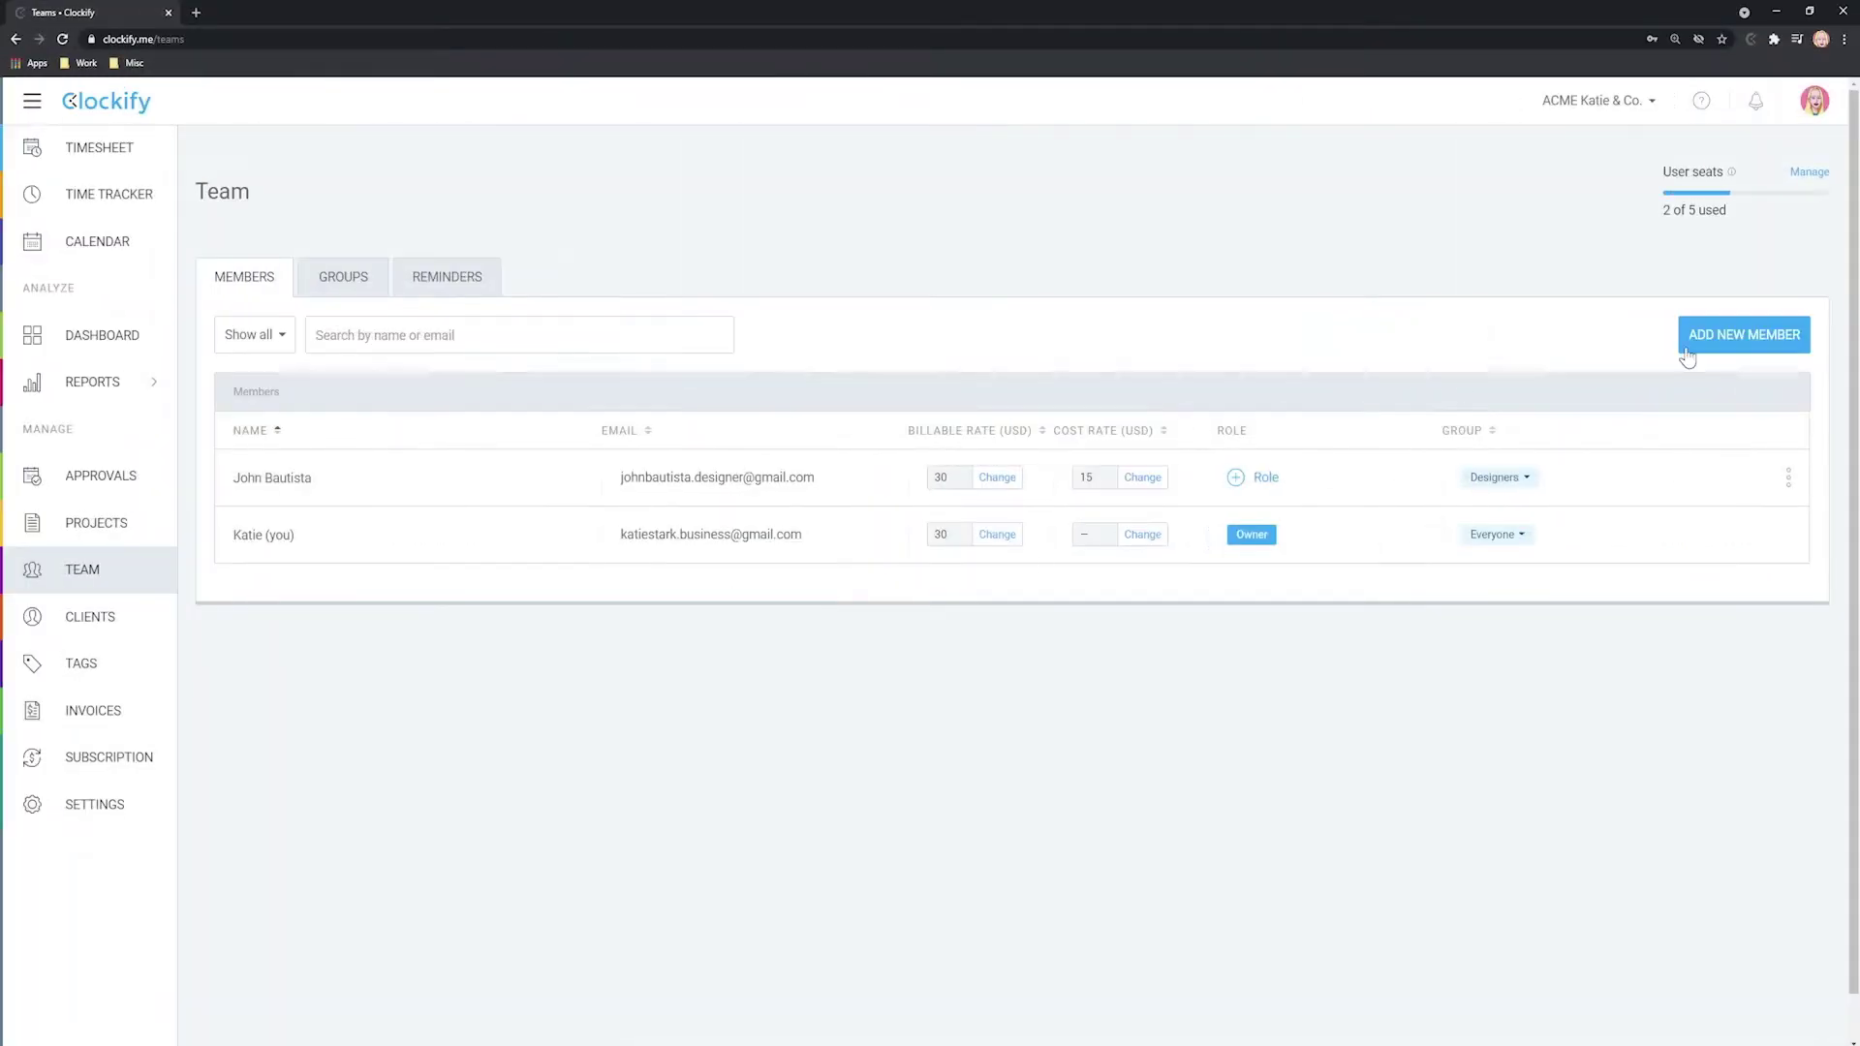
Invite a new team member by pasting their e-mail address and passing the robot check.
{"action": "left_click", "coordinate": [1721, 344]}
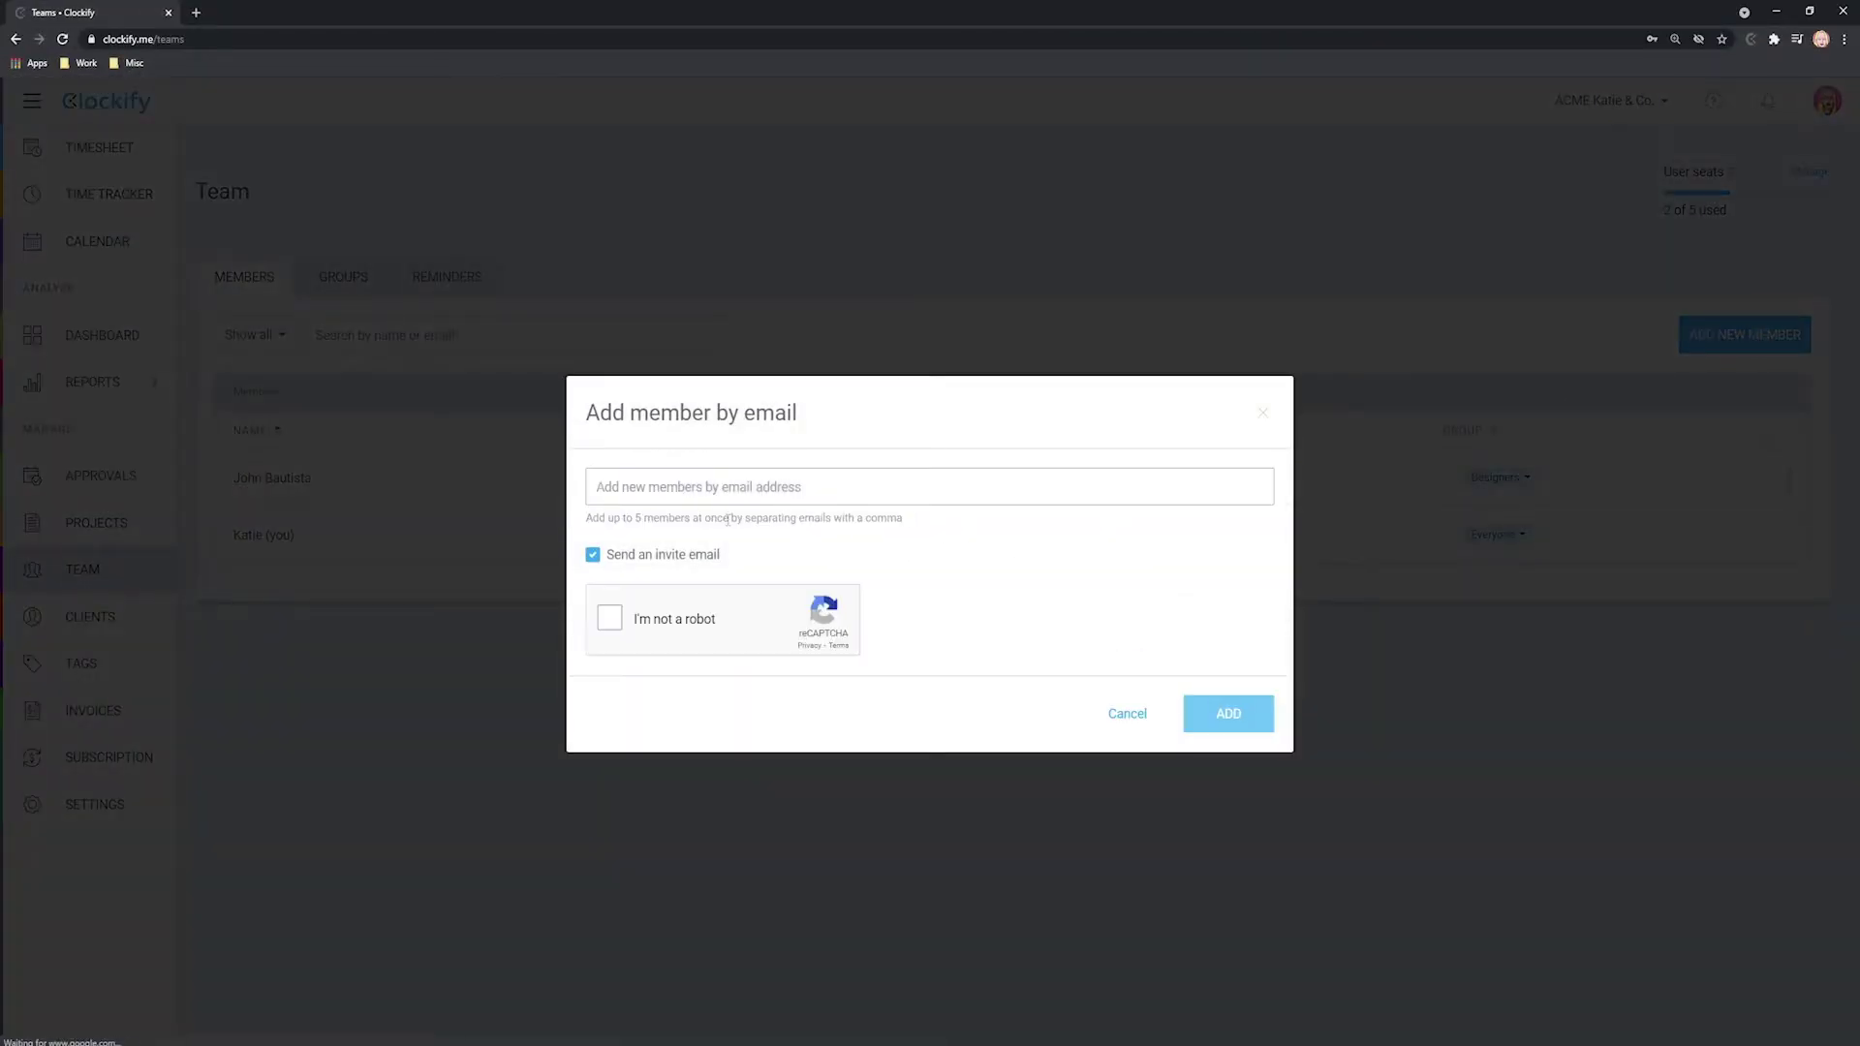
{"action": "left_click", "coordinate": [692, 487]}
{"action": "key", "text": "ctrl+v"}
{"action": "left_click", "coordinate": [610, 619]}
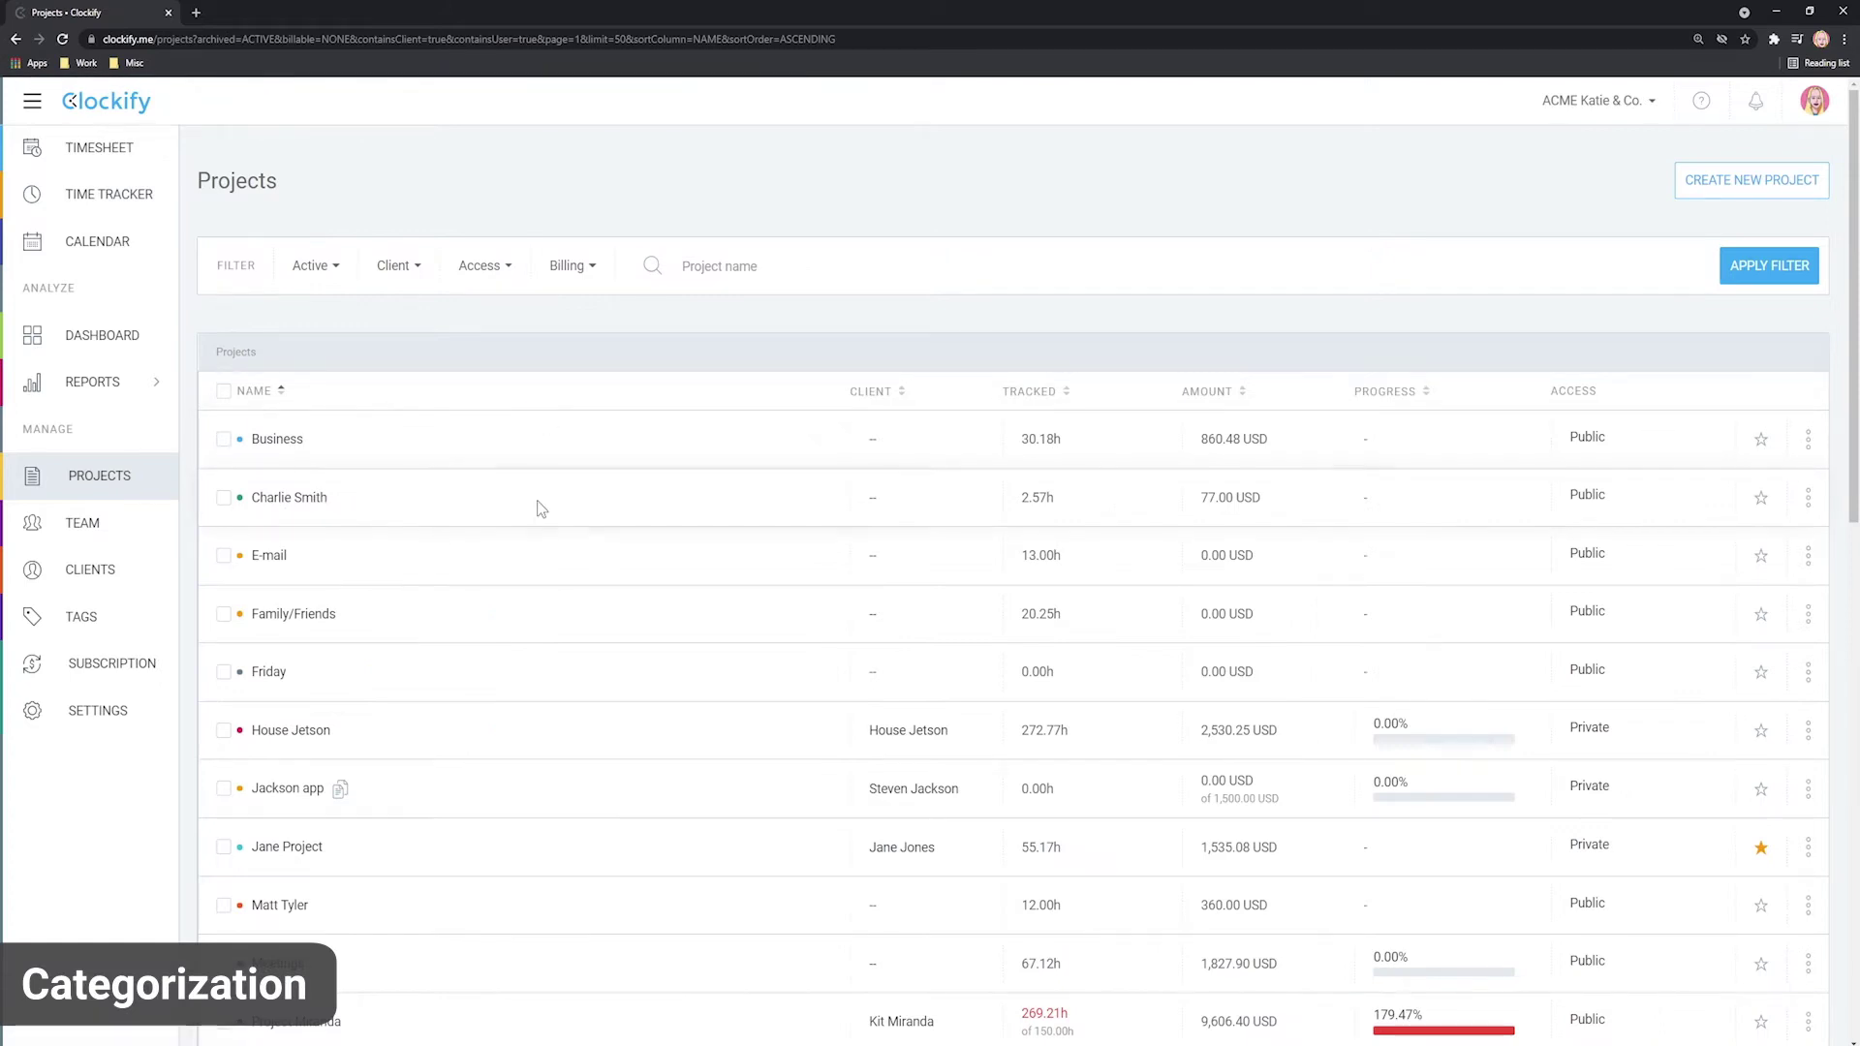
Create a new project named Sales with no client.
{"action": "left_click", "coordinate": [1751, 180]}
{"action": "type", "text": "Sales"}
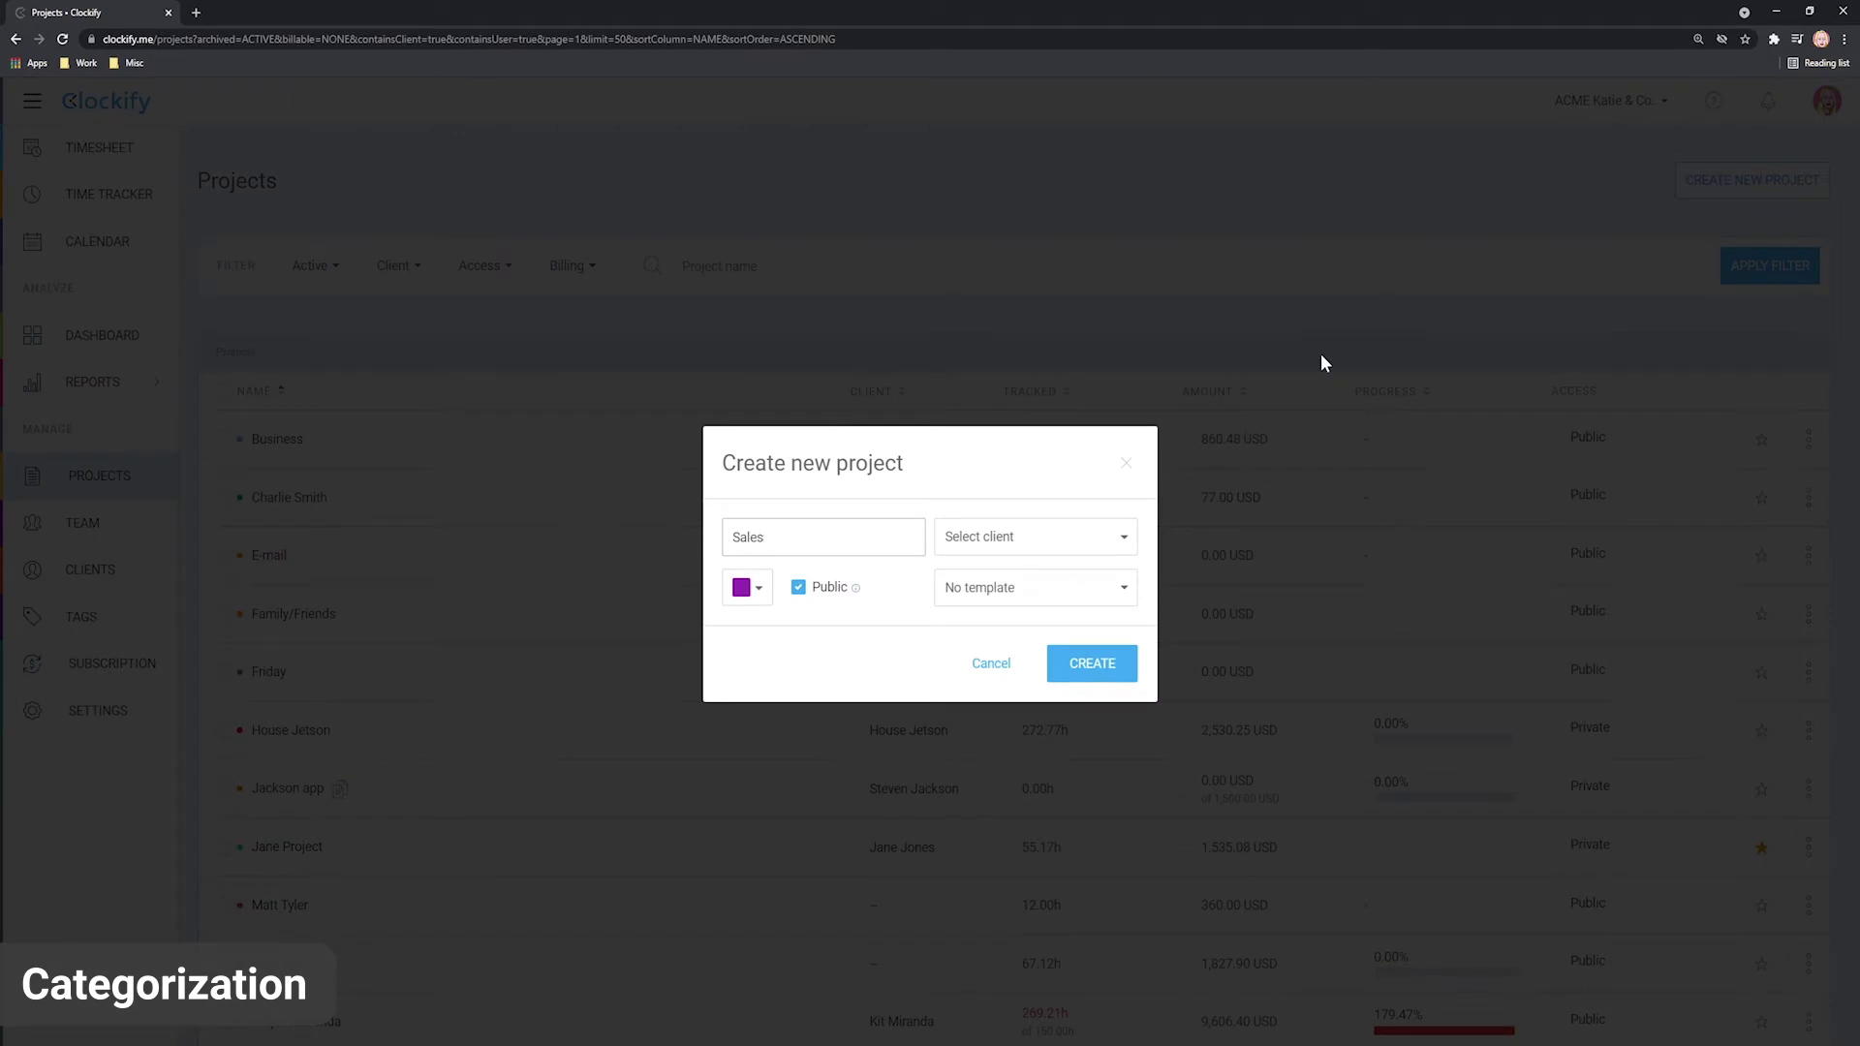
{"action": "left_click", "coordinate": [1017, 537]}
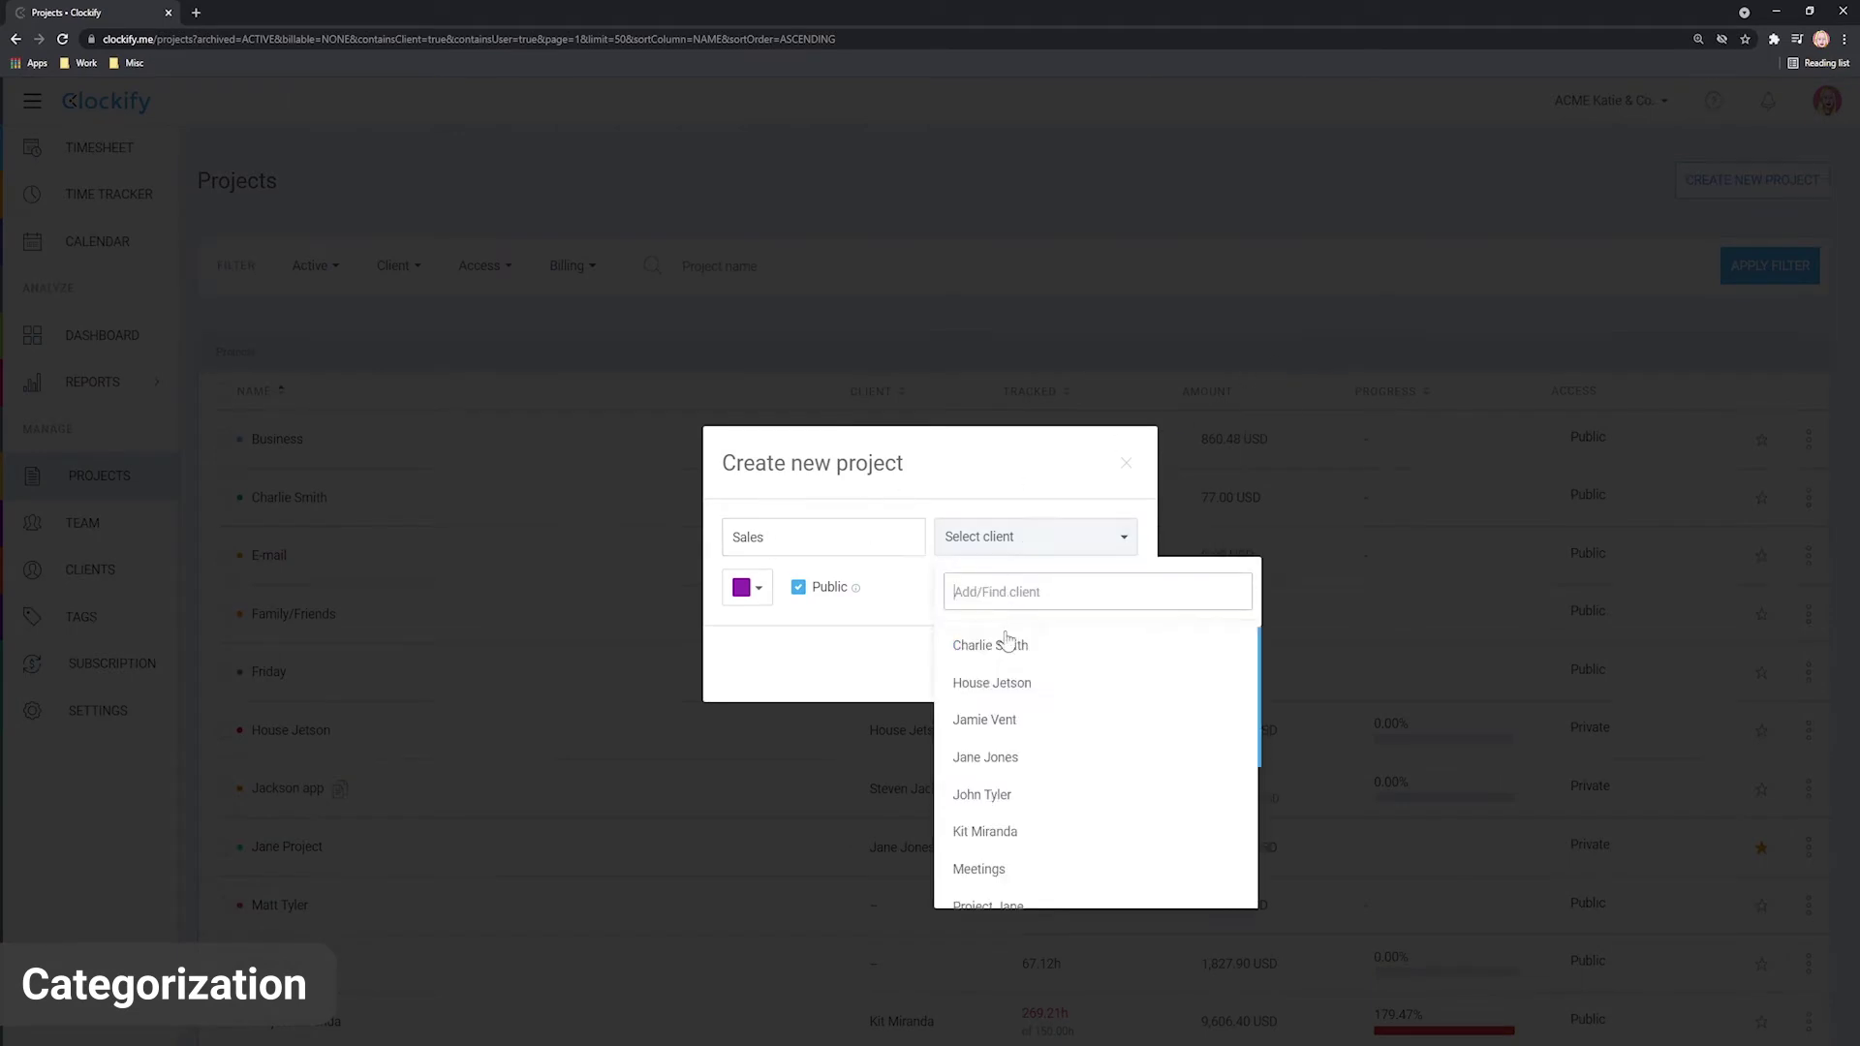
{"action": "left_click", "coordinate": [970, 523]}
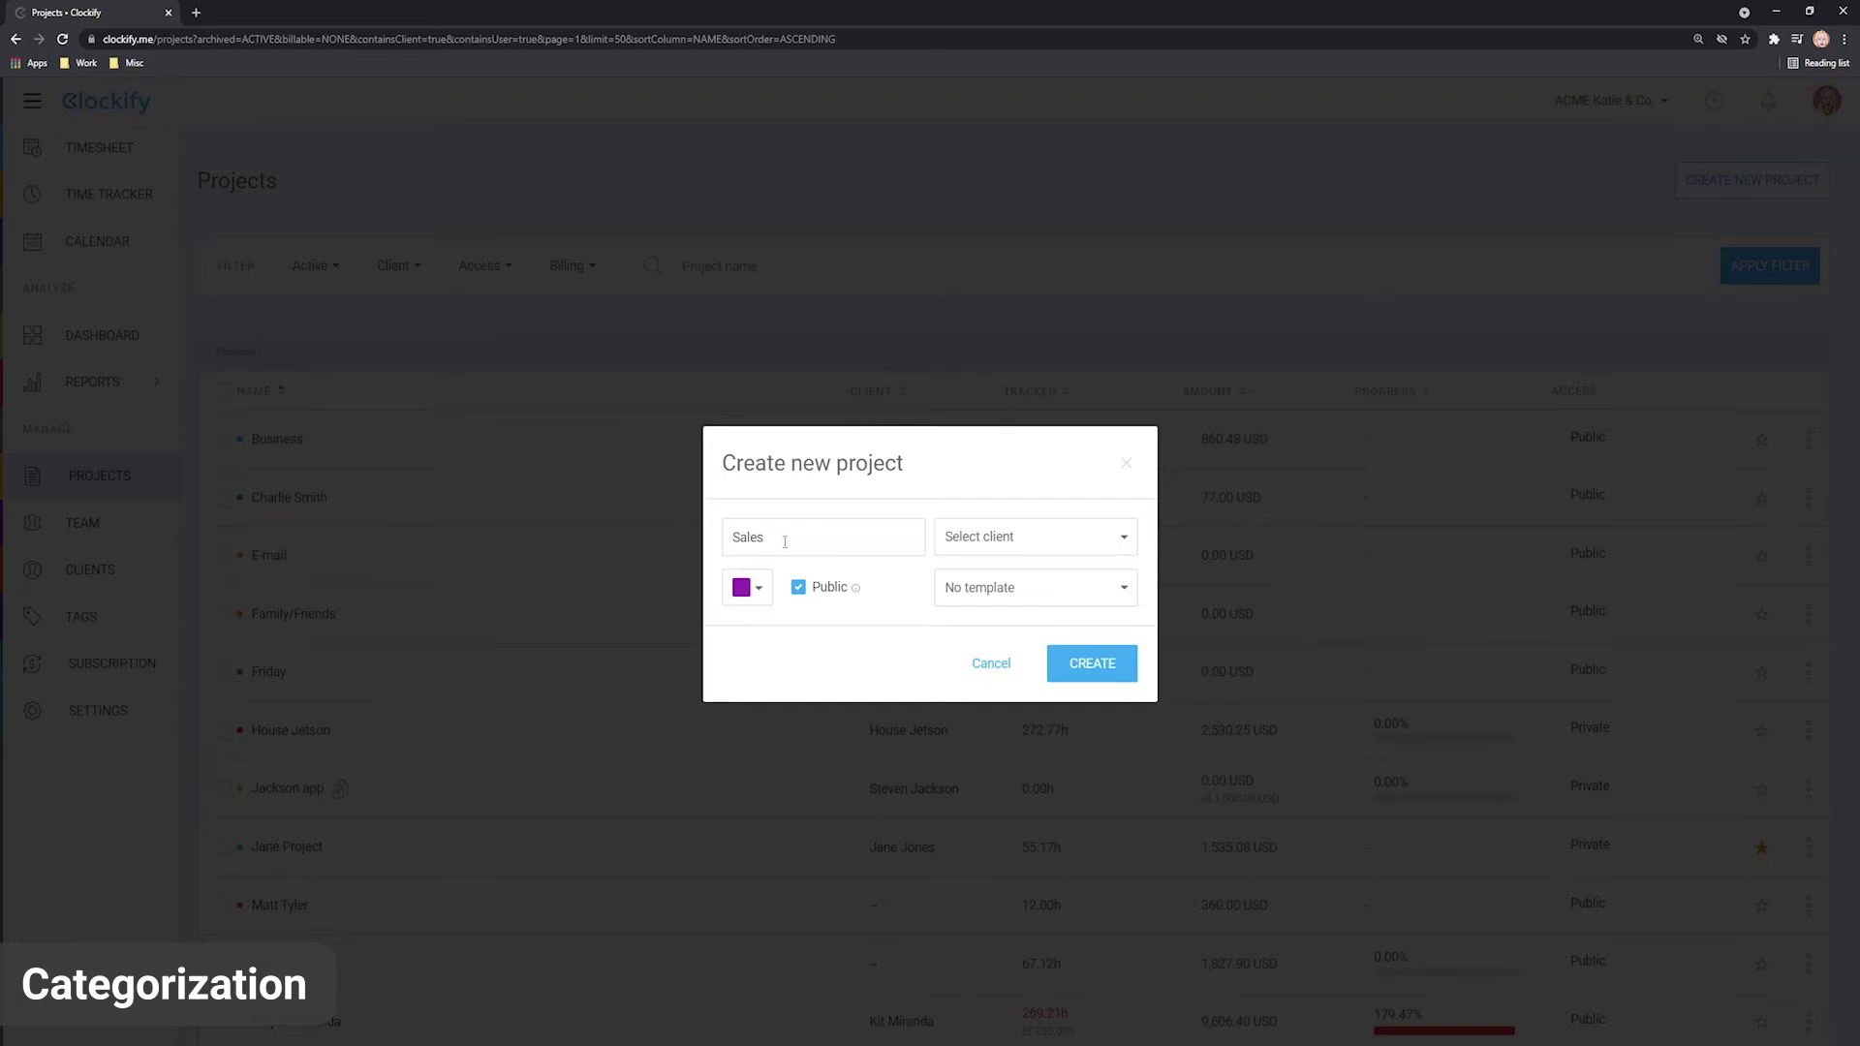
{"action": "left_click", "coordinate": [1077, 666]}
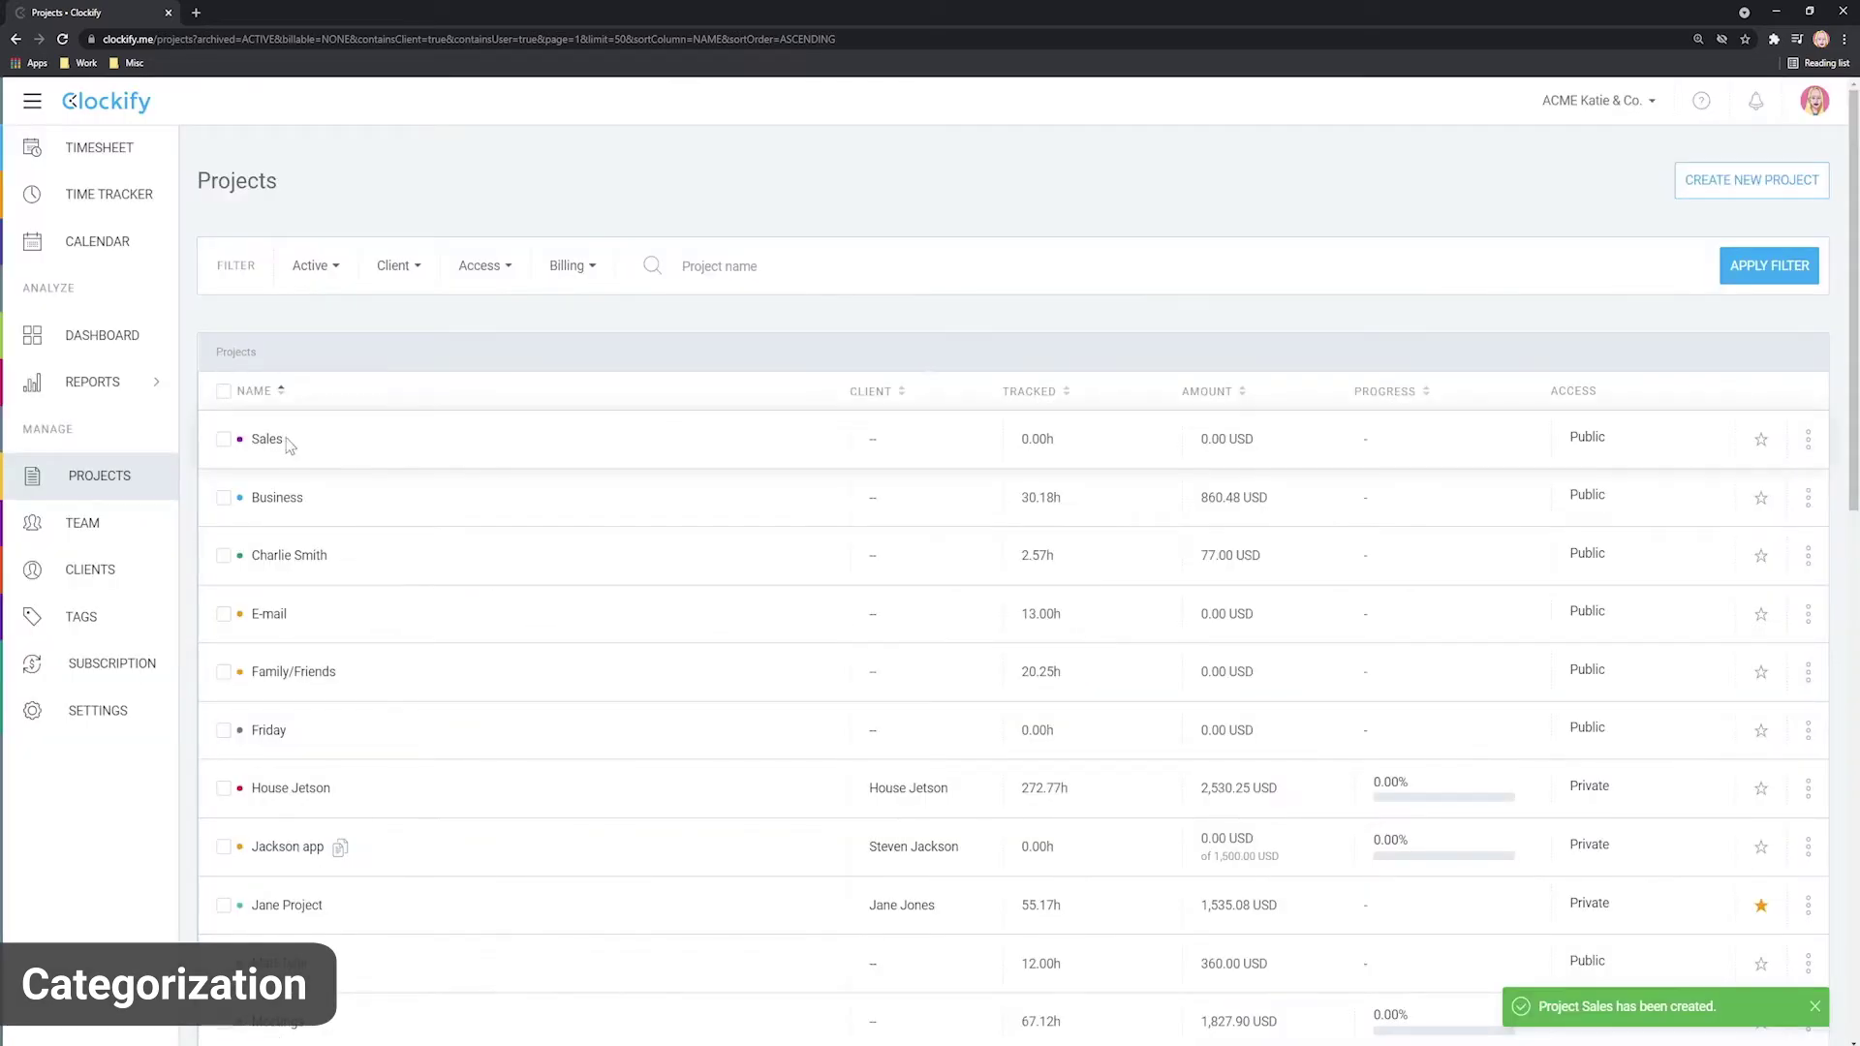
Add the tasks E-mail and Meetings to the Sales project.
{"action": "left_click", "coordinate": [265, 441]}
{"action": "left_click", "coordinate": [1456, 338]}
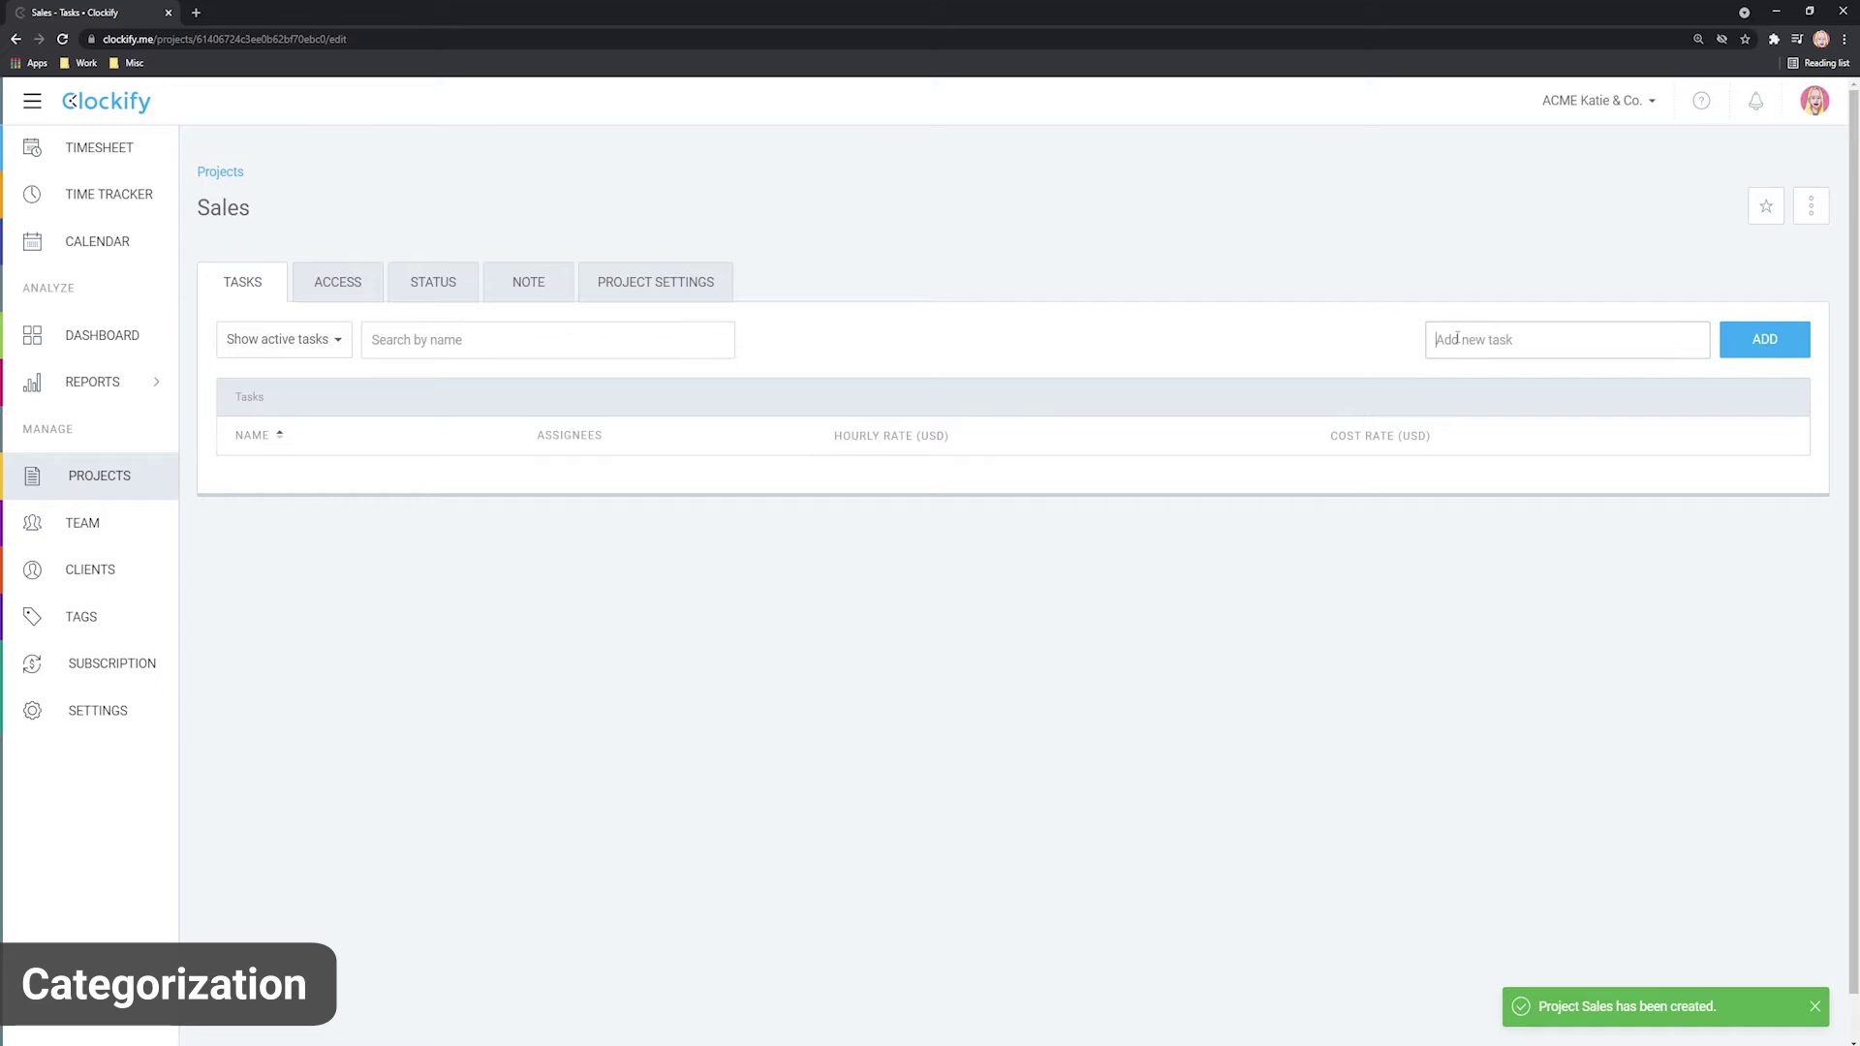
{"action": "type", "text": "E-mail"}
{"action": "left_click", "coordinate": [1792, 347]}
{"action": "left_click", "coordinate": [1564, 338]}
{"action": "type", "text": "Mee"}
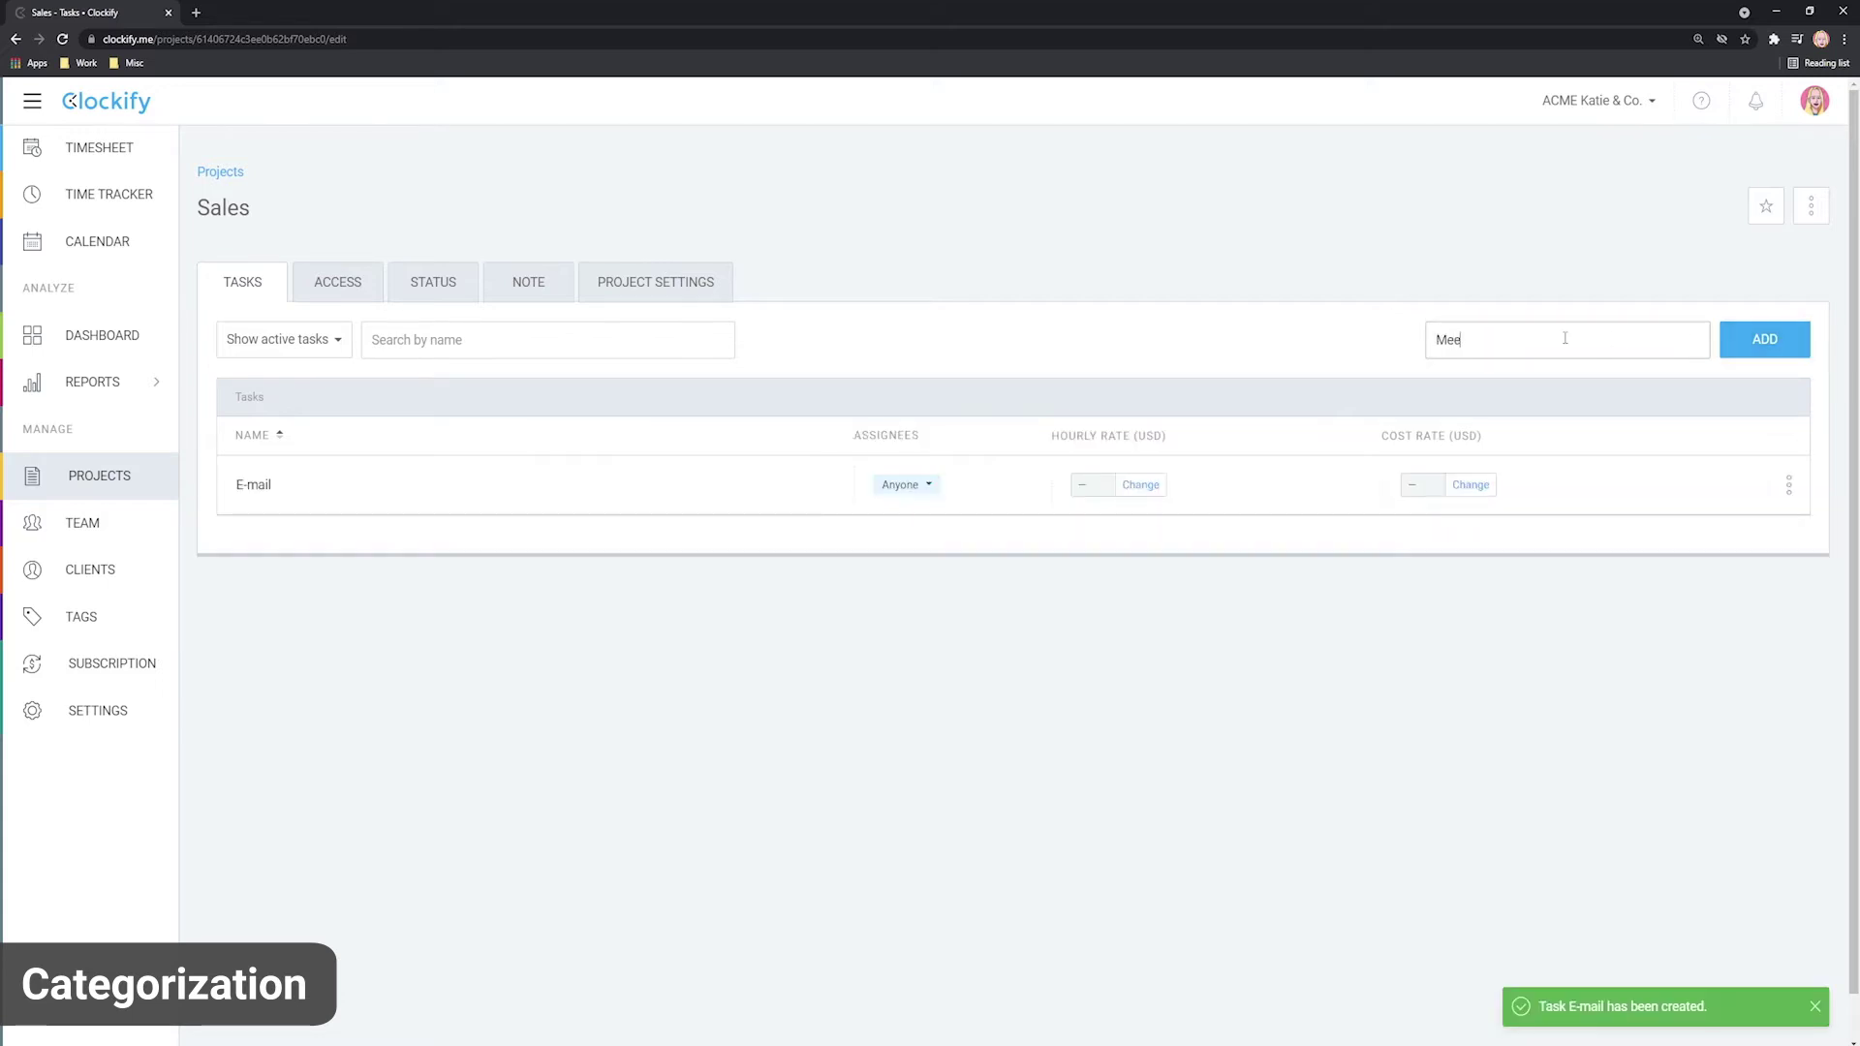
{"action": "type", "text": "tings"}
{"action": "left_click", "coordinate": [1744, 349]}
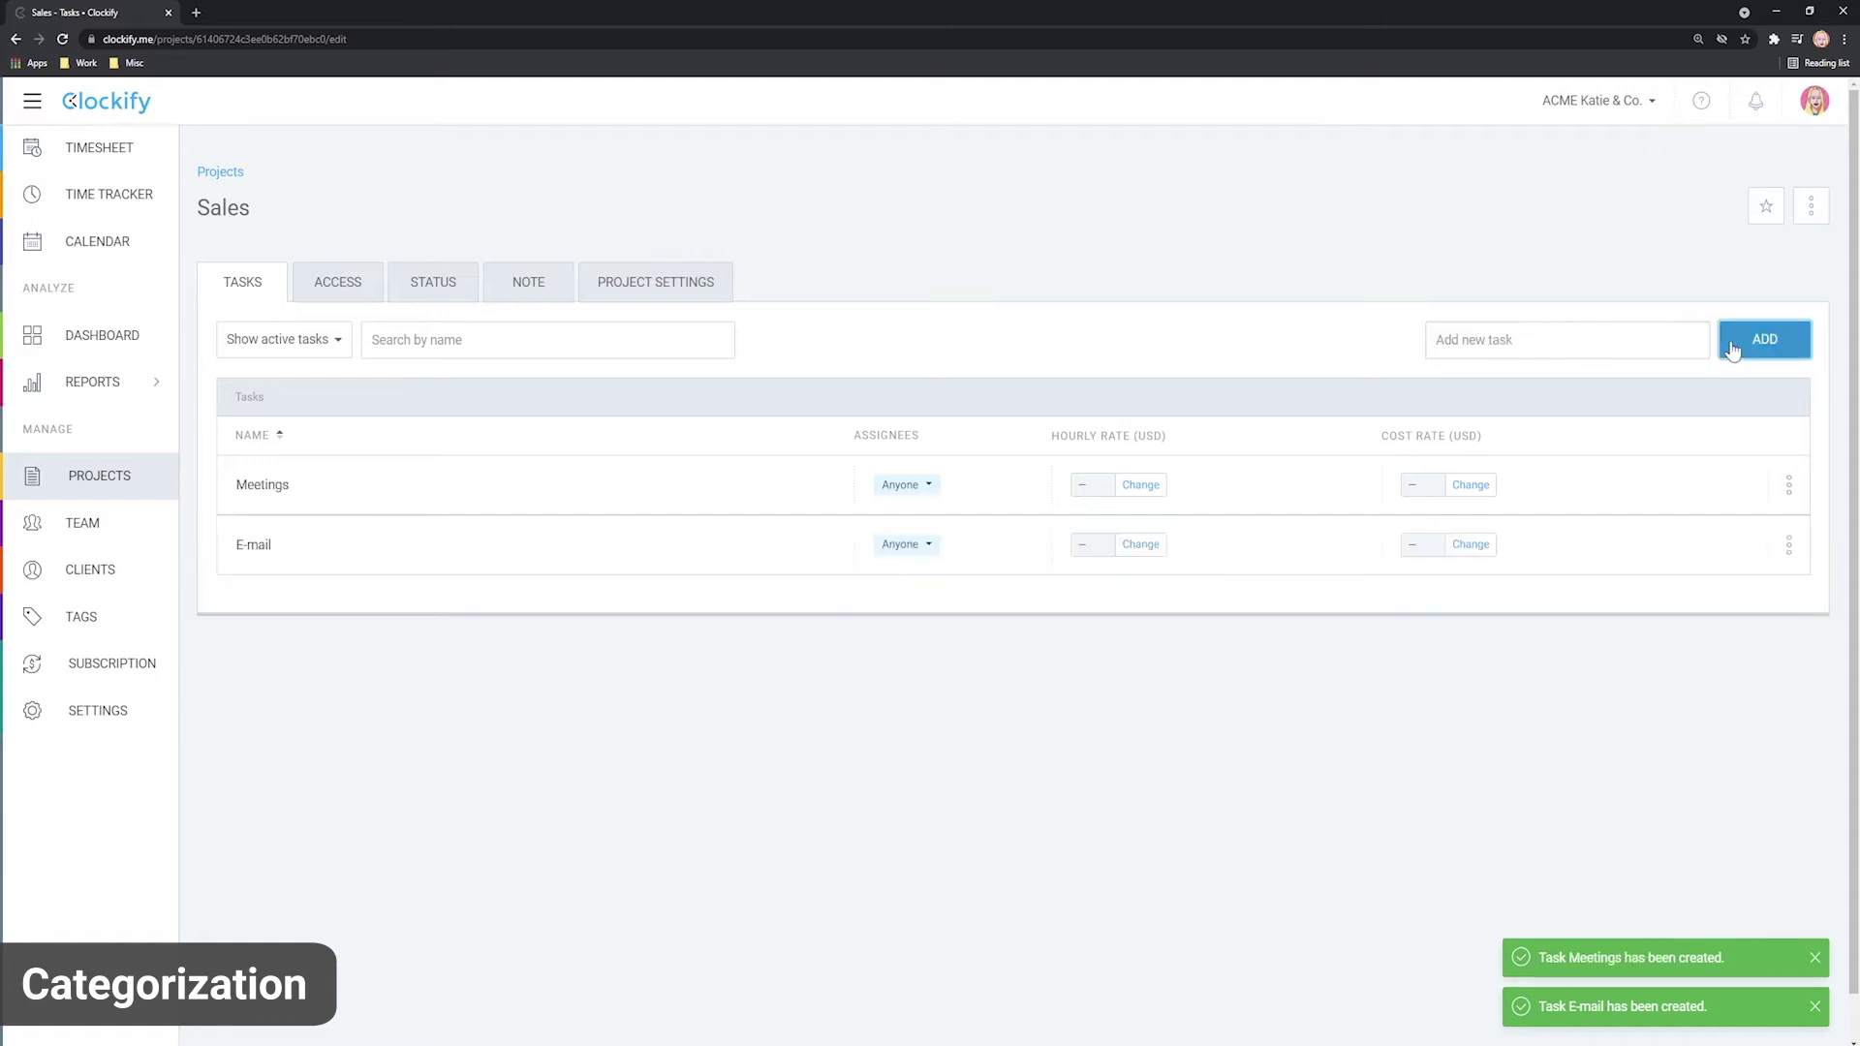
Start a timer on the Sales project's E-mail task.
{"action": "left_click", "coordinate": [92, 197]}
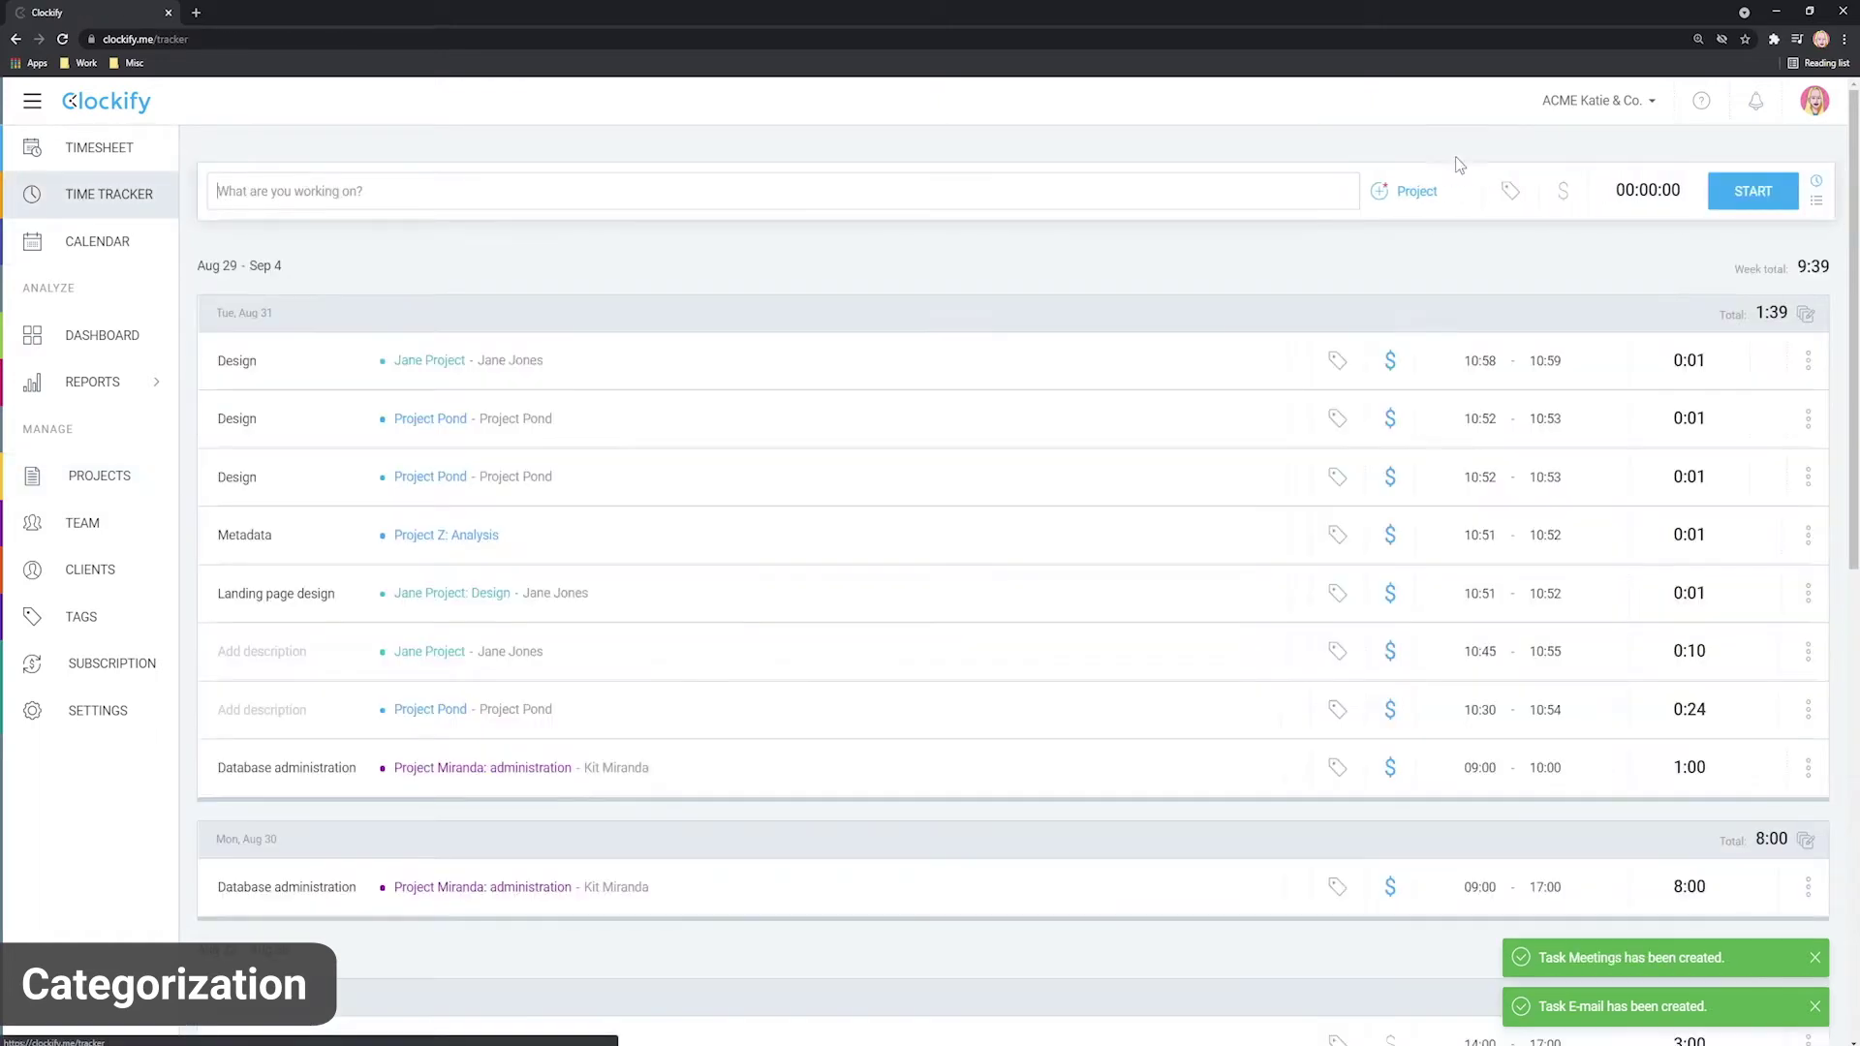
{"action": "left_click", "coordinate": [1415, 194]}
{"action": "type", "text": "sales"}
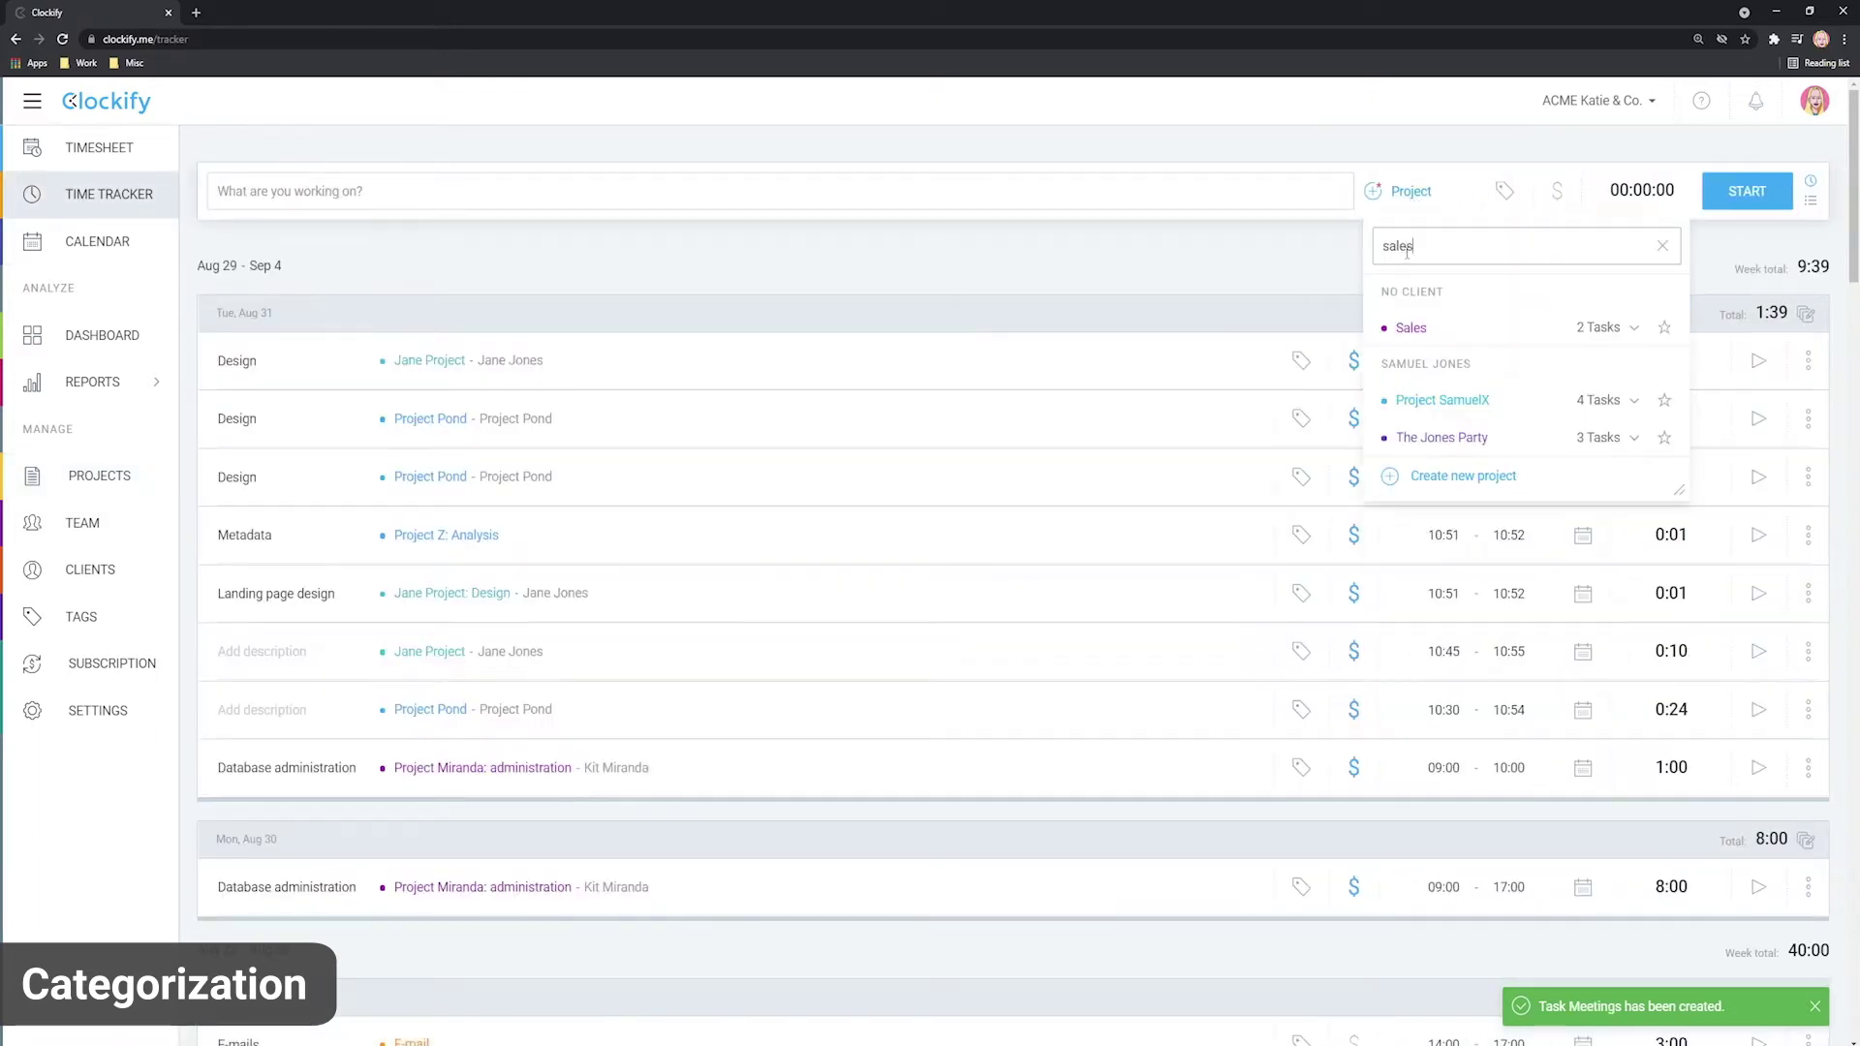
{"action": "left_click", "coordinate": [1637, 332]}
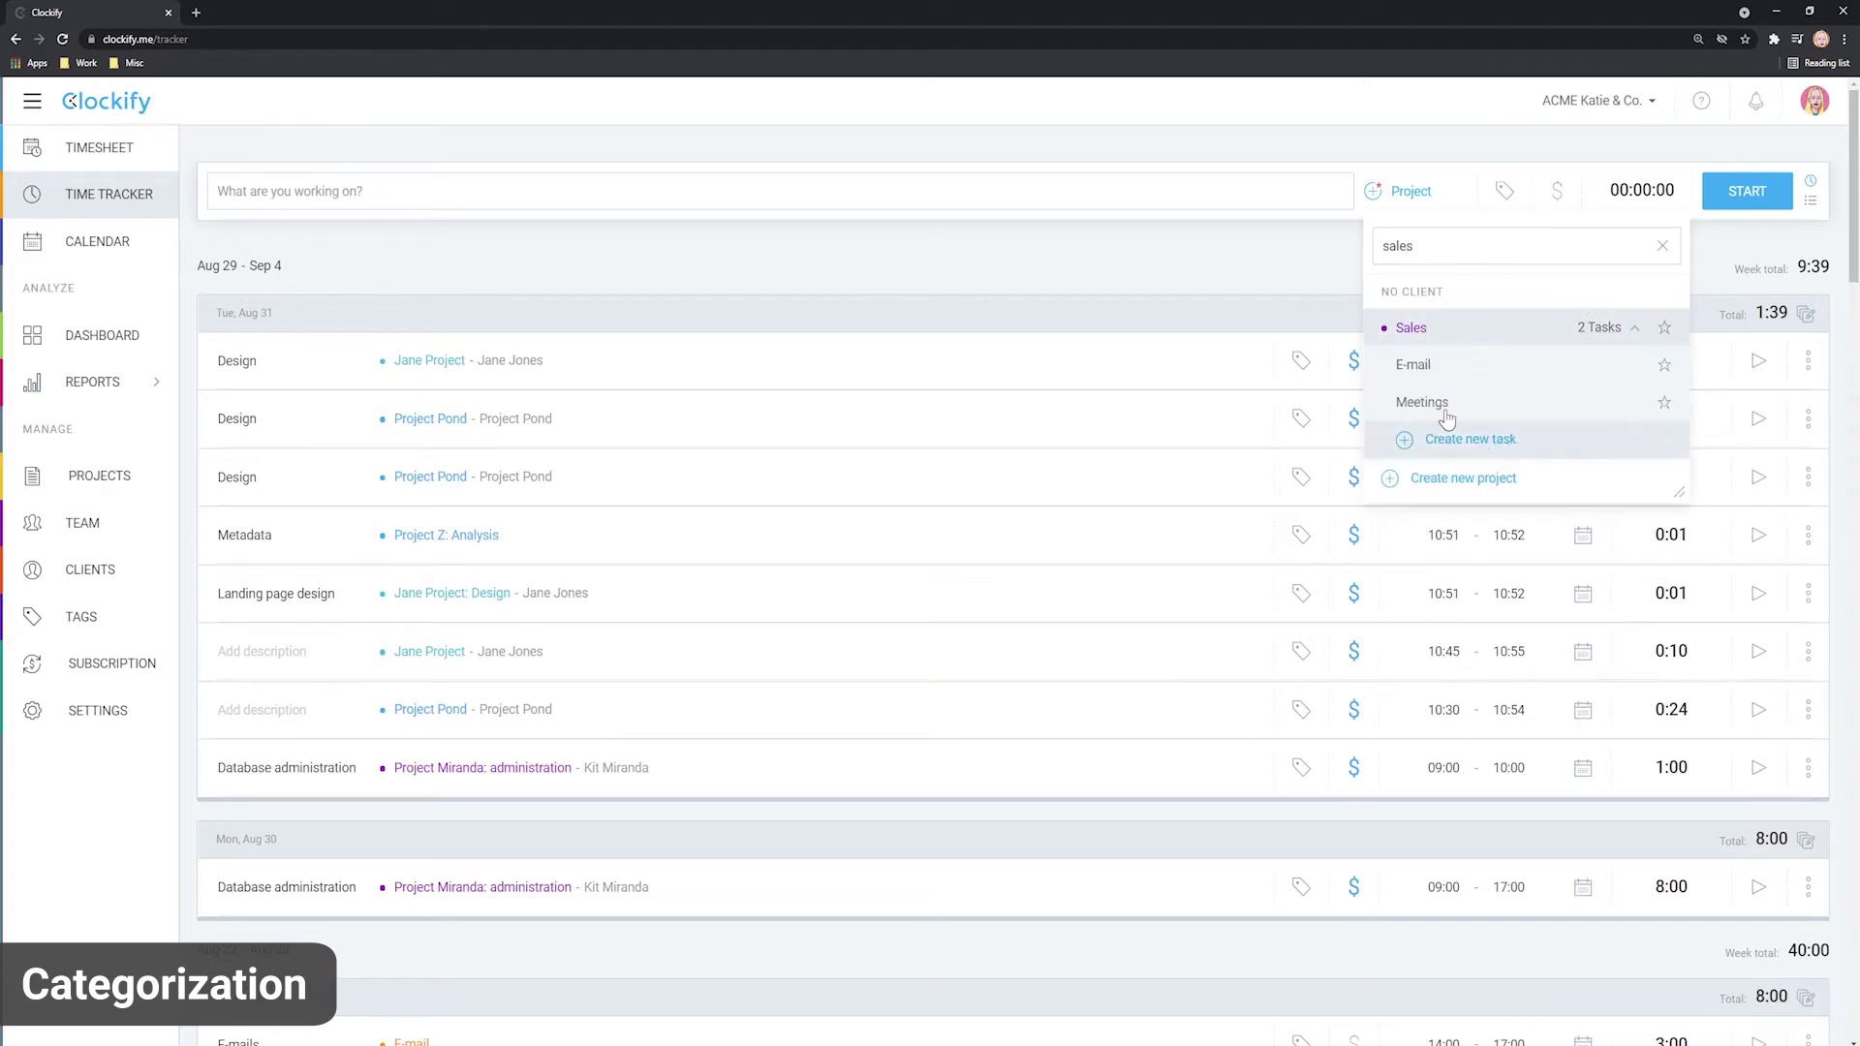
{"action": "left_click", "coordinate": [1425, 364]}
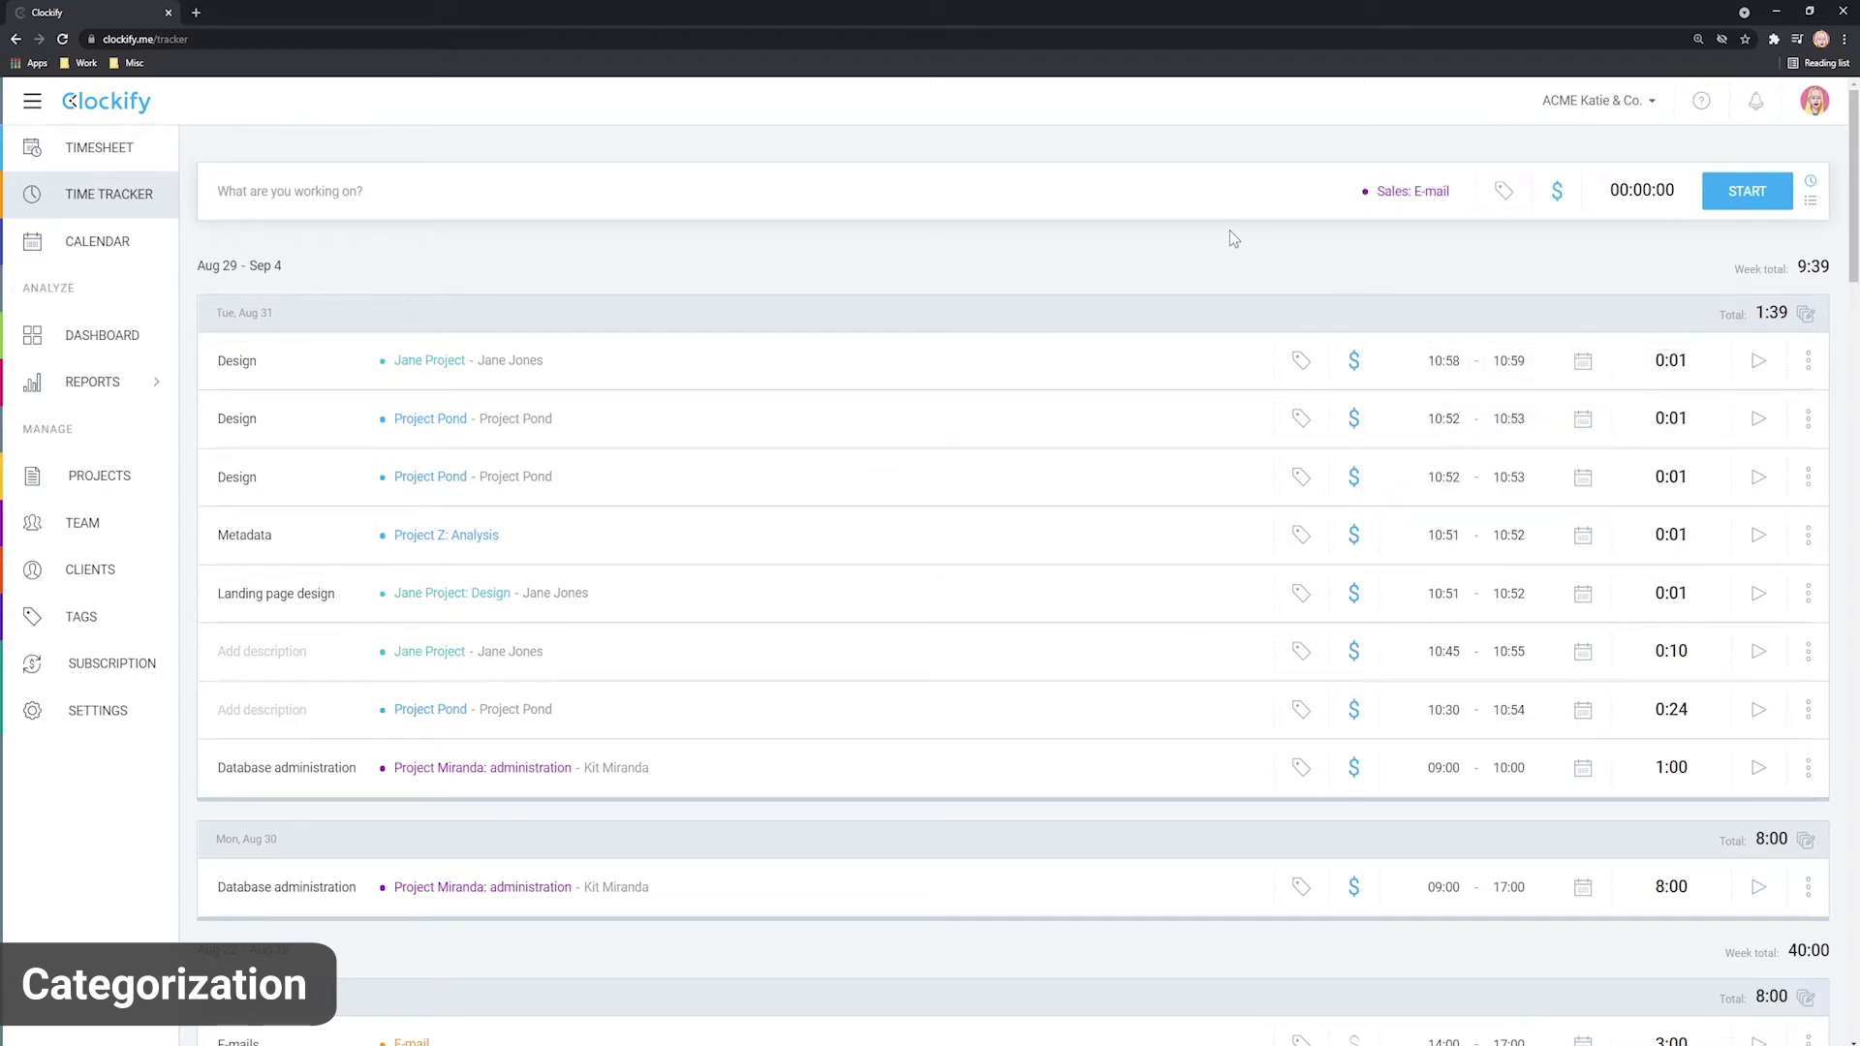
{"action": "left_click", "coordinate": [1743, 194]}
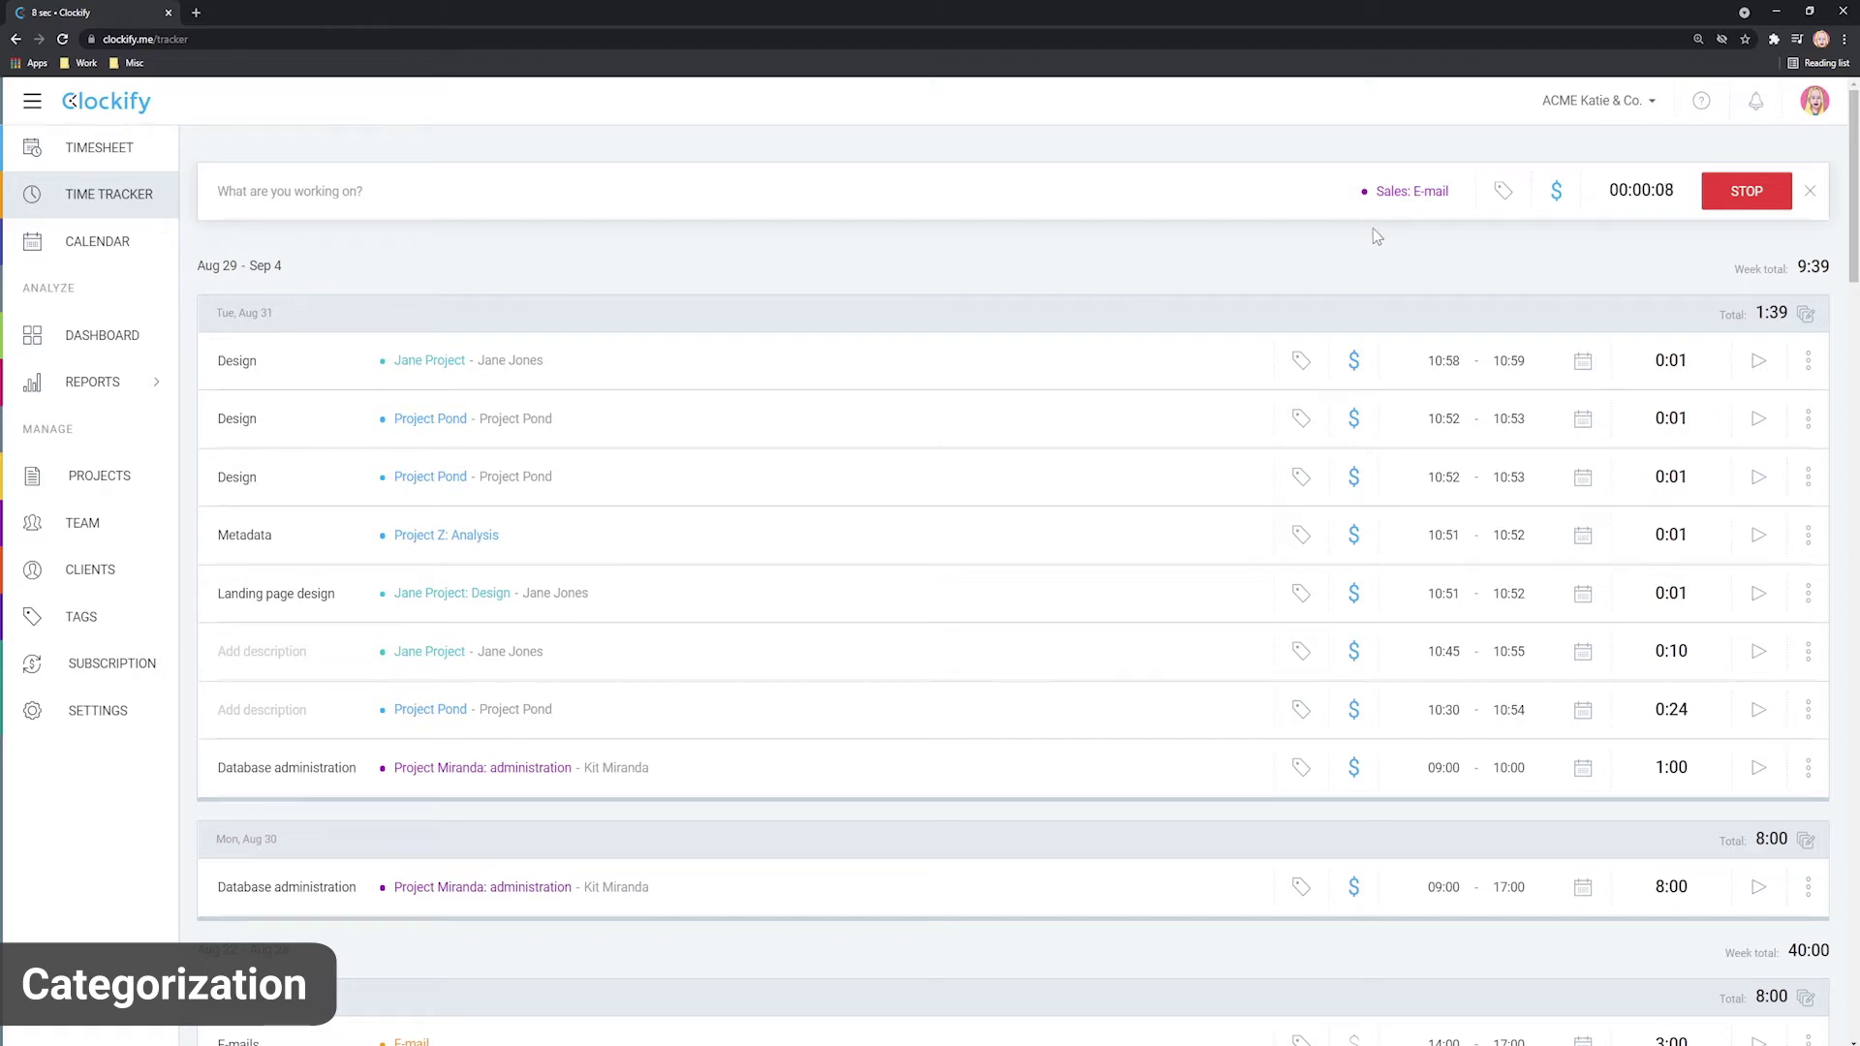
In workspace settings, keep Group projects by set to Client.
{"action": "left_click", "coordinate": [108, 704]}
{"action": "scroll", "coordinate": [550, 638], "scroll_direction": "down", "scroll_amount": 1}
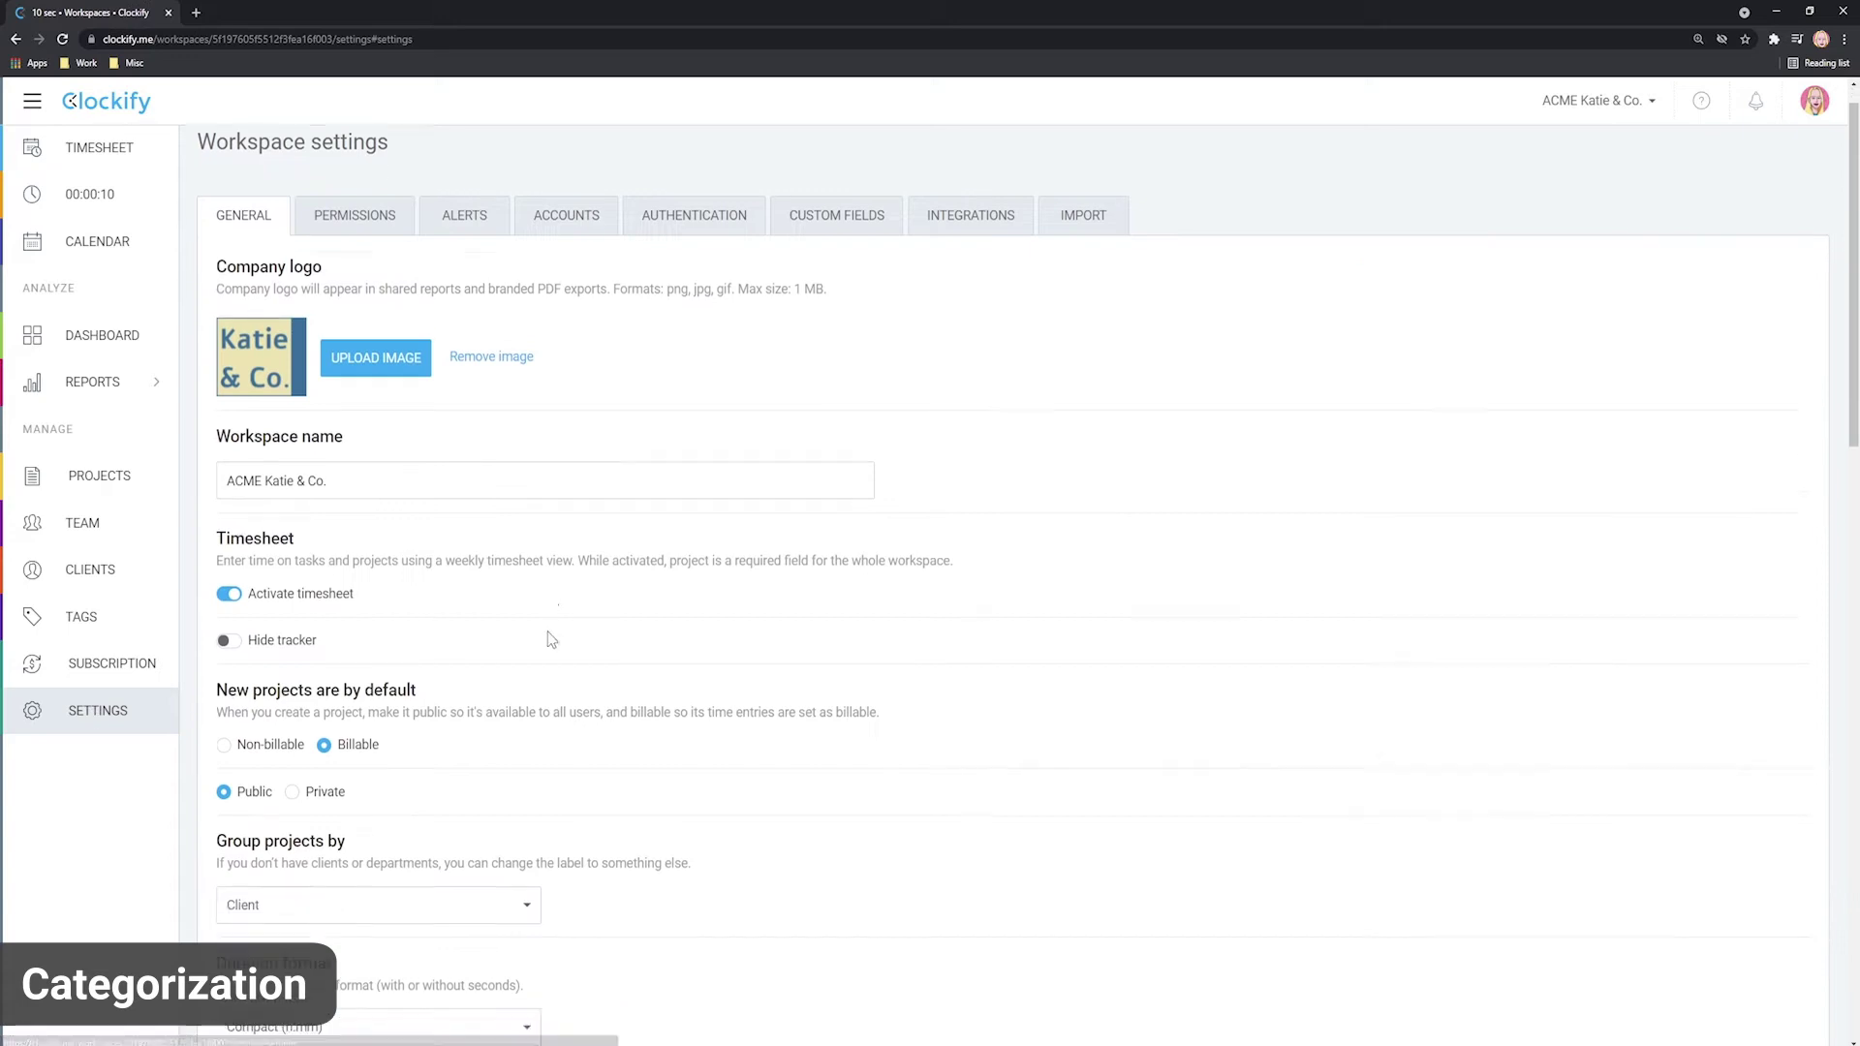
{"action": "scroll", "coordinate": [550, 637], "scroll_direction": "down", "scroll_amount": 2}
{"action": "left_click", "coordinate": [303, 655]}
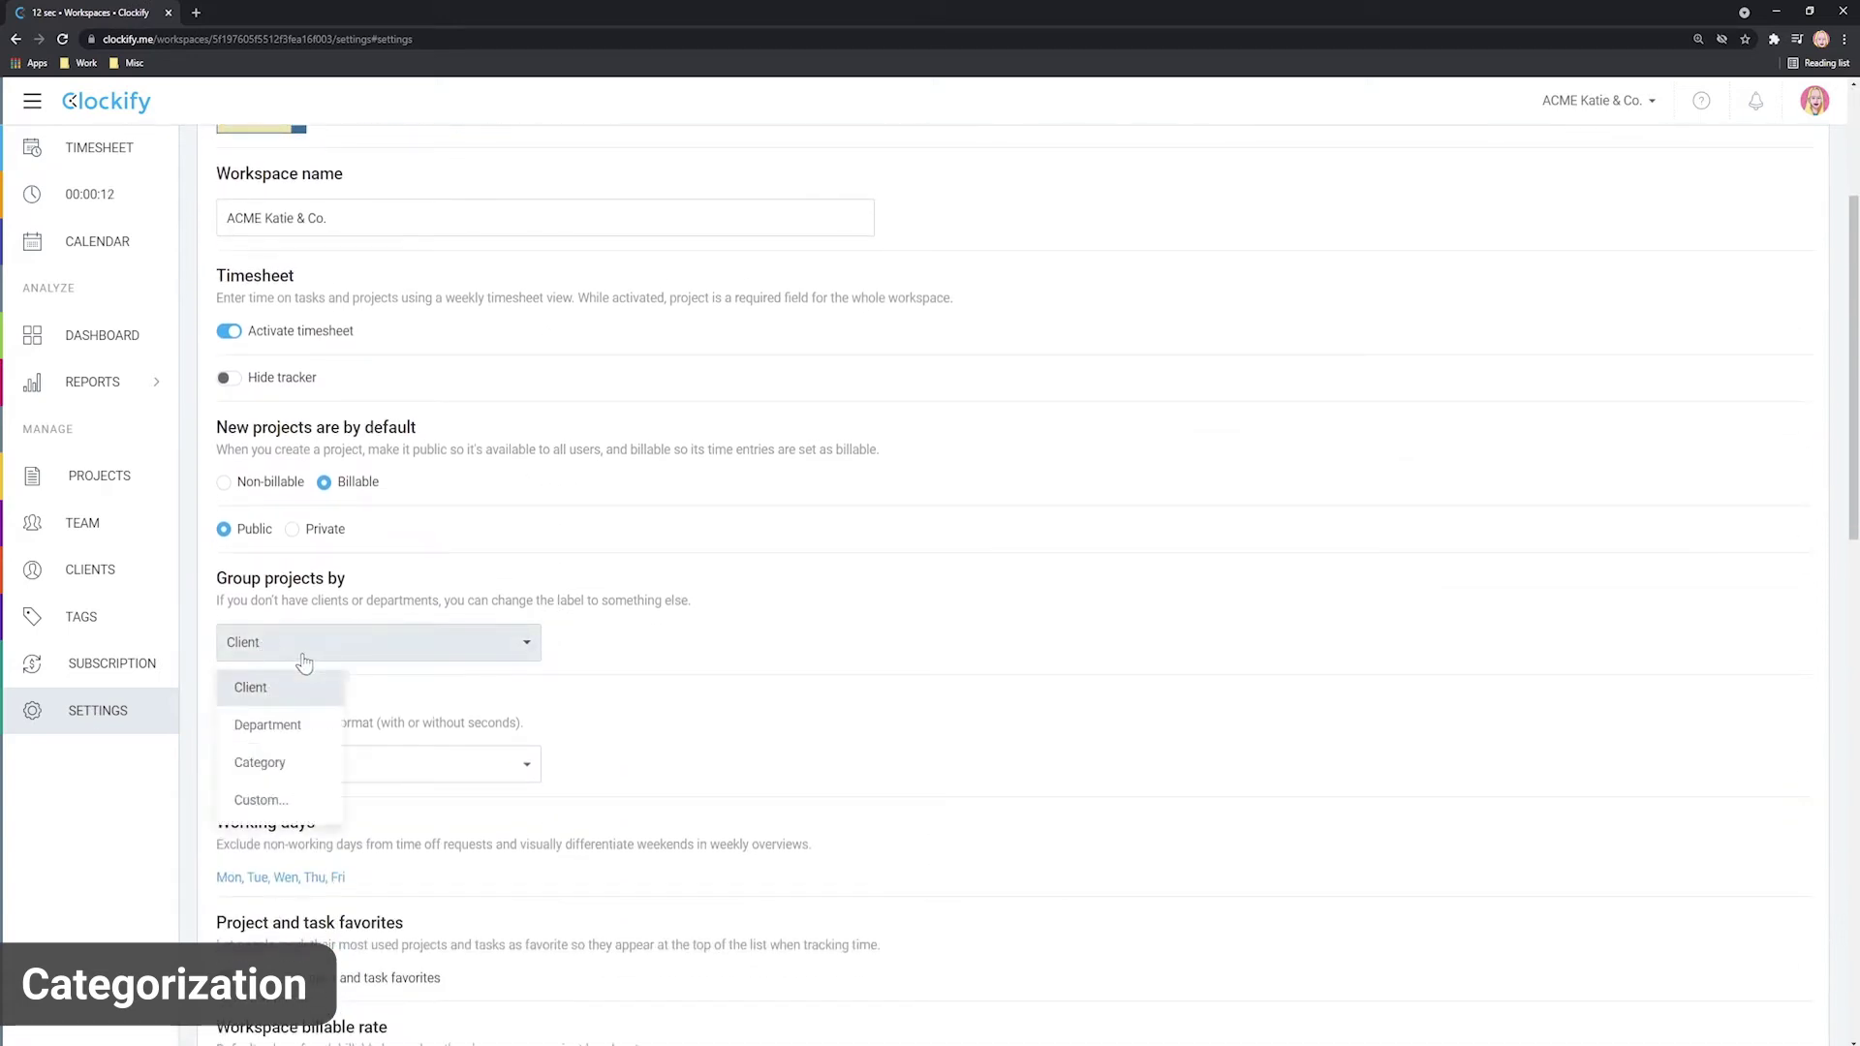
{"action": "left_click", "coordinate": [251, 688]}
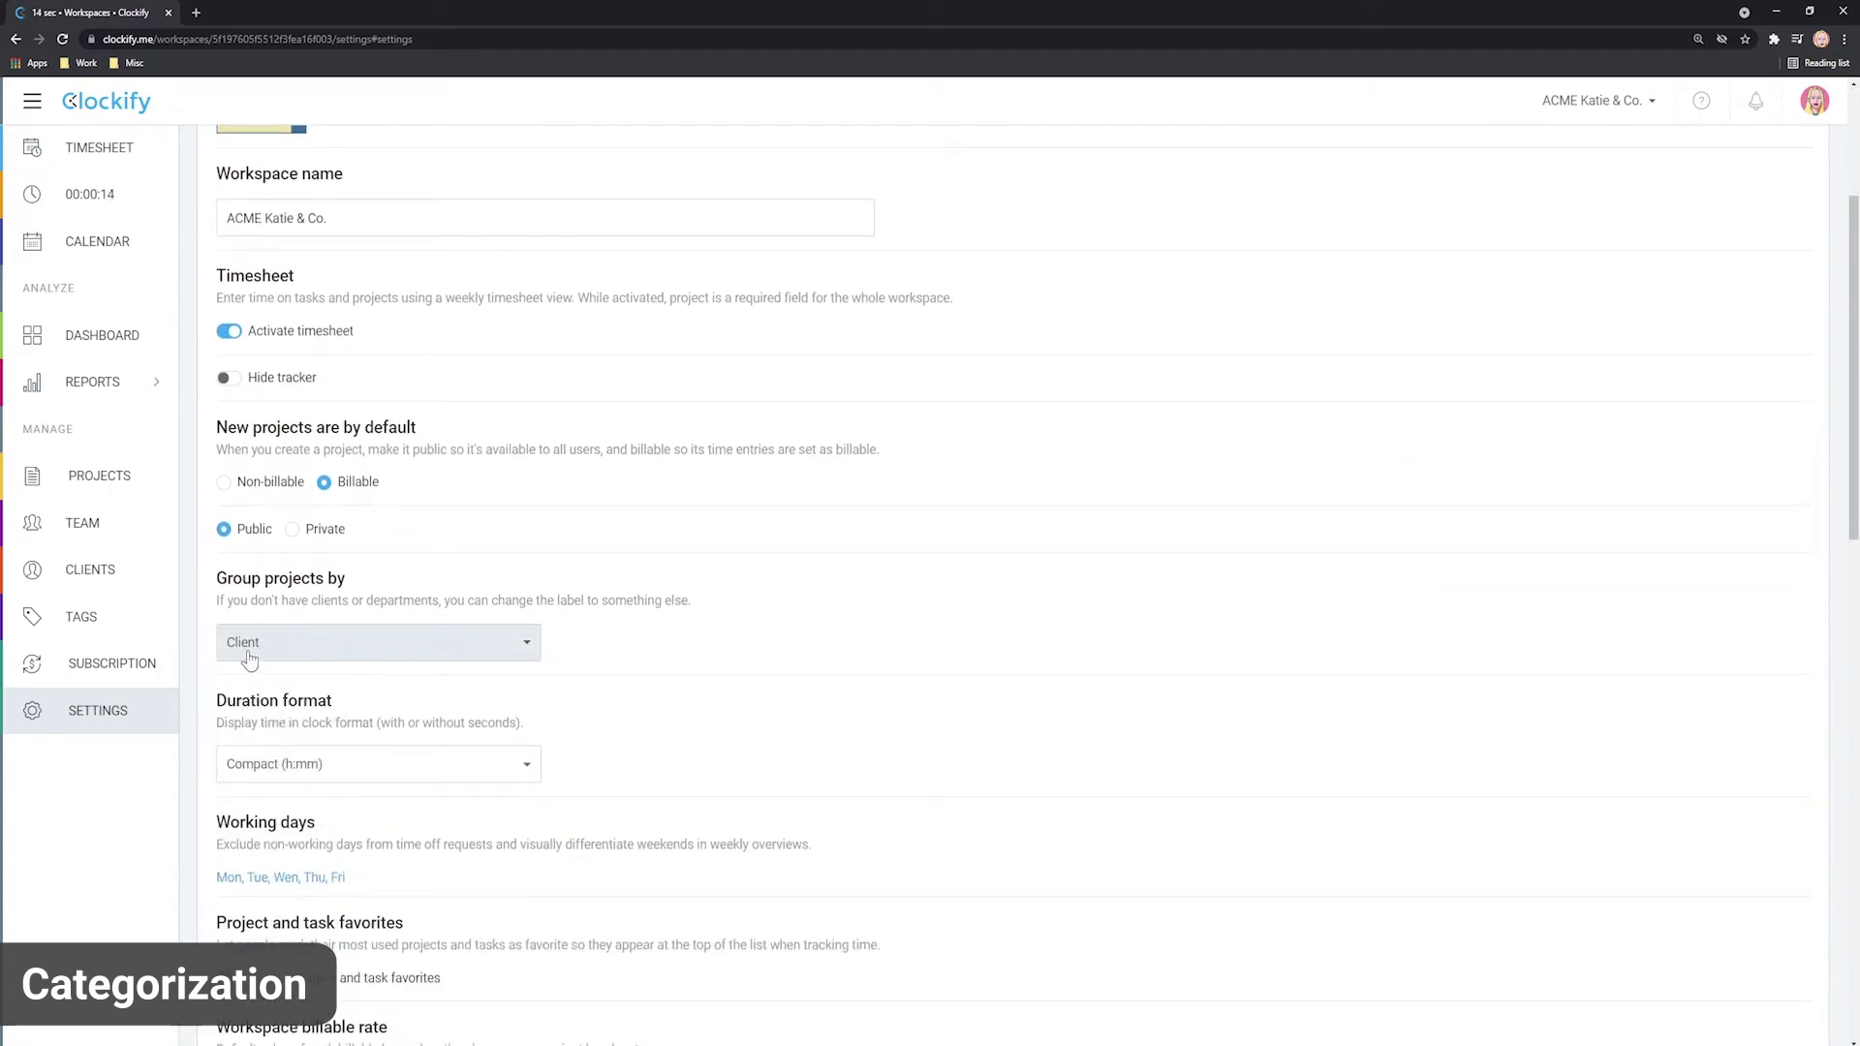
Give the running timer the description 'Checking e-mail'.
{"action": "left_click", "coordinate": [102, 195]}
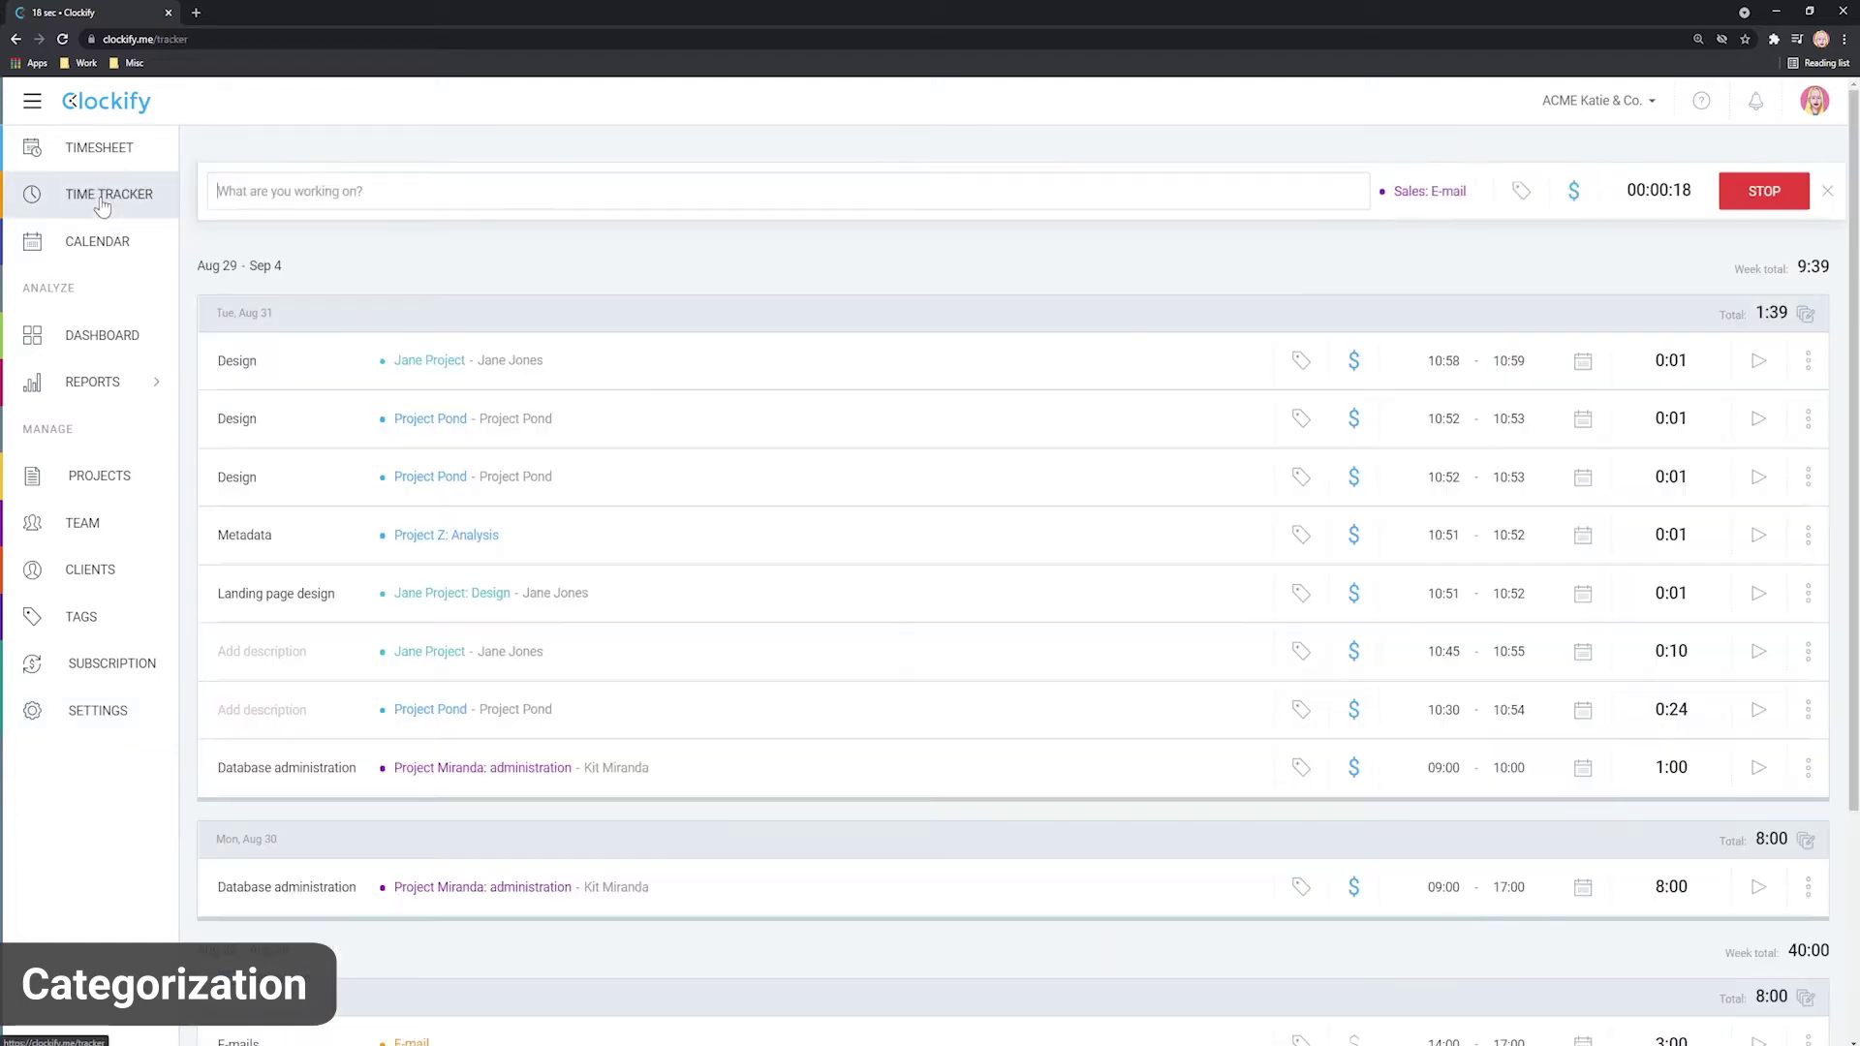
{"action": "left_click", "coordinate": [287, 194]}
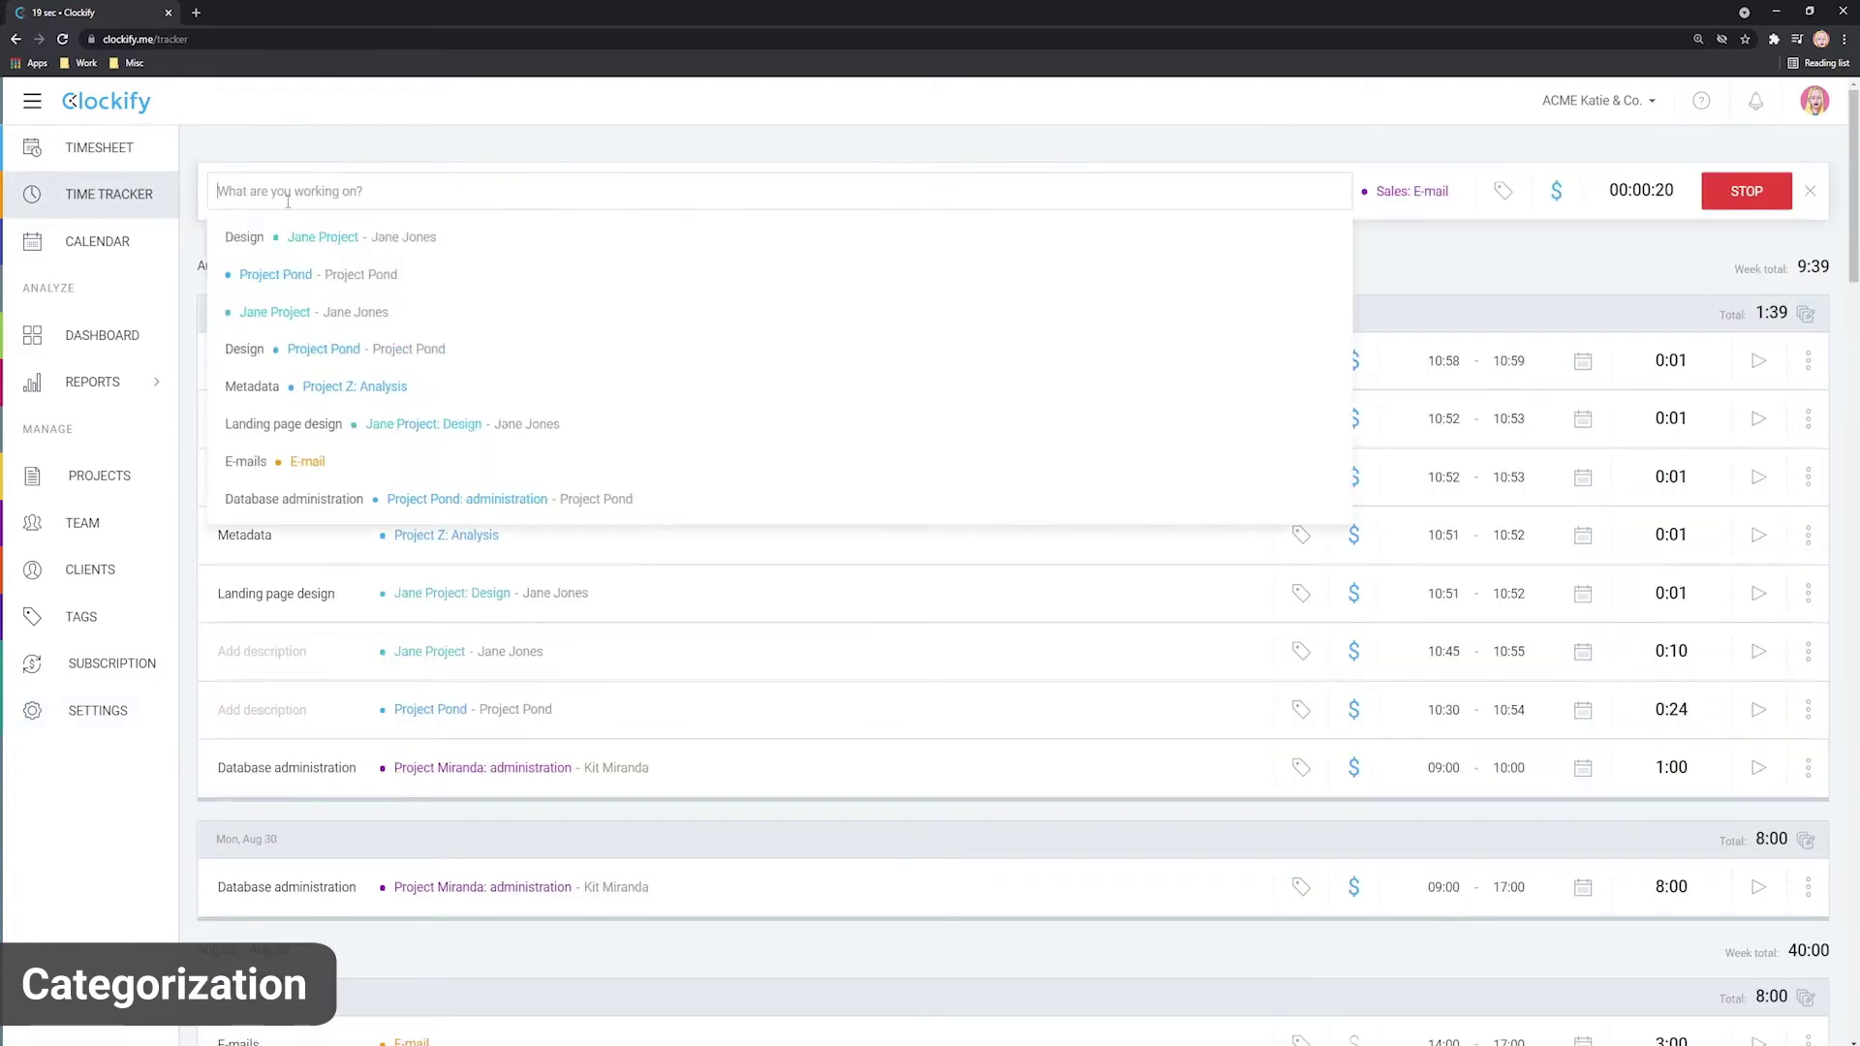
{"action": "type", "text": "Checking e-mail"}
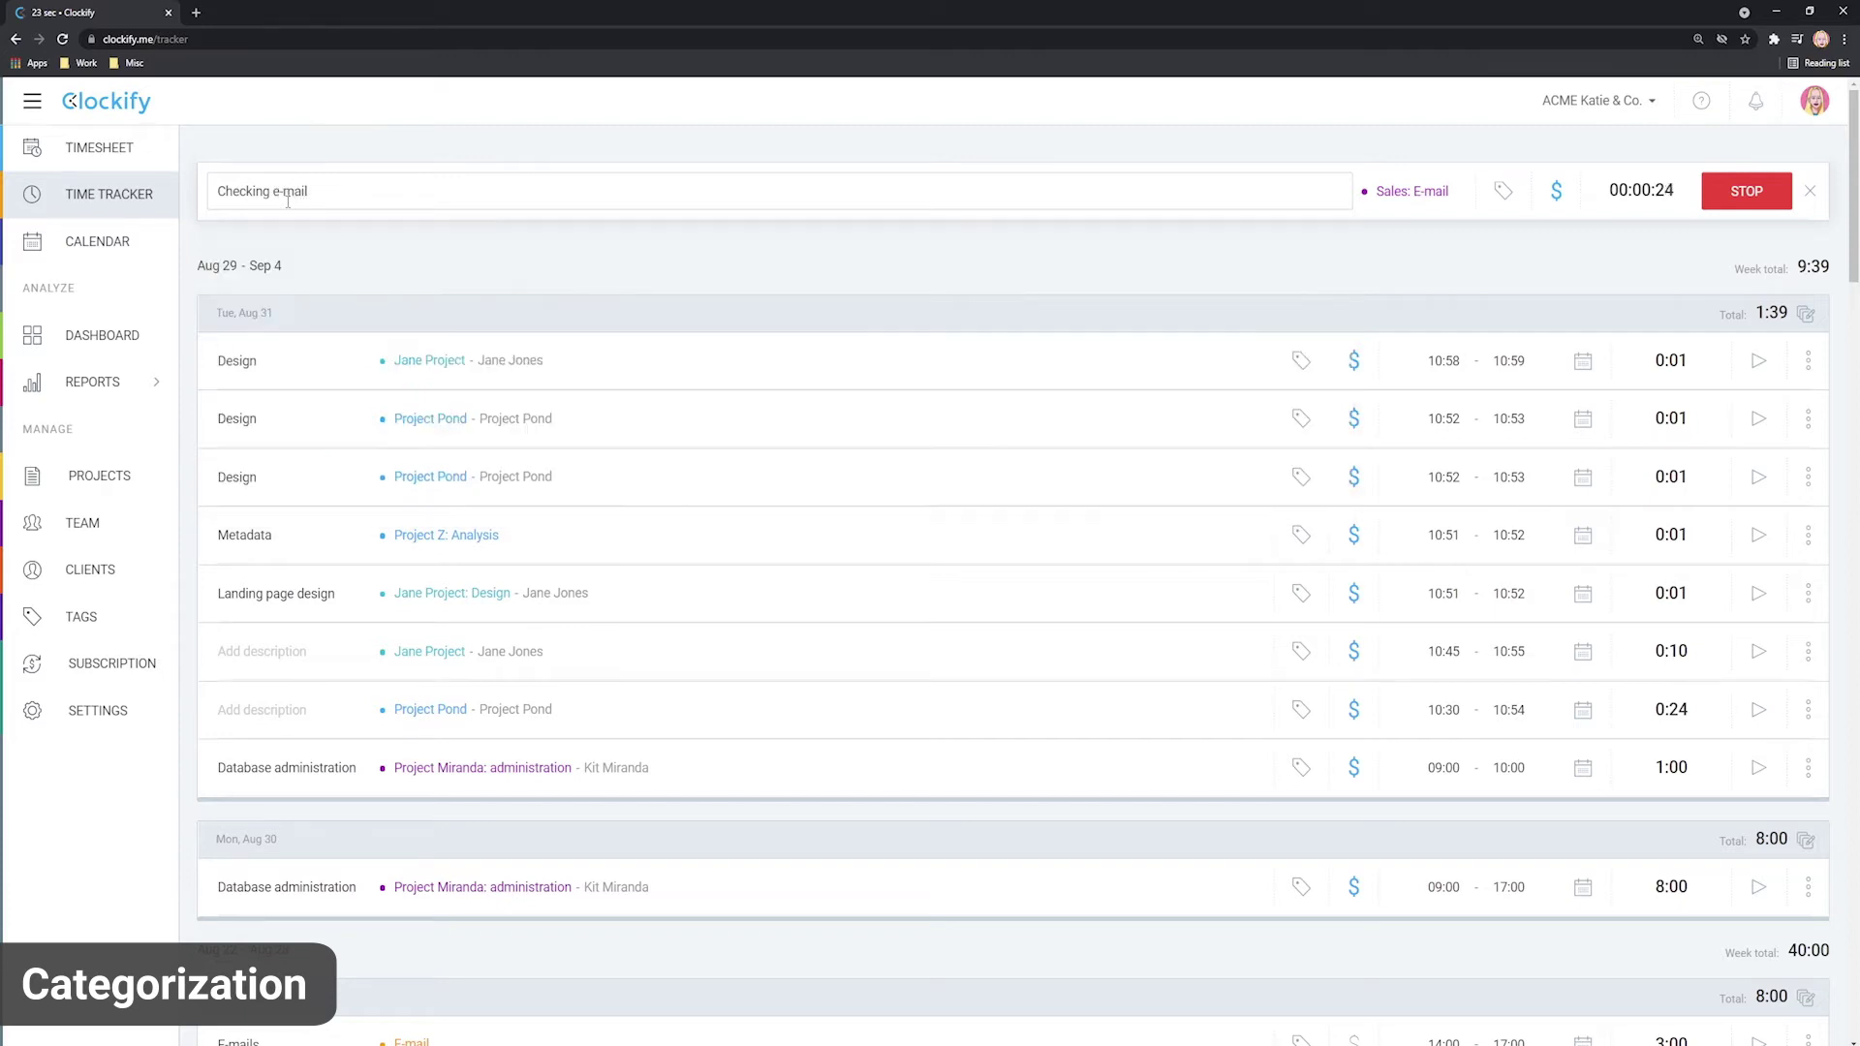
{"action": "left_click", "coordinate": [1165, 259]}
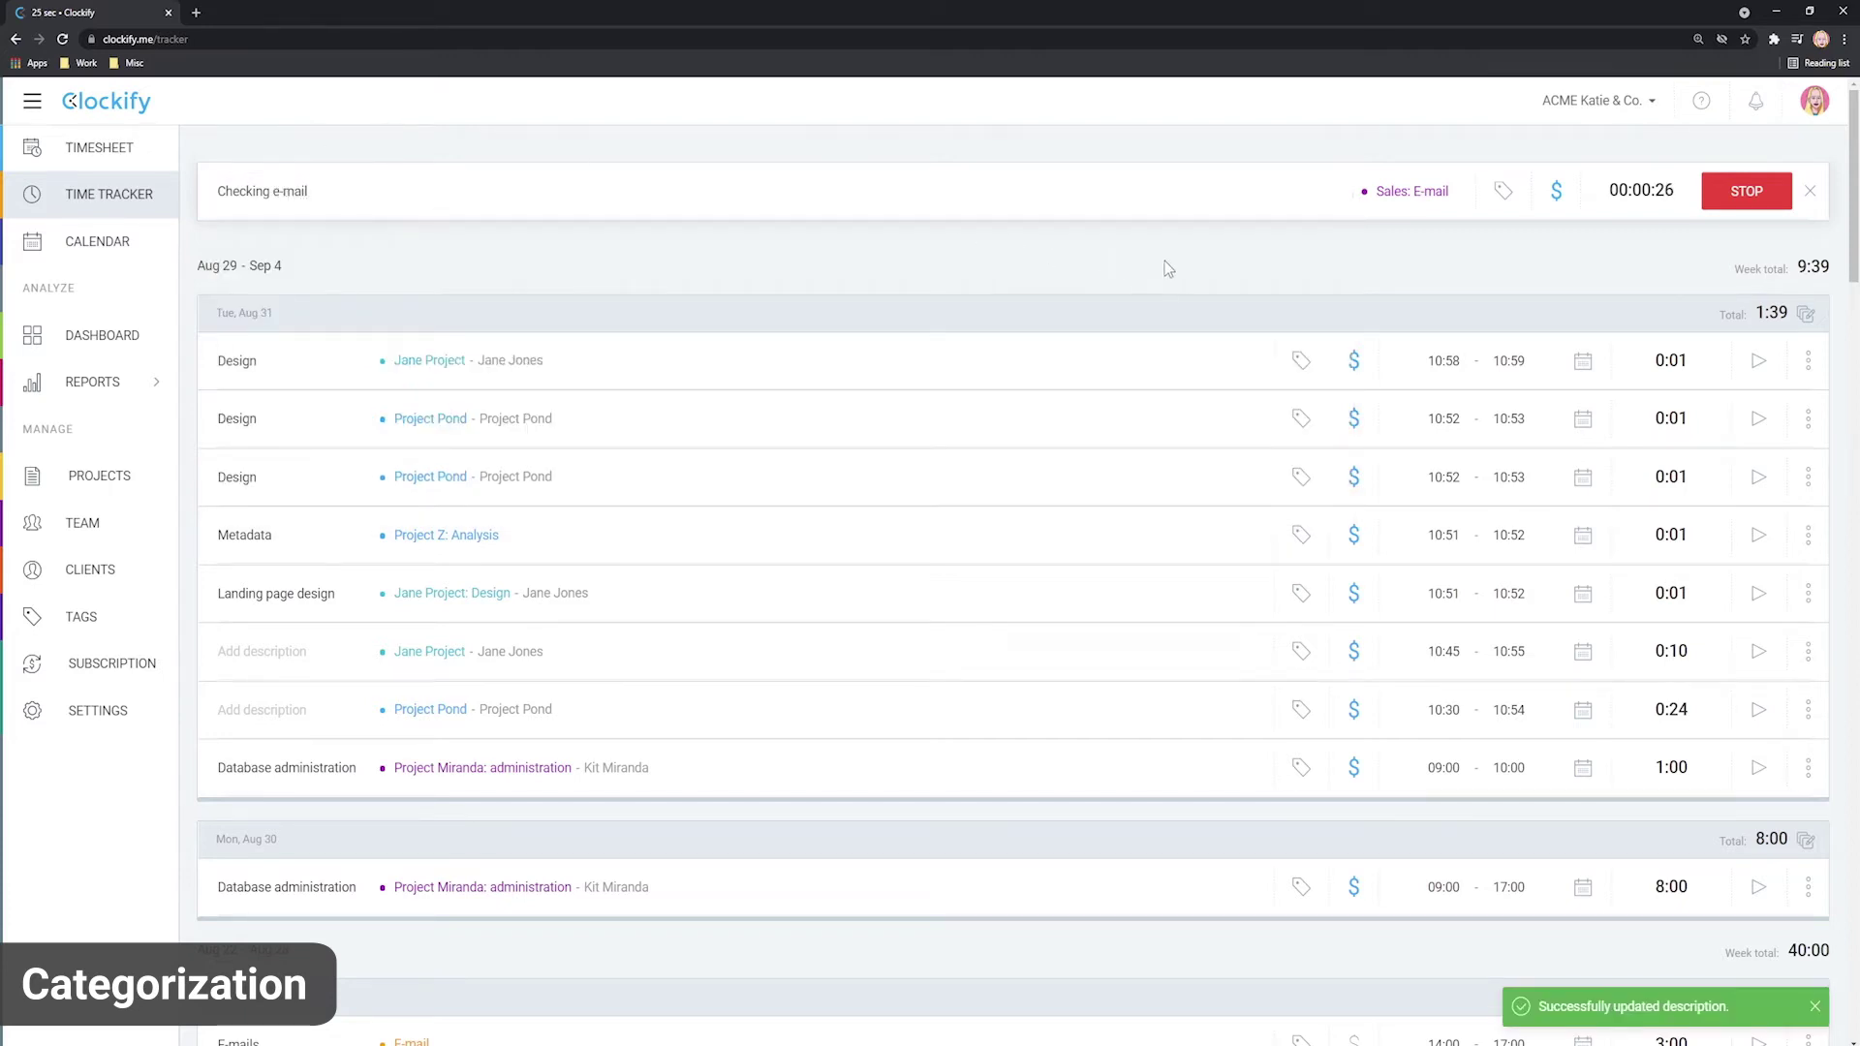
Tag the running time entry with the emails tag.
{"action": "left_click", "coordinate": [1502, 198]}
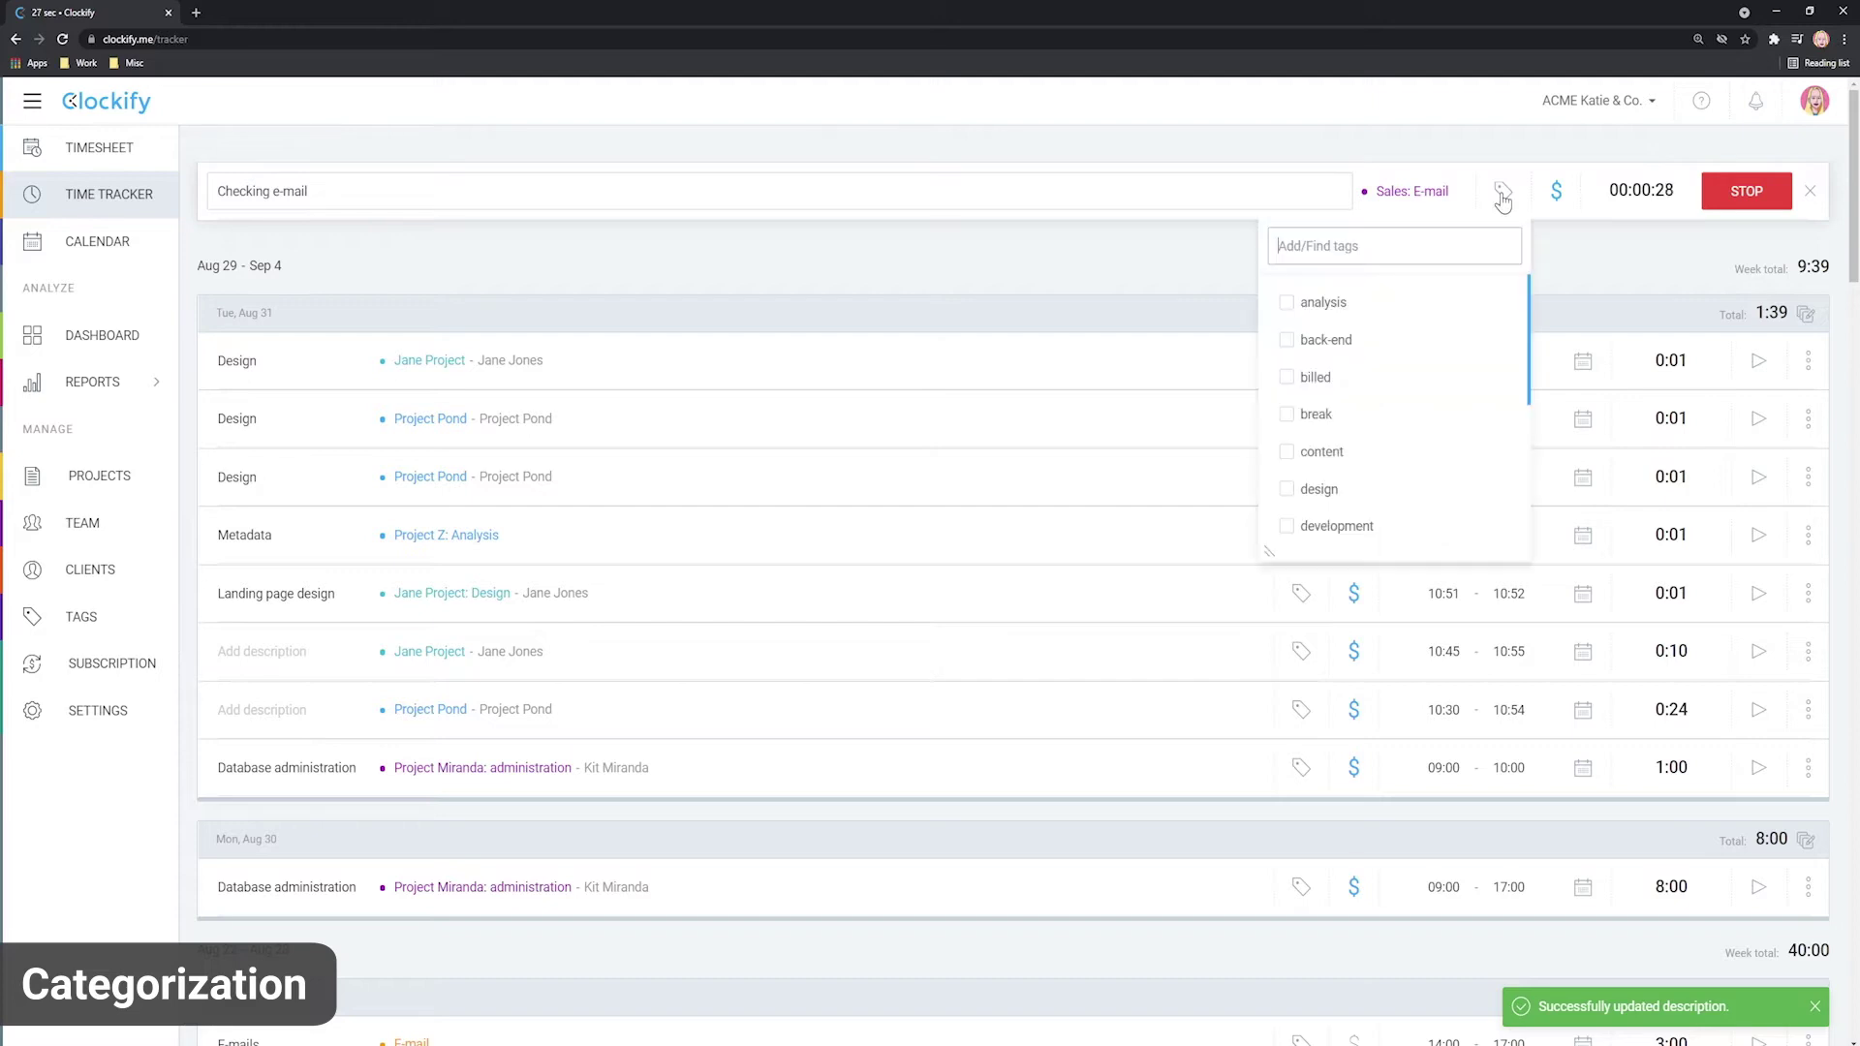
{"action": "scroll", "coordinate": [1332, 339], "scroll_direction": "down", "scroll_amount": 3}
{"action": "scroll", "coordinate": [1337, 378], "scroll_direction": "down", "scroll_amount": 3}
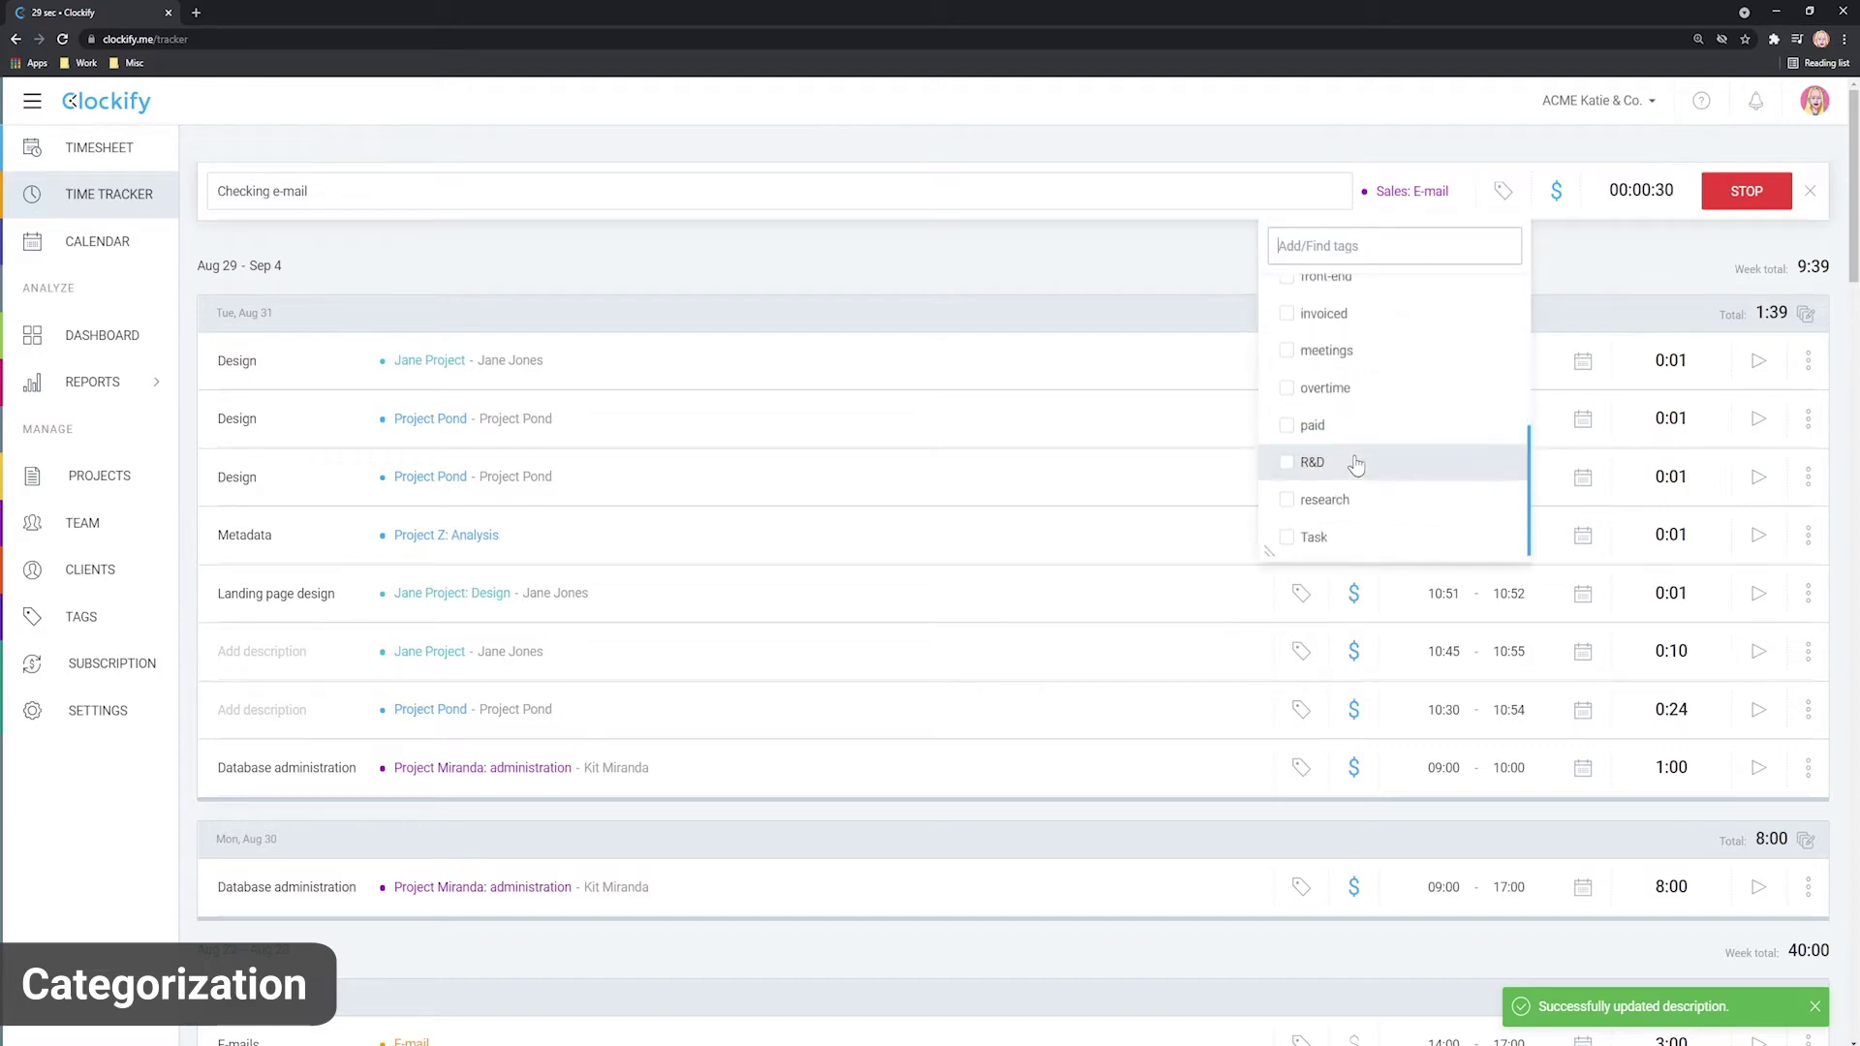
{"action": "scroll", "coordinate": [1357, 440], "scroll_direction": "up", "scroll_amount": 5}
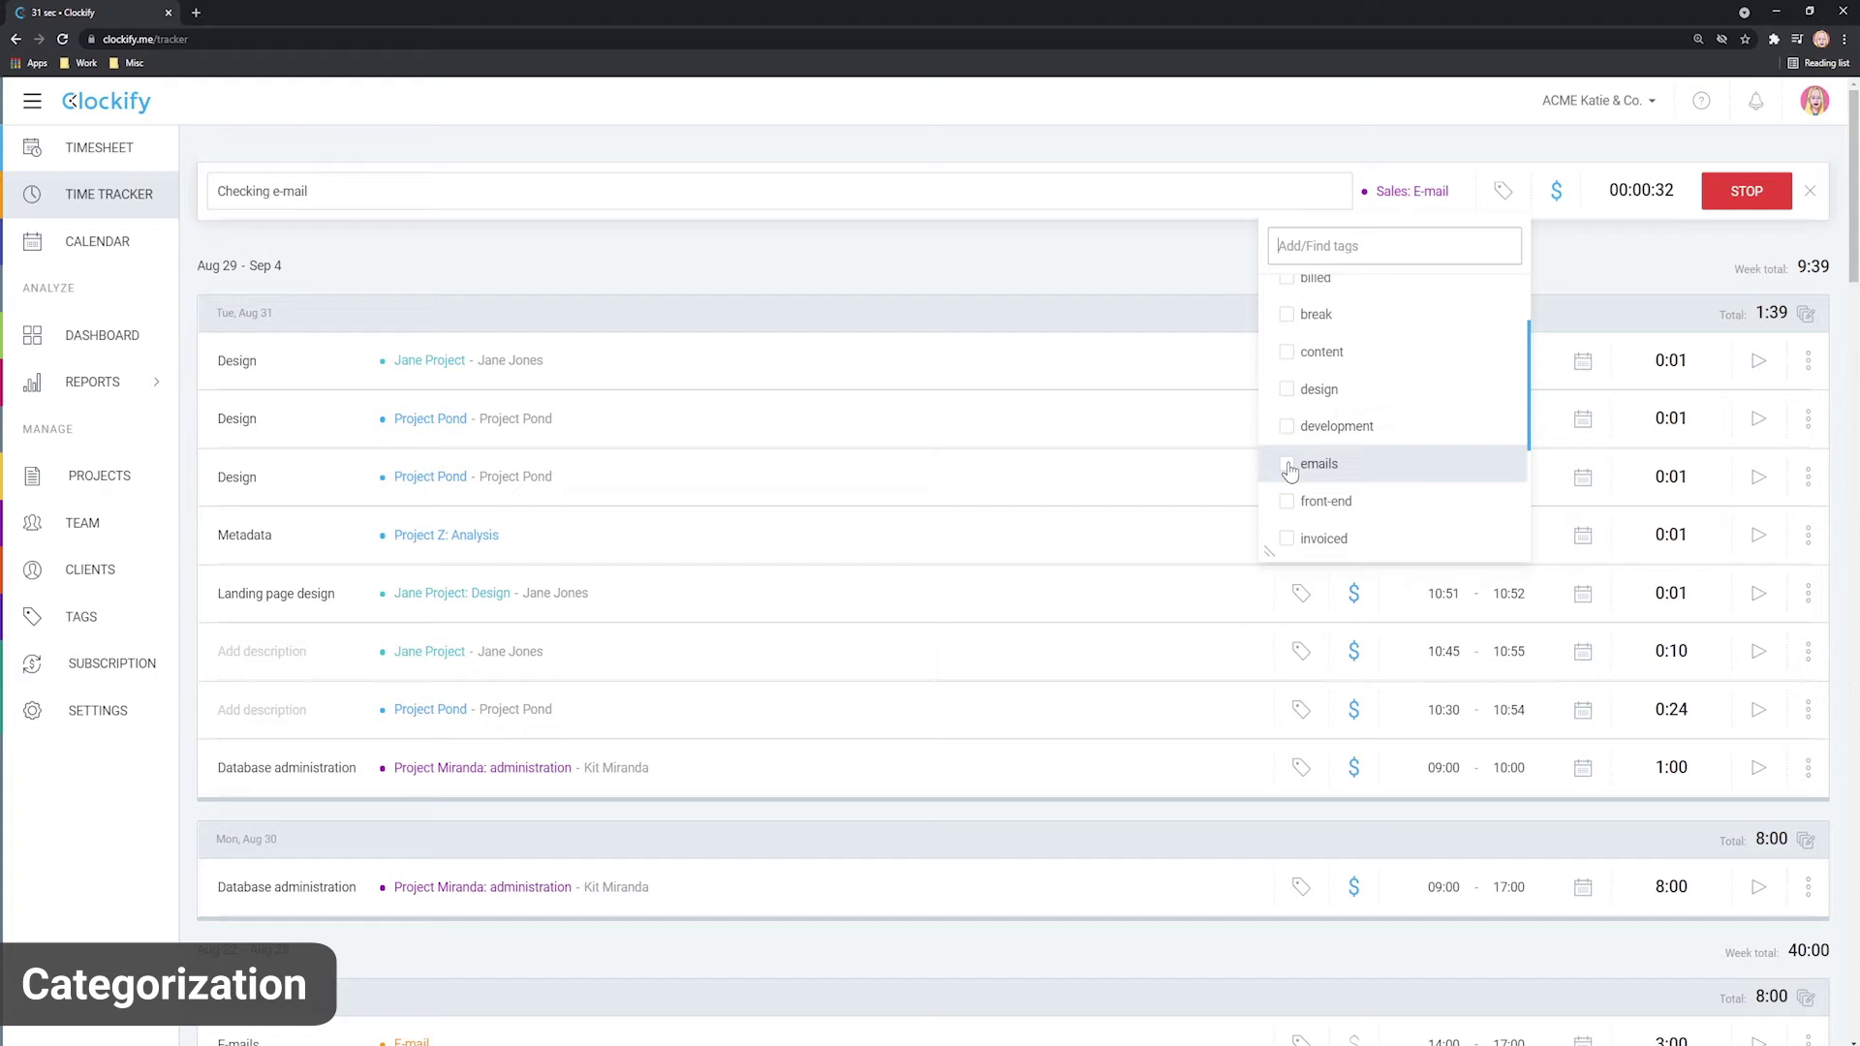
{"action": "left_click", "coordinate": [1288, 465]}
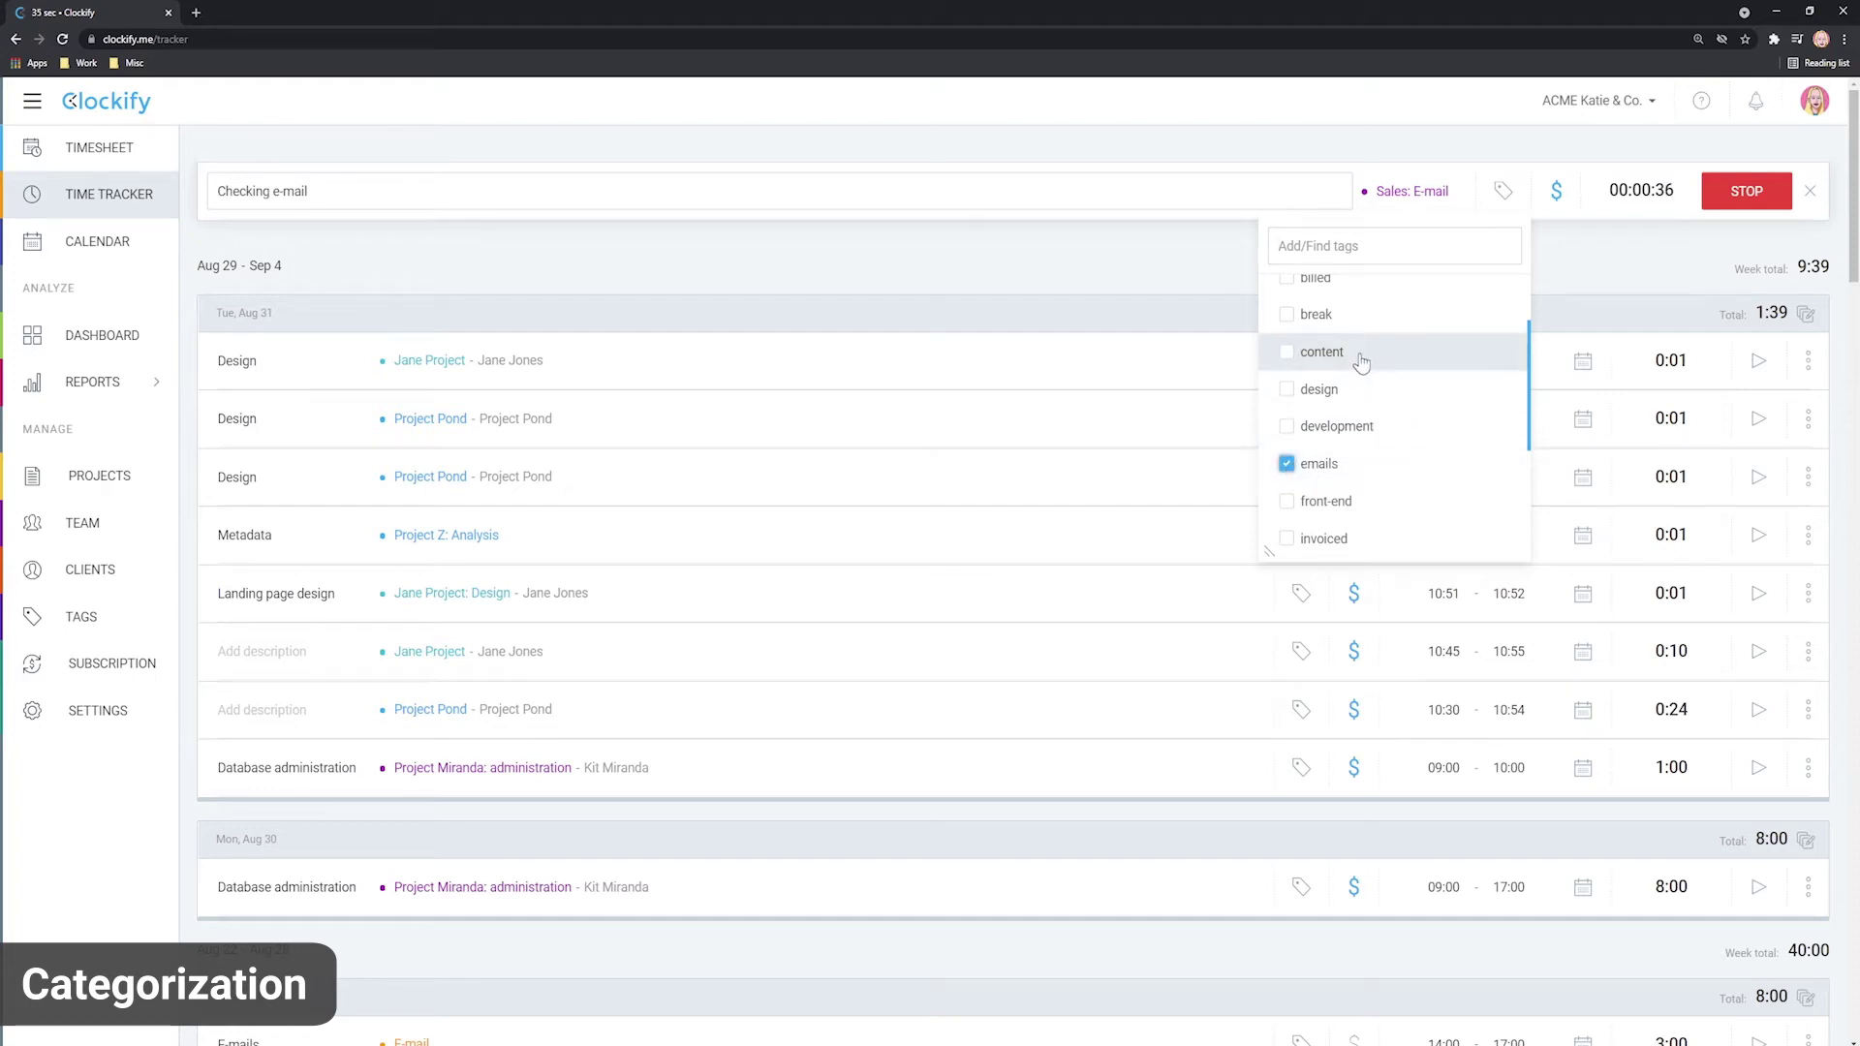
{"action": "scroll", "coordinate": [1361, 363], "scroll_direction": "up", "scroll_amount": 2}
{"action": "scroll", "coordinate": [1361, 403], "scroll_direction": "down", "scroll_amount": 3}
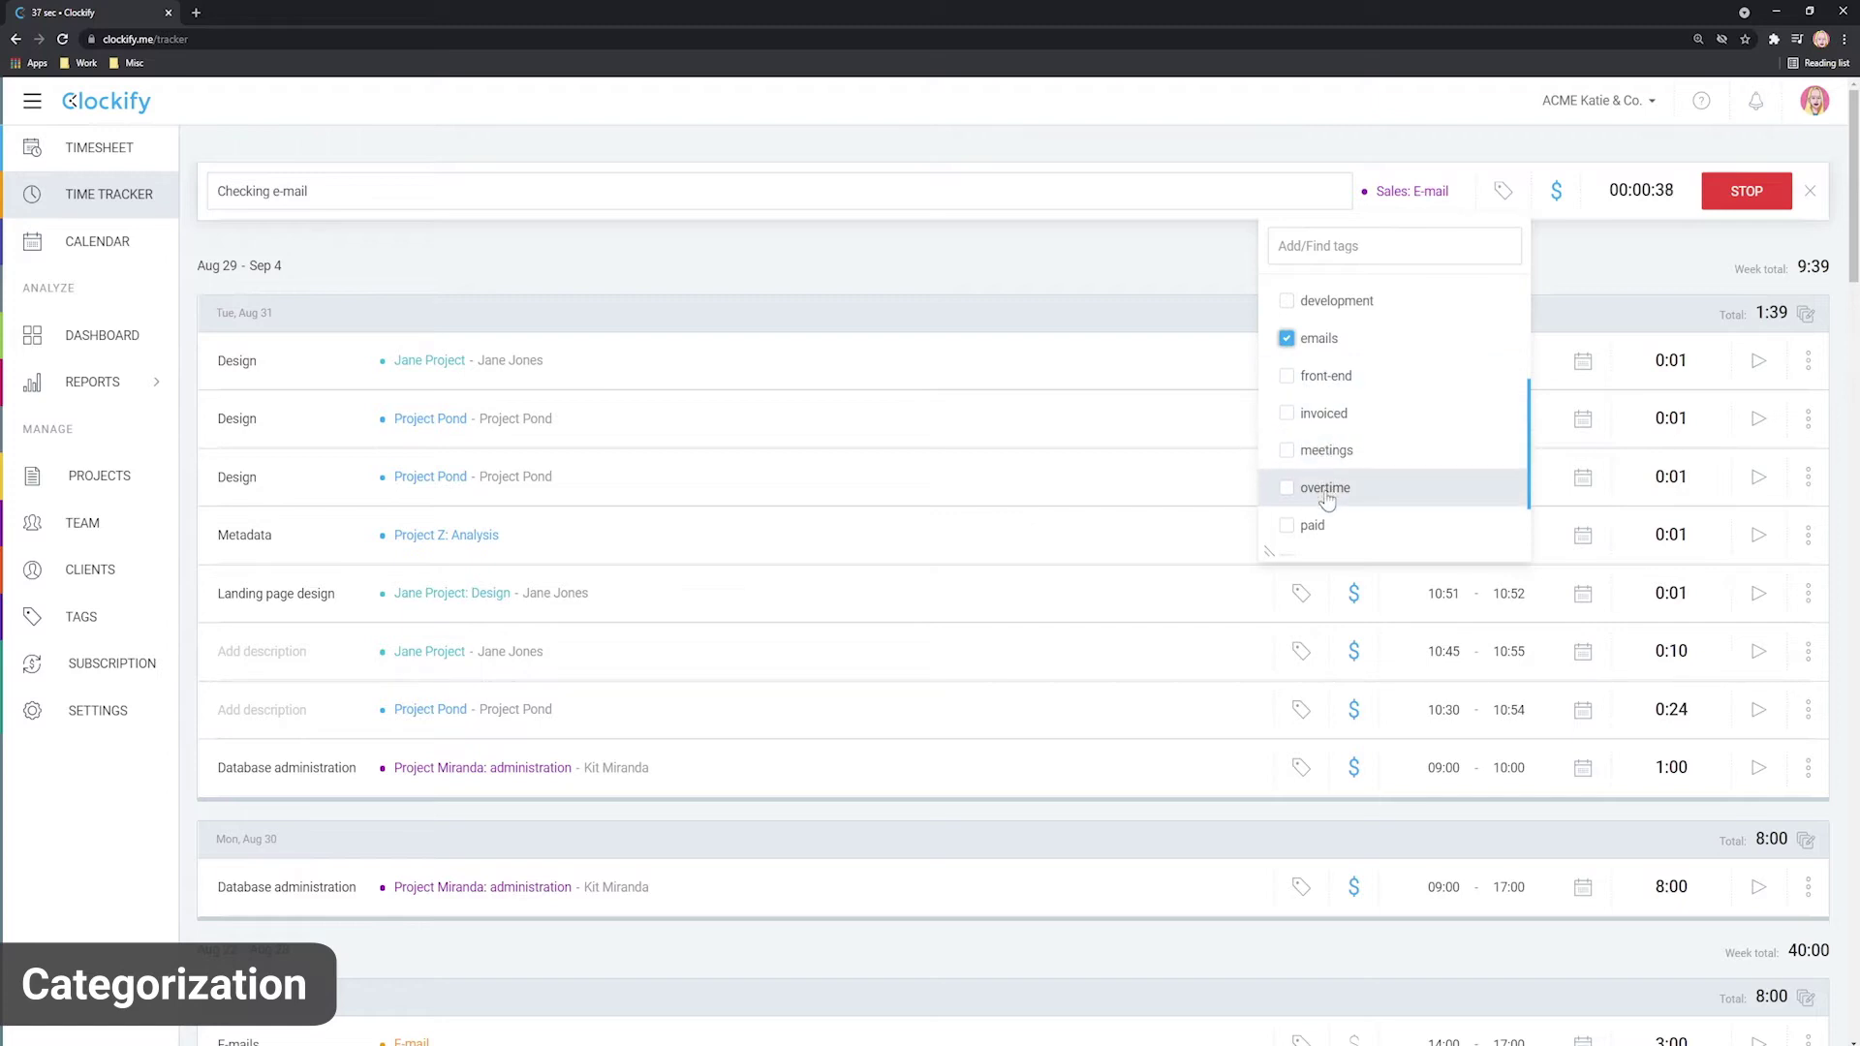
{"action": "scroll", "coordinate": [1336, 485], "scroll_direction": "down", "scroll_amount": 2}
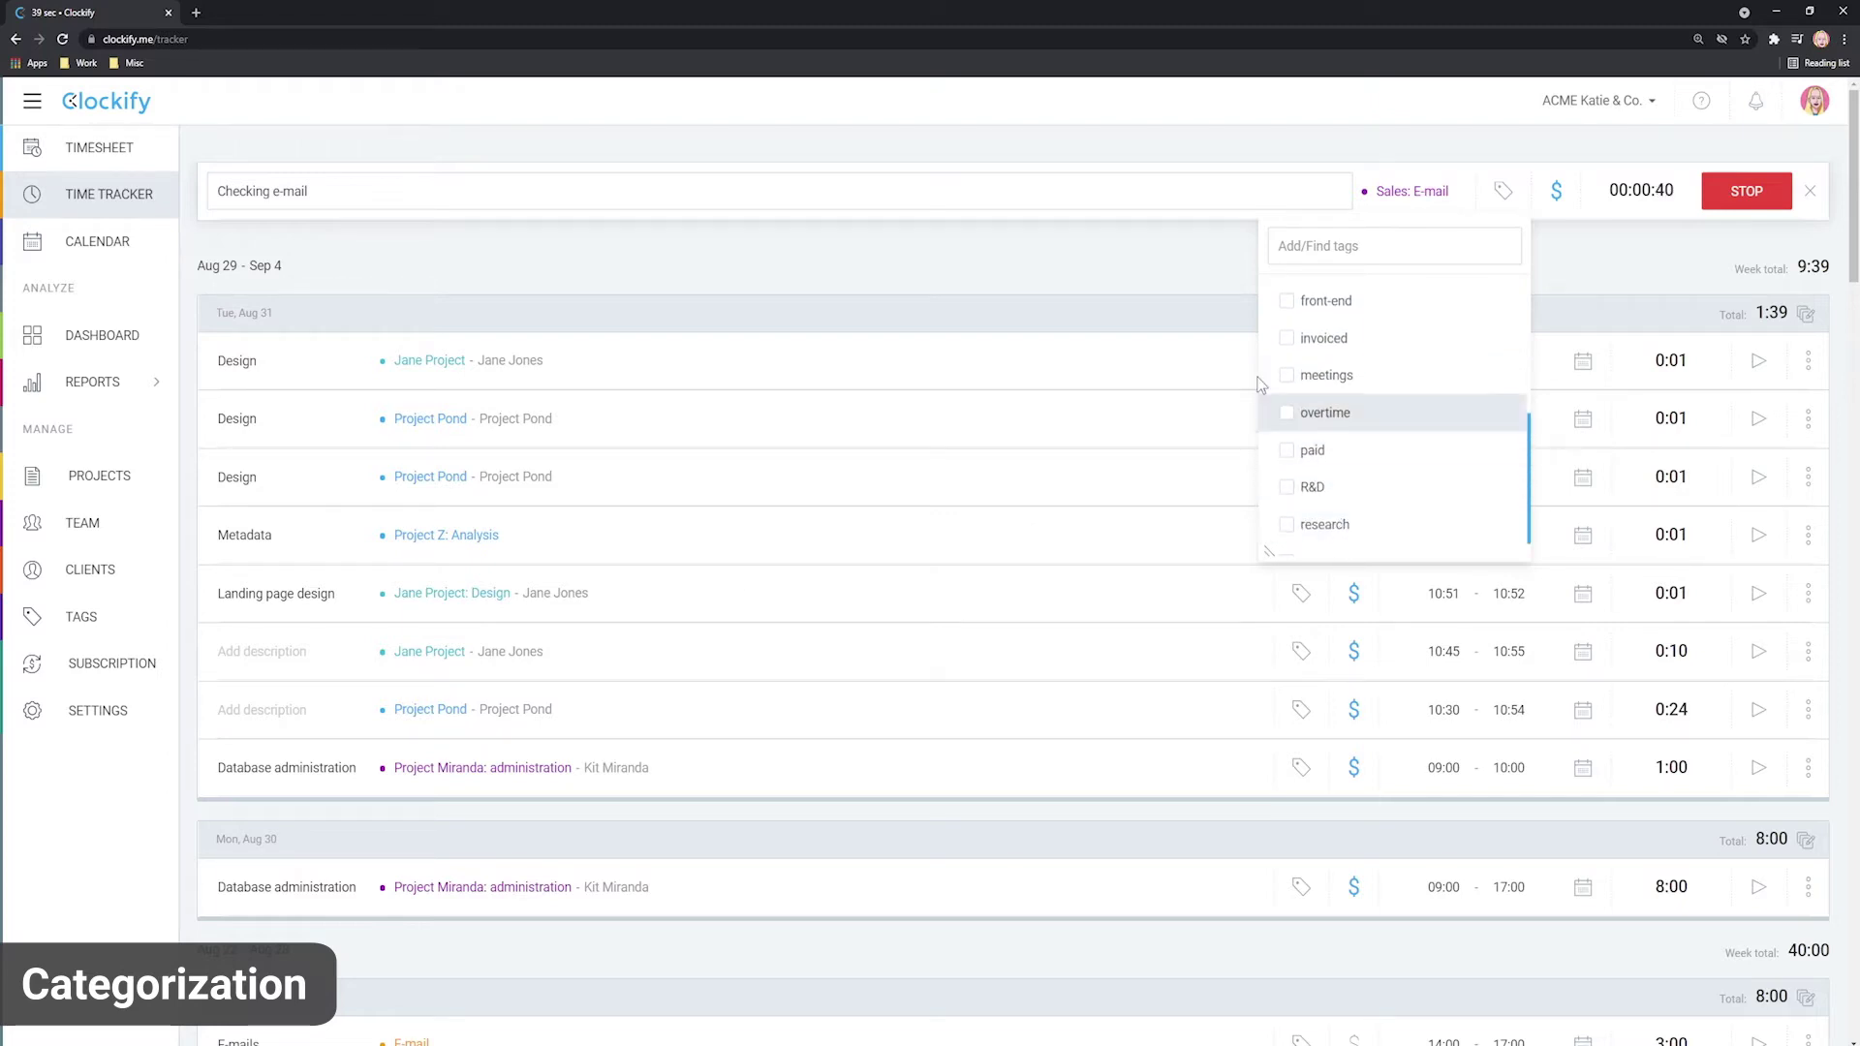
{"action": "left_click", "coordinate": [1198, 244]}
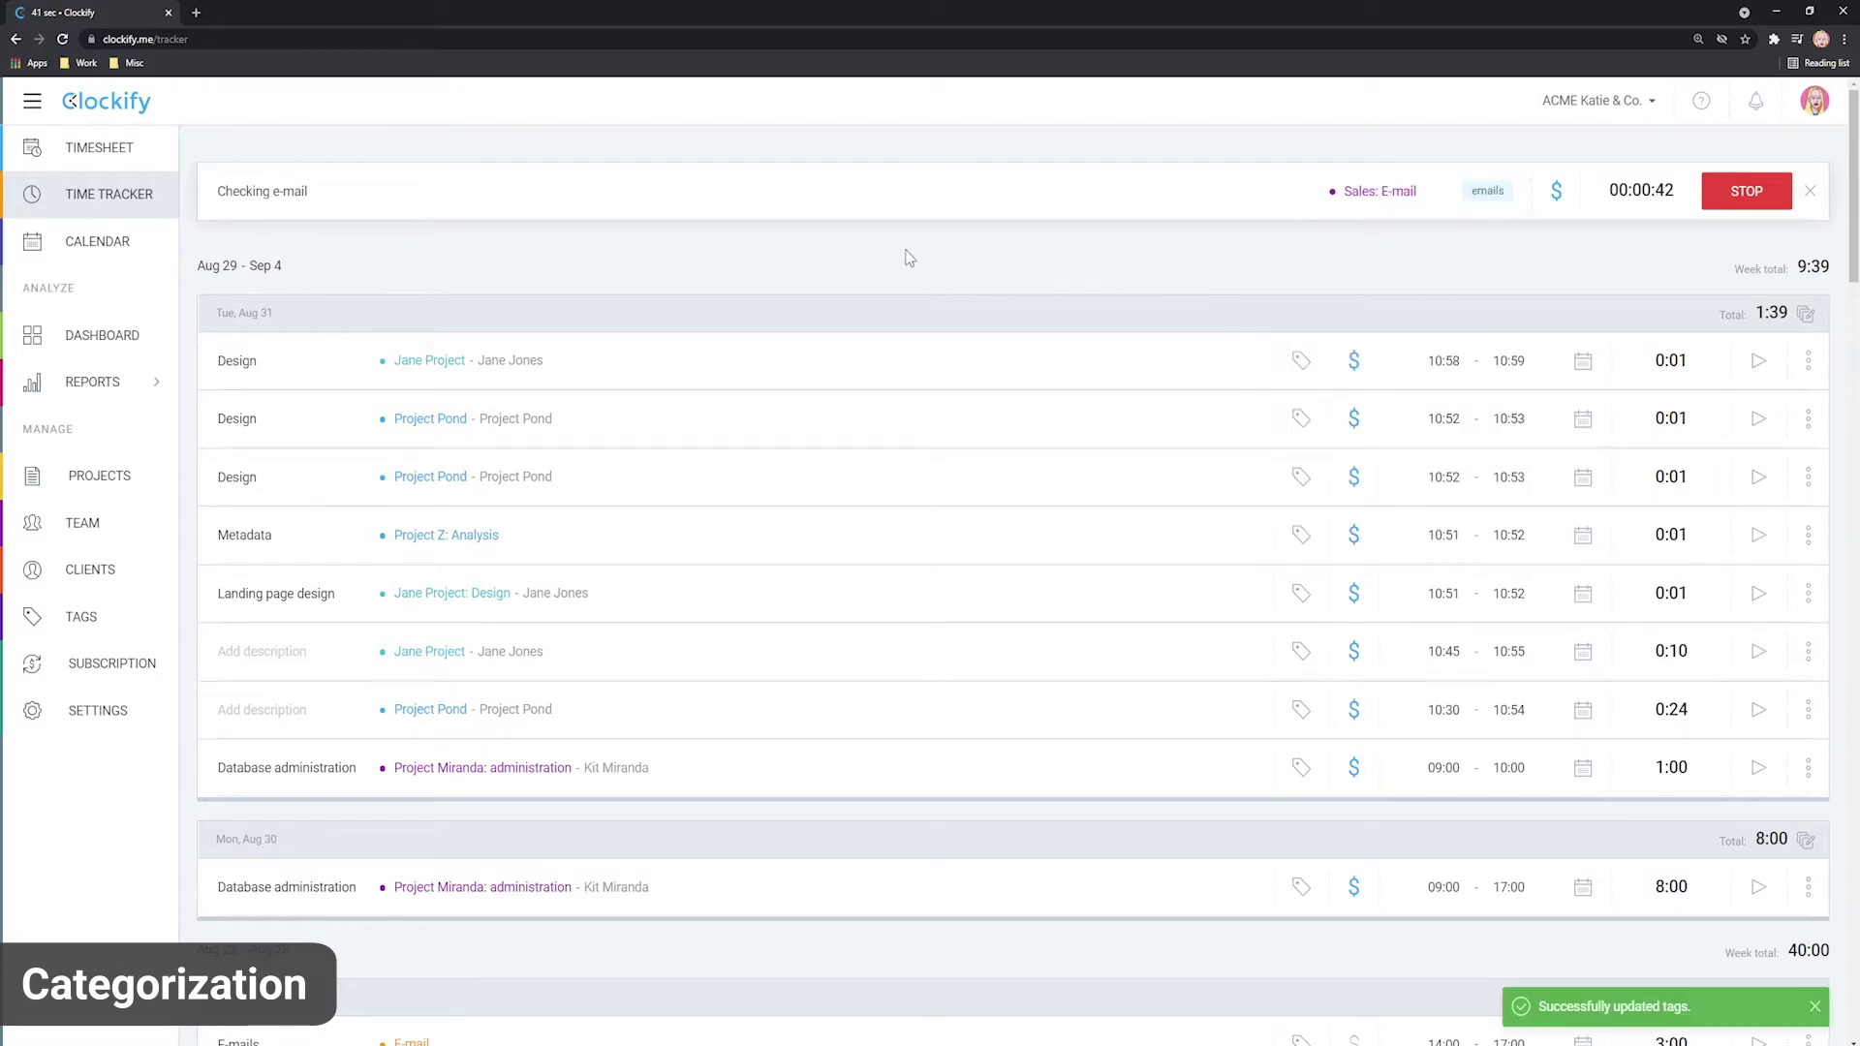
Browse the workspace settings' Custom fields and Import tabs.
{"action": "left_click", "coordinate": [87, 710]}
{"action": "left_click", "coordinate": [831, 255]}
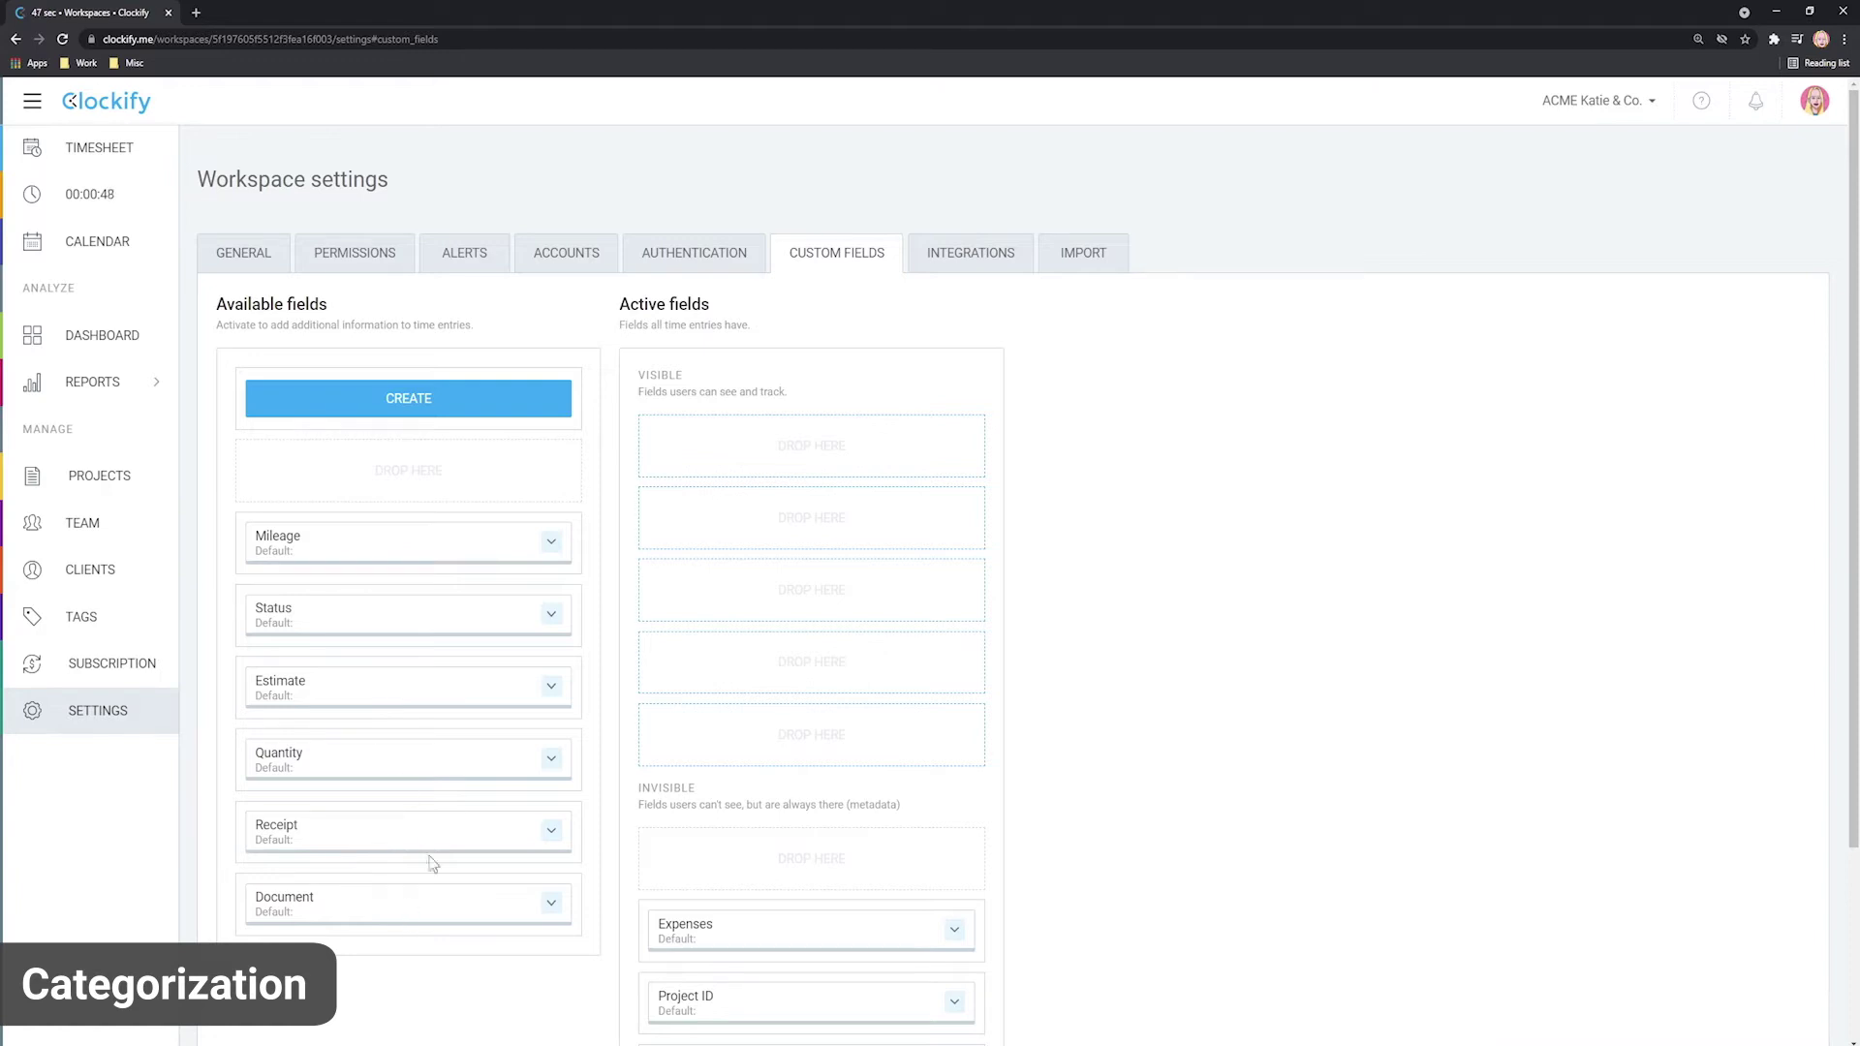
{"action": "left_click", "coordinate": [1076, 255]}
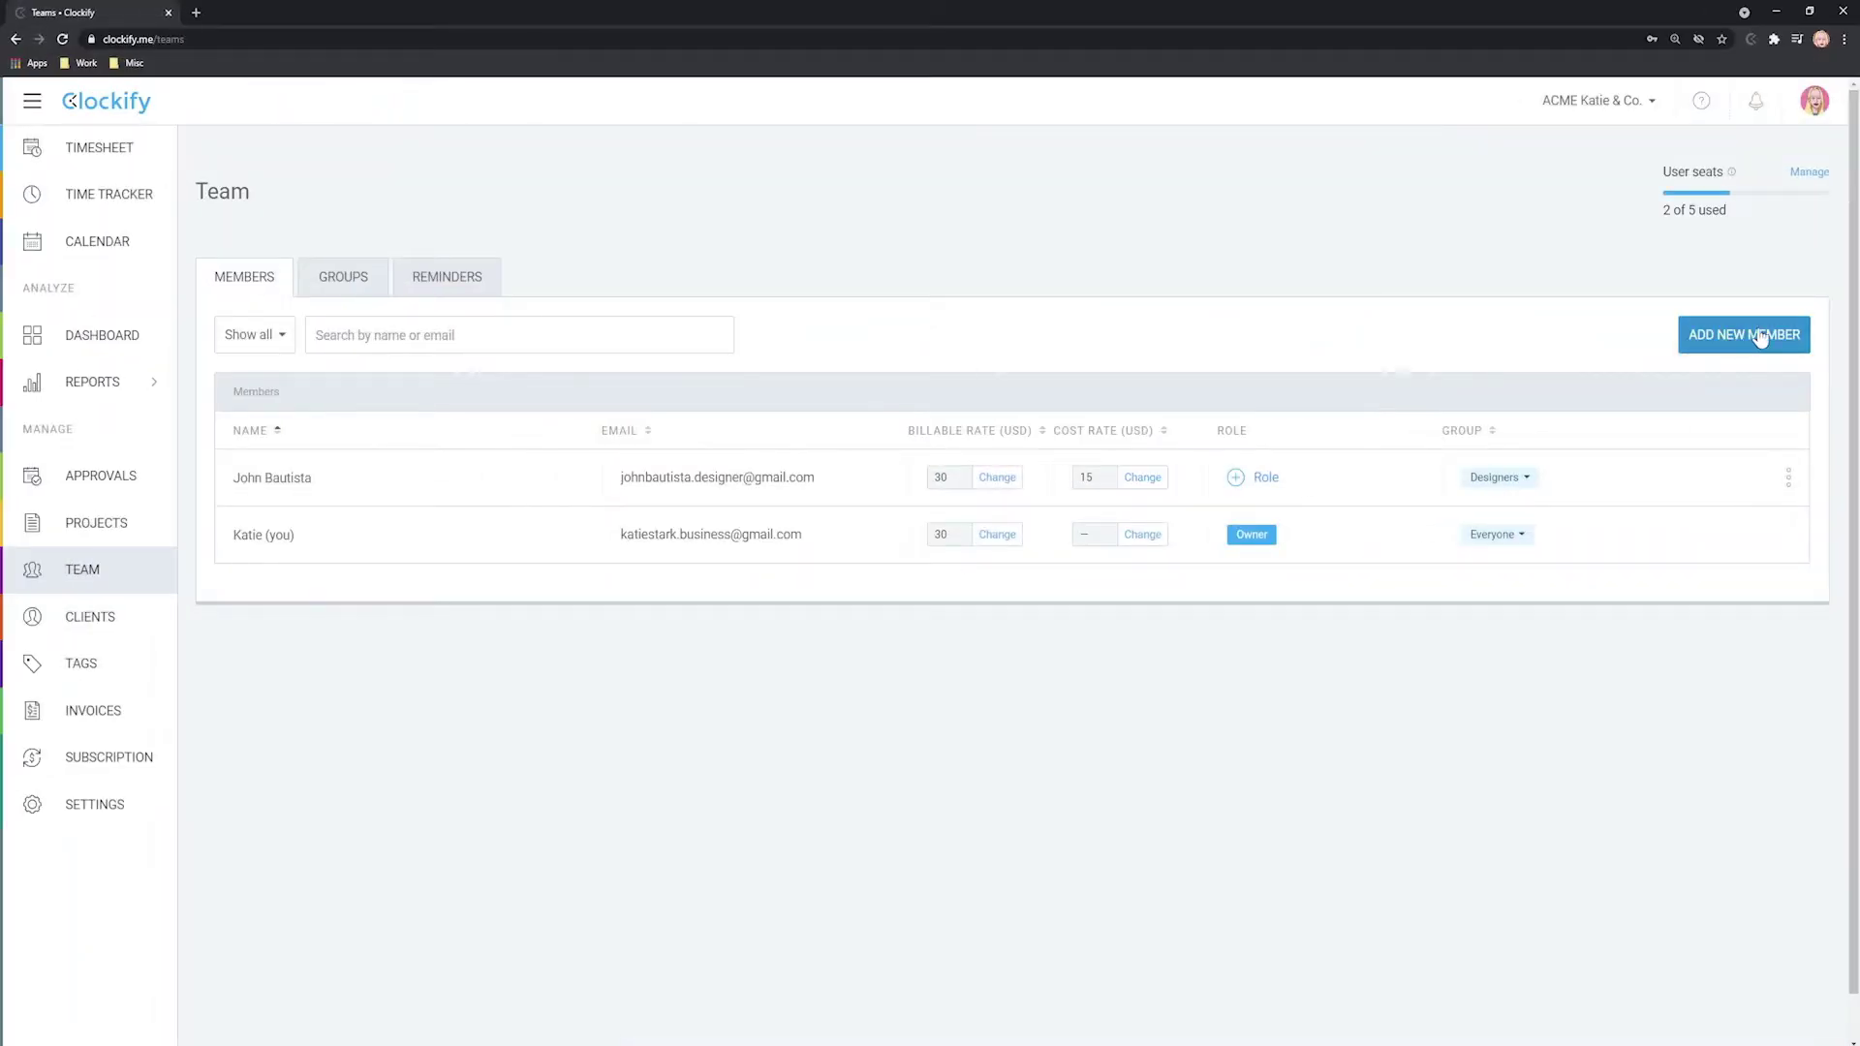
Invite one new member by pasting their e-mail and passing the robot check.
{"action": "left_click", "coordinate": [1755, 339]}
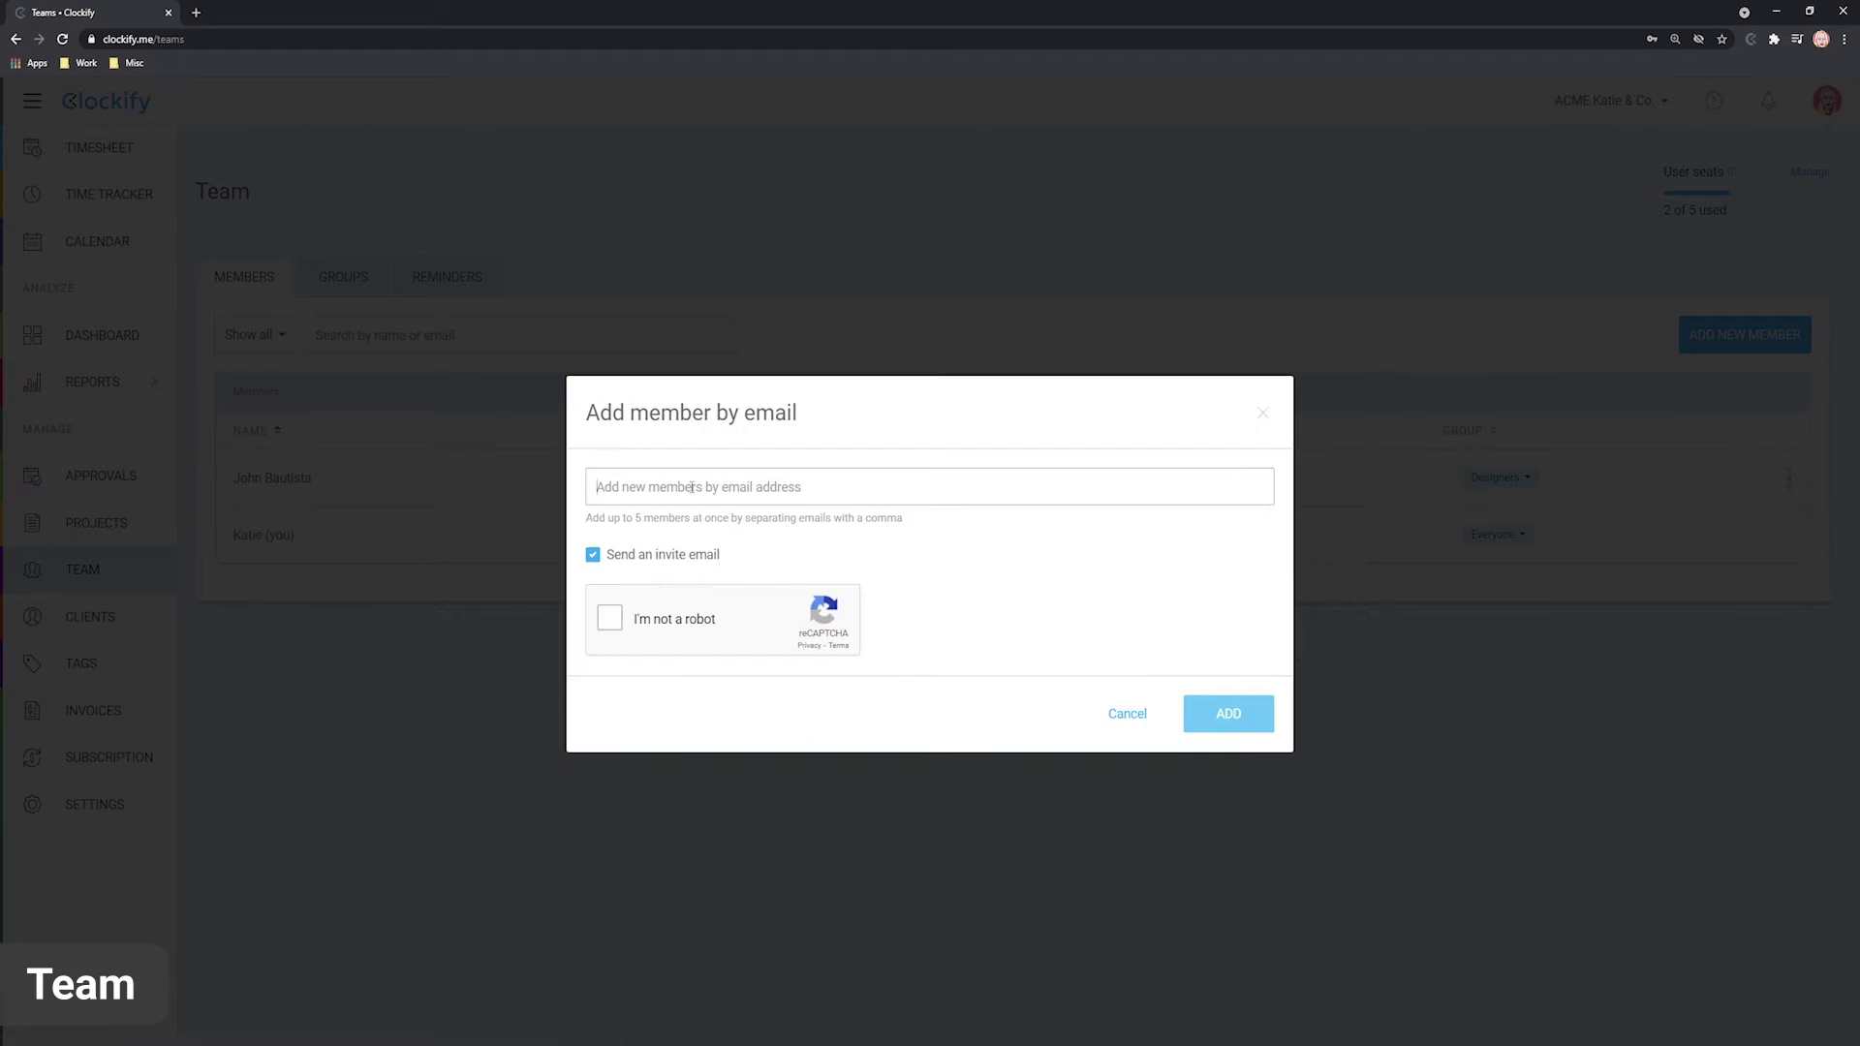
{"action": "key", "text": "ctrl+v"}
{"action": "left_click", "coordinate": [609, 618]}
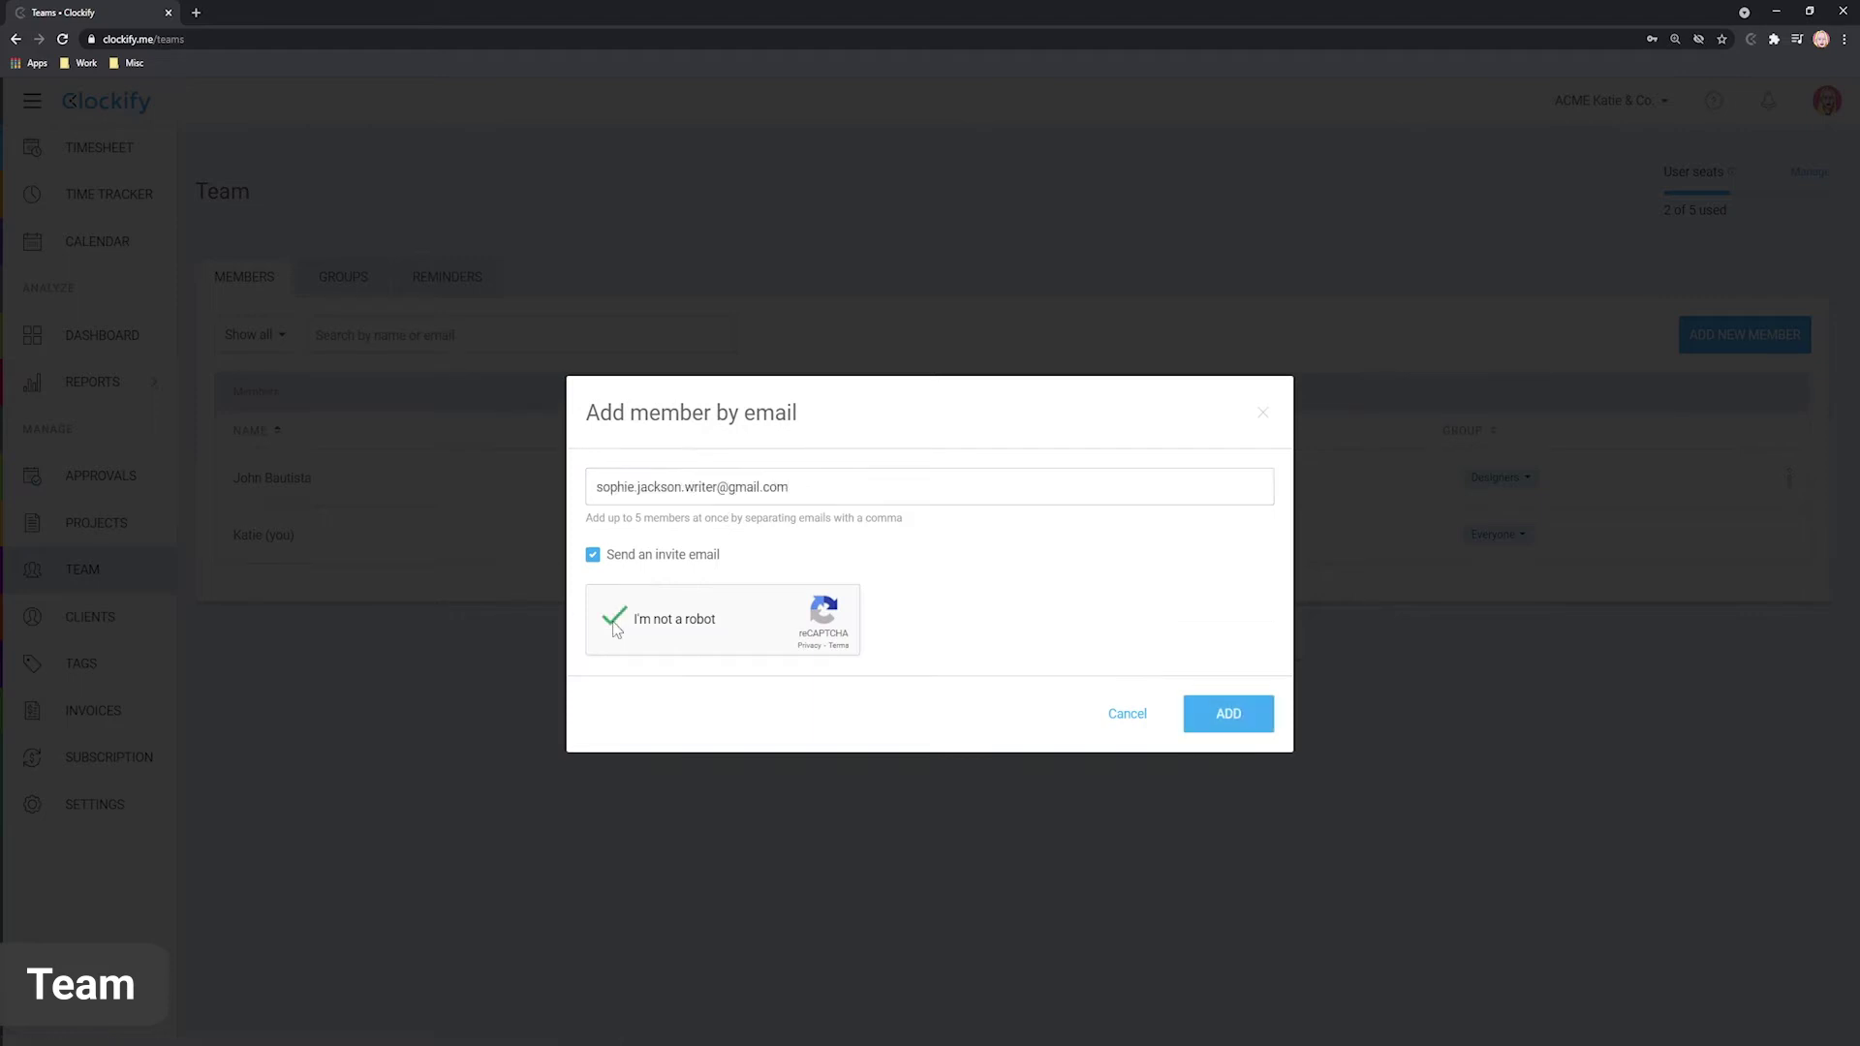
{"action": "left_click", "coordinate": [1229, 714]}
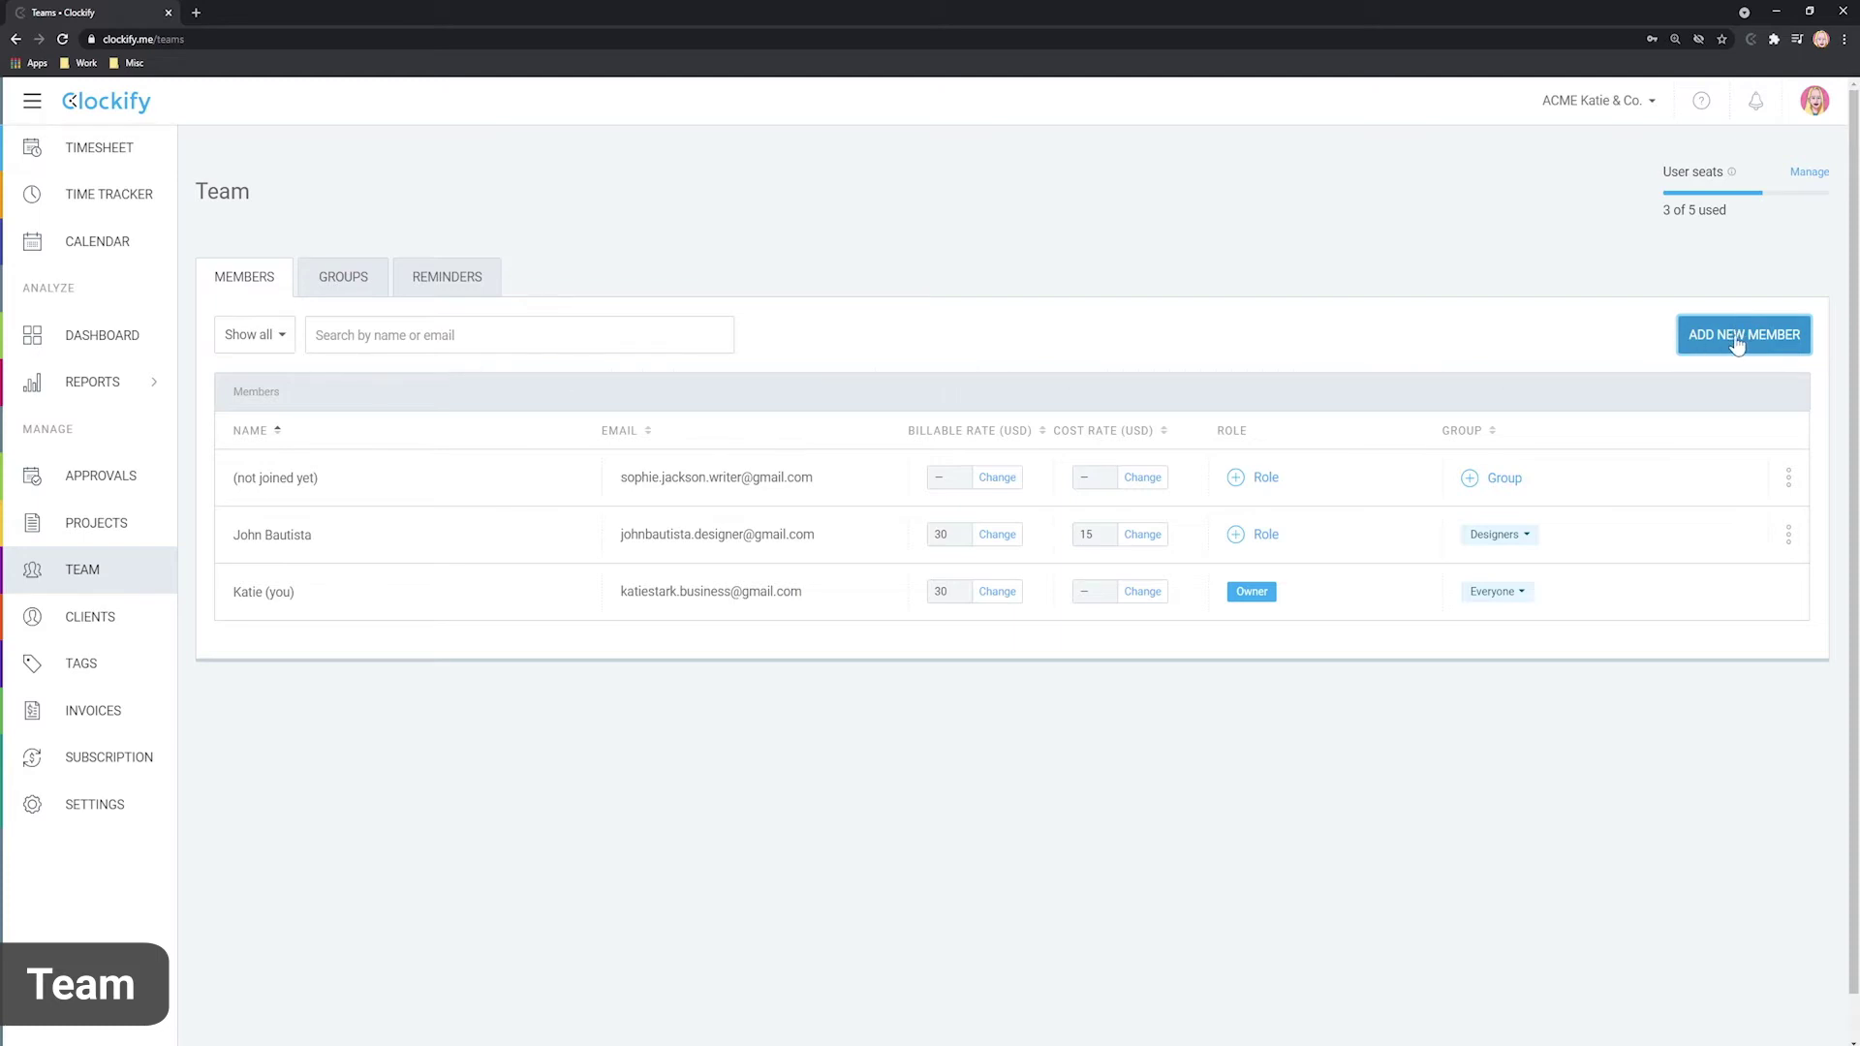
Invite two more members, then copy a pending member's invitation link.
{"action": "left_click", "coordinate": [1734, 339]}
{"action": "key", "text": "ctrl+v"}
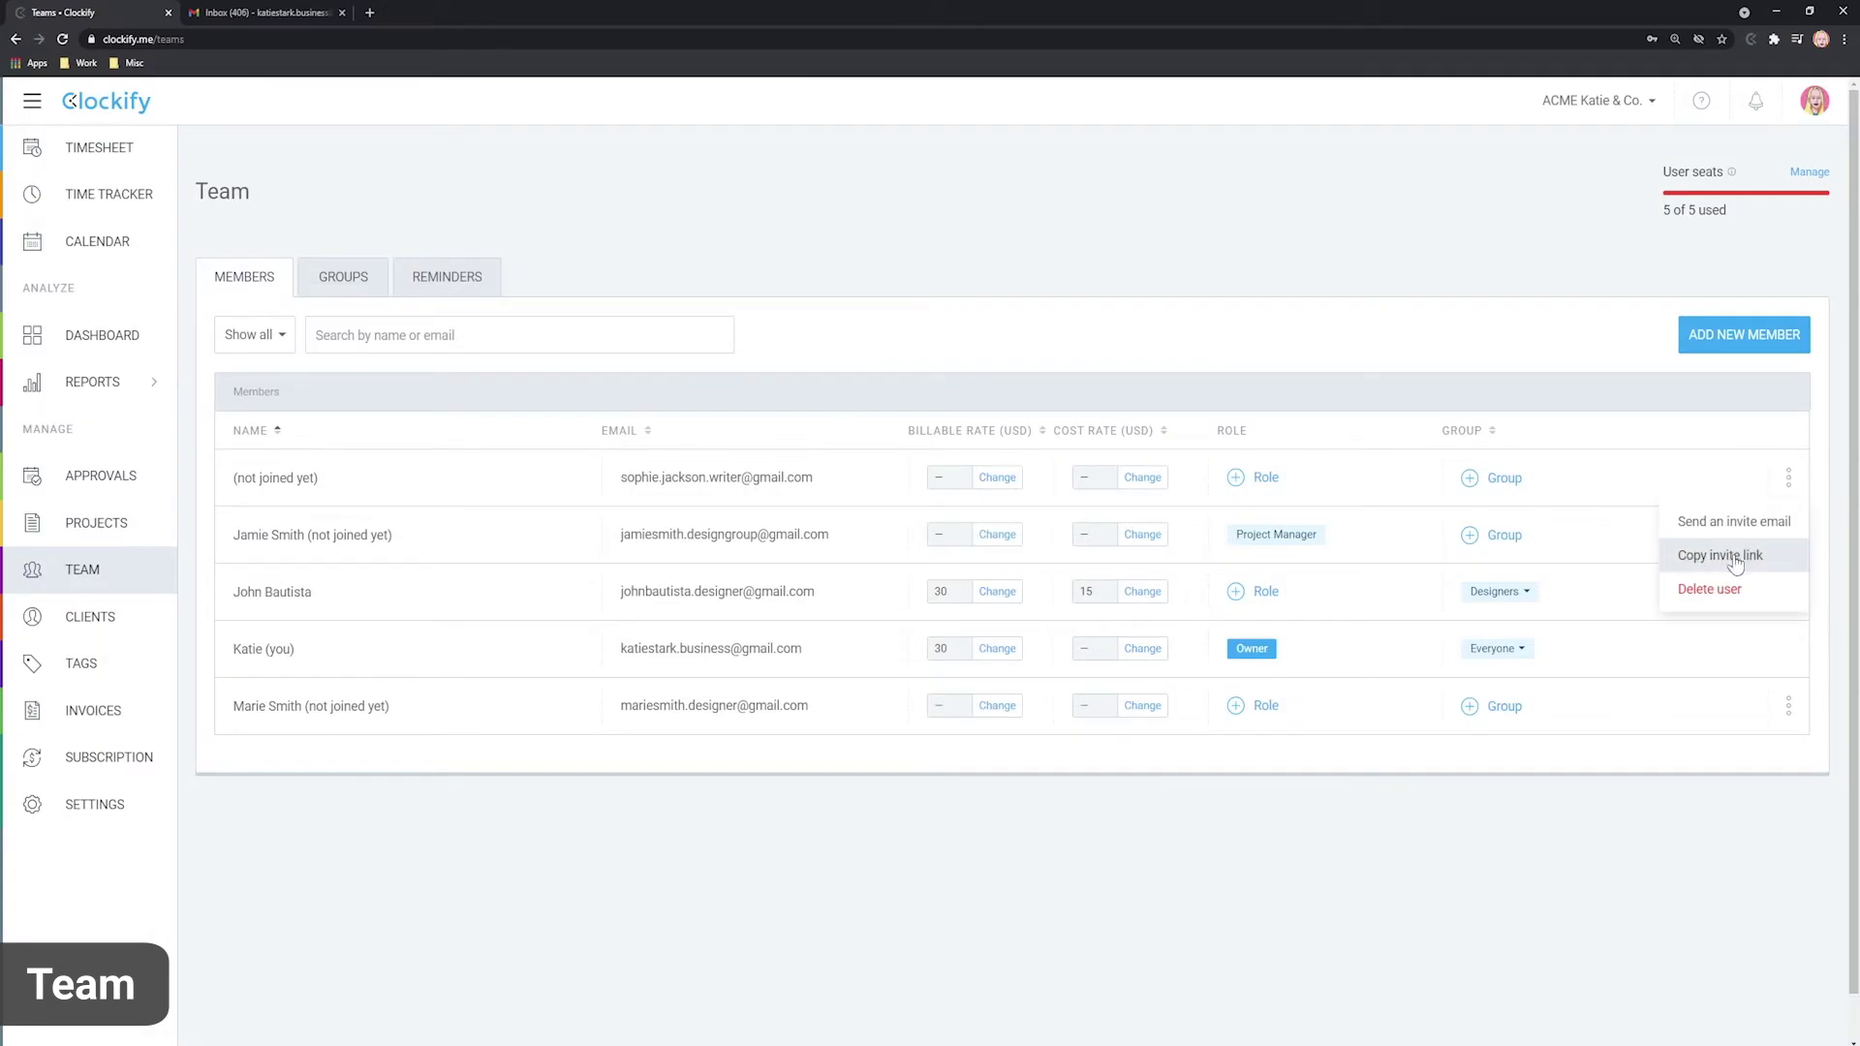
{"action": "left_click", "coordinate": [1734, 565]}
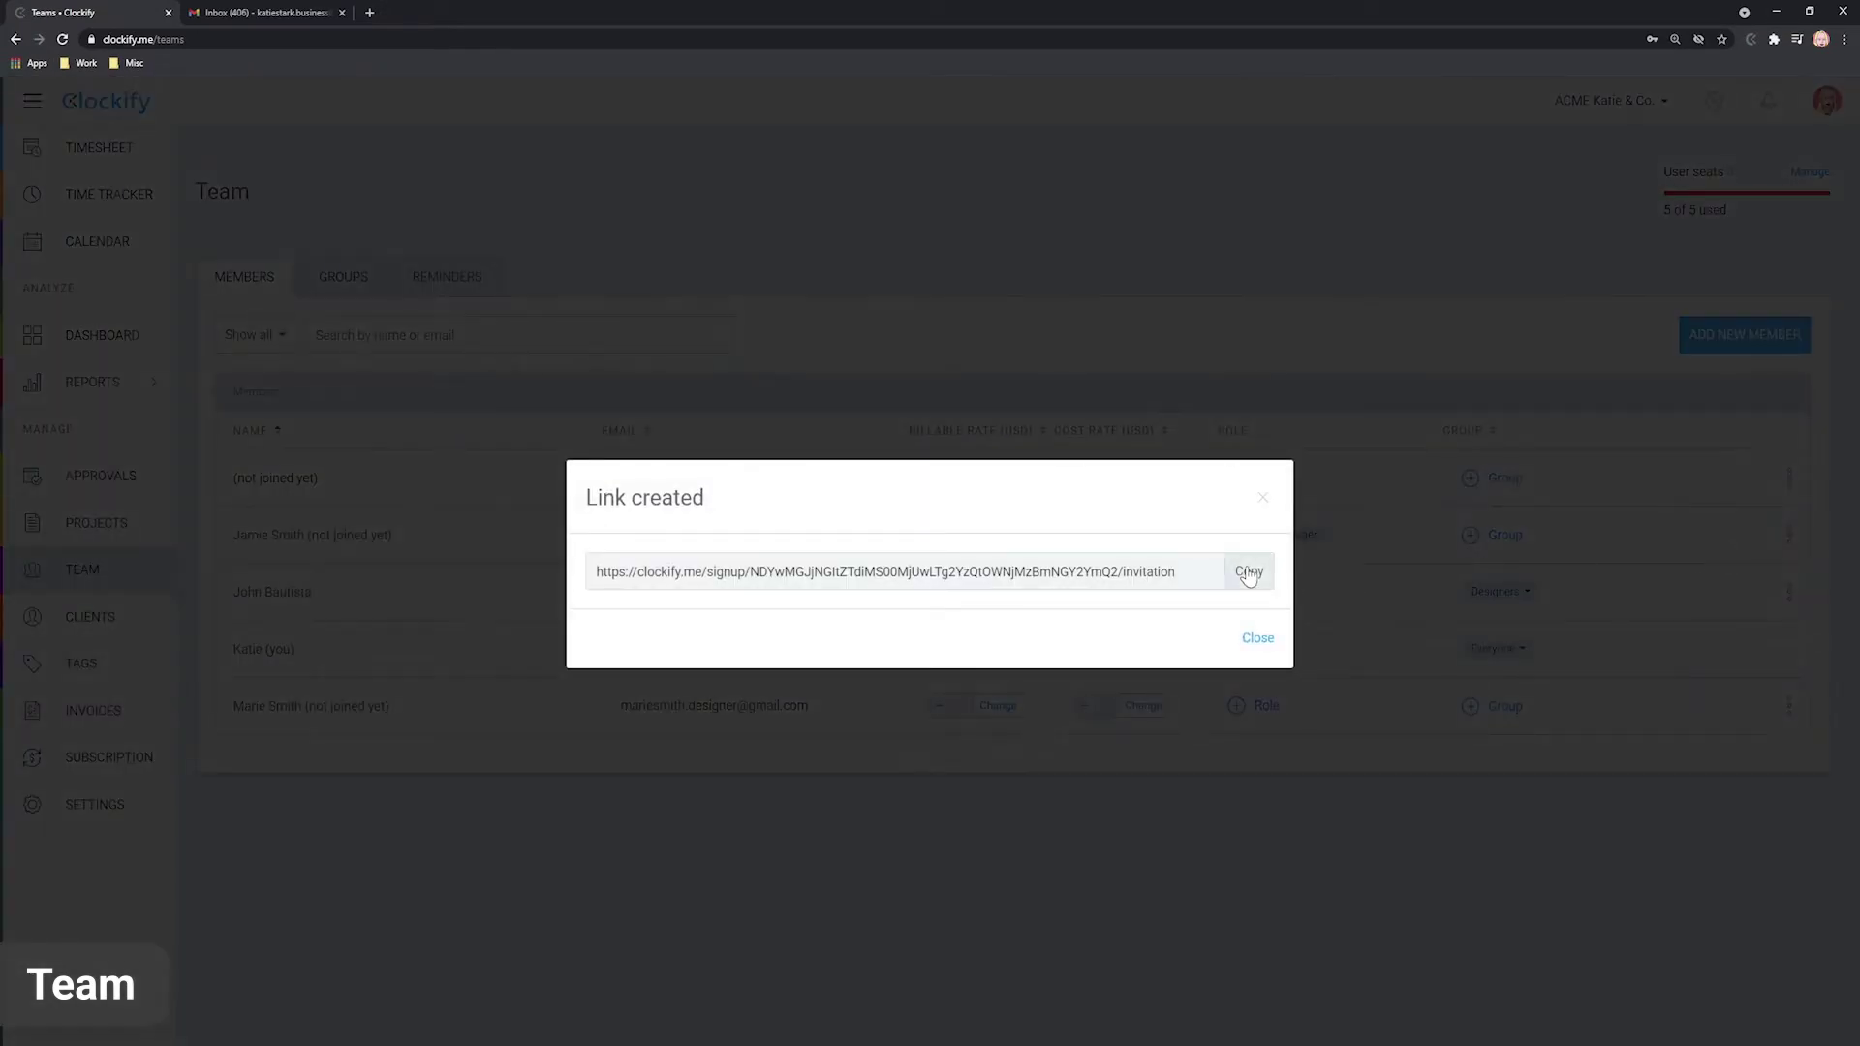
{"action": "left_click", "coordinate": [1249, 572]}
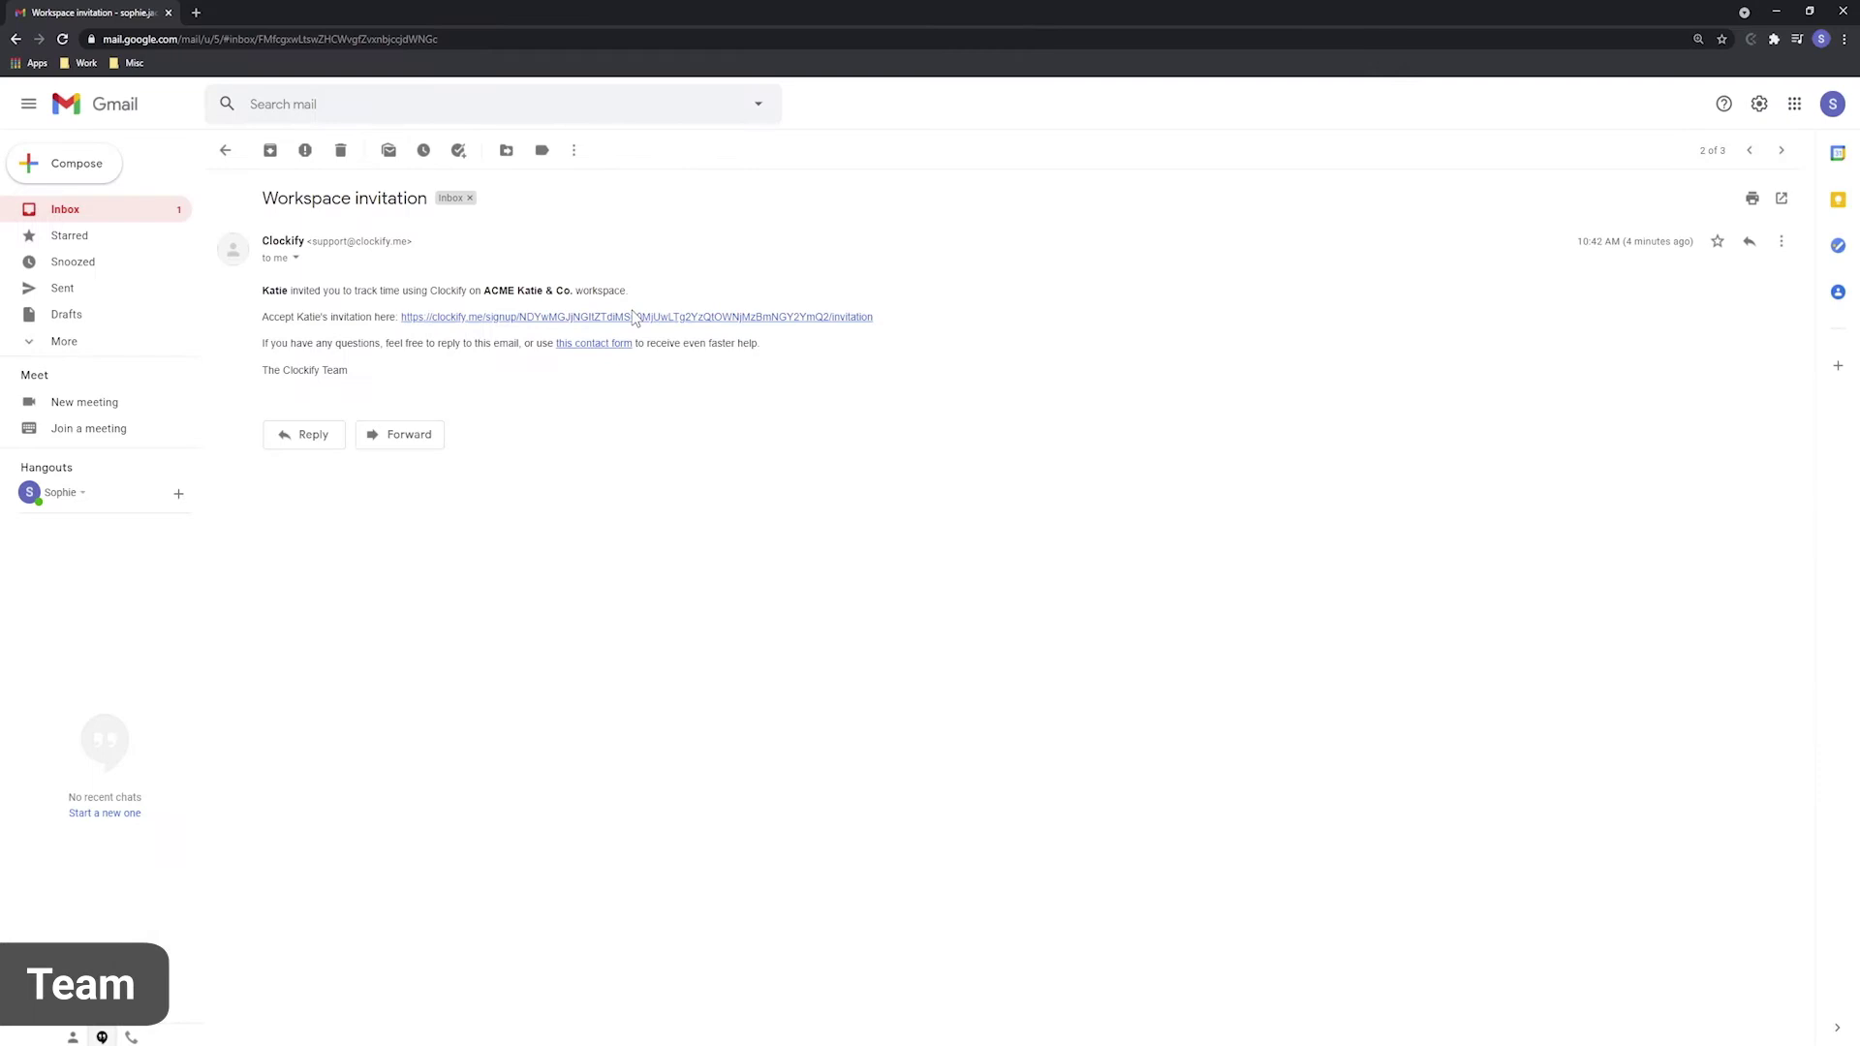
Follow the Clockify invitation link in the Gmail message.
{"action": "left_click", "coordinate": [597, 316]}
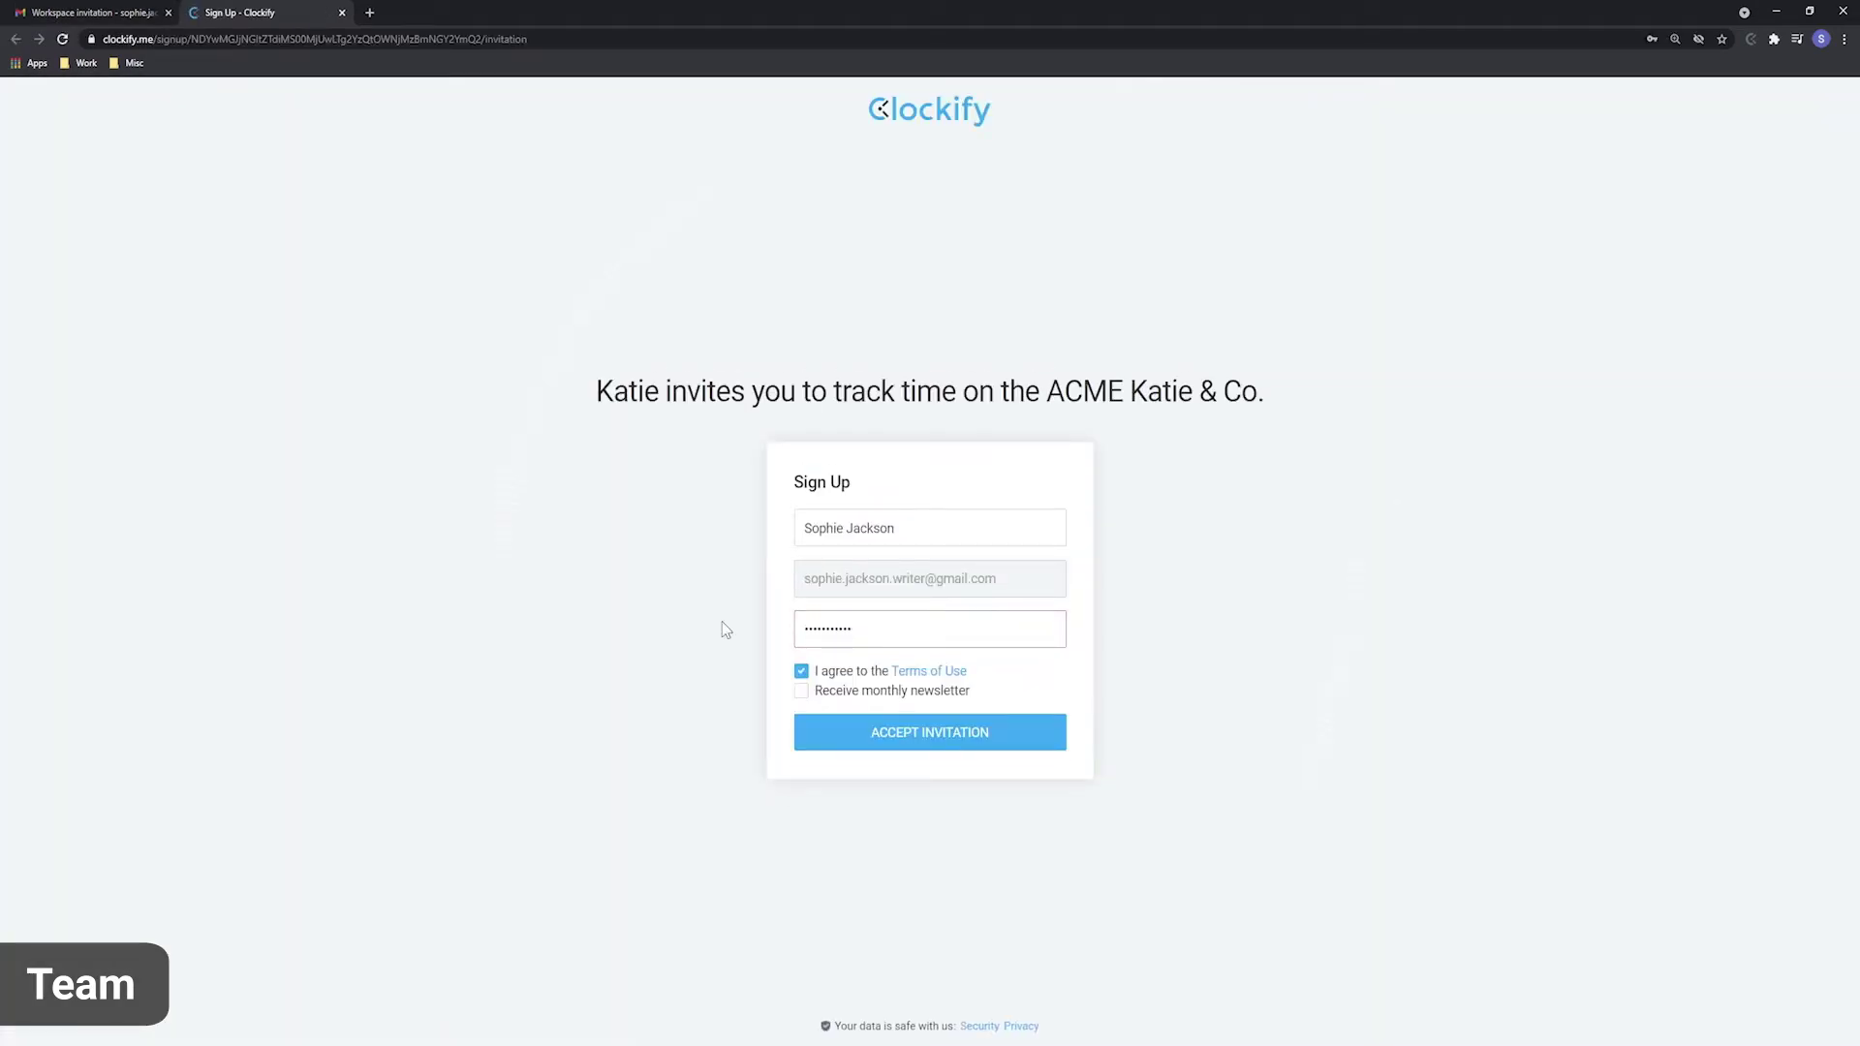
Accept the invitation and start a timer on the second listed project.
{"action": "left_click", "coordinate": [932, 742]}
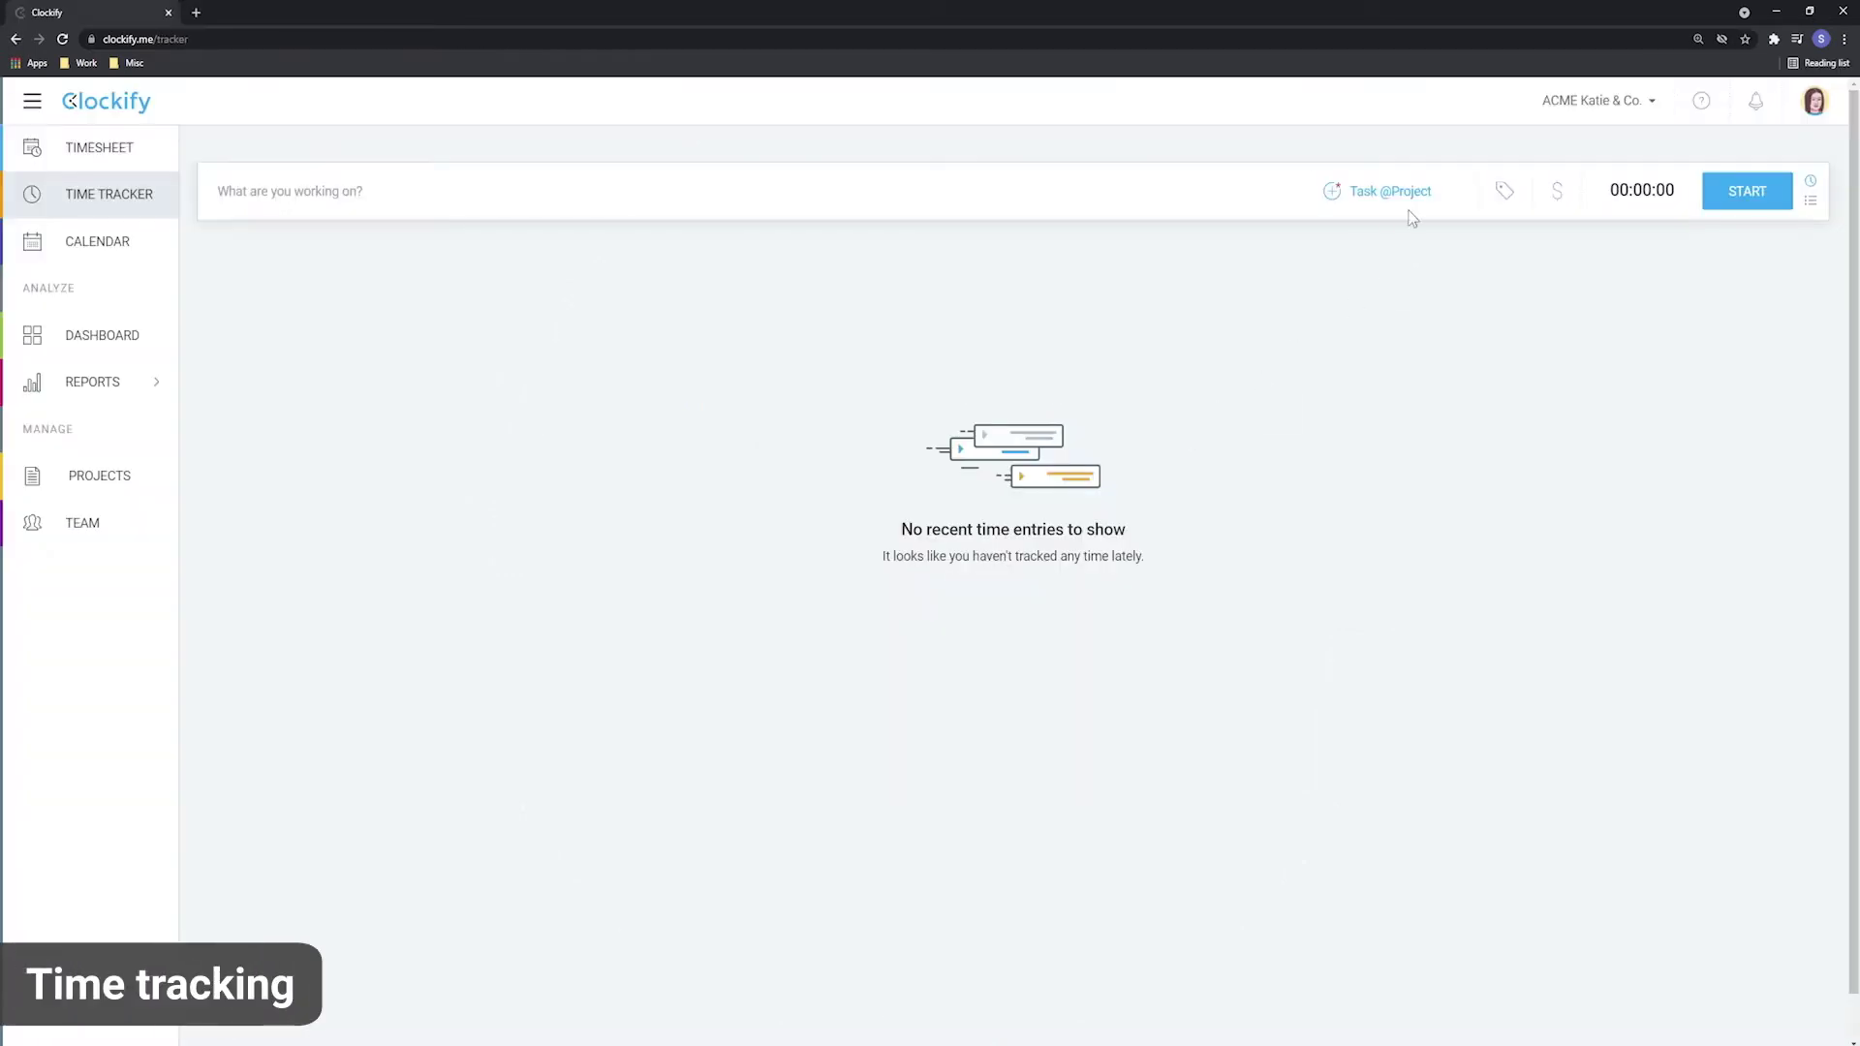
{"action": "left_click", "coordinate": [1395, 194]}
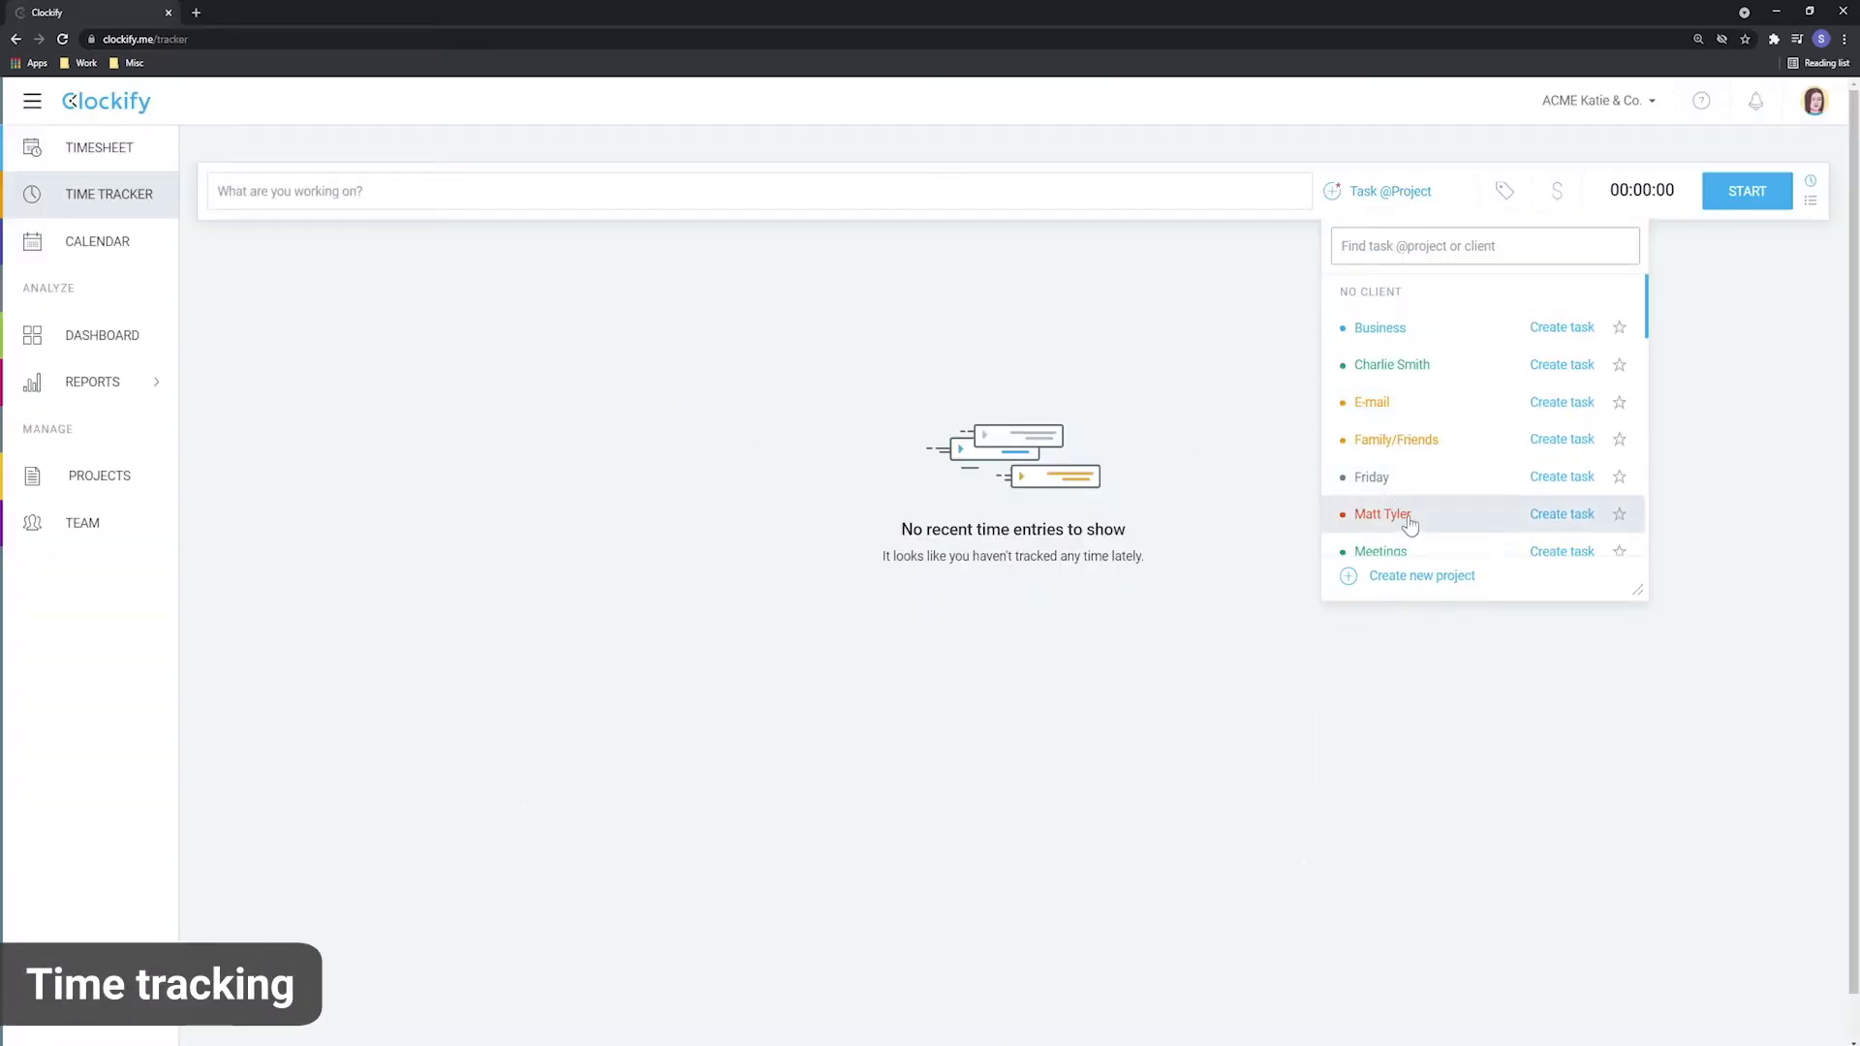
{"action": "left_click", "coordinate": [1455, 375]}
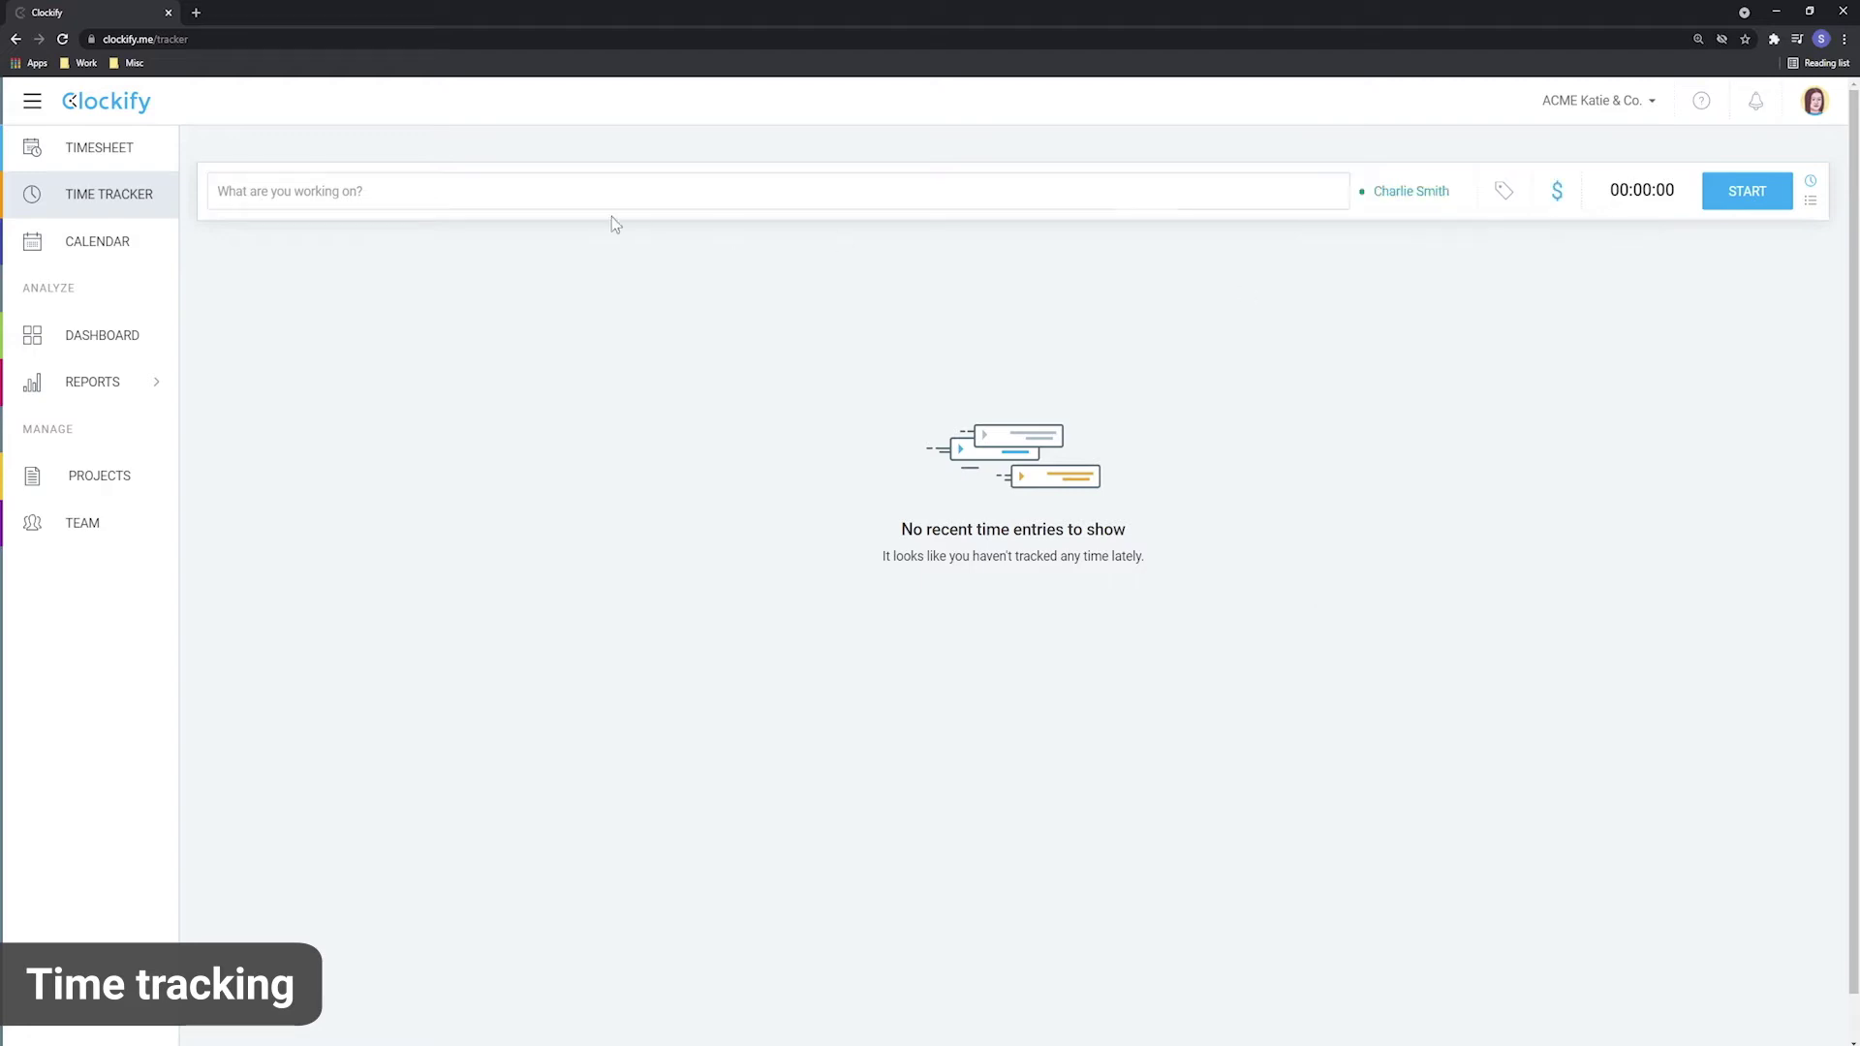
{"action": "left_click", "coordinate": [1753, 193]}
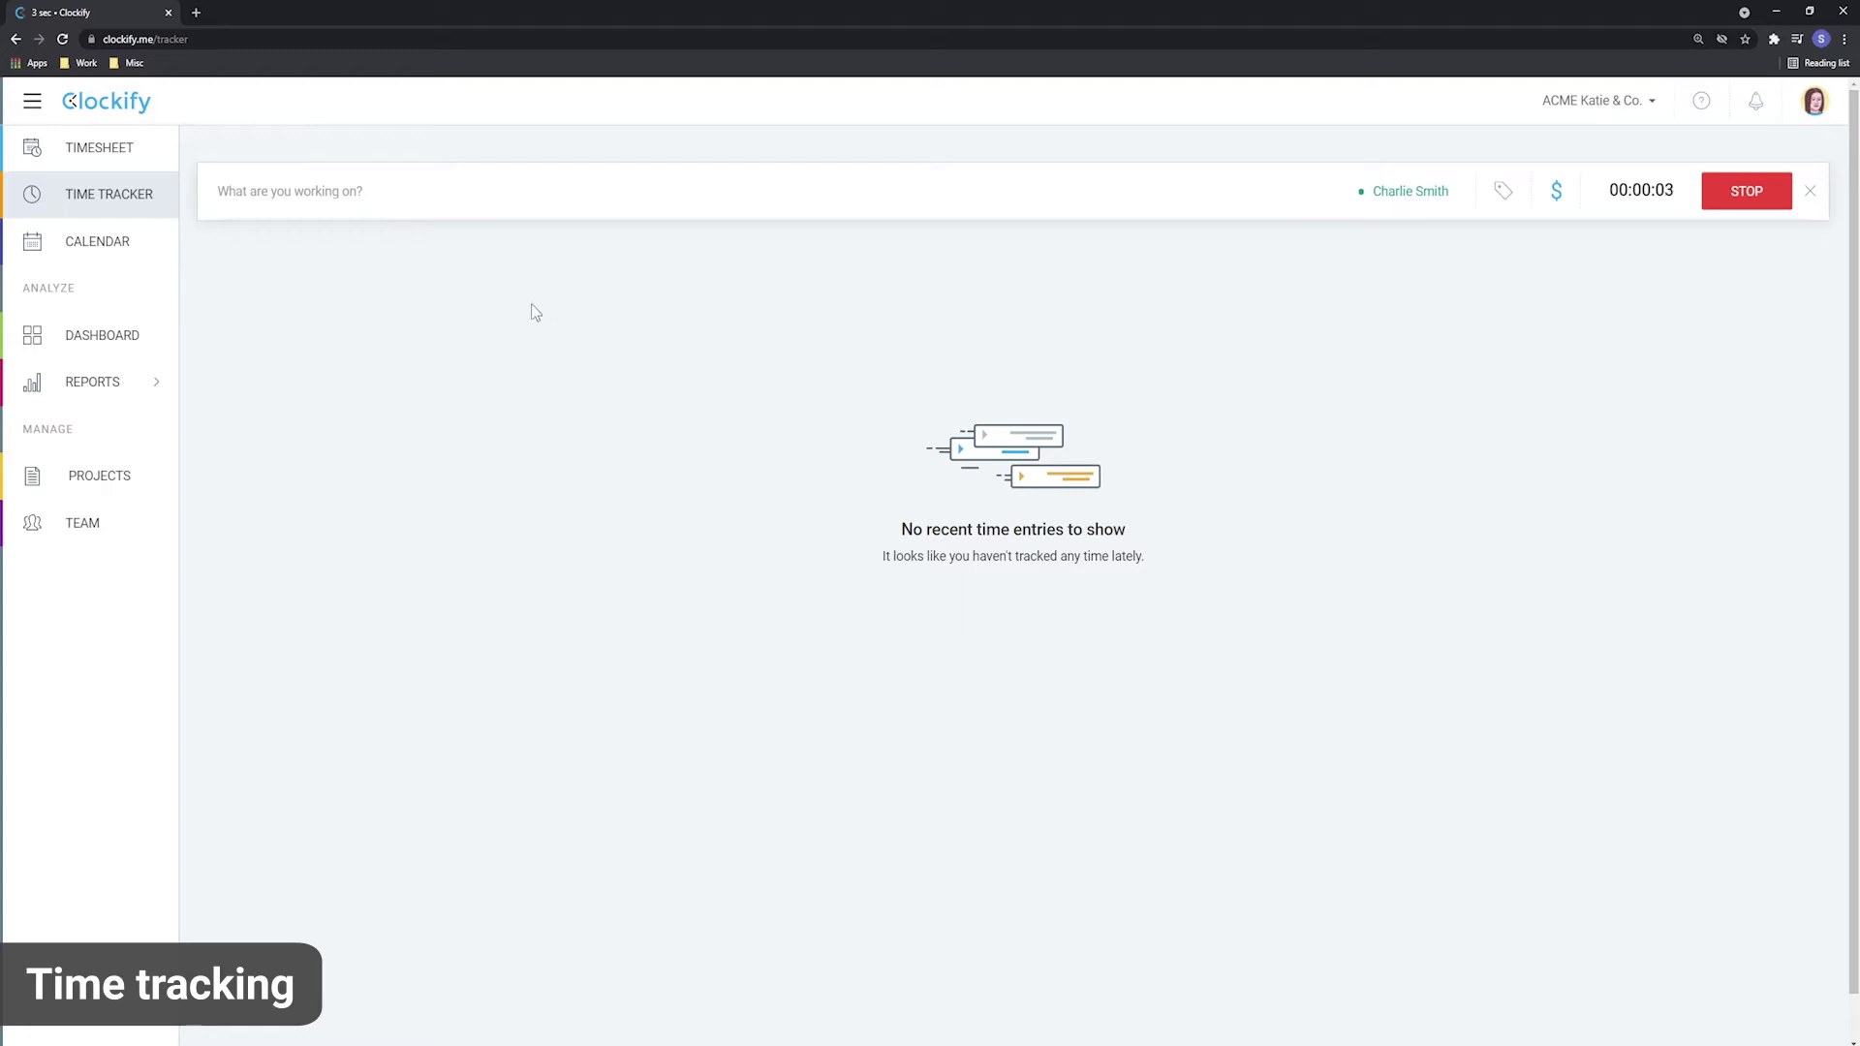
{"action": "left_click", "coordinate": [100, 153]}
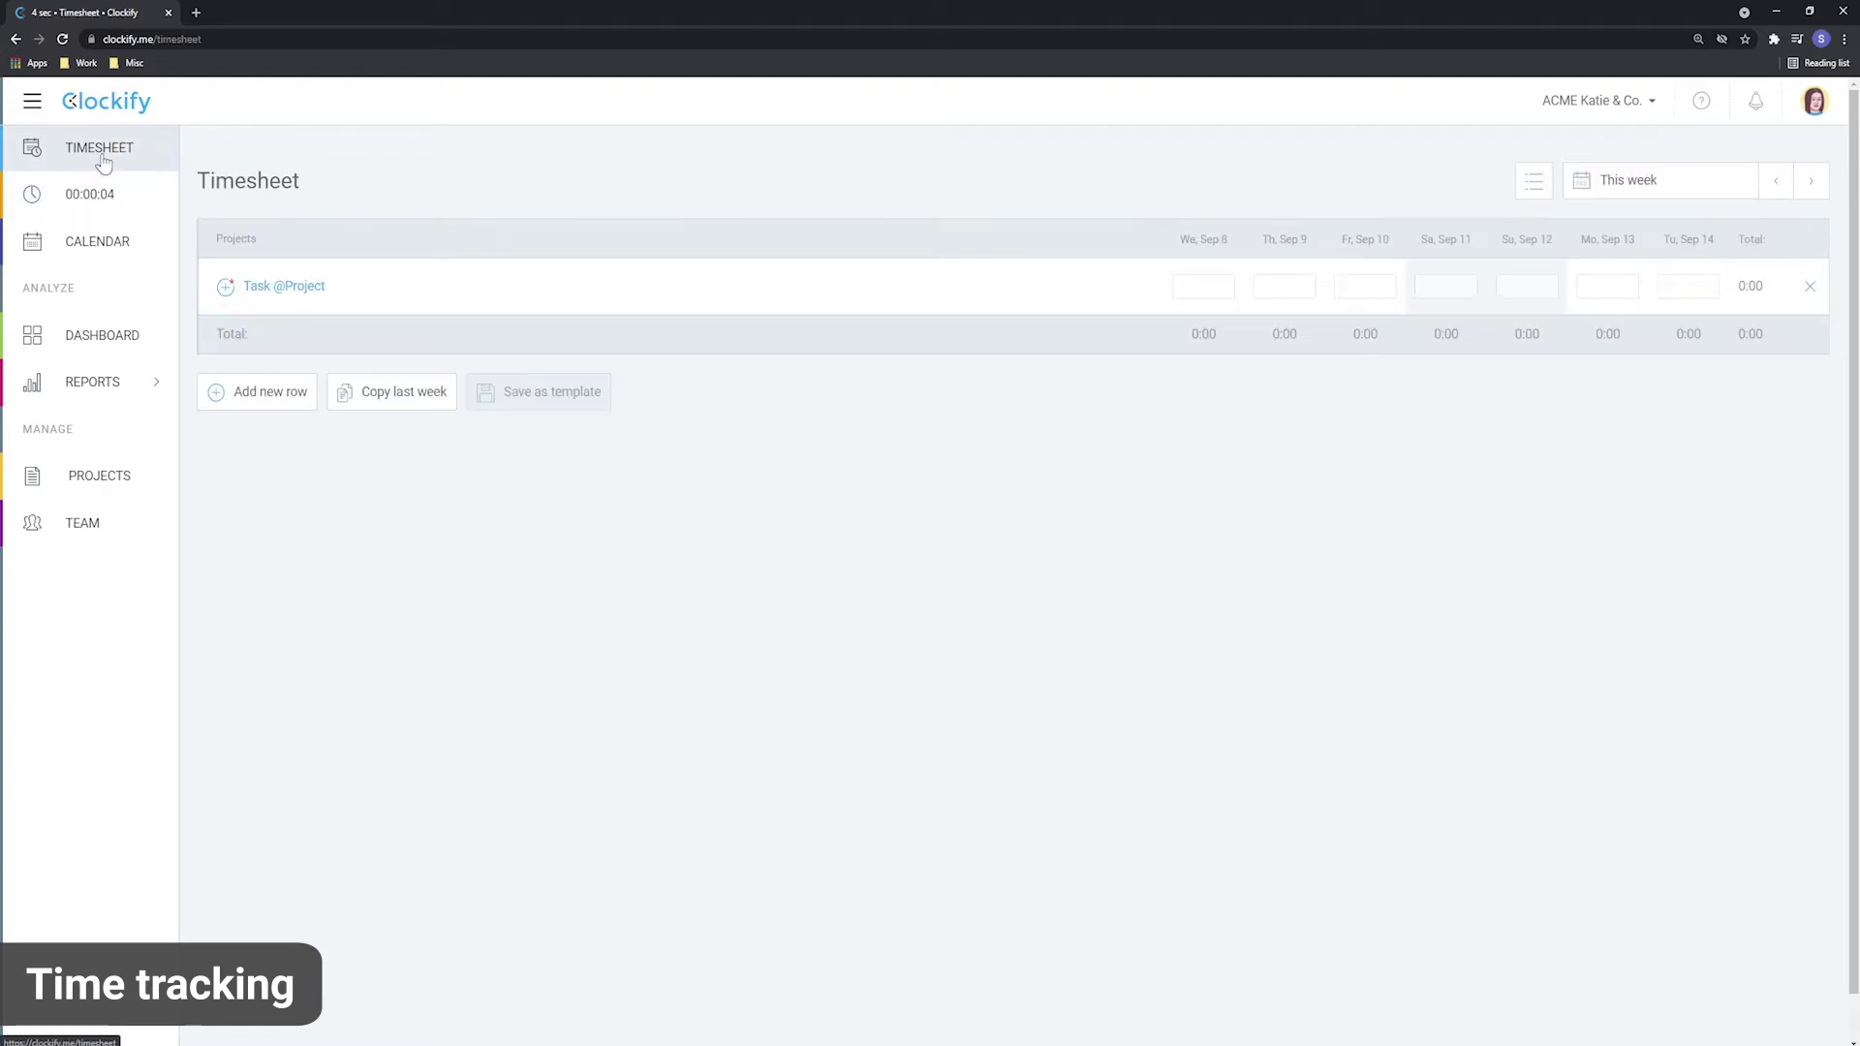
Add a timesheet row for the same project with 2h logged on Wed, Sep 8.
{"action": "left_click", "coordinate": [291, 295]}
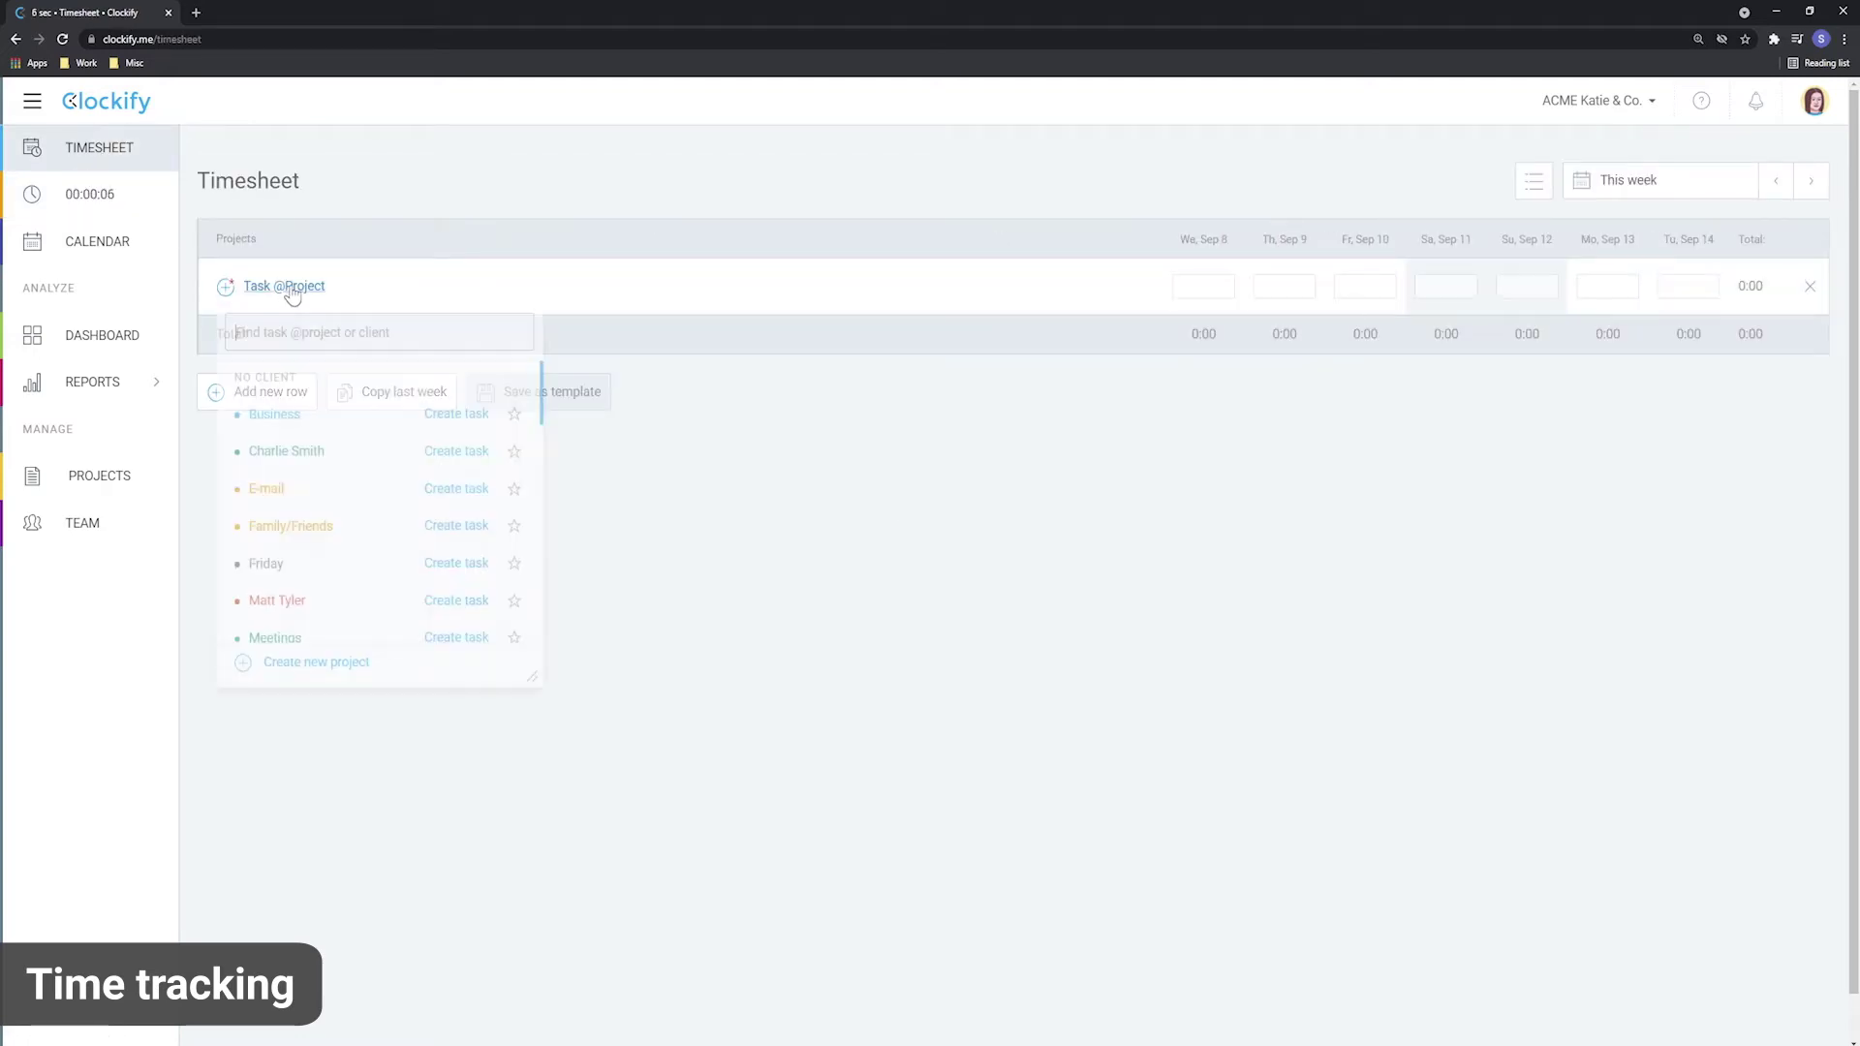
{"action": "left_click", "coordinate": [303, 455]}
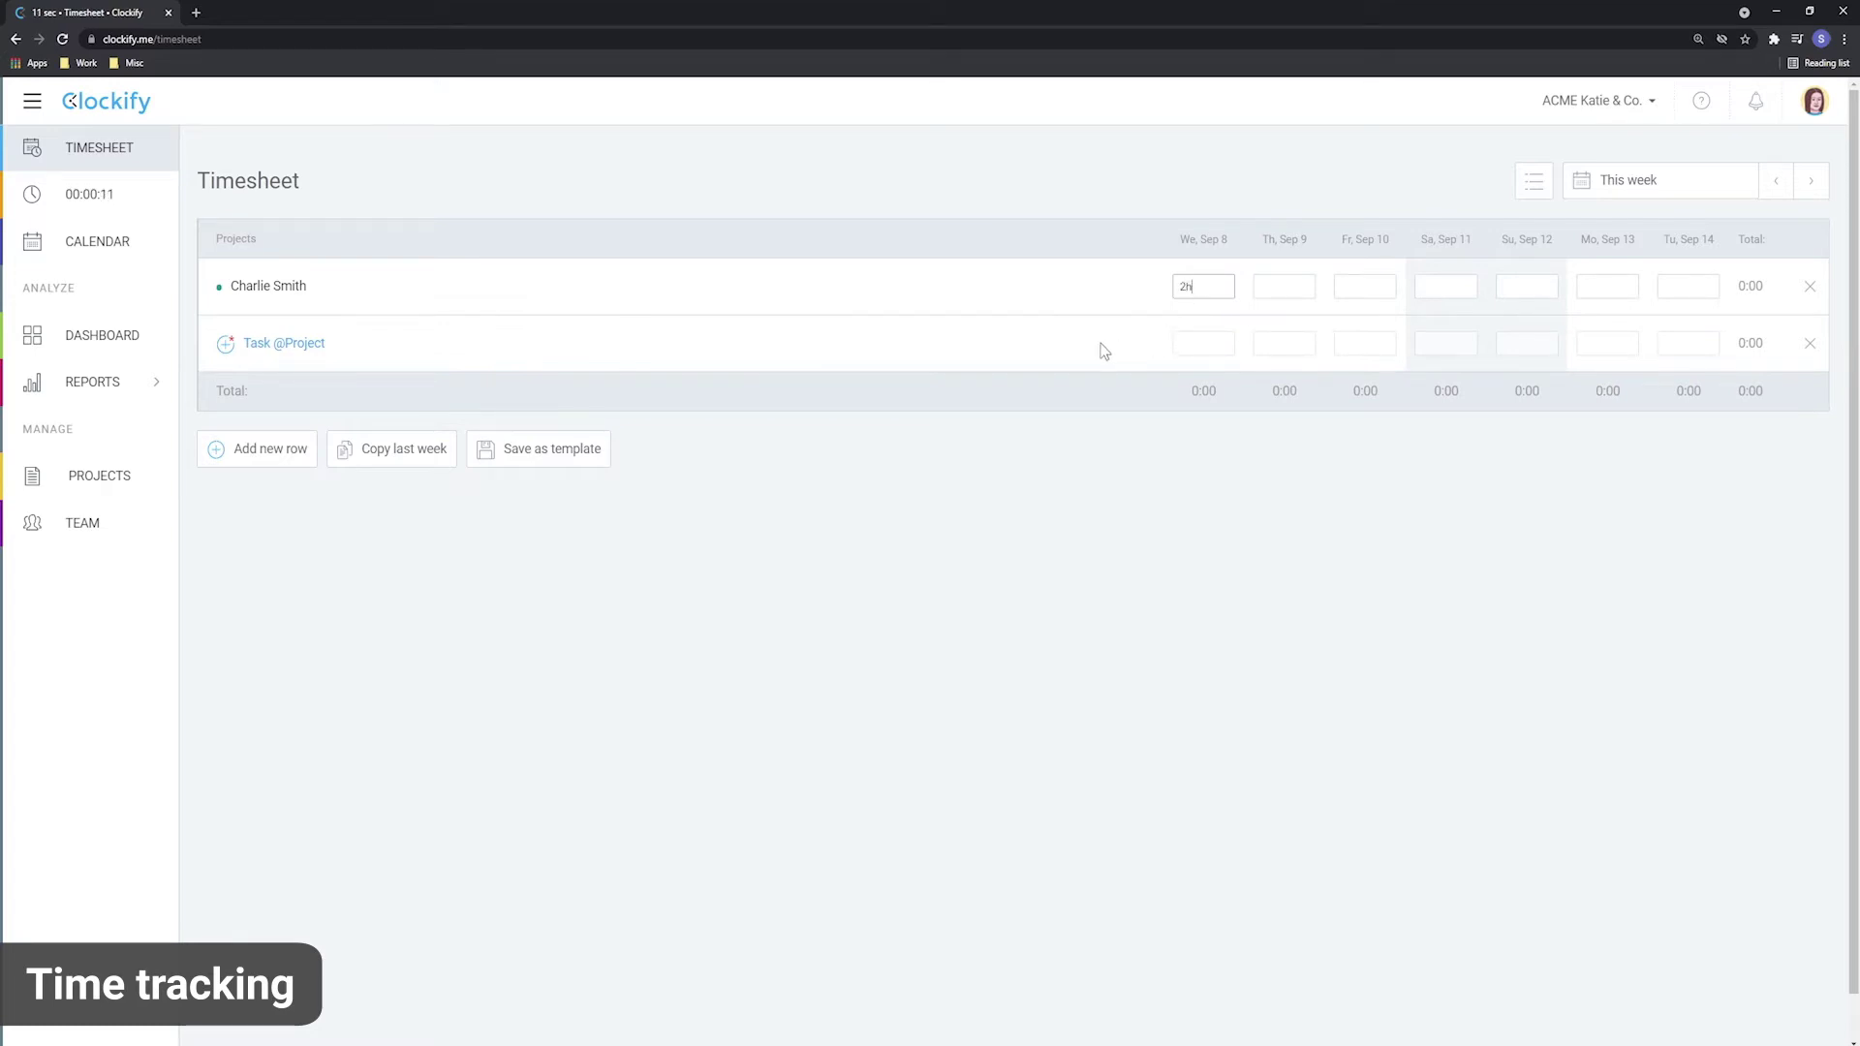
{"action": "key", "text": "Return"}
{"action": "left_click", "coordinate": [316, 350]}
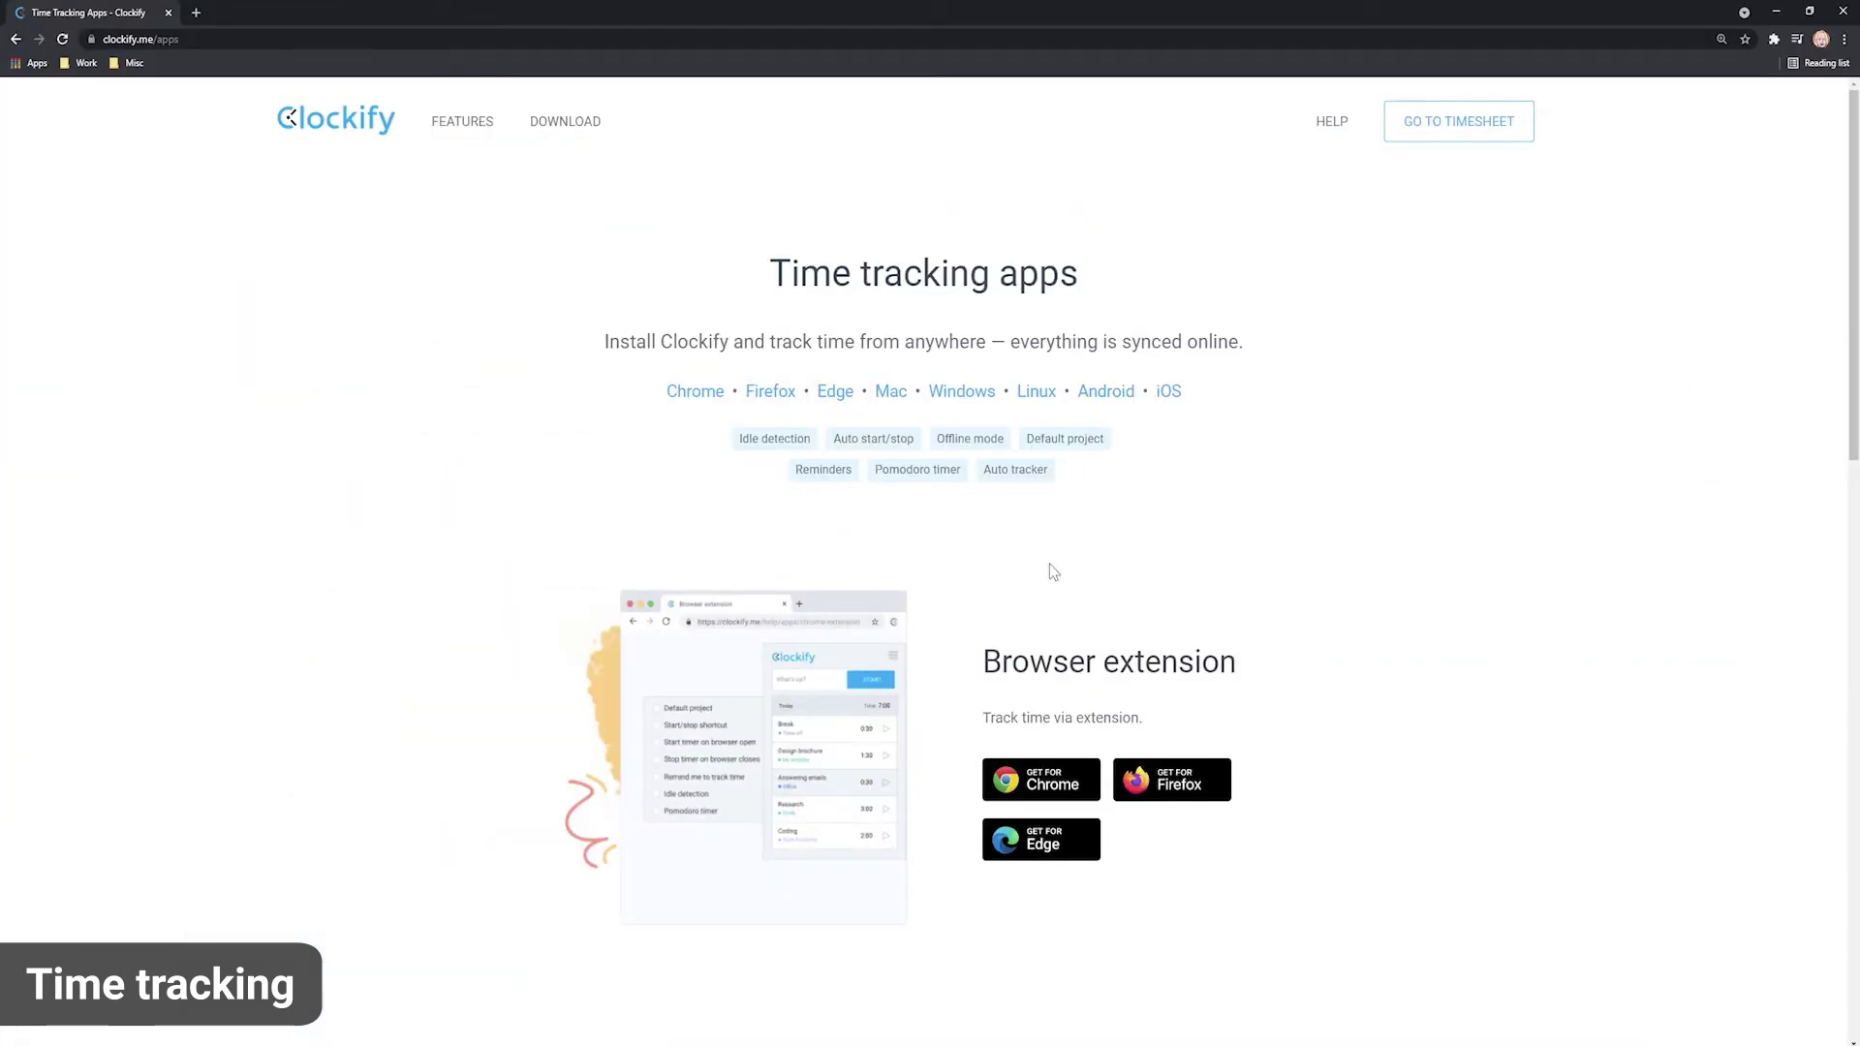
Scroll through the browser extension, desktop and mobile app downloads, then back up.
{"action": "scroll", "coordinate": [1342, 606], "scroll_direction": "down", "scroll_amount": 10}
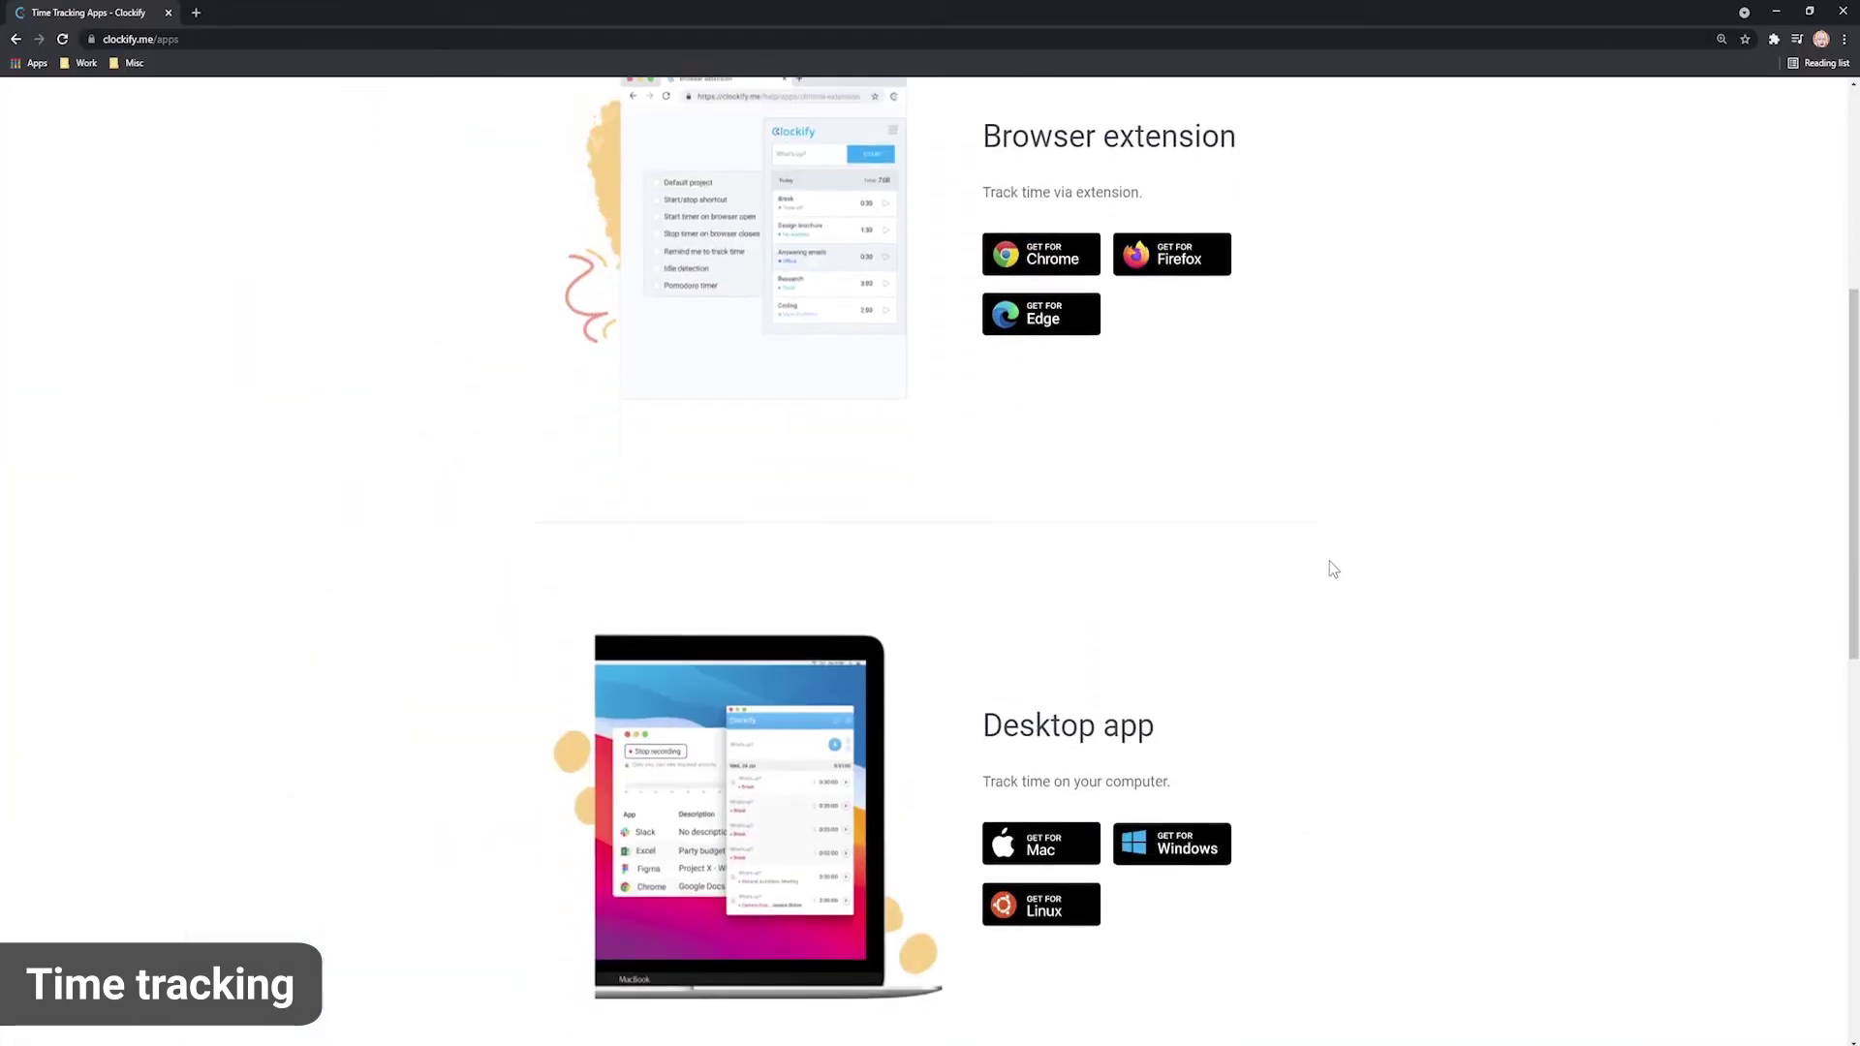
{"action": "scroll", "coordinate": [1330, 573], "scroll_direction": "down", "scroll_amount": 6}
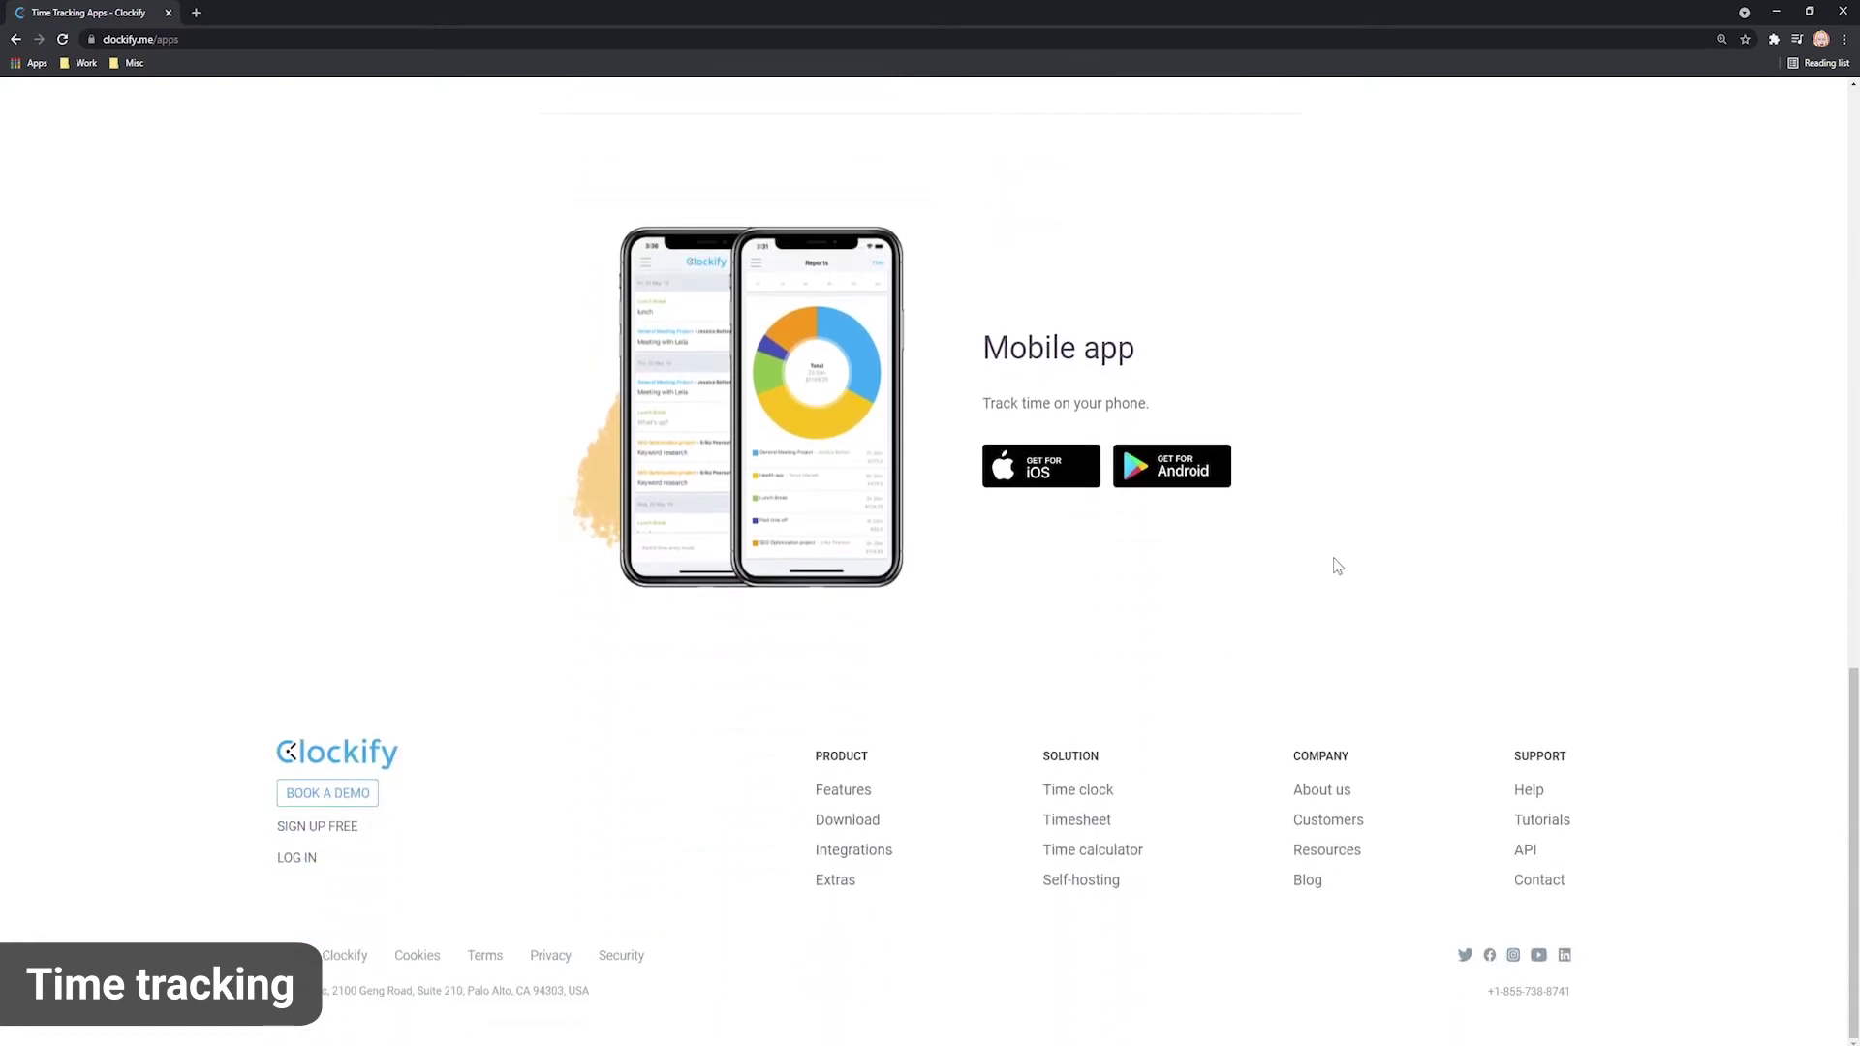
{"action": "scroll", "coordinate": [1339, 559], "scroll_direction": "up", "scroll_amount": 3}
{"action": "scroll", "coordinate": [1340, 559], "scroll_direction": "up", "scroll_amount": 8}
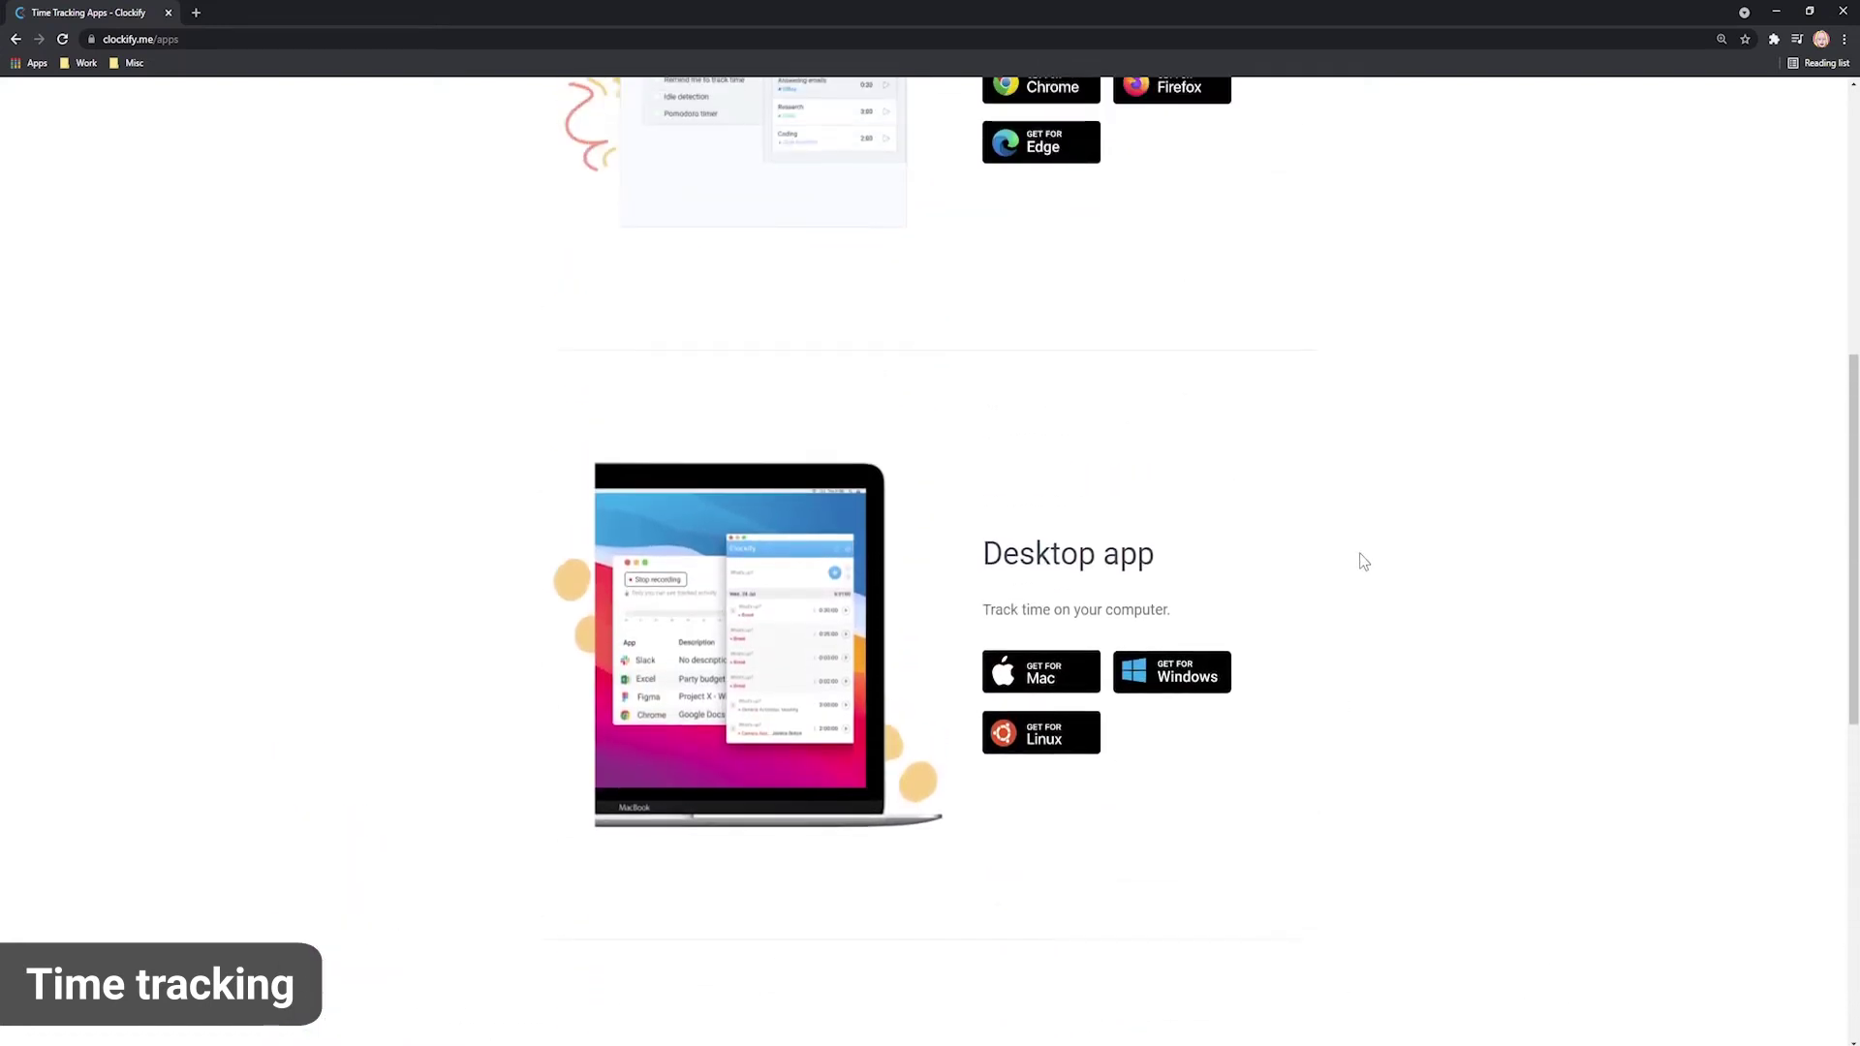
{"action": "scroll", "coordinate": [1366, 562], "scroll_direction": "up", "scroll_amount": 5}
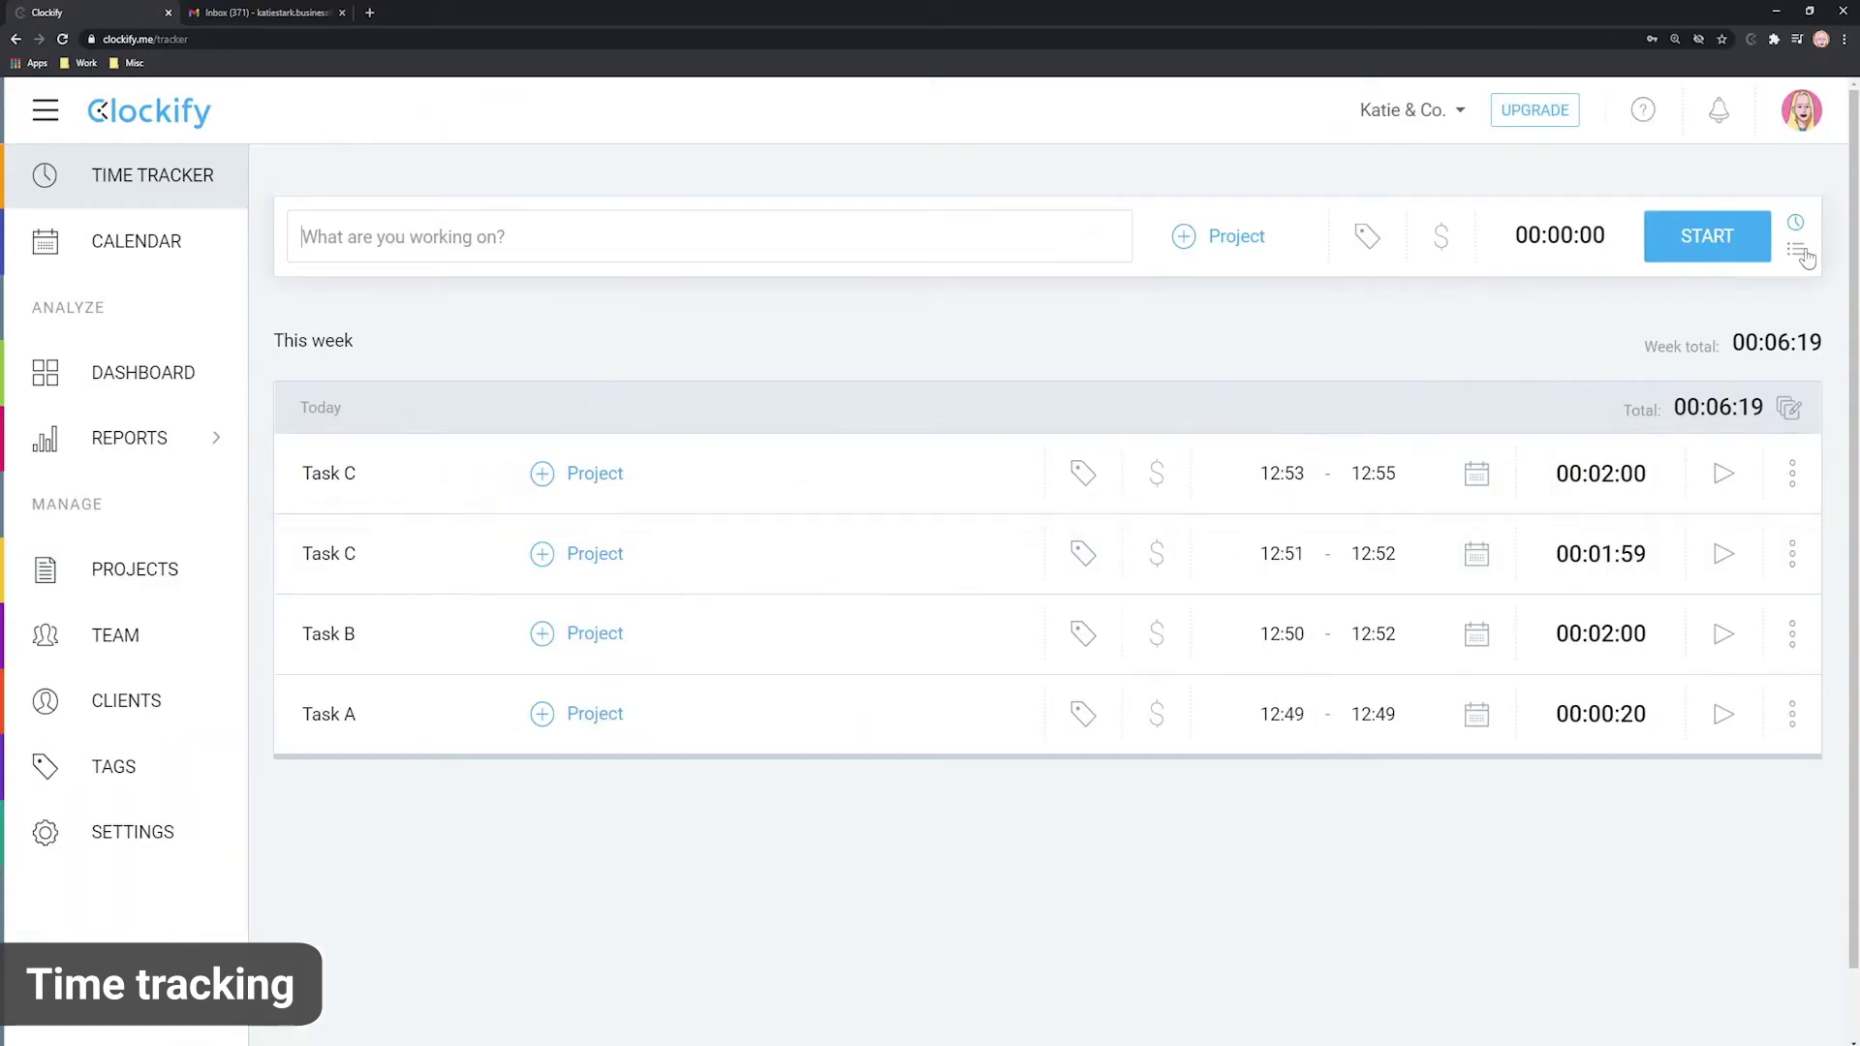
Start a manual time entry named 'Task D' starting at 11:00, then begin entering its end time.
{"action": "left_click", "coordinate": [1795, 250]}
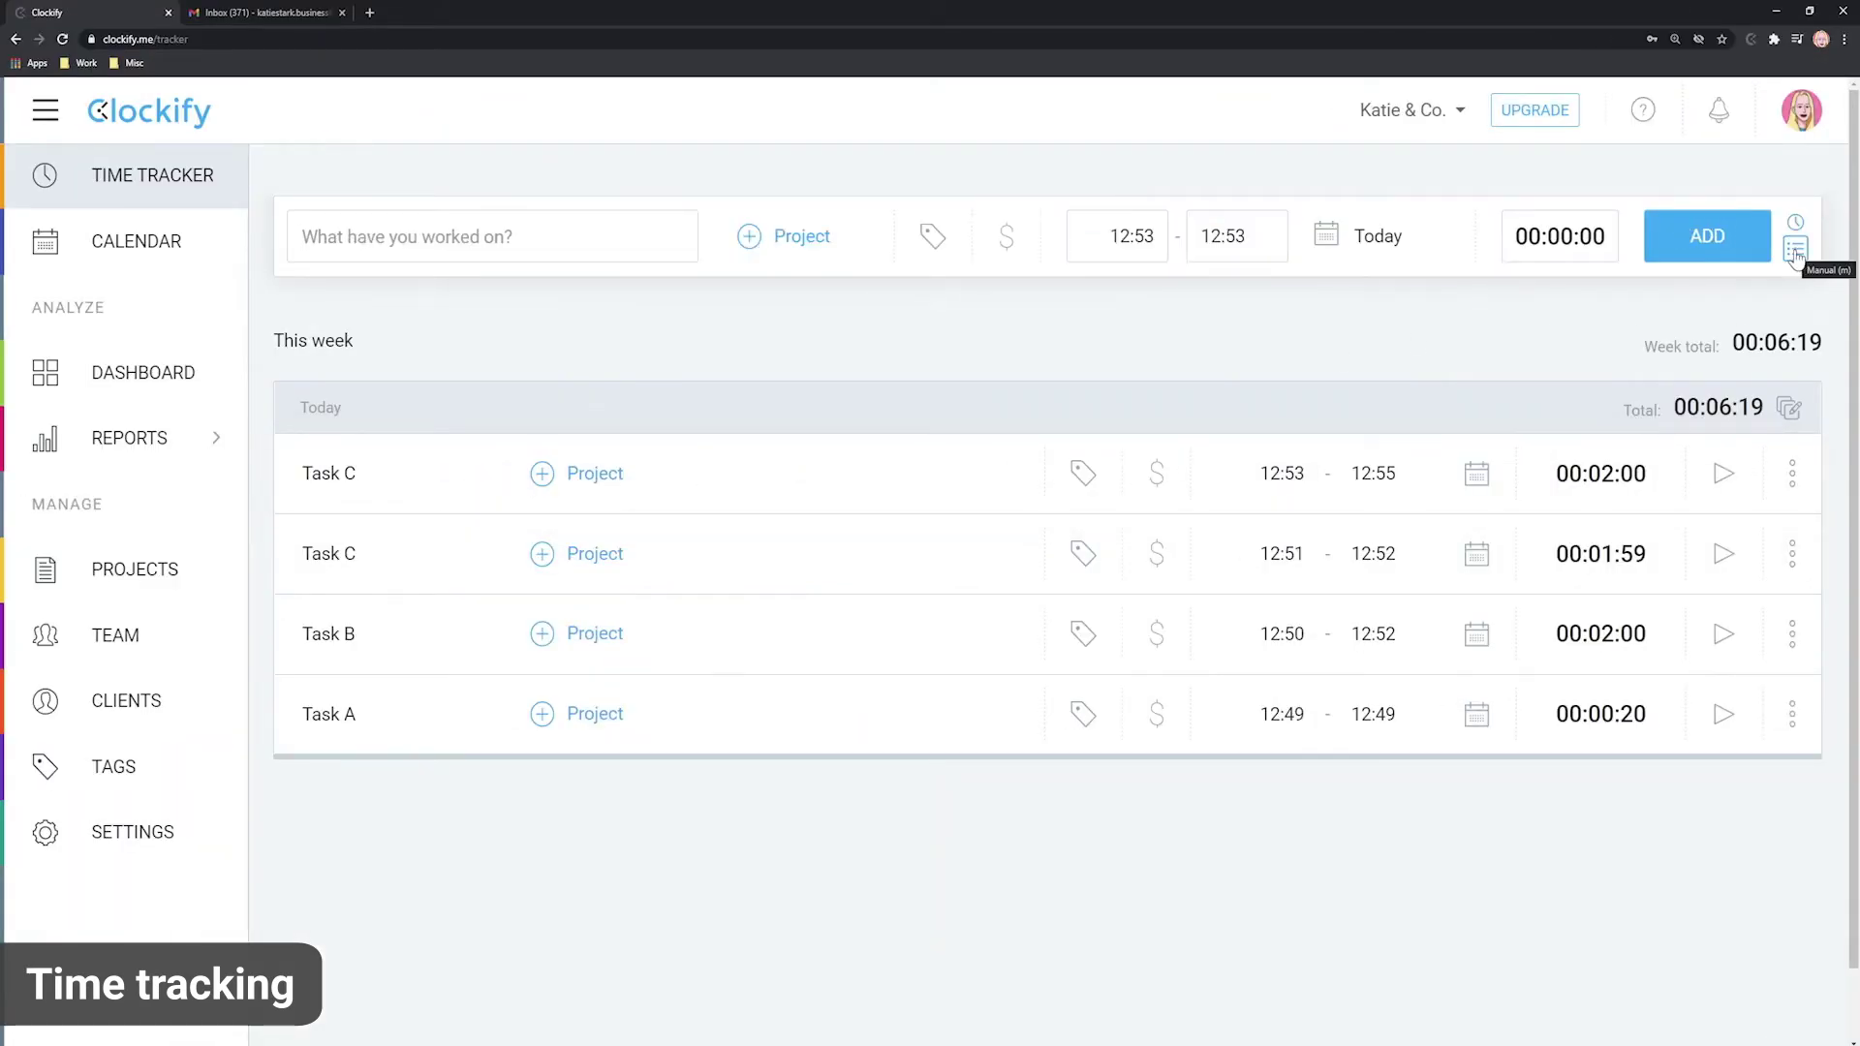
{"action": "left_click", "coordinate": [426, 236]}
{"action": "type", "text": "Task D"}
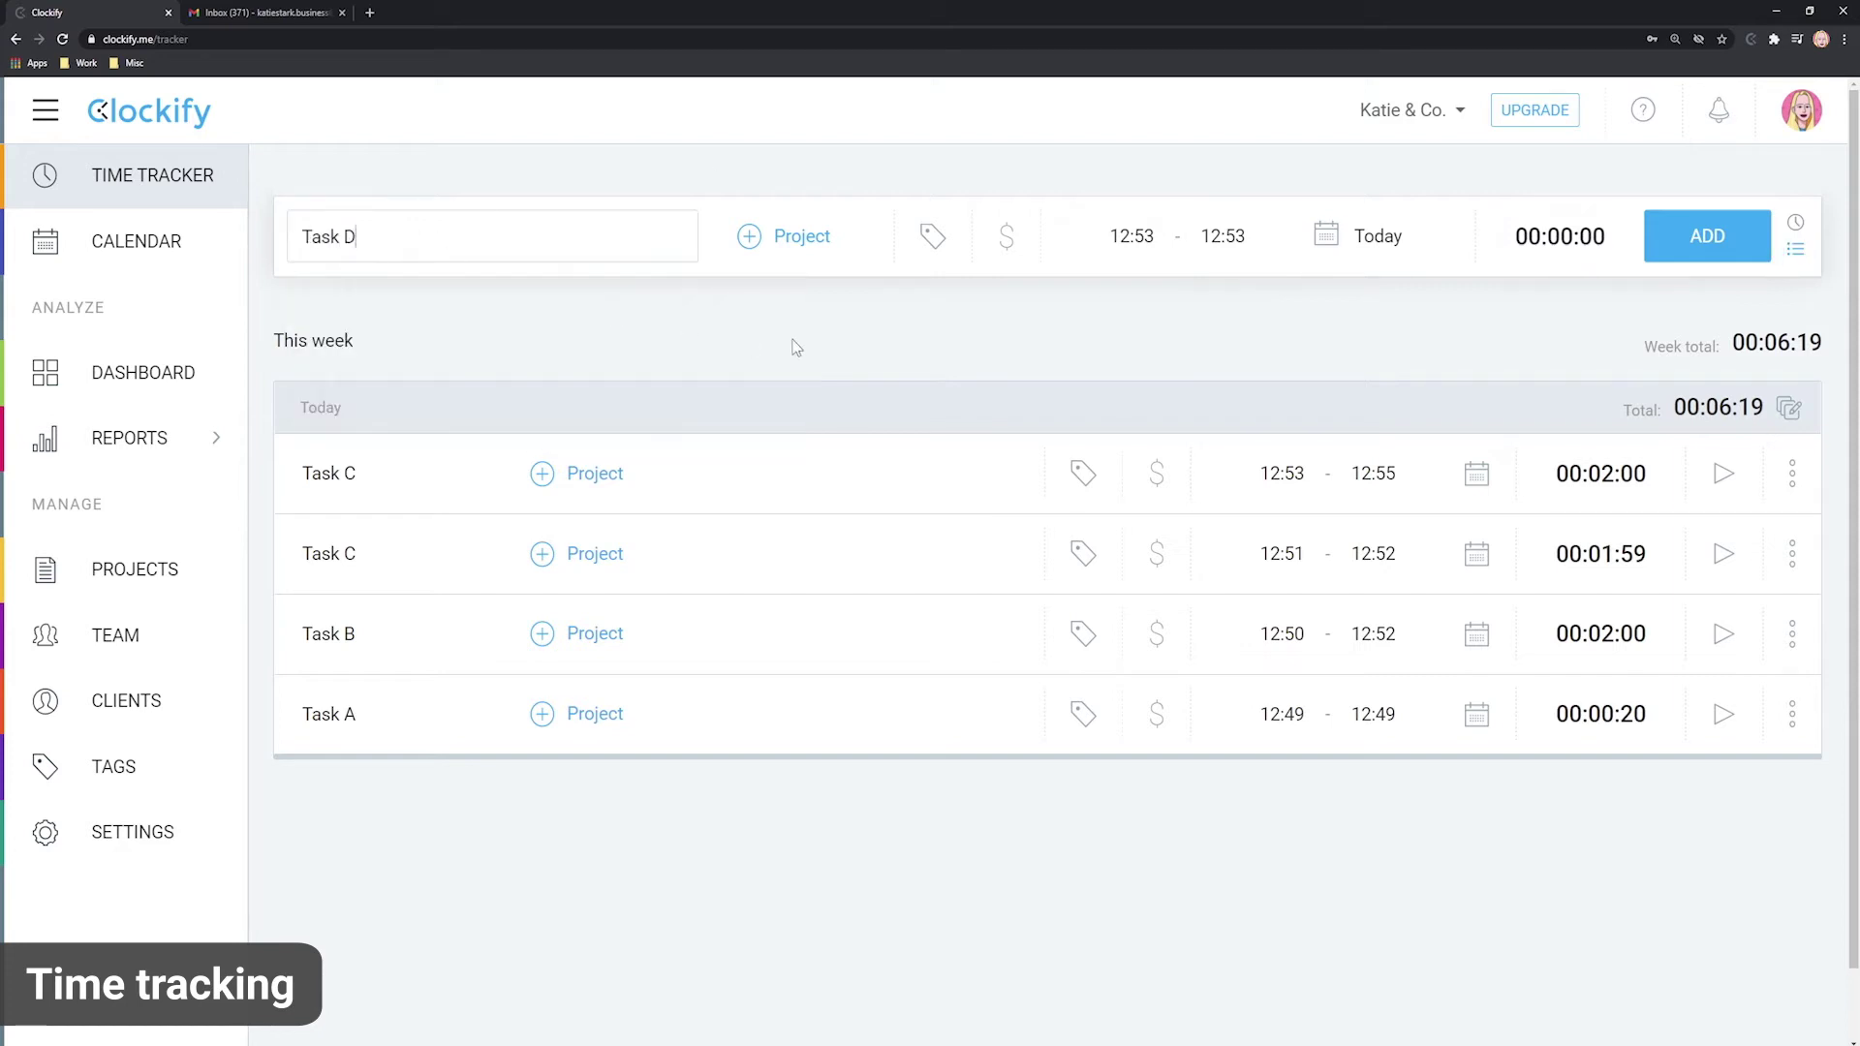
{"action": "left_click", "coordinate": [1153, 238]}
{"action": "type", "text": "11"}
{"action": "key", "text": "Tab"}
{"action": "type", "text": "11"}
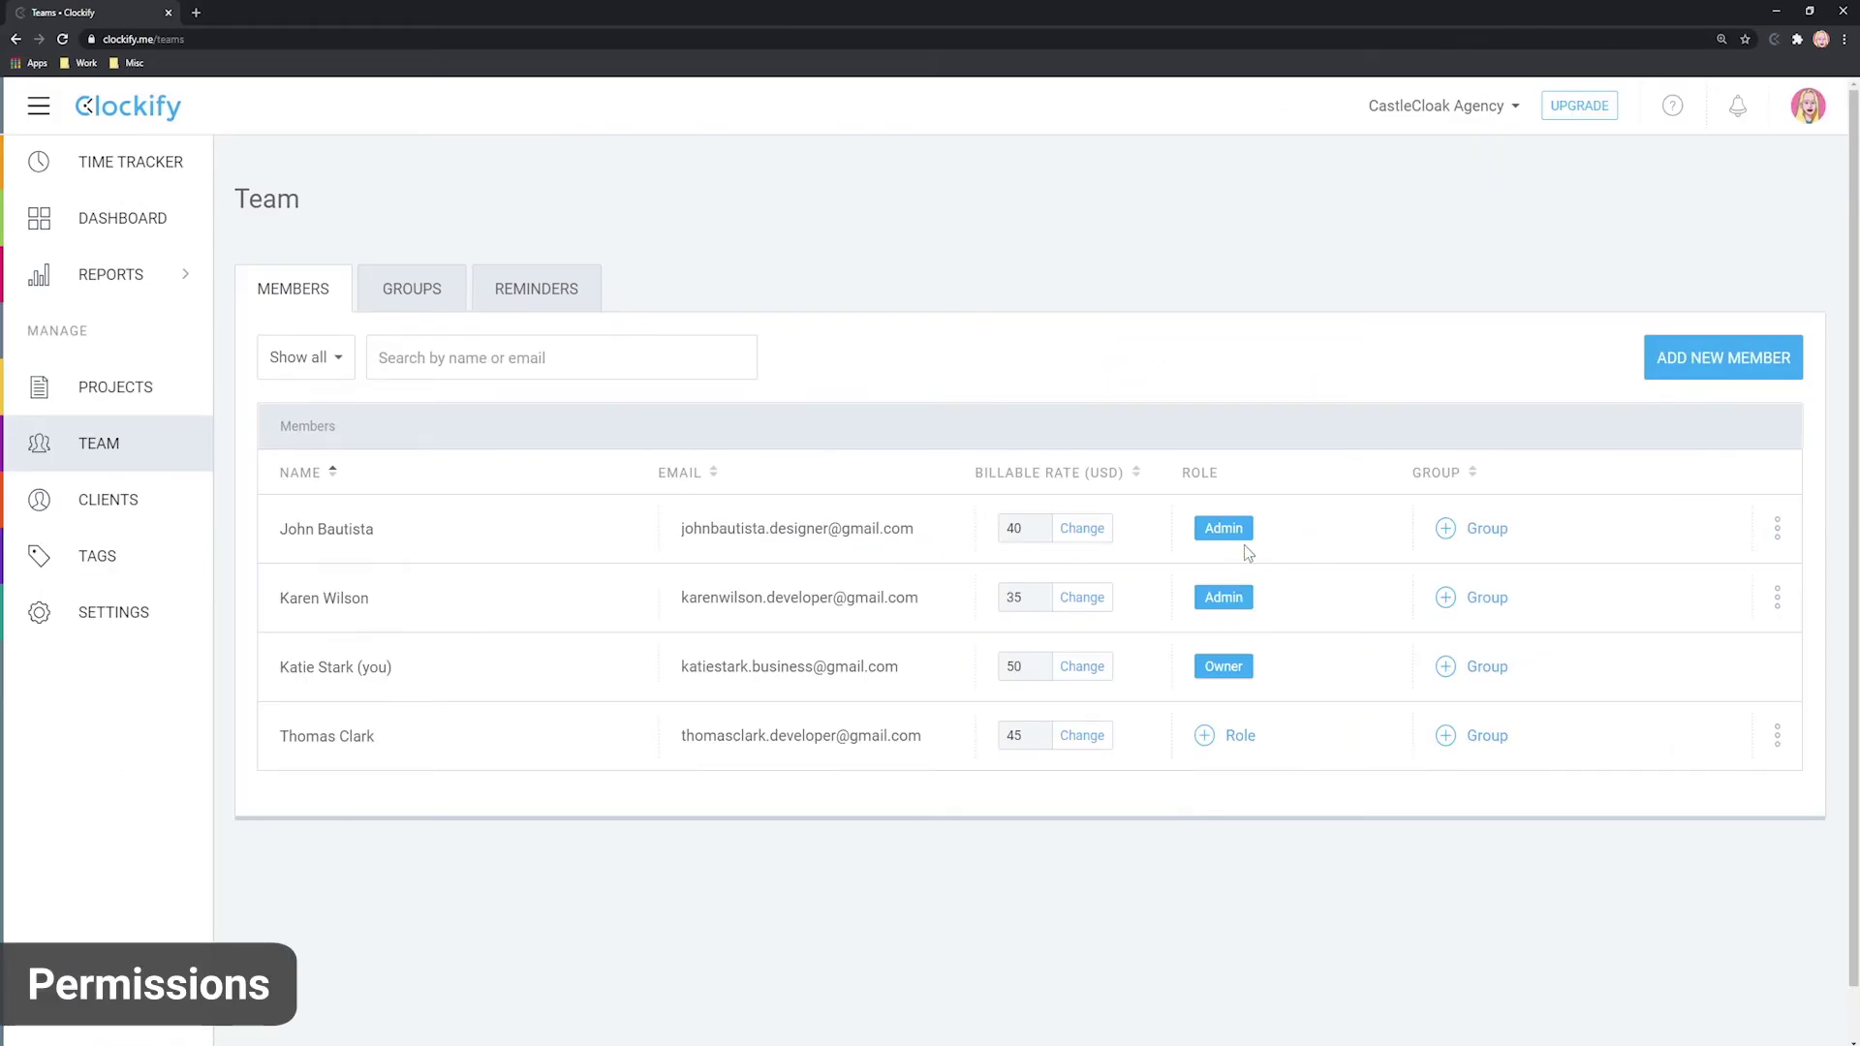
Give the last member and the second member the Admin role.
{"action": "left_click", "coordinate": [1230, 737]}
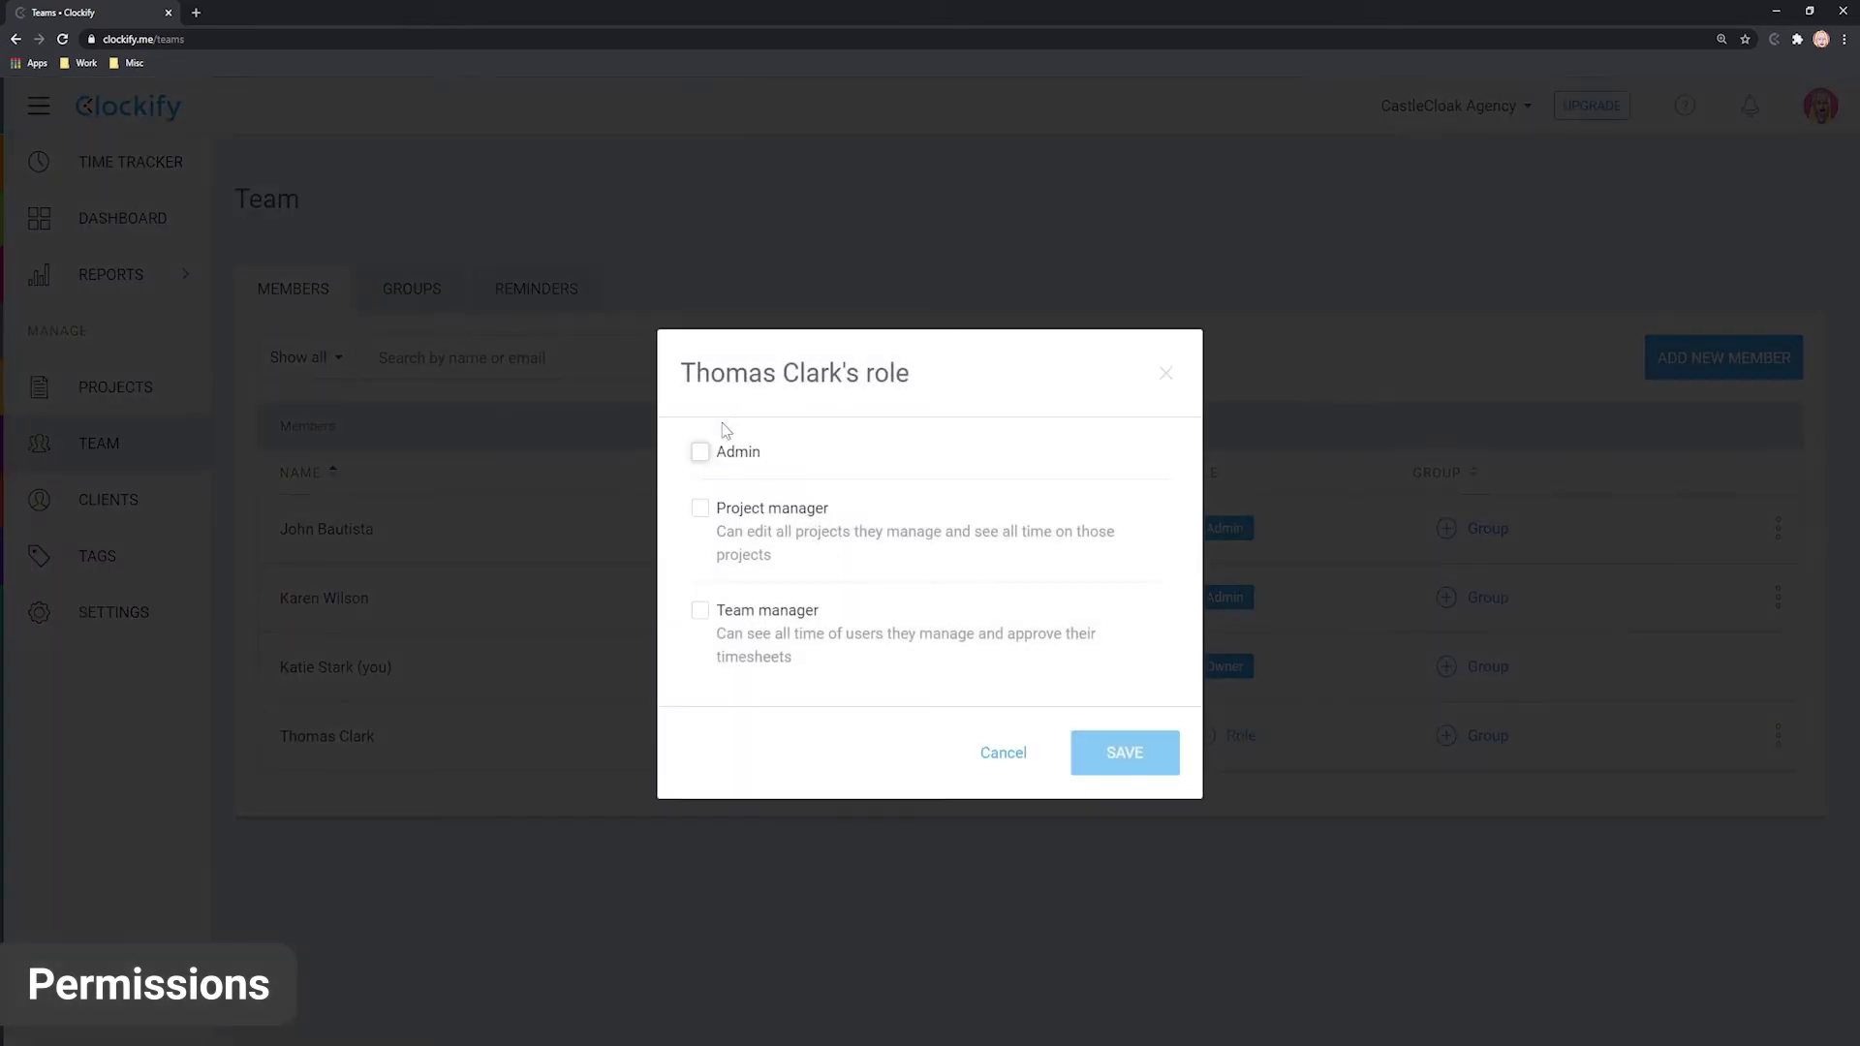
{"action": "left_click", "coordinate": [699, 448]}
{"action": "left_click", "coordinate": [1109, 756]}
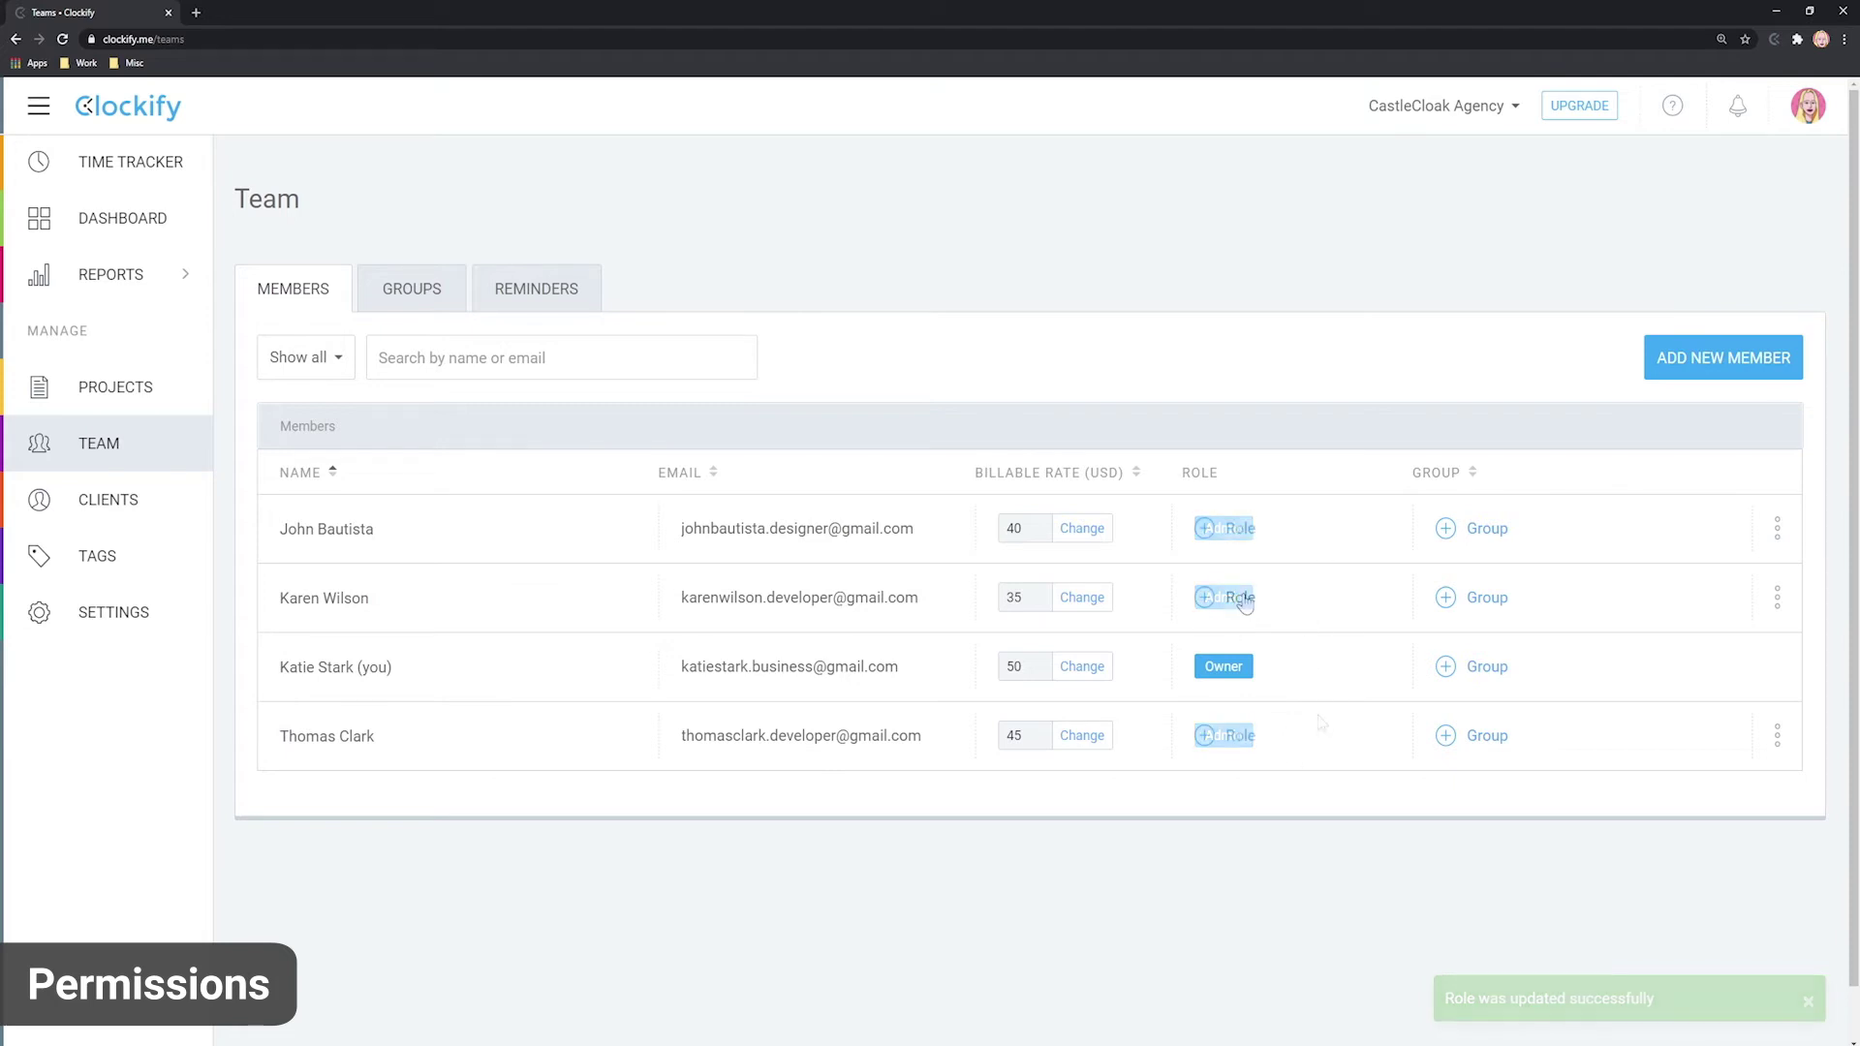
{"action": "left_click", "coordinate": [1242, 599]}
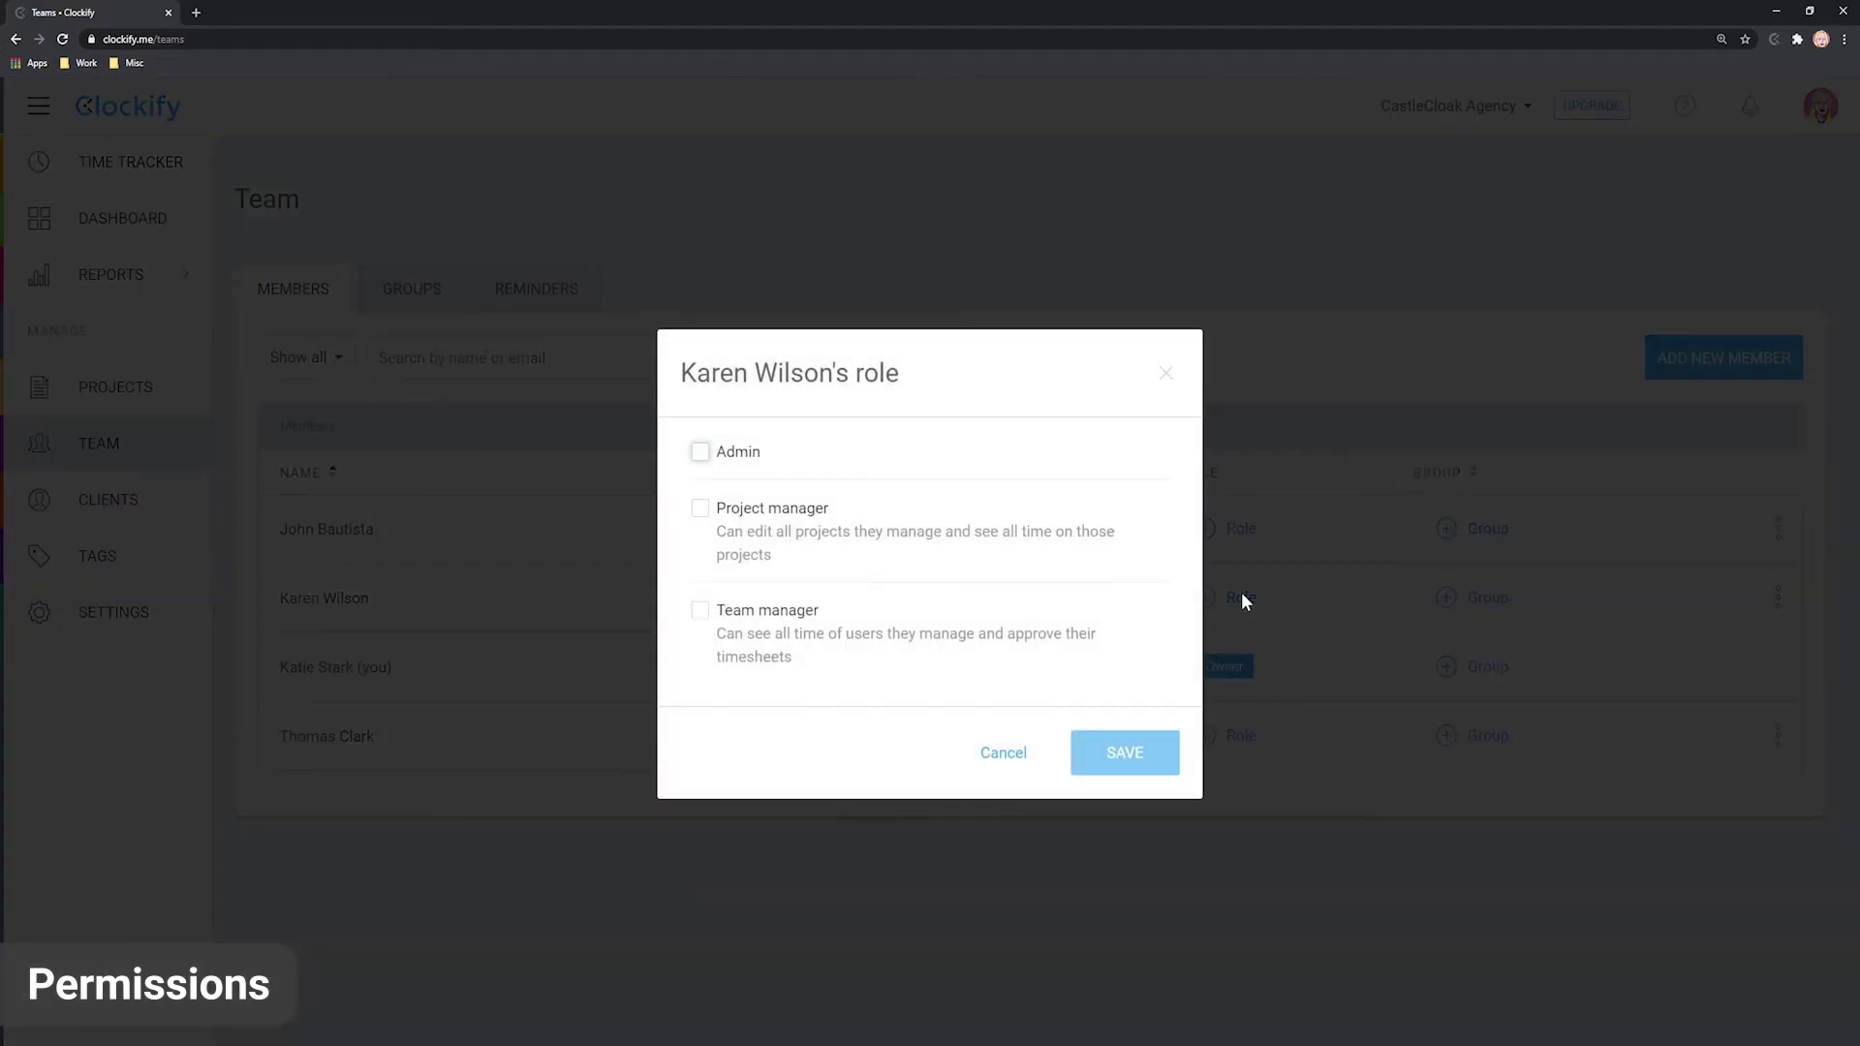
{"action": "left_click", "coordinate": [701, 455]}
{"action": "left_click", "coordinate": [1121, 766]}
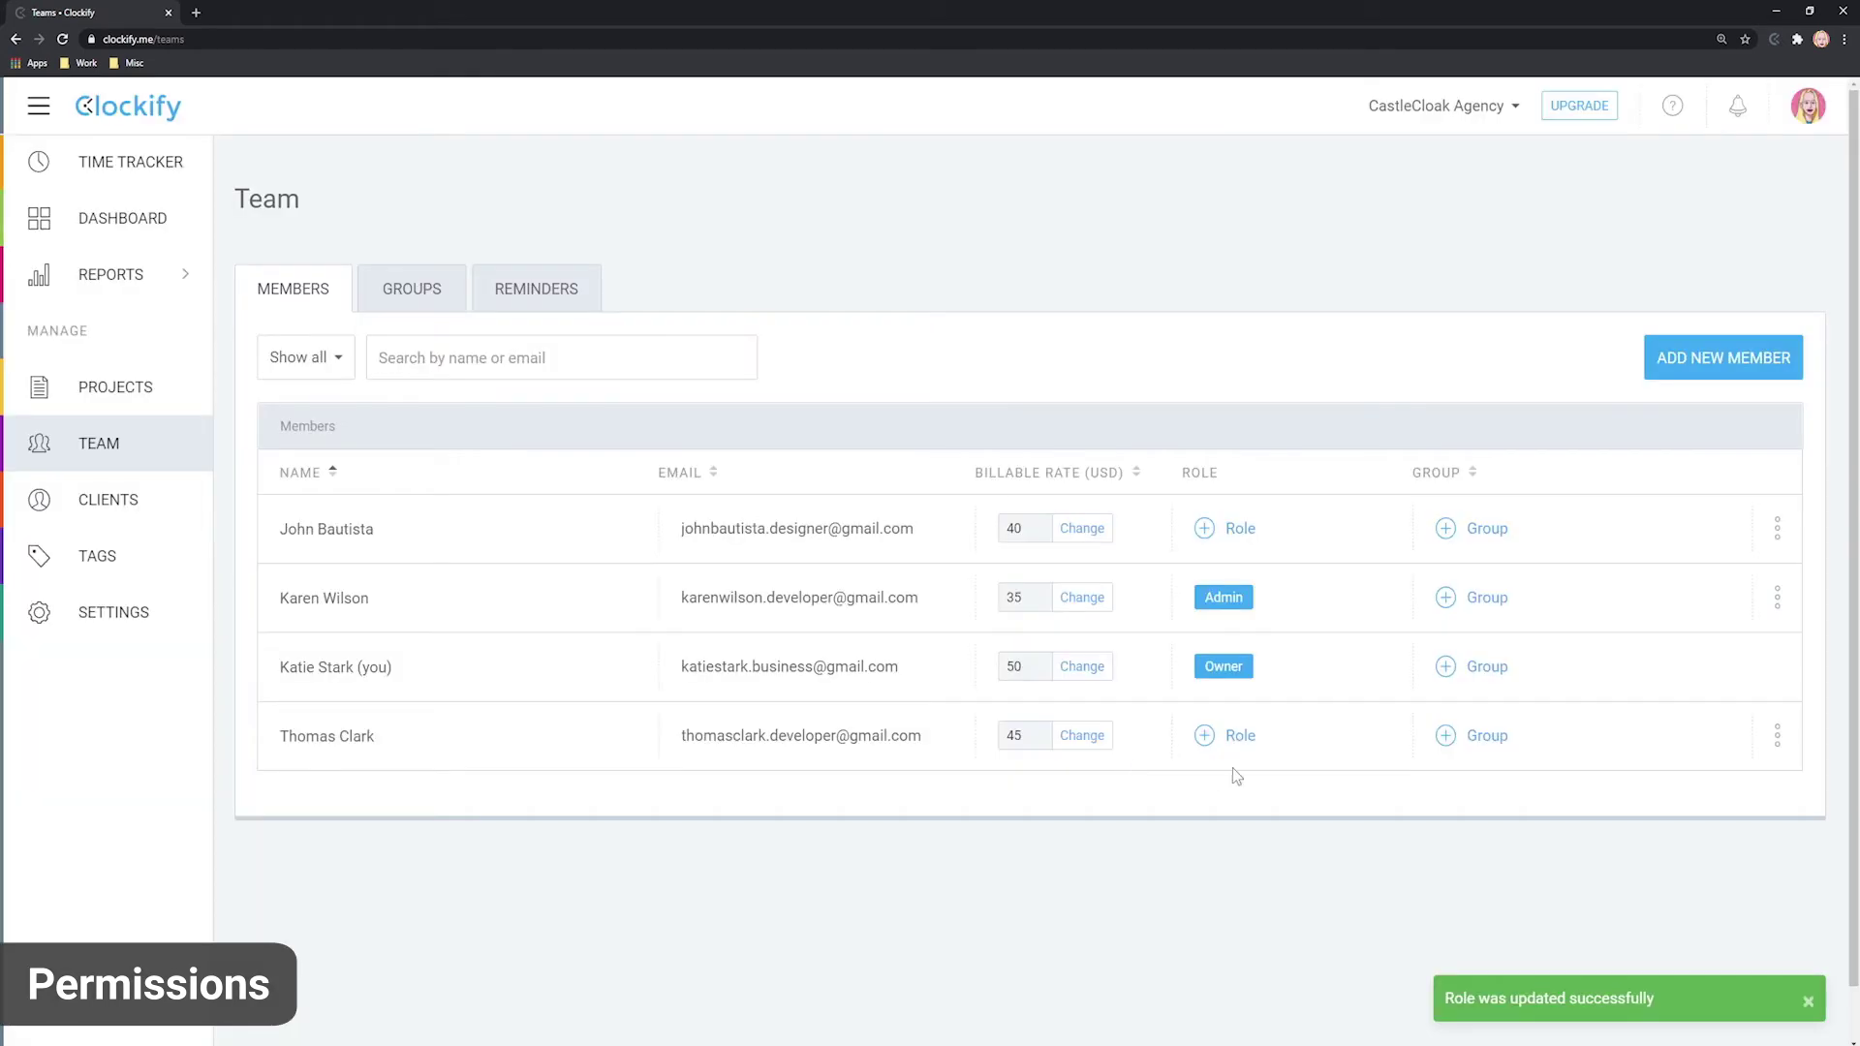
Switch the second member from Admin to Project manager and Team manager.
{"action": "left_click", "coordinate": [1223, 597]}
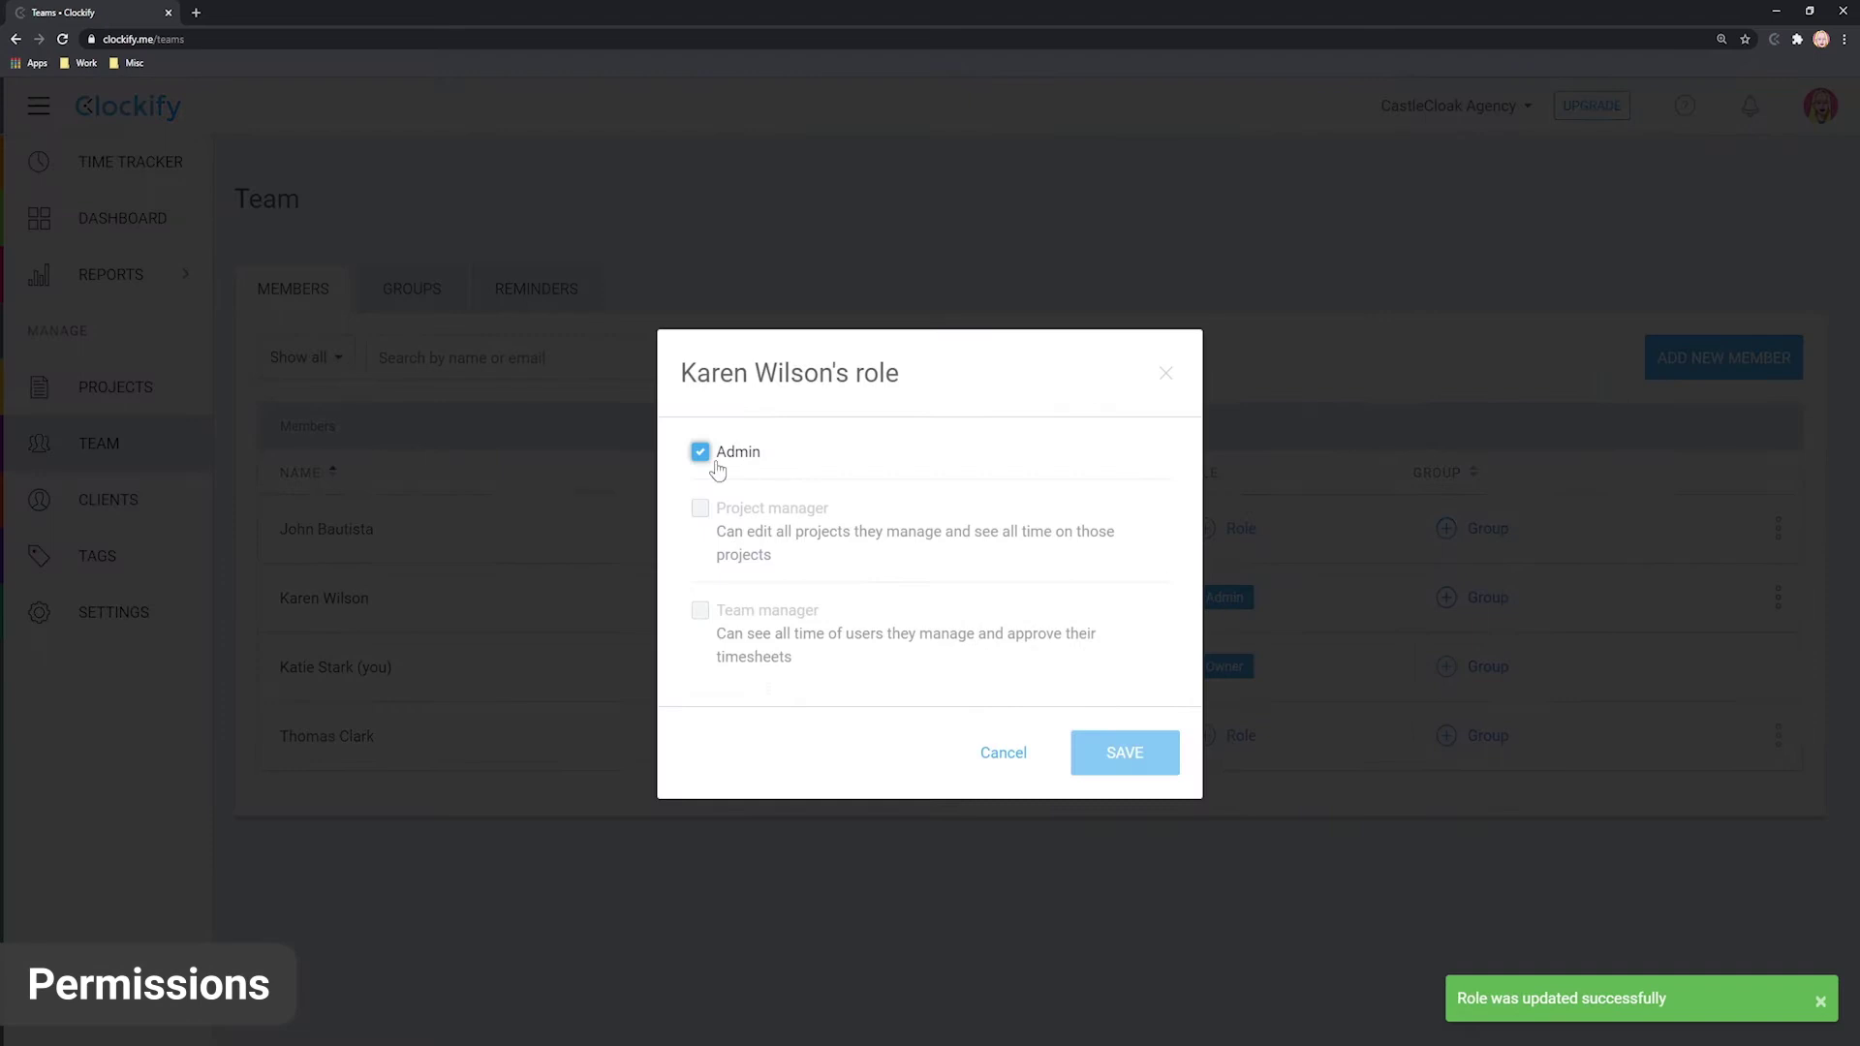
{"action": "left_click", "coordinate": [699, 454]}
{"action": "left_click", "coordinate": [699, 508]}
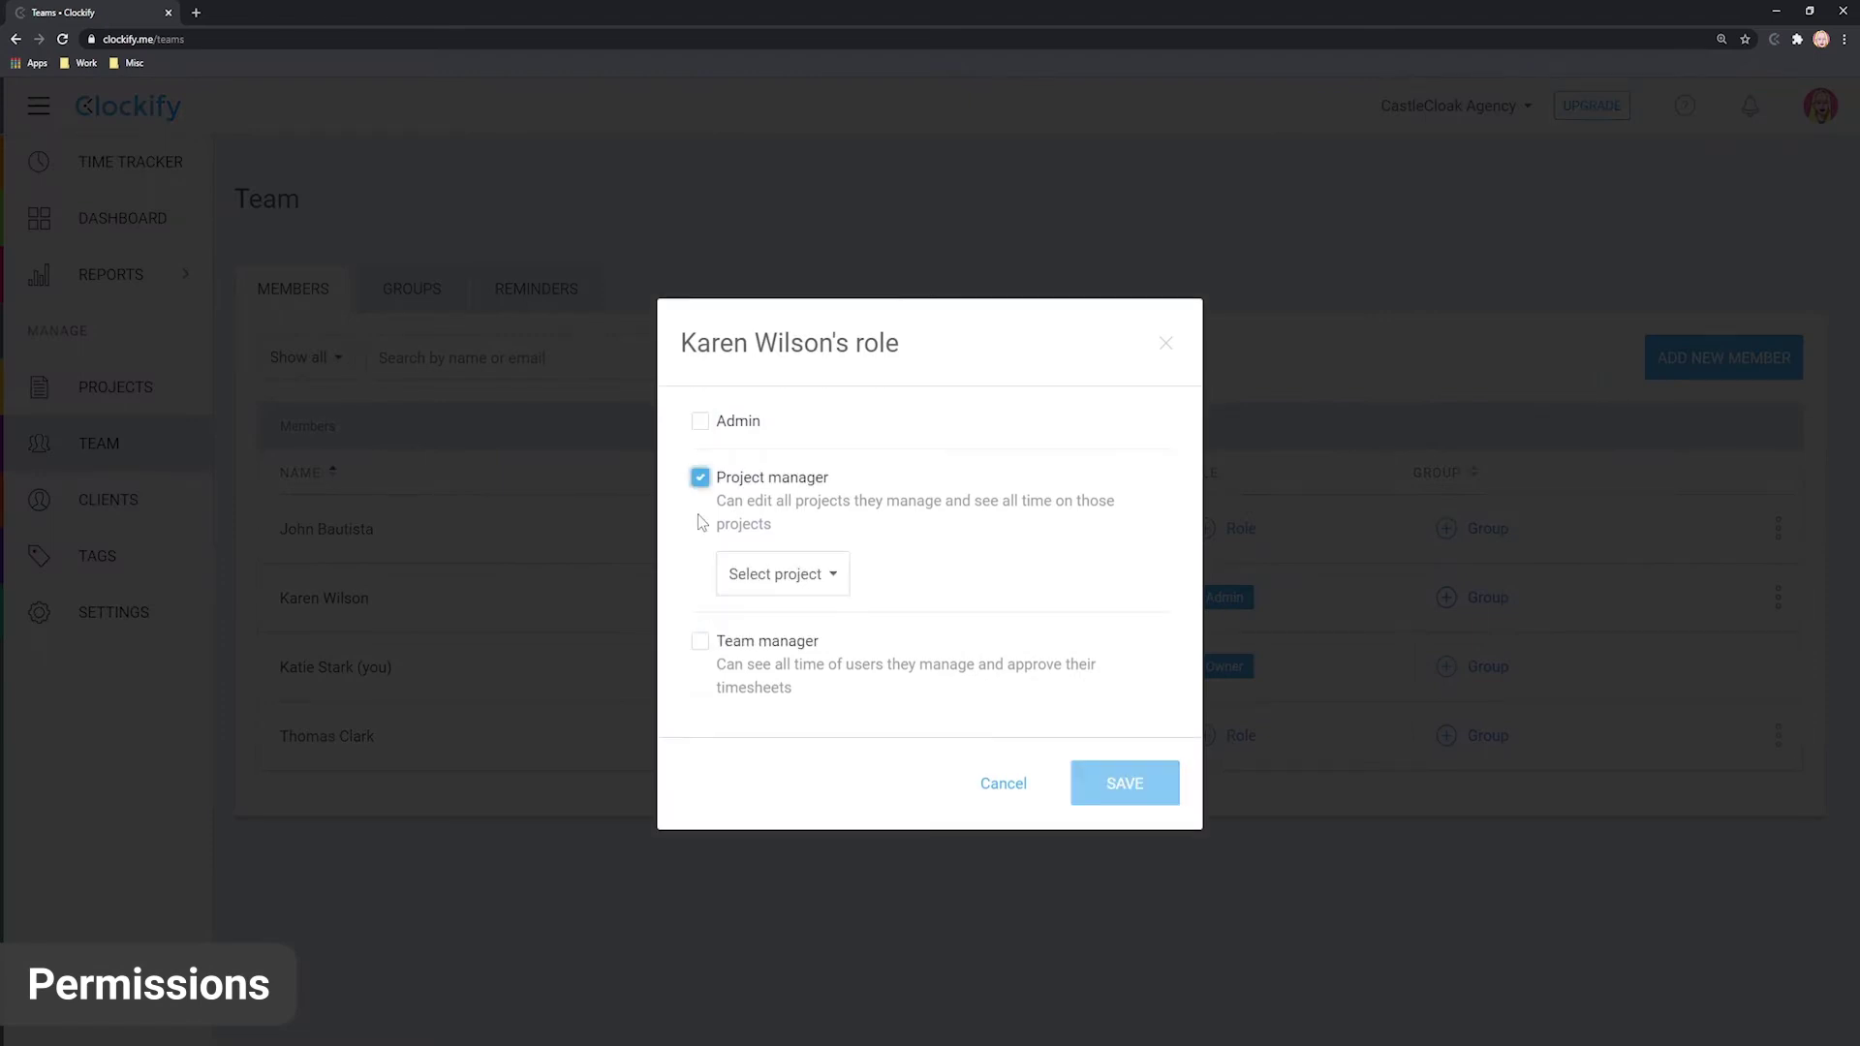
{"action": "left_click", "coordinate": [699, 641]}
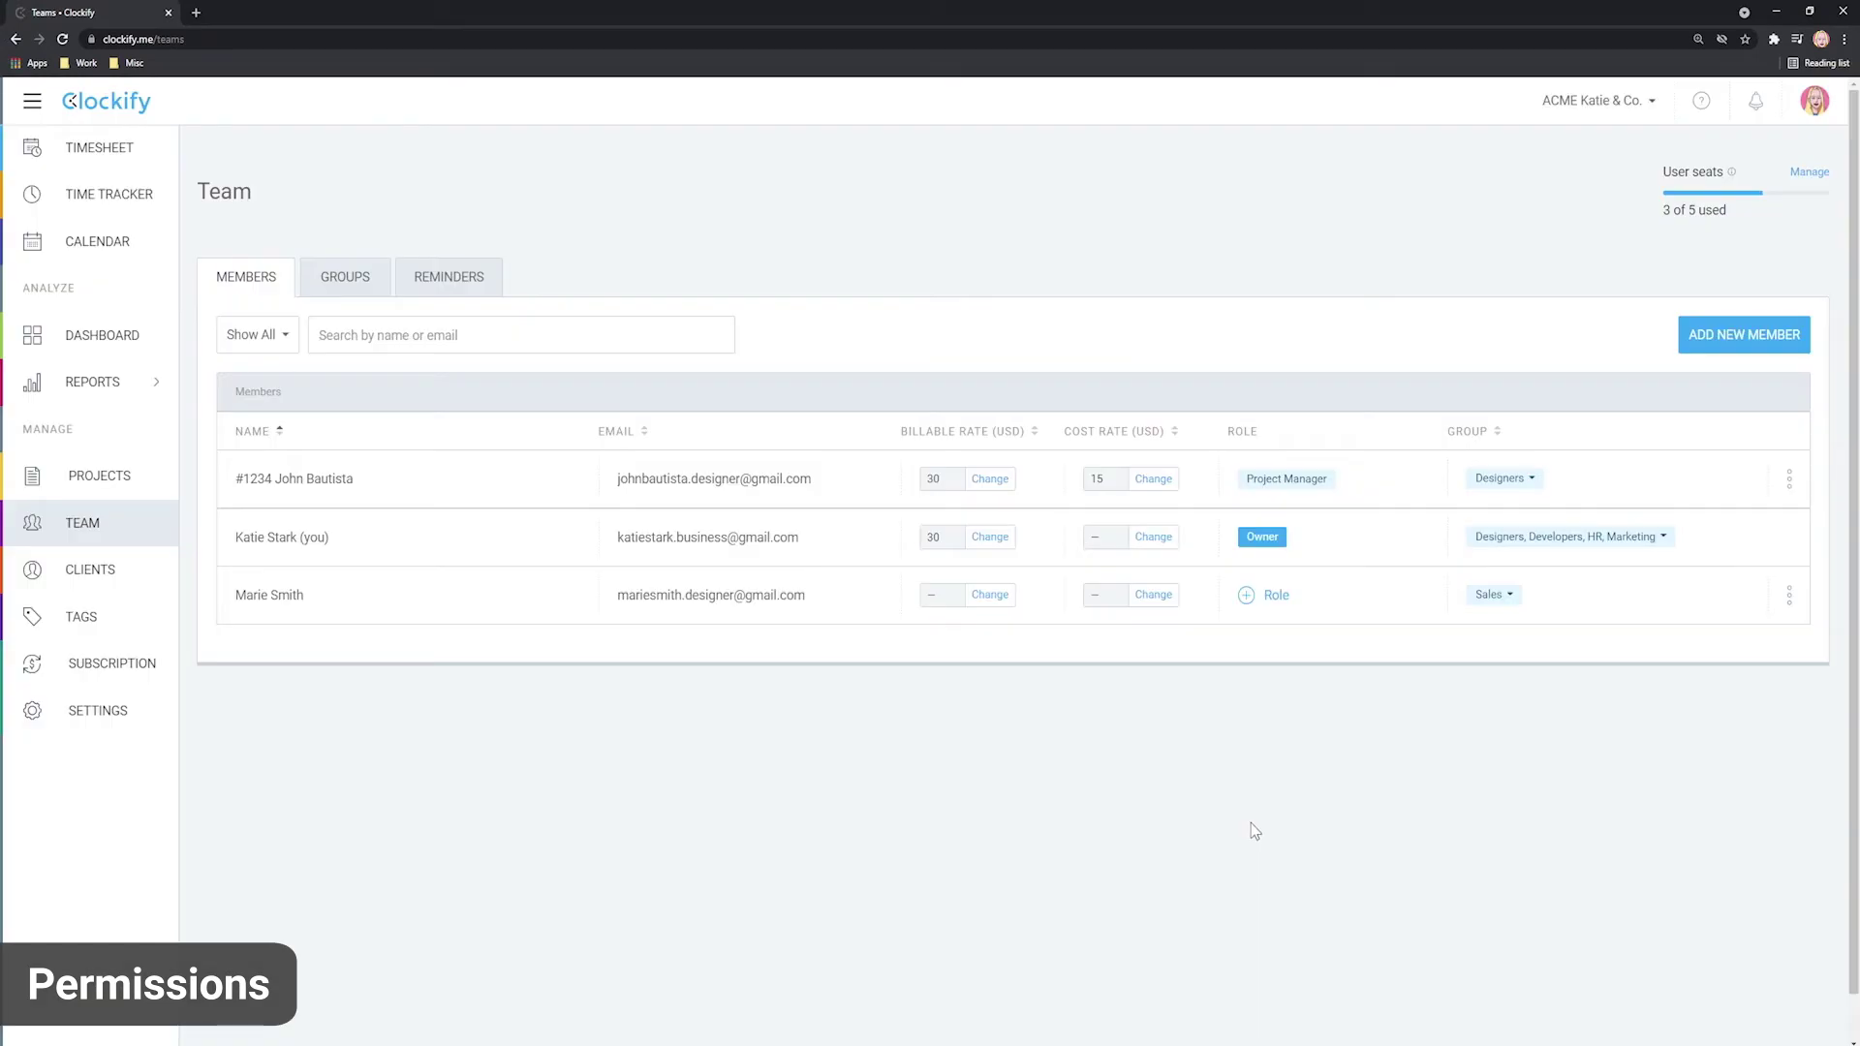
Show a team member's ownership and deactivation options on the Team page.
{"action": "left_click", "coordinate": [1789, 595]}
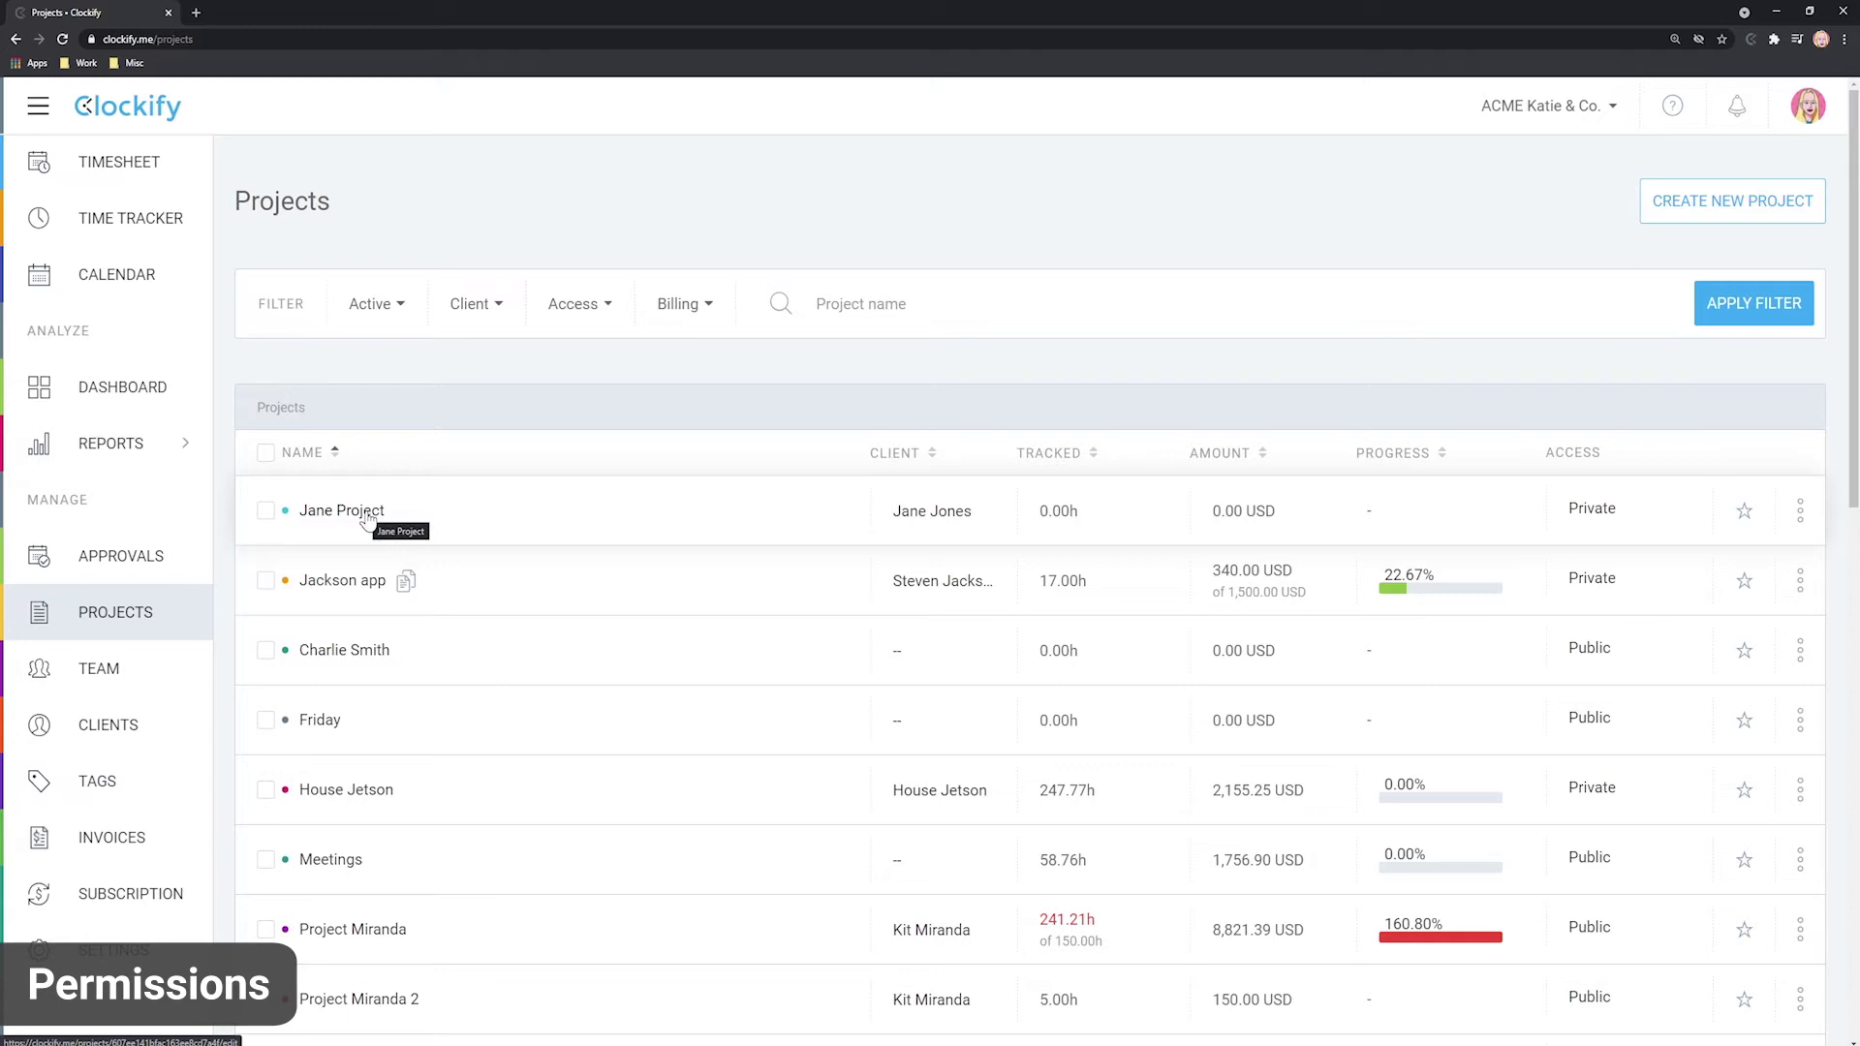
Add three team members to Jane Project's access list and apply the change.
{"action": "left_click", "coordinate": [368, 513]}
{"action": "left_click", "coordinate": [413, 341]}
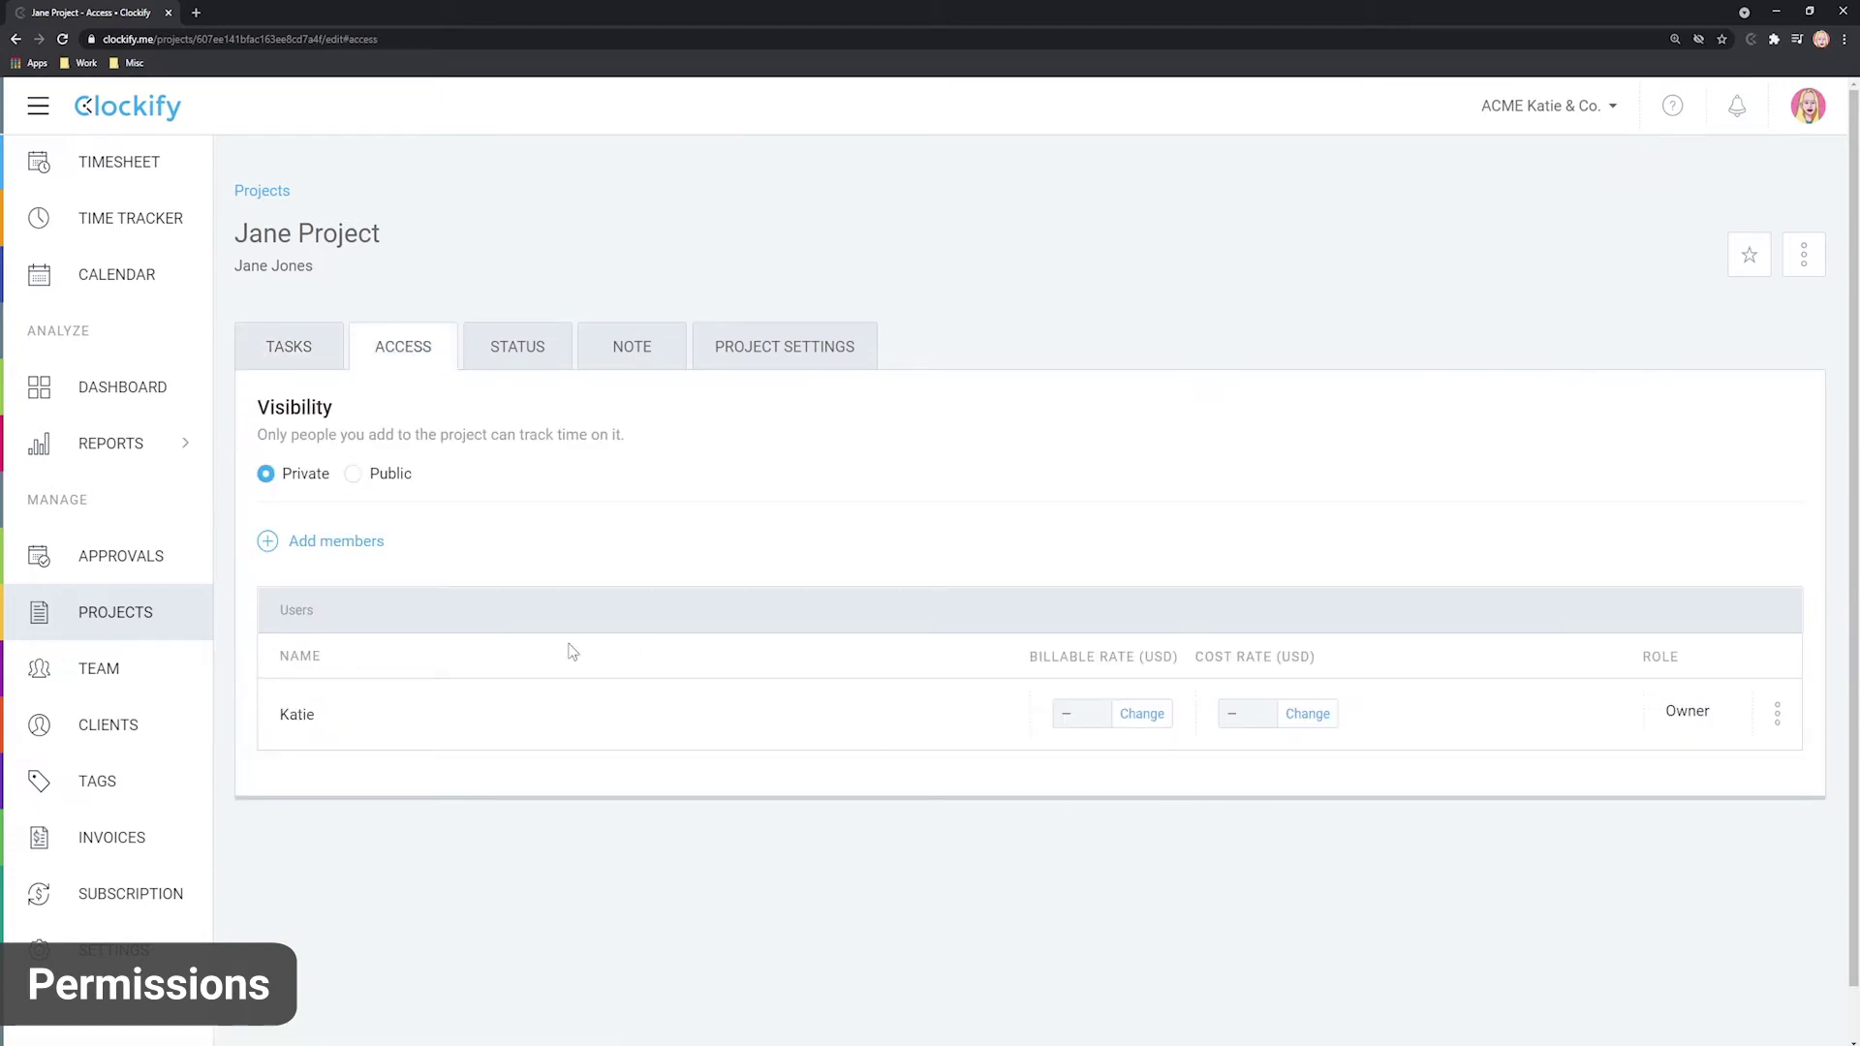
{"action": "left_click", "coordinate": [334, 543]}
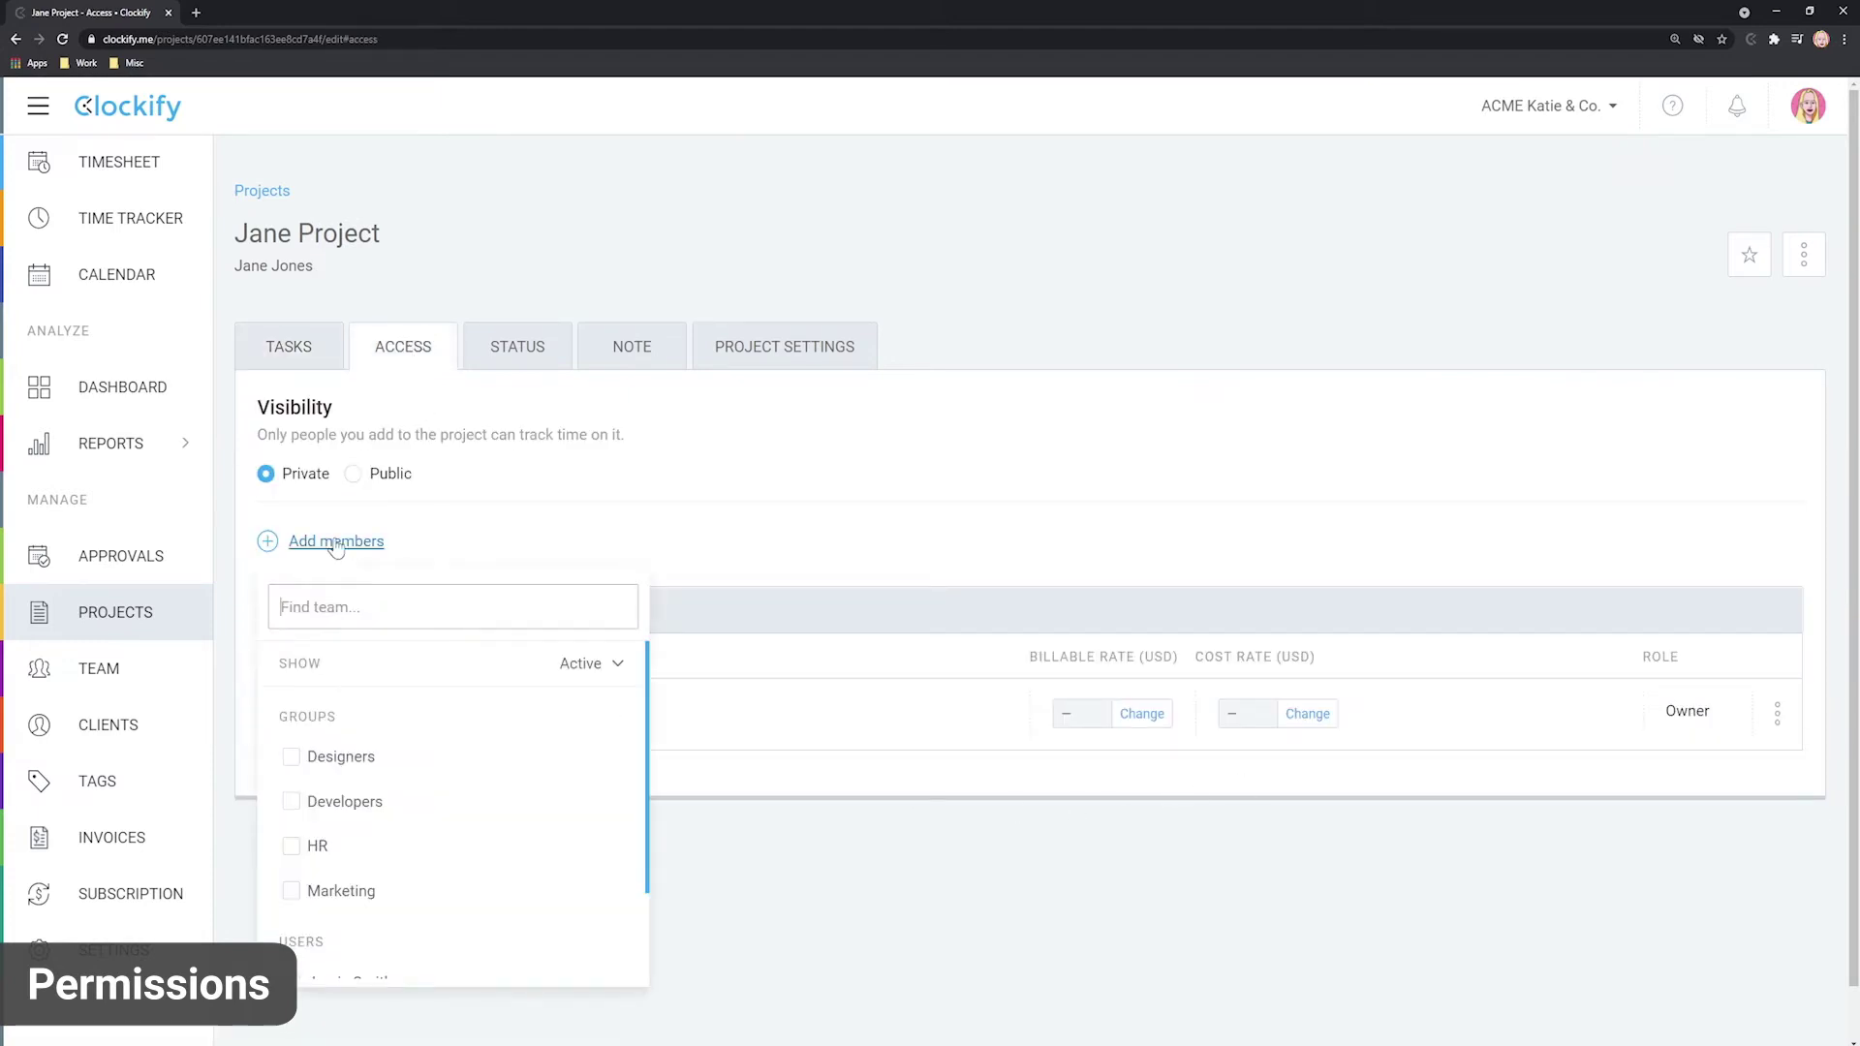
{"action": "scroll", "coordinate": [320, 877], "scroll_direction": "down", "scroll_amount": 2}
{"action": "left_click", "coordinate": [290, 868]}
{"action": "left_click", "coordinate": [290, 913]}
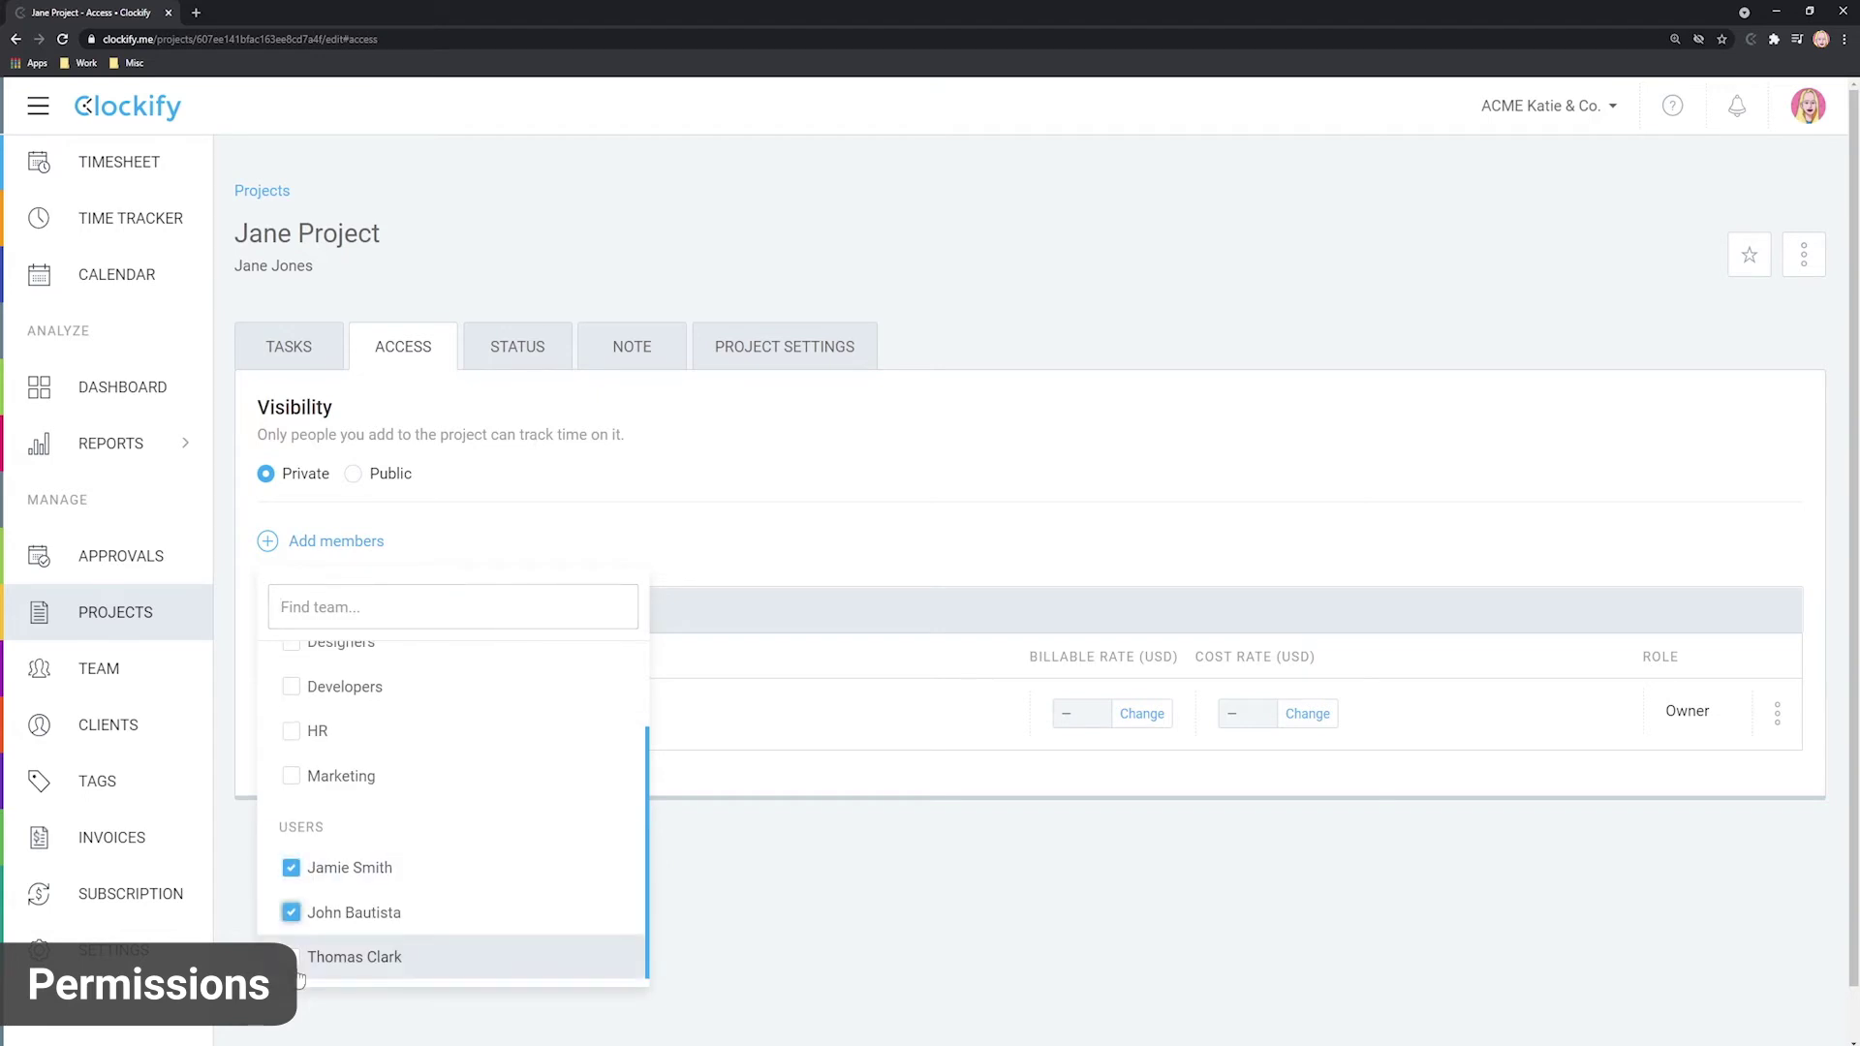
{"action": "left_click", "coordinate": [299, 974]}
{"action": "left_click", "coordinate": [676, 856]}
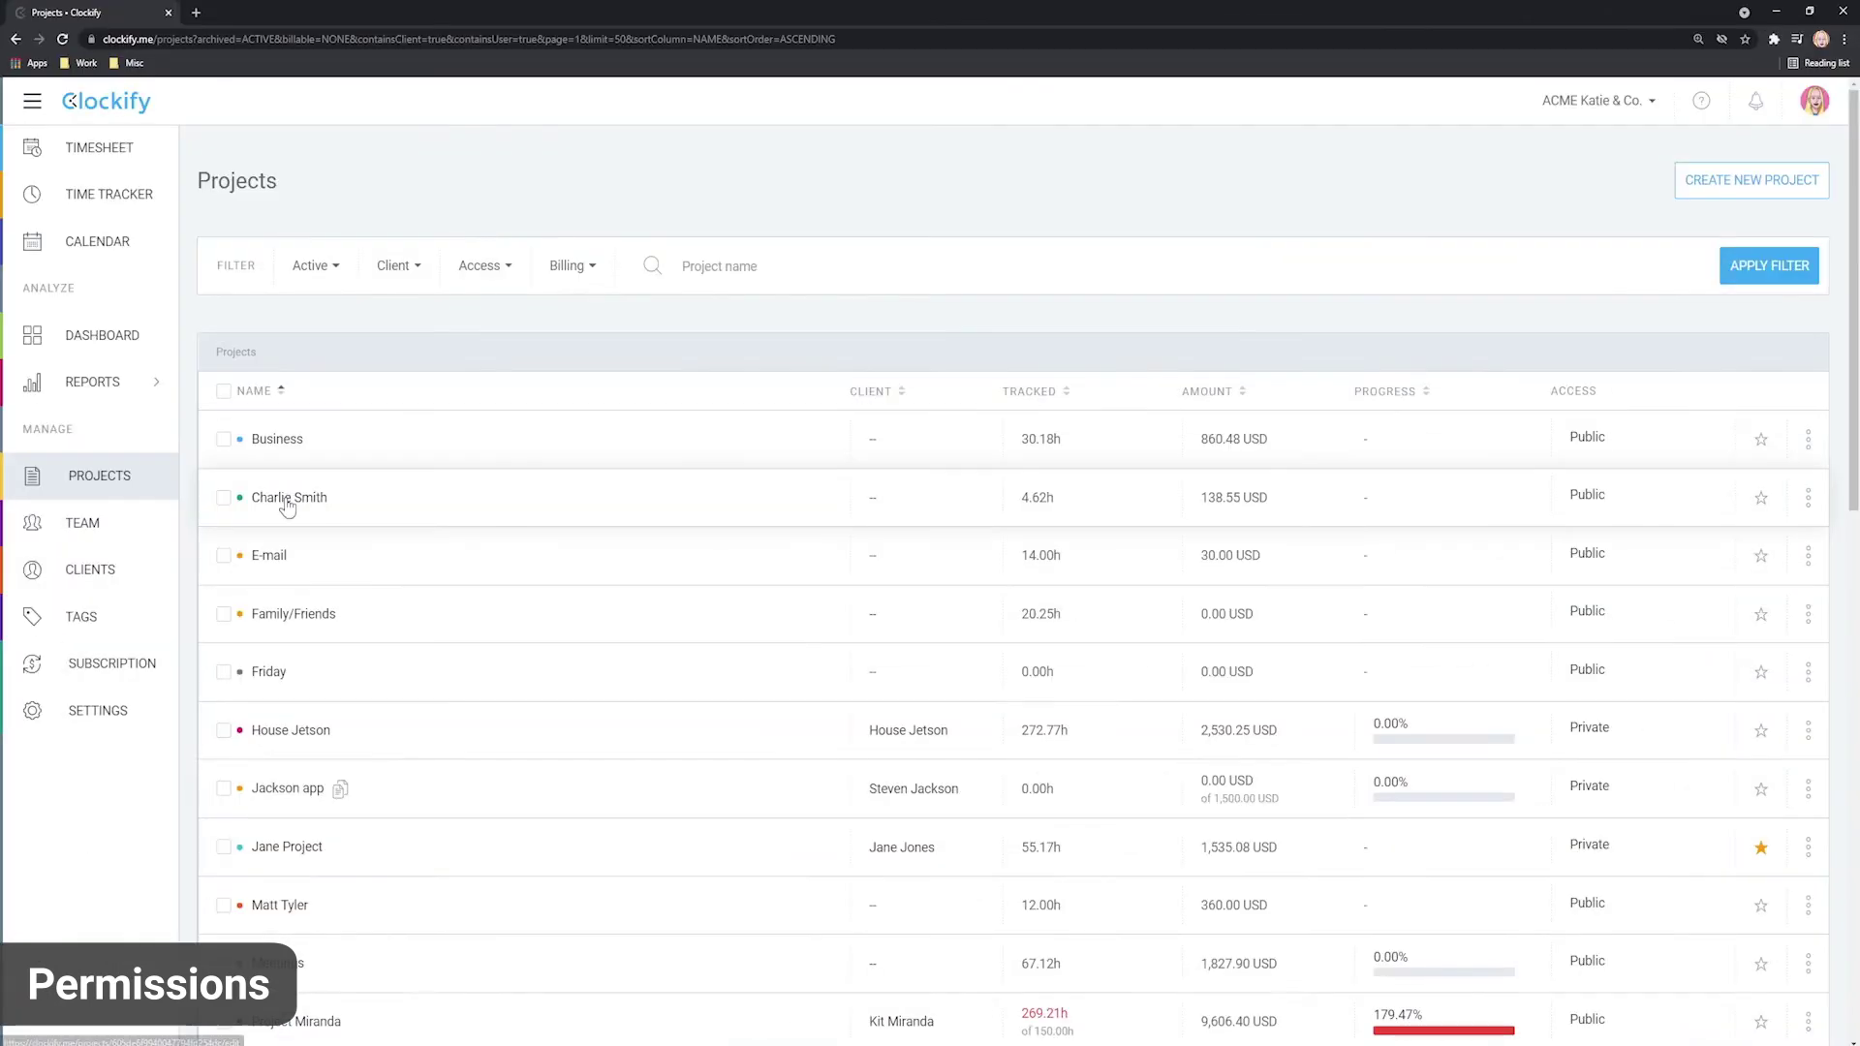
Add the Sales and Marketing groups to the project's access, then go to Team Groups.
{"action": "left_click", "coordinate": [286, 499]}
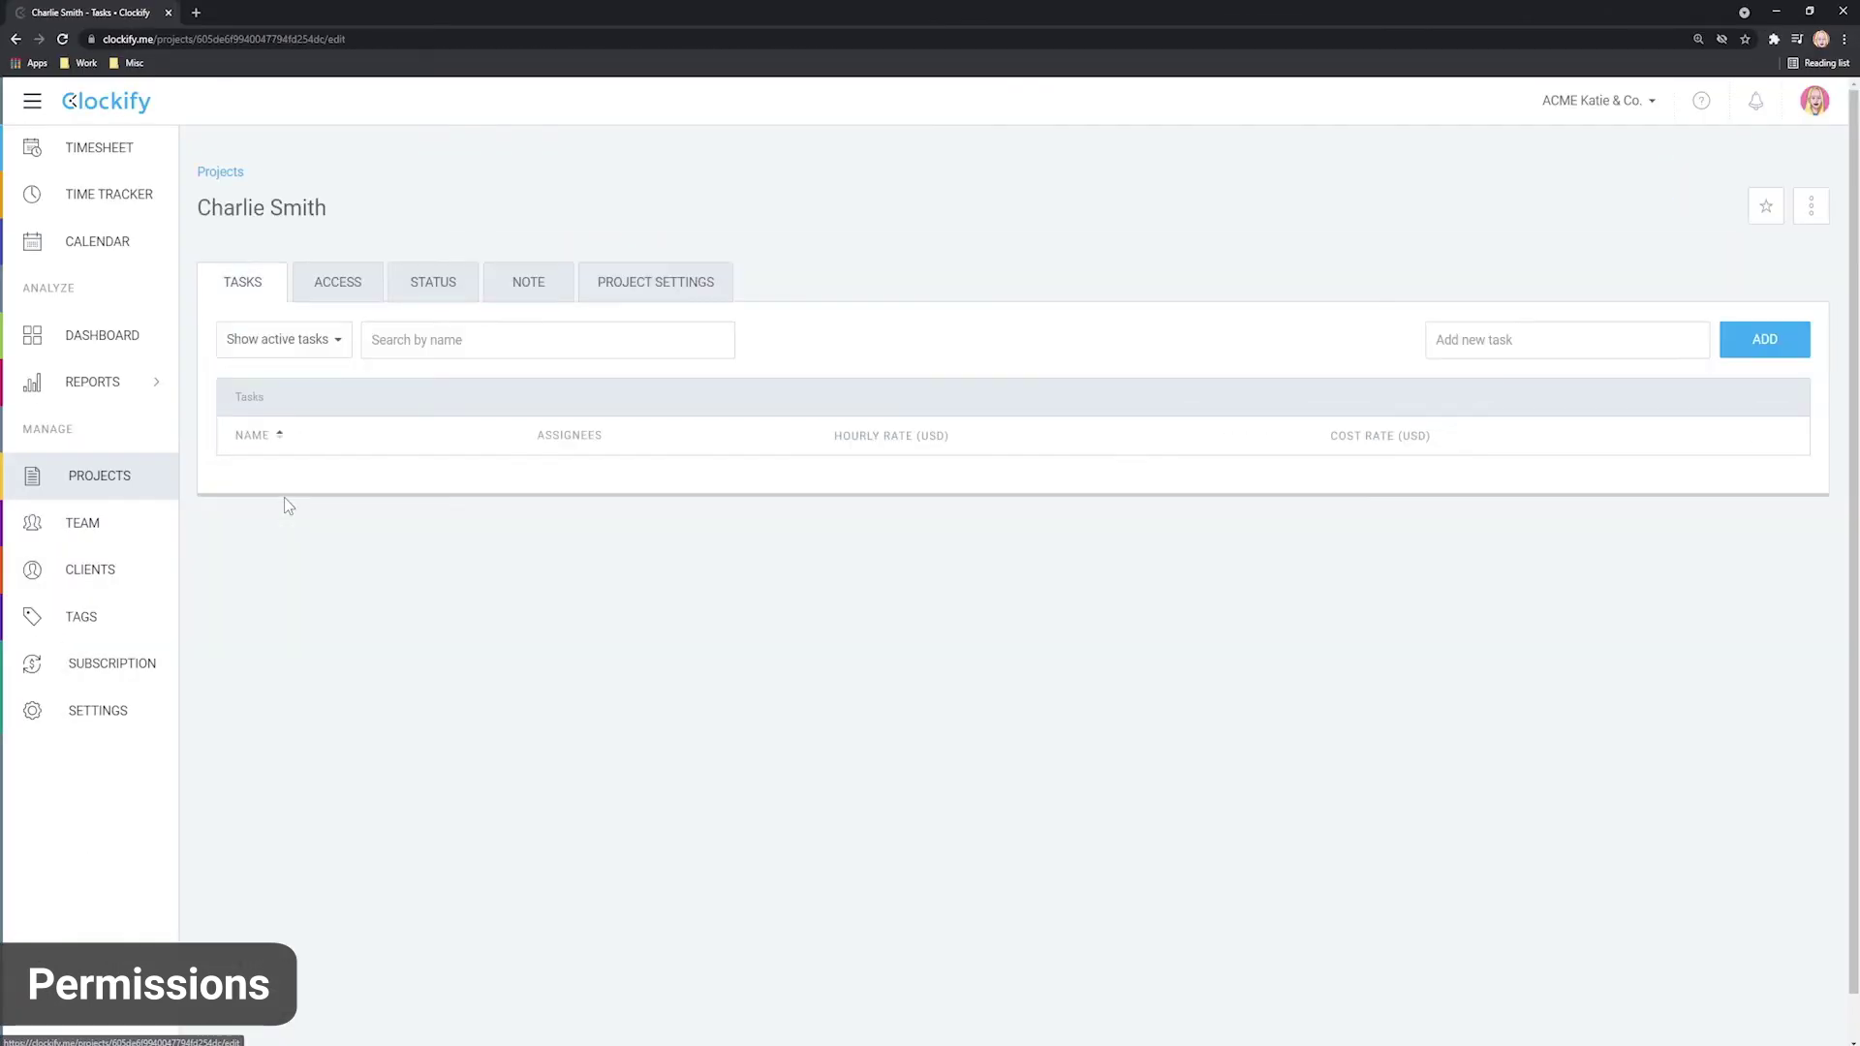
{"action": "left_click", "coordinate": [350, 293]}
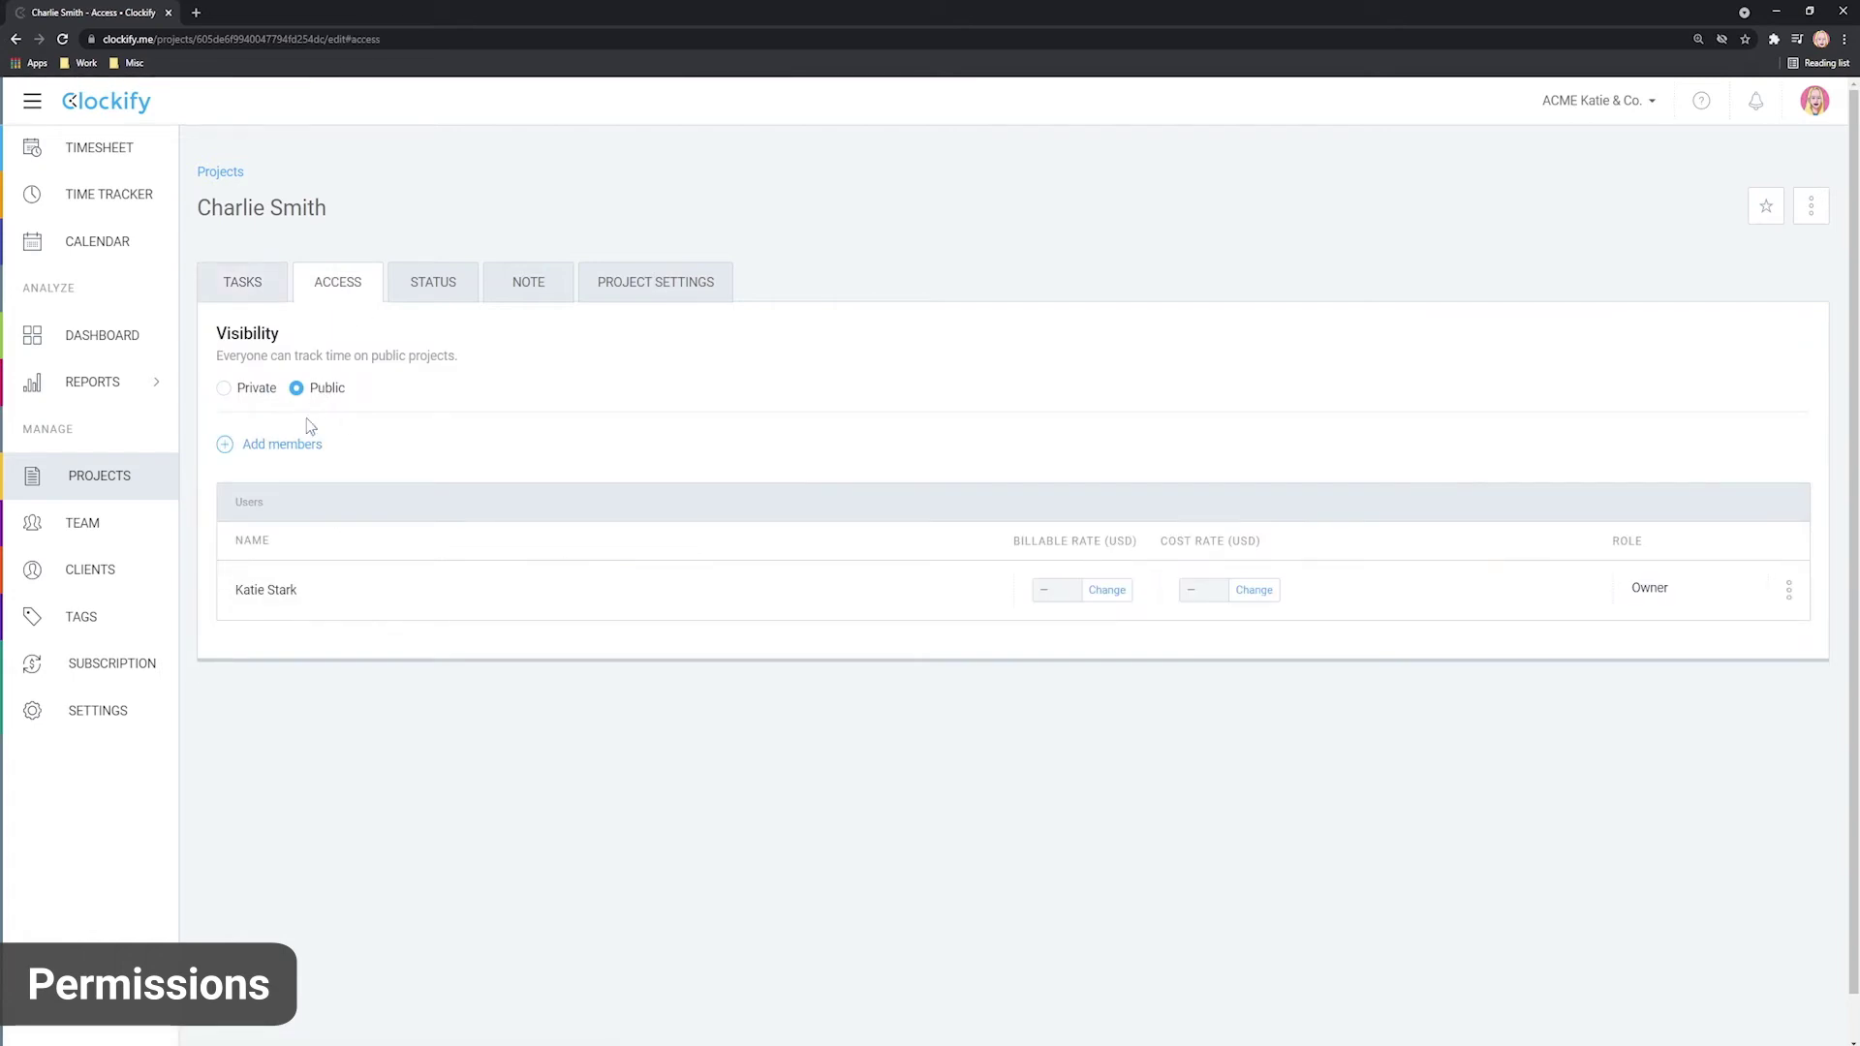
{"action": "left_click", "coordinate": [297, 445]}
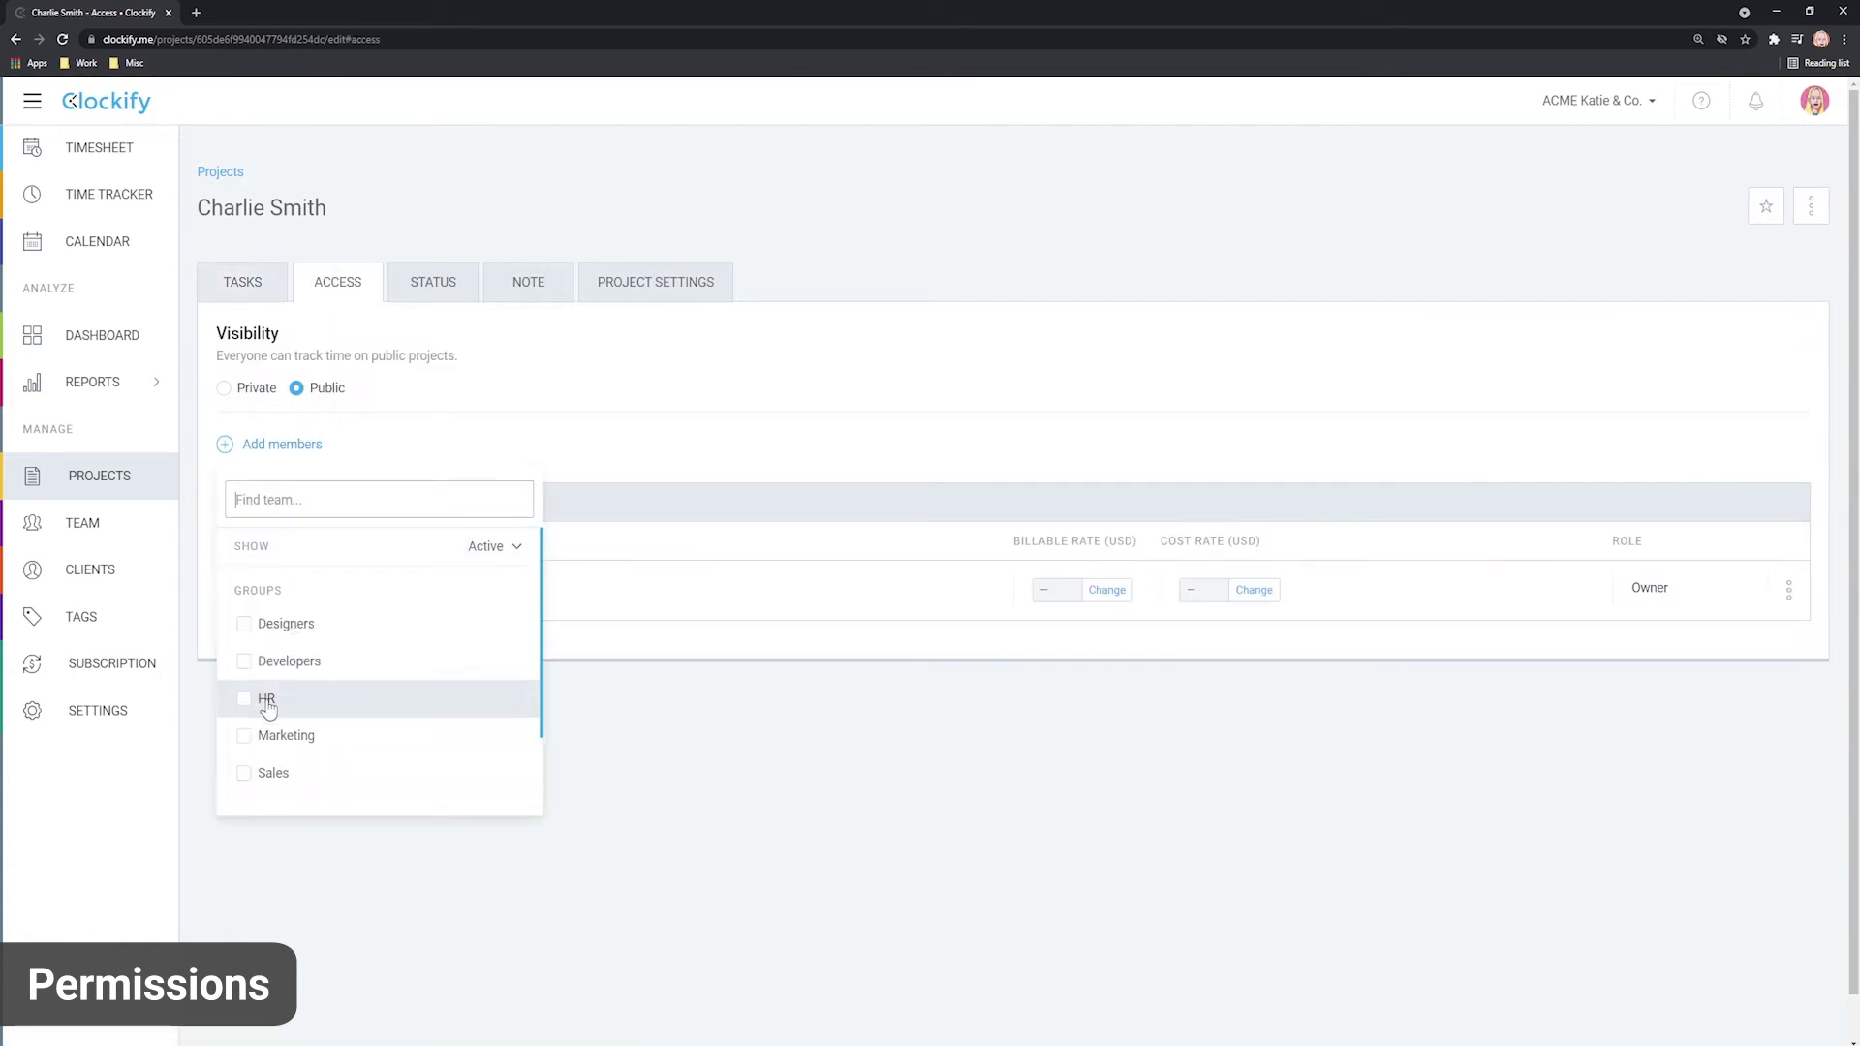
{"action": "left_click", "coordinate": [244, 774]}
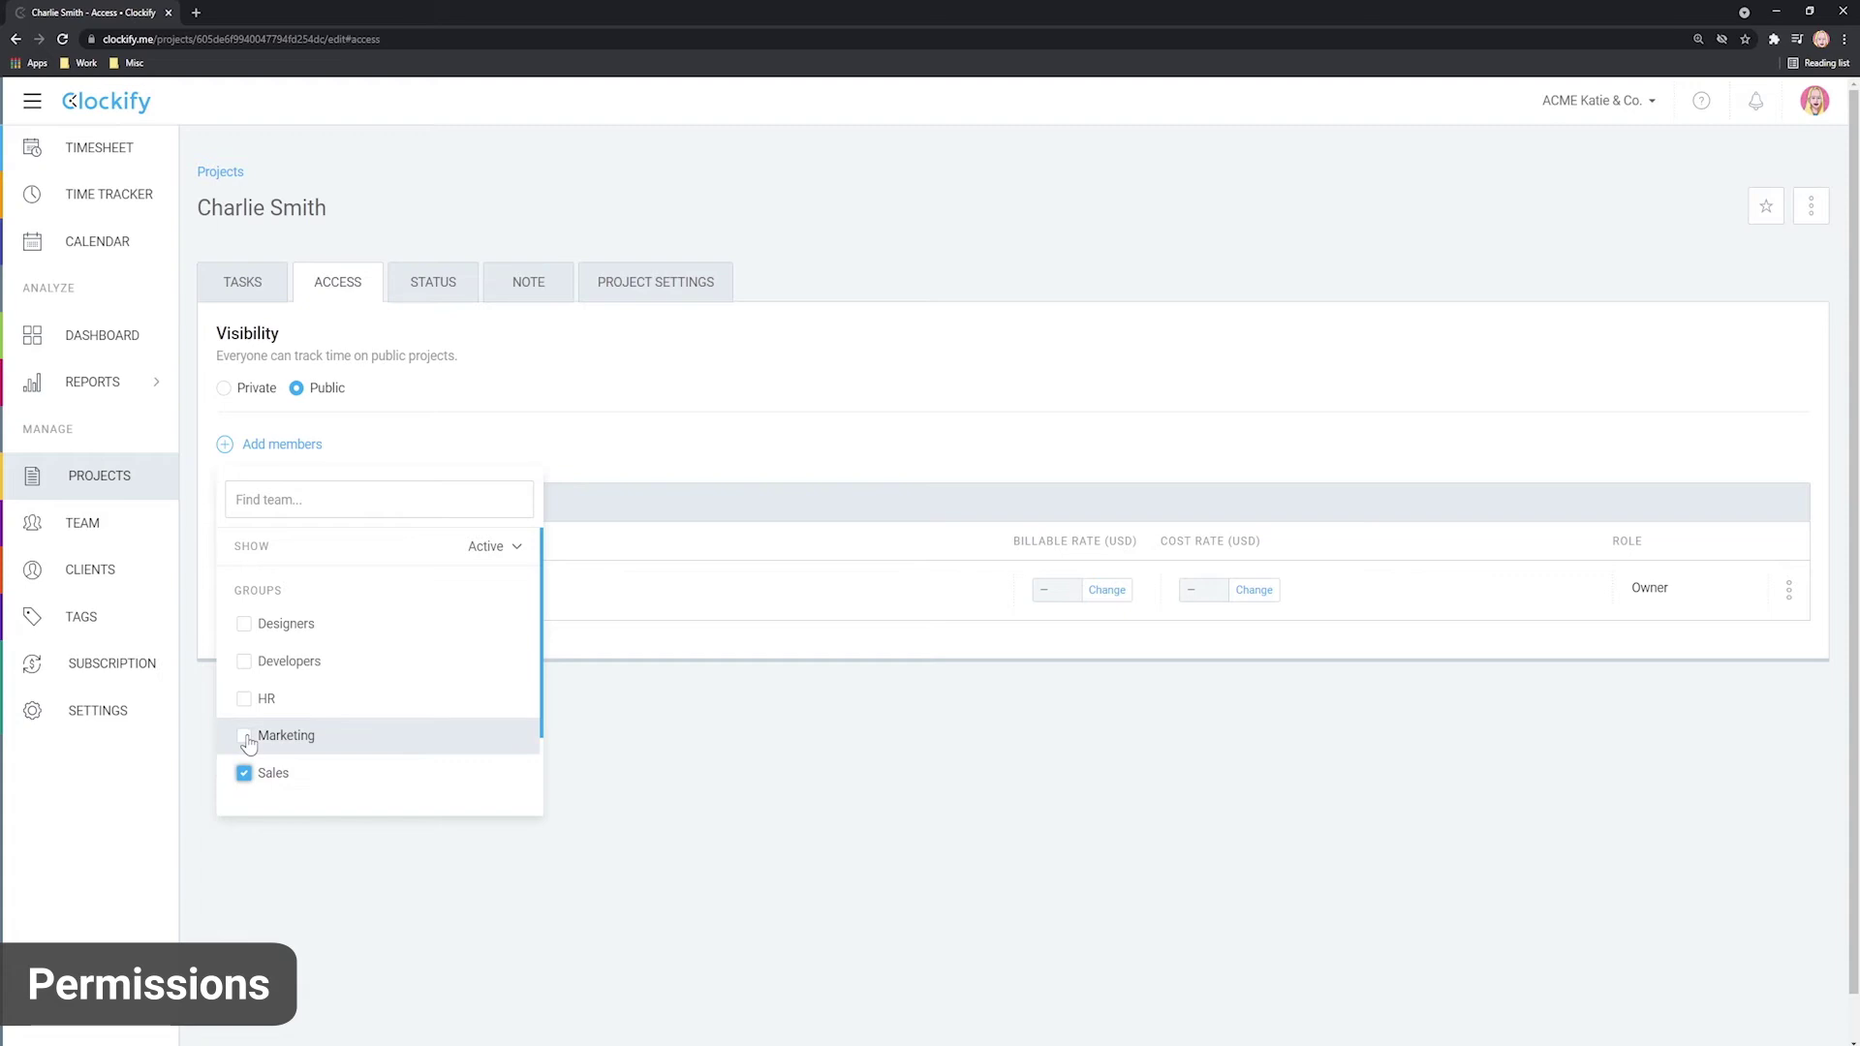
{"action": "left_click", "coordinate": [248, 738]}
{"action": "left_click", "coordinate": [624, 598]}
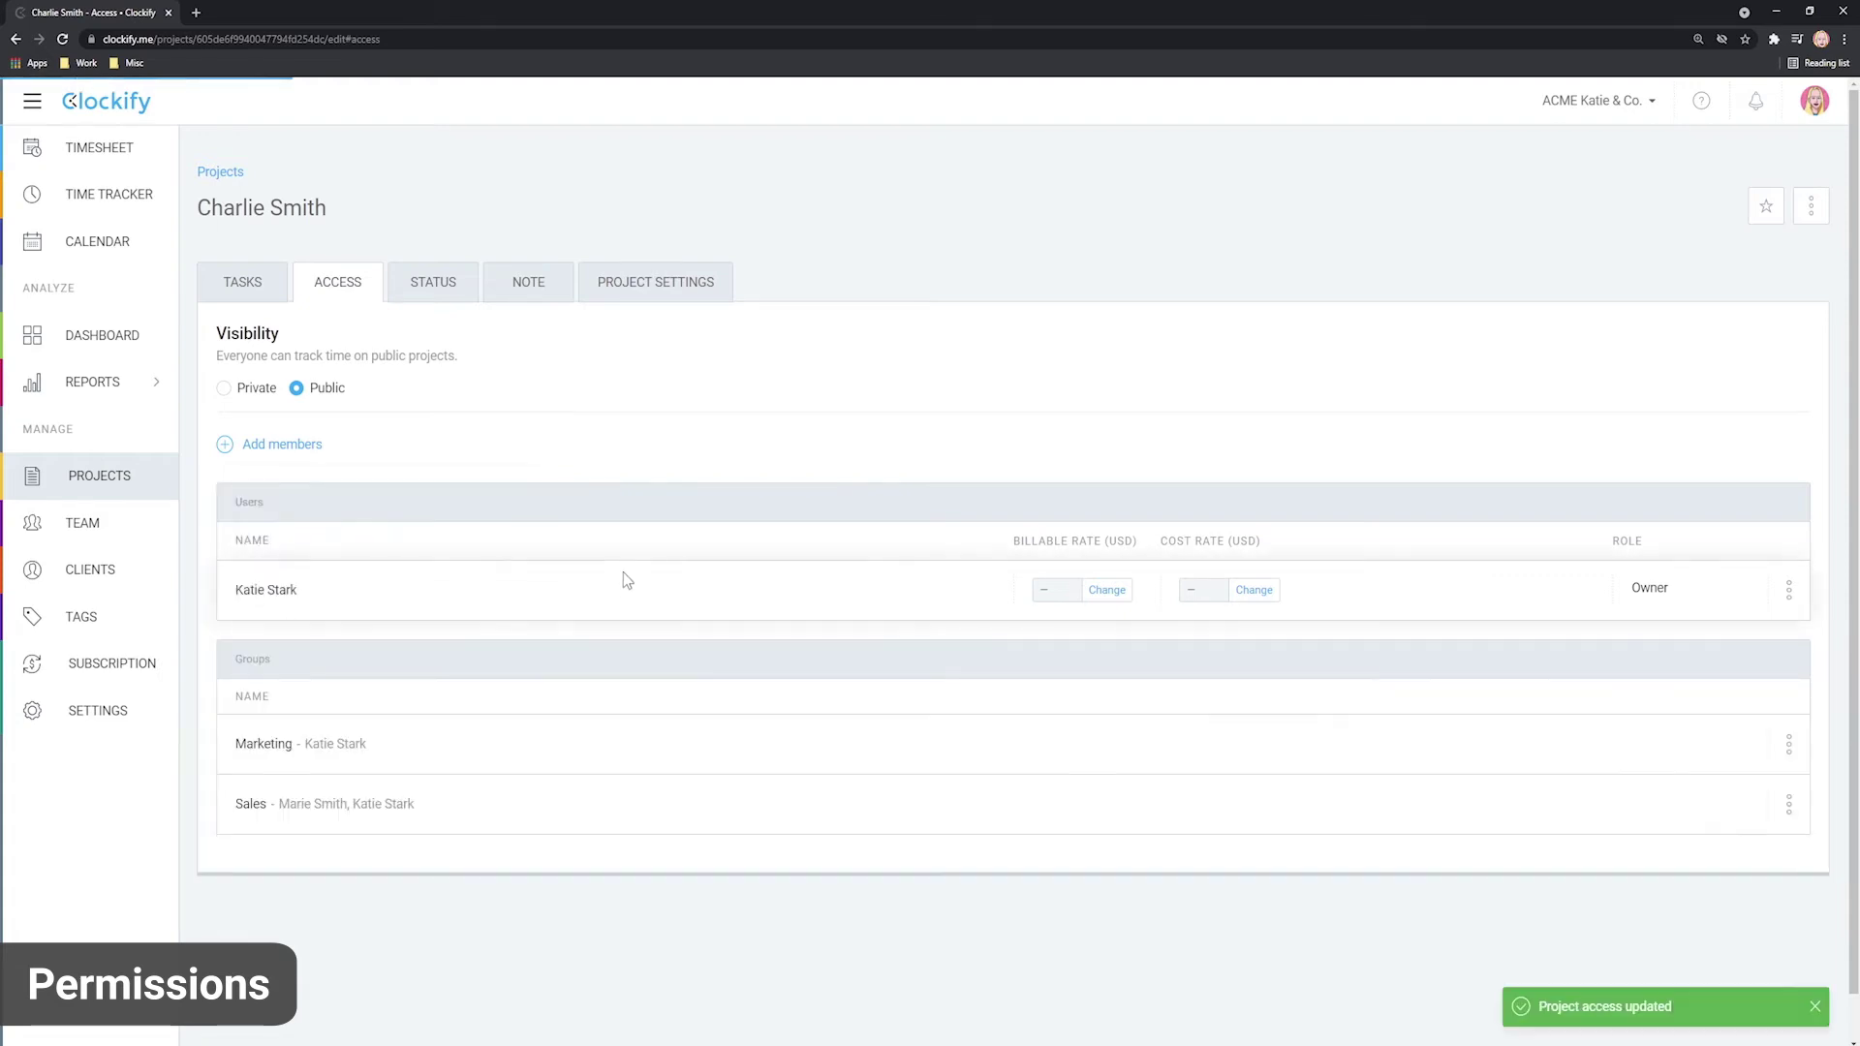
{"action": "left_click", "coordinate": [353, 744]}
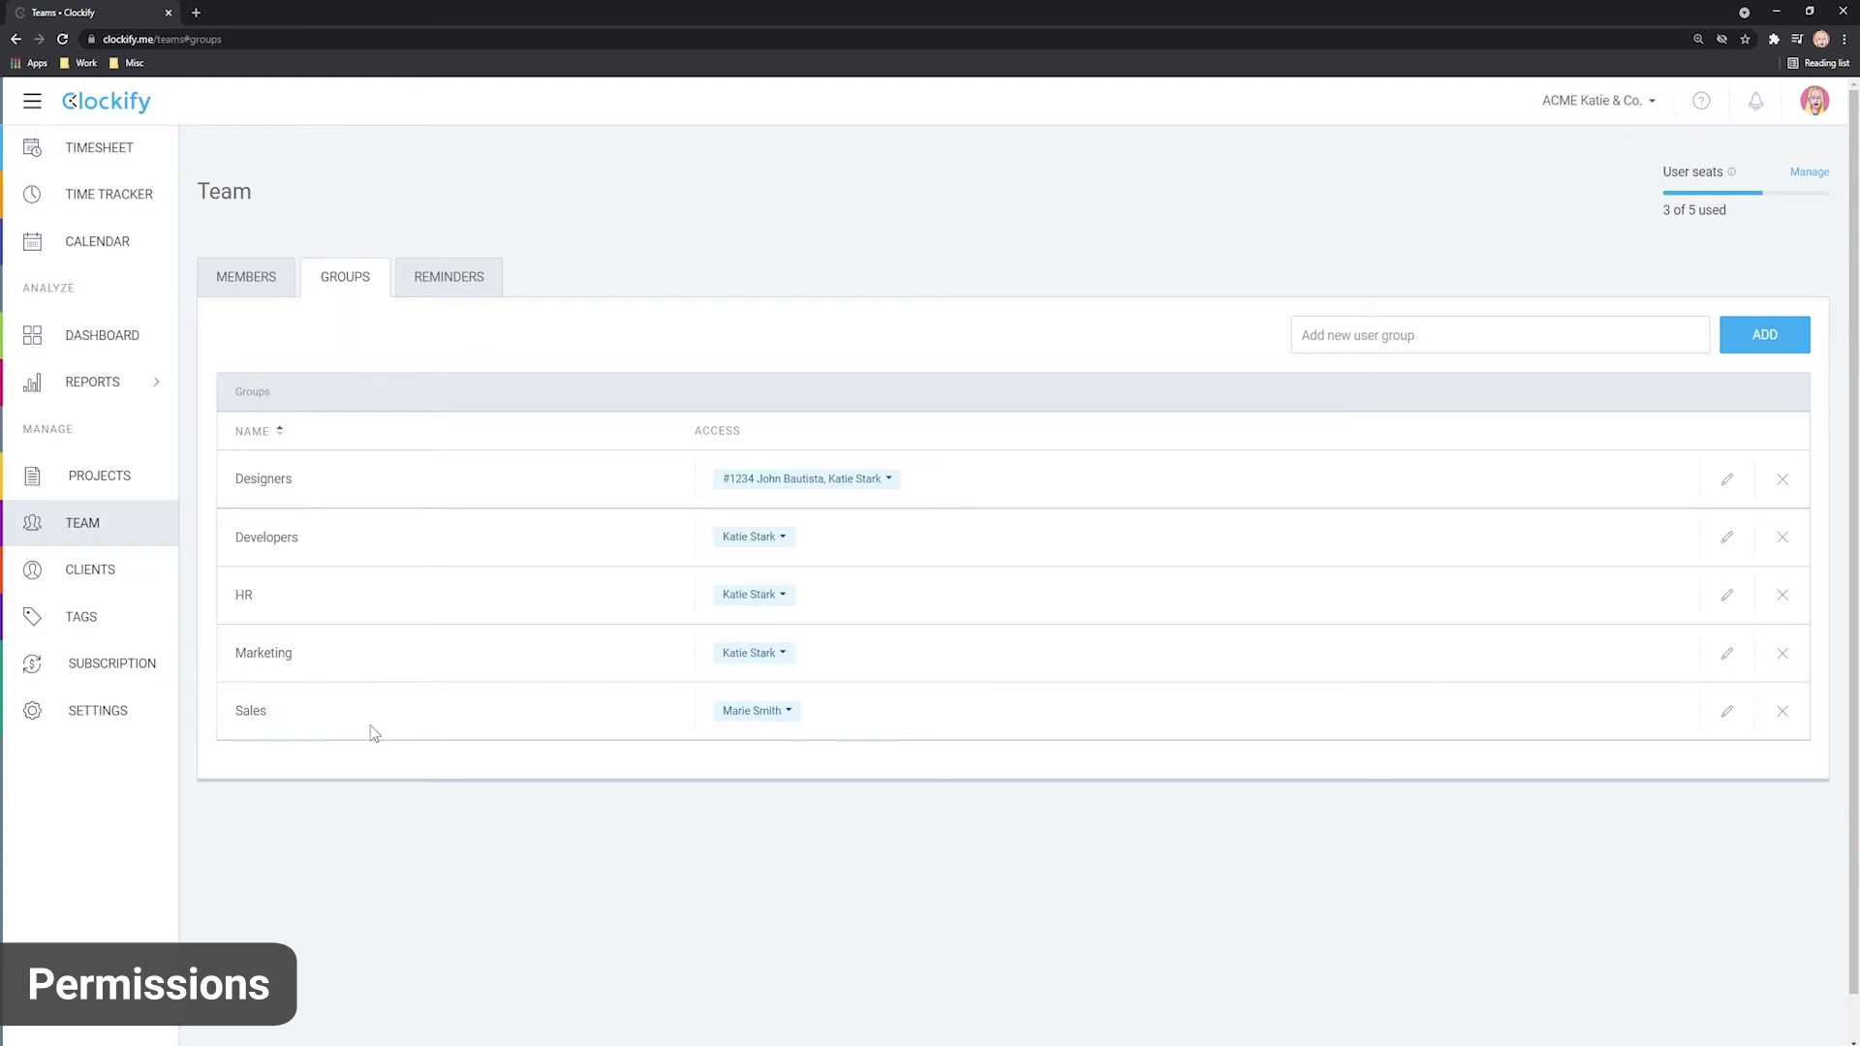
Add another user to the Sales group's membership and apply it.
{"action": "left_click", "coordinate": [787, 713]}
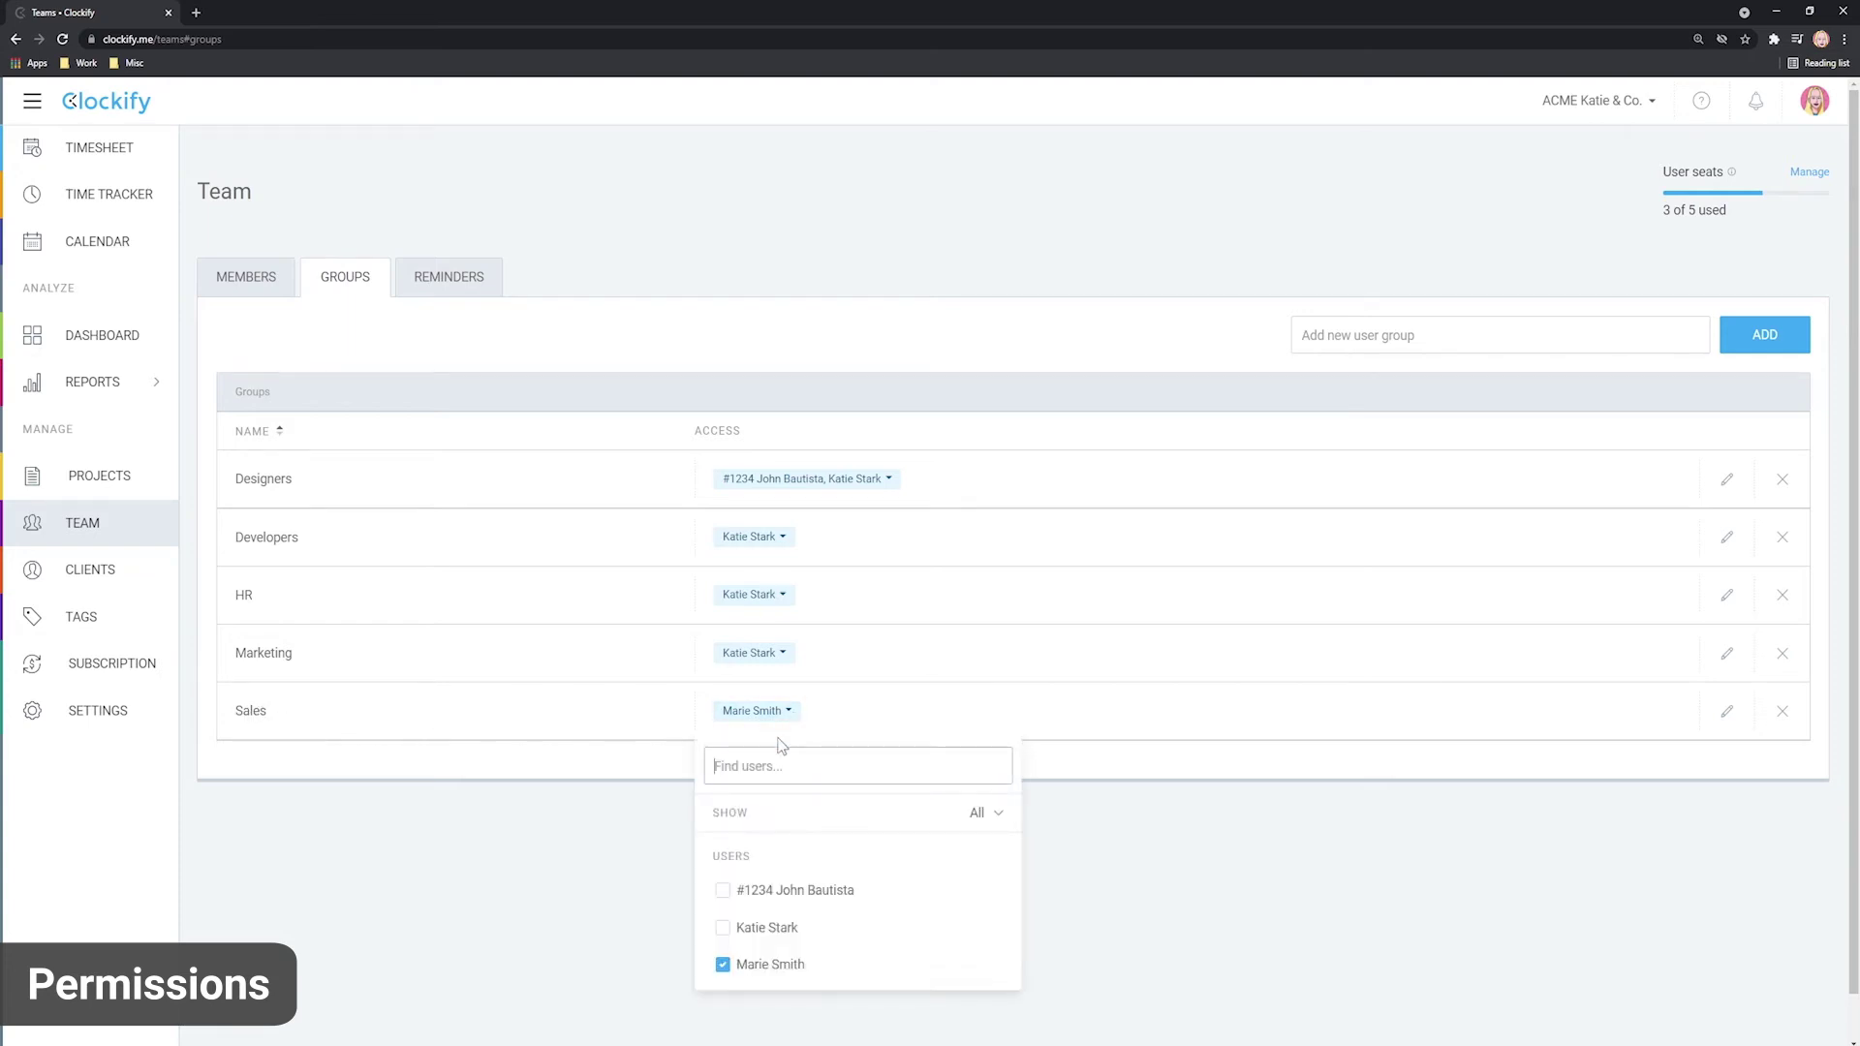
{"action": "left_click", "coordinate": [738, 930]}
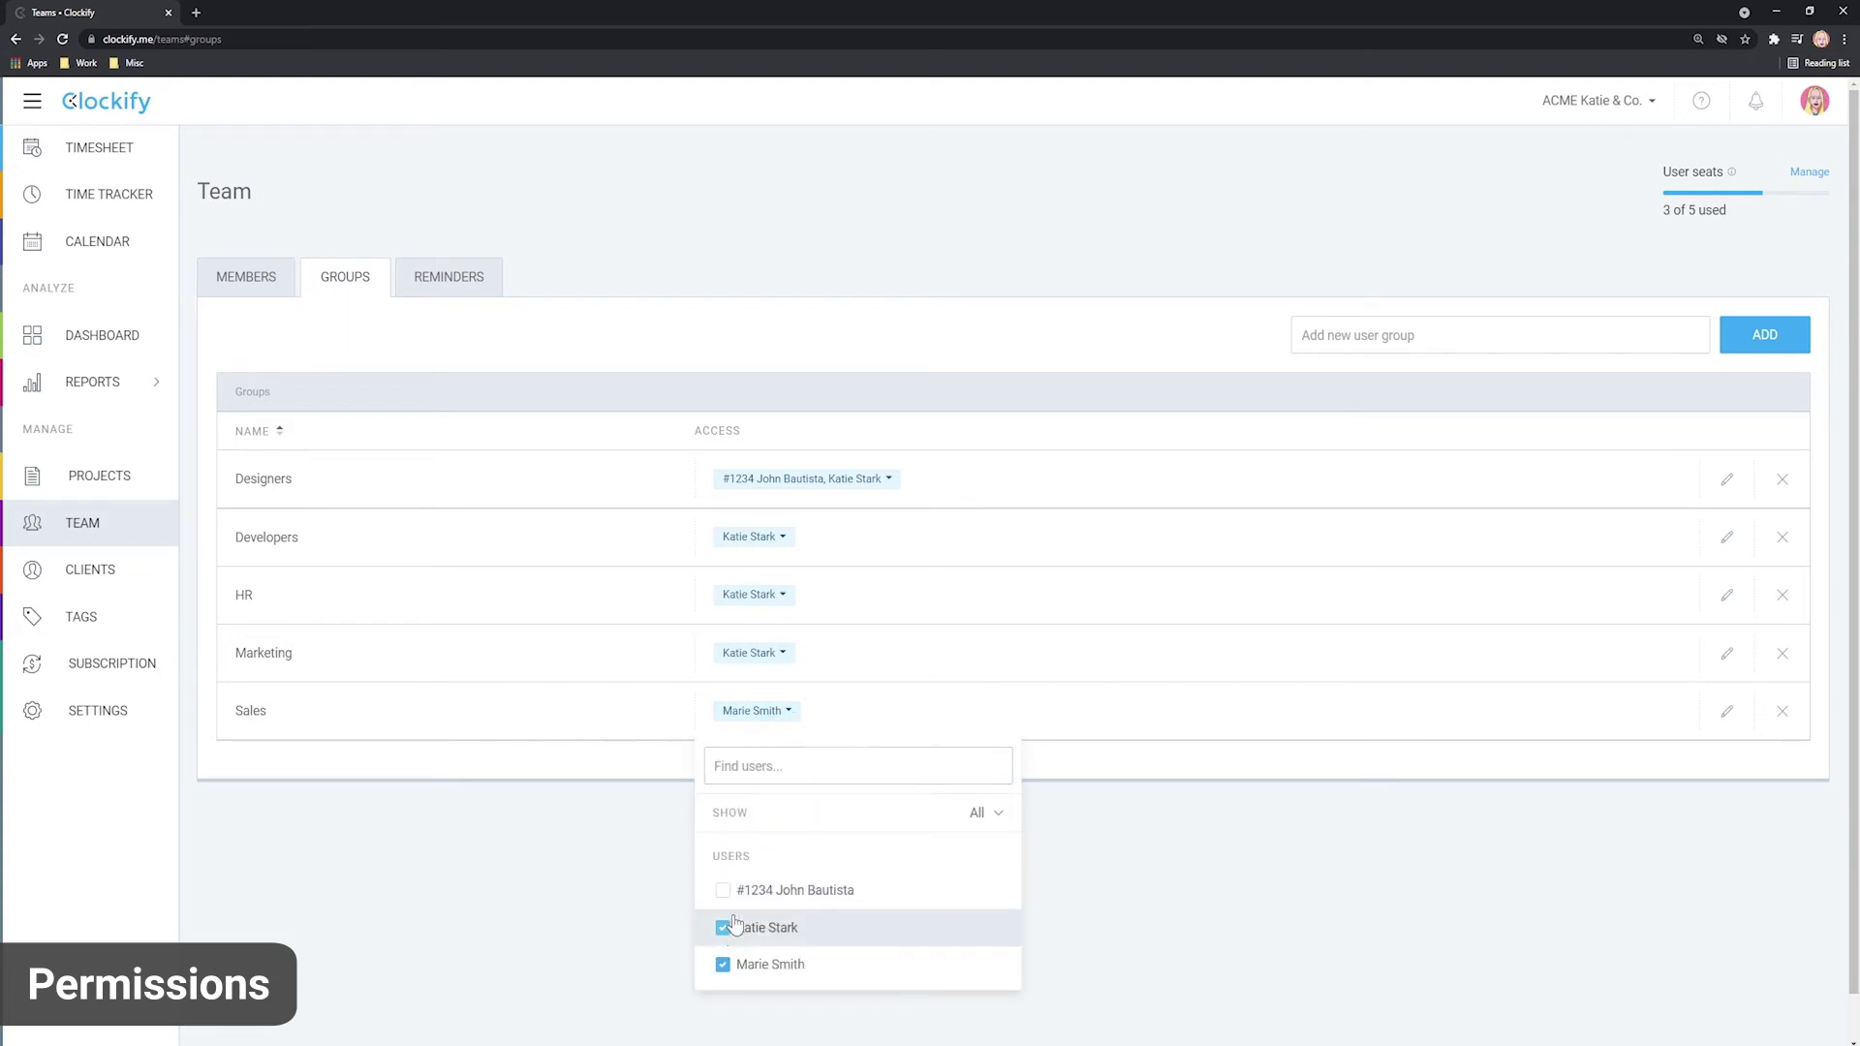
{"action": "left_click", "coordinate": [938, 714]}
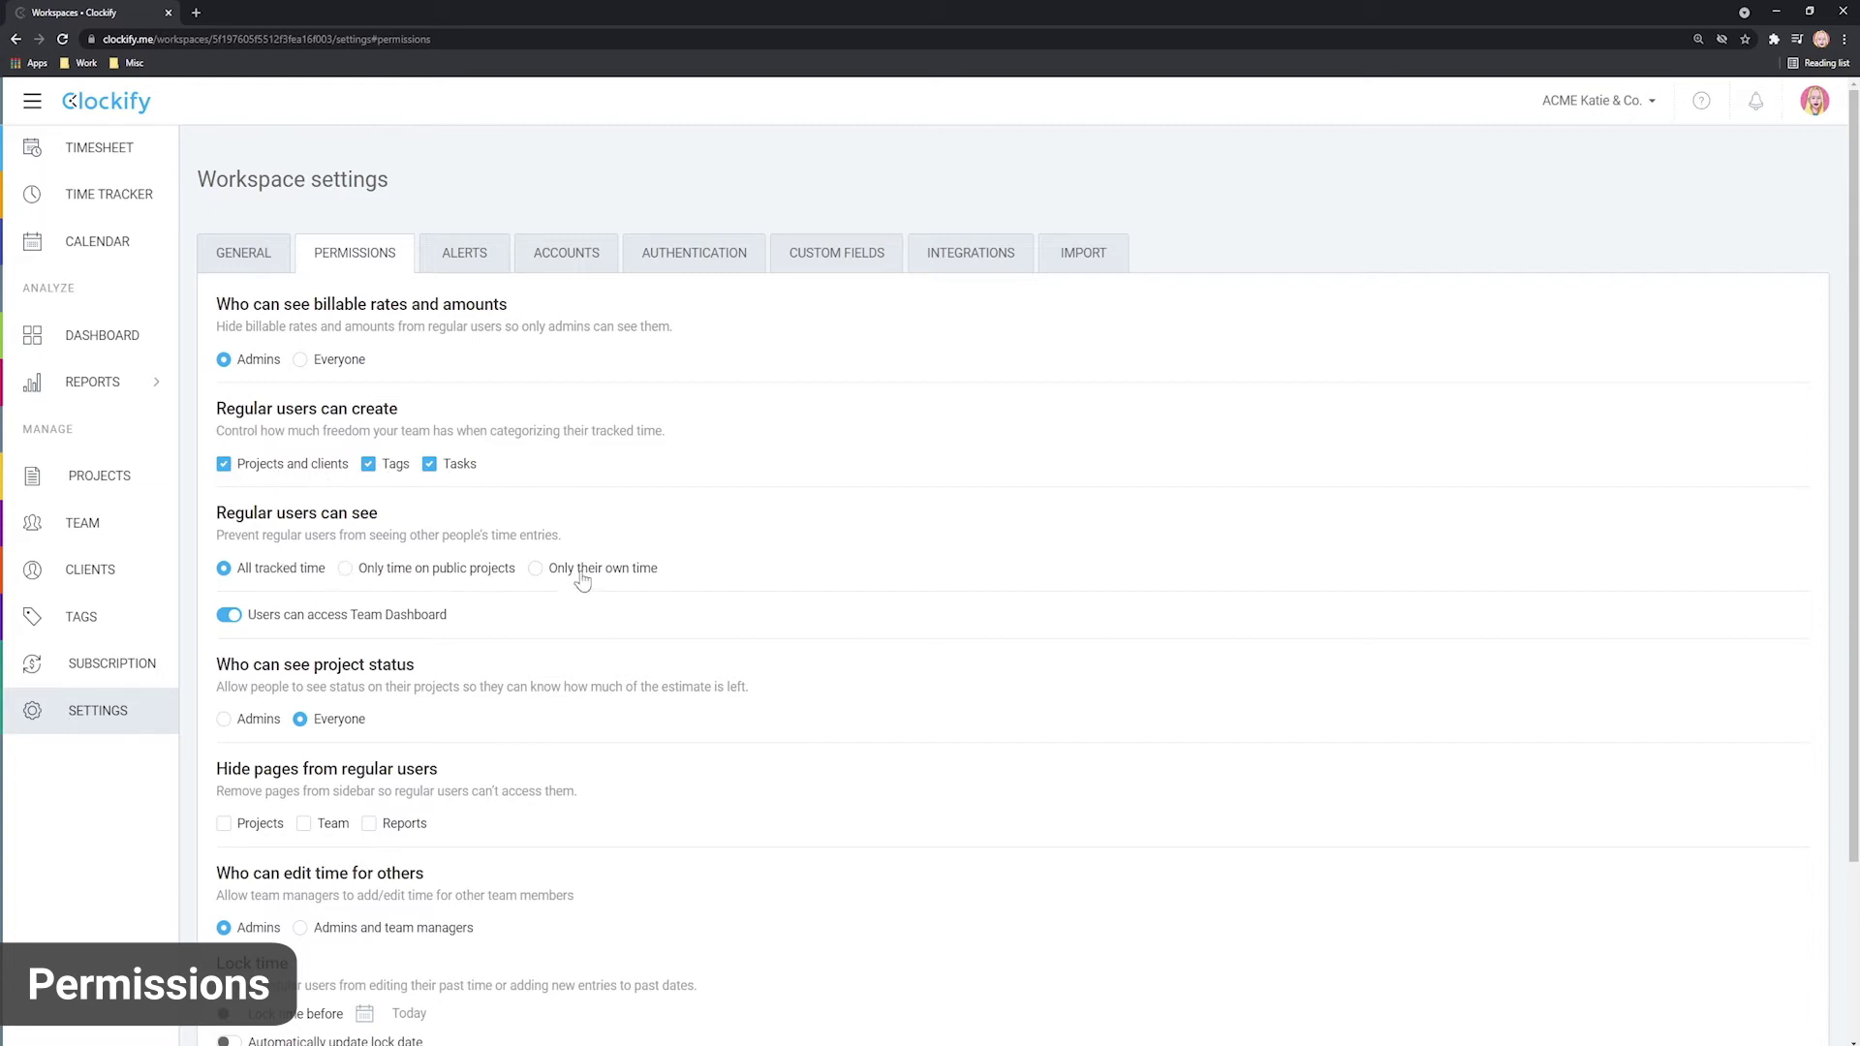
Scroll through the Permissions tab without changing any settings.
{"action": "scroll", "coordinate": [412, 719], "scroll_direction": "down", "scroll_amount": 2}
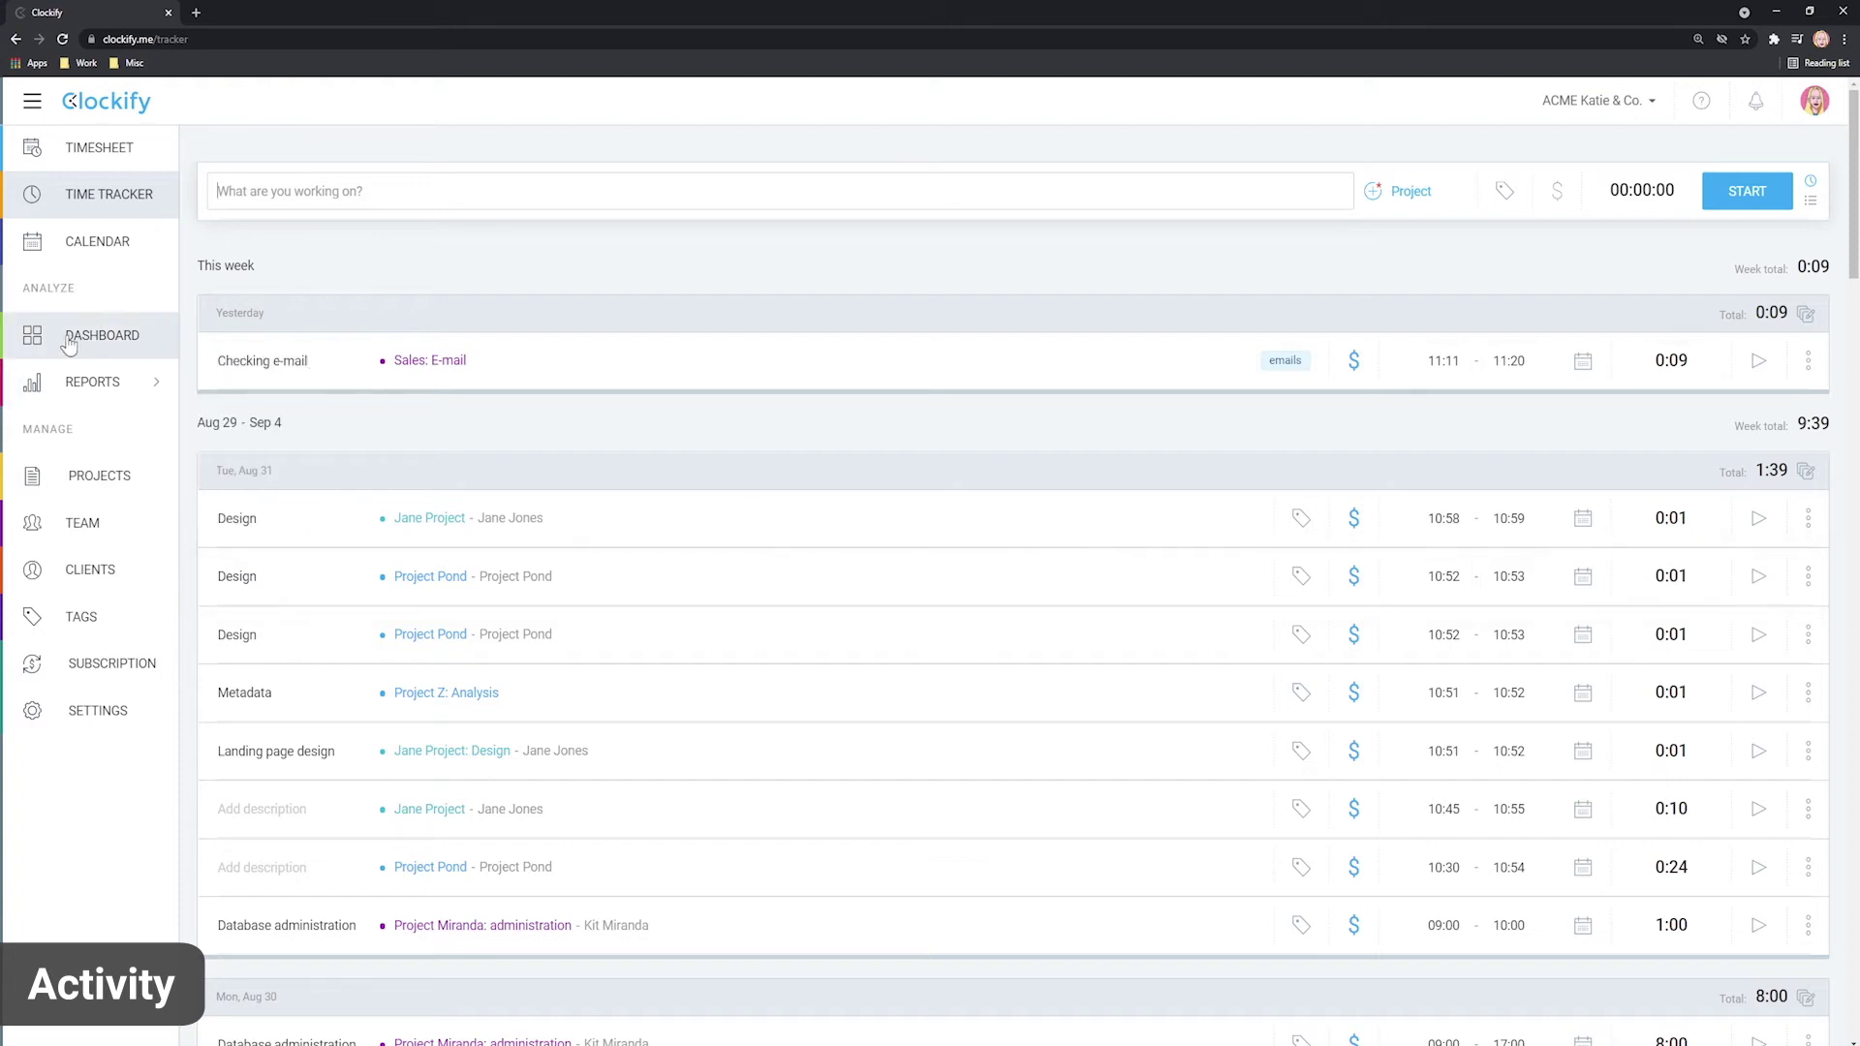
Pin the Team activities panel to the top of the Dashboard.
{"action": "left_click", "coordinate": [116, 341]}
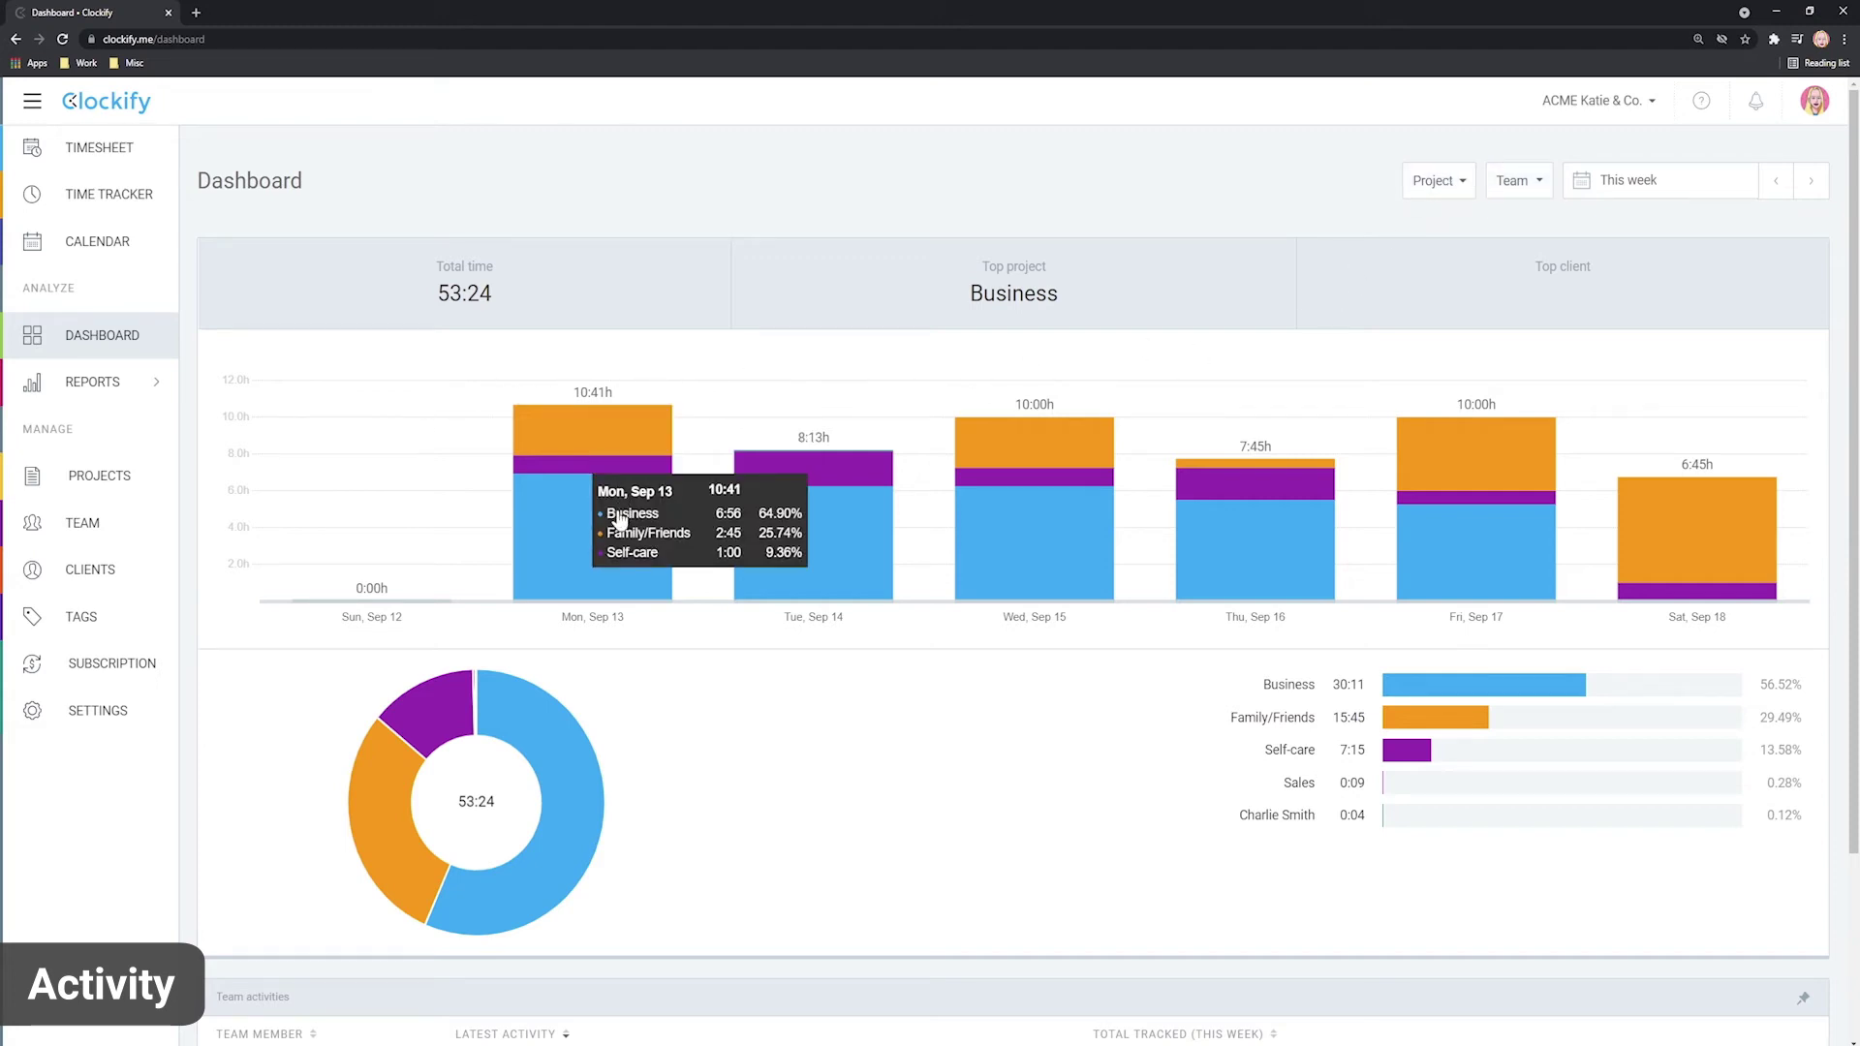
{"action": "mouse_move", "coordinate": [814, 503]}
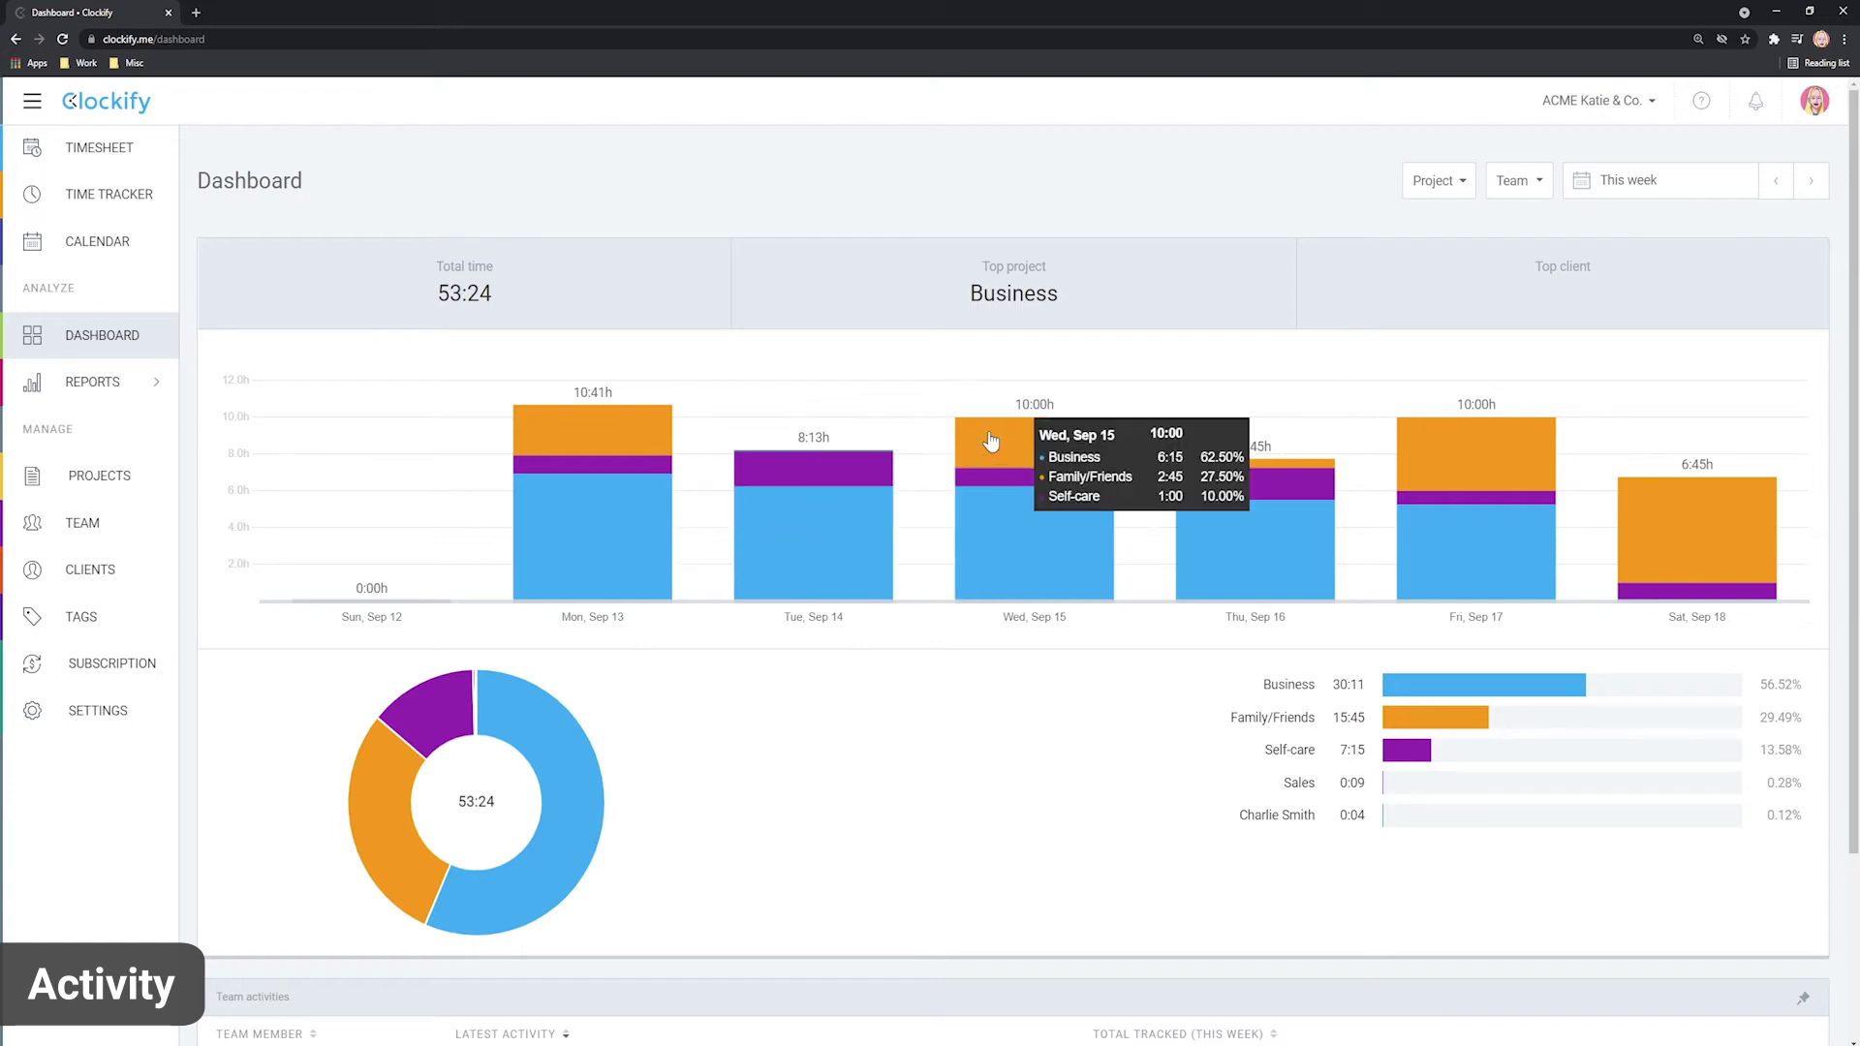
{"action": "mouse_move", "coordinate": [1208, 530]}
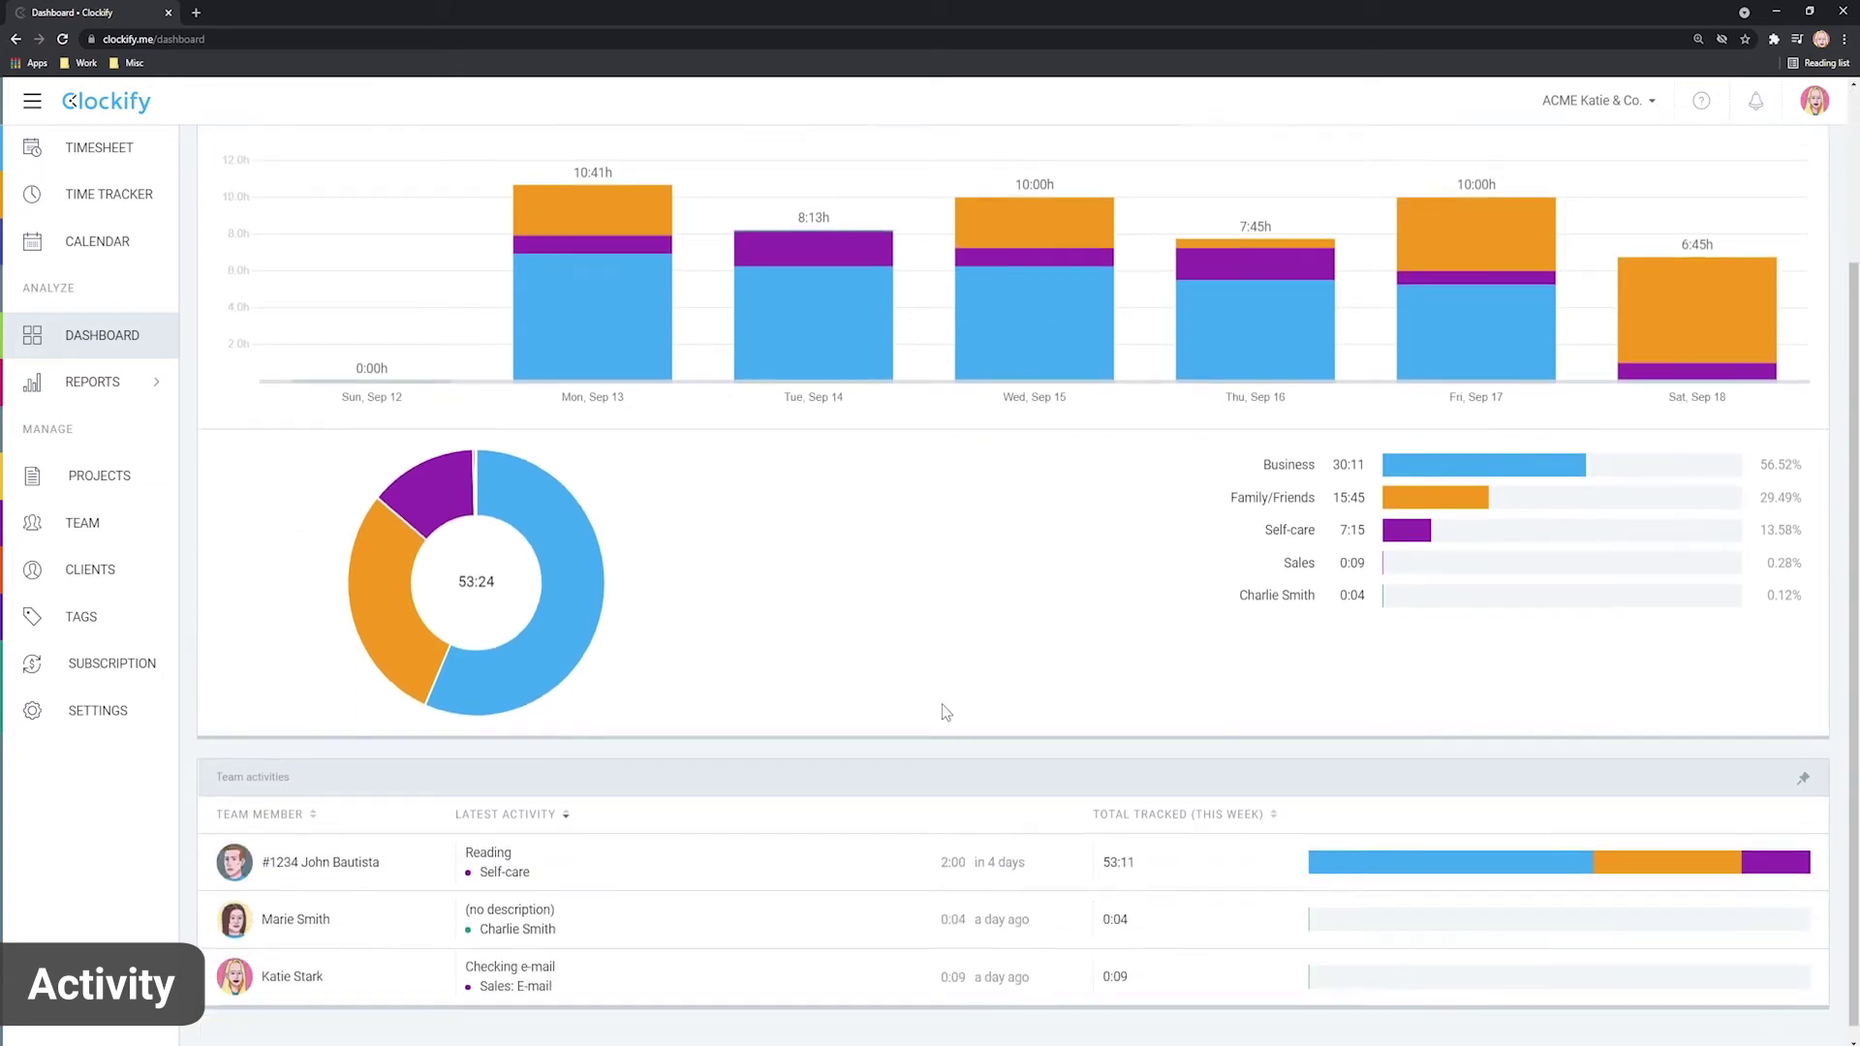
{"action": "scroll", "coordinate": [947, 710], "scroll_direction": "down", "scroll_amount": 3}
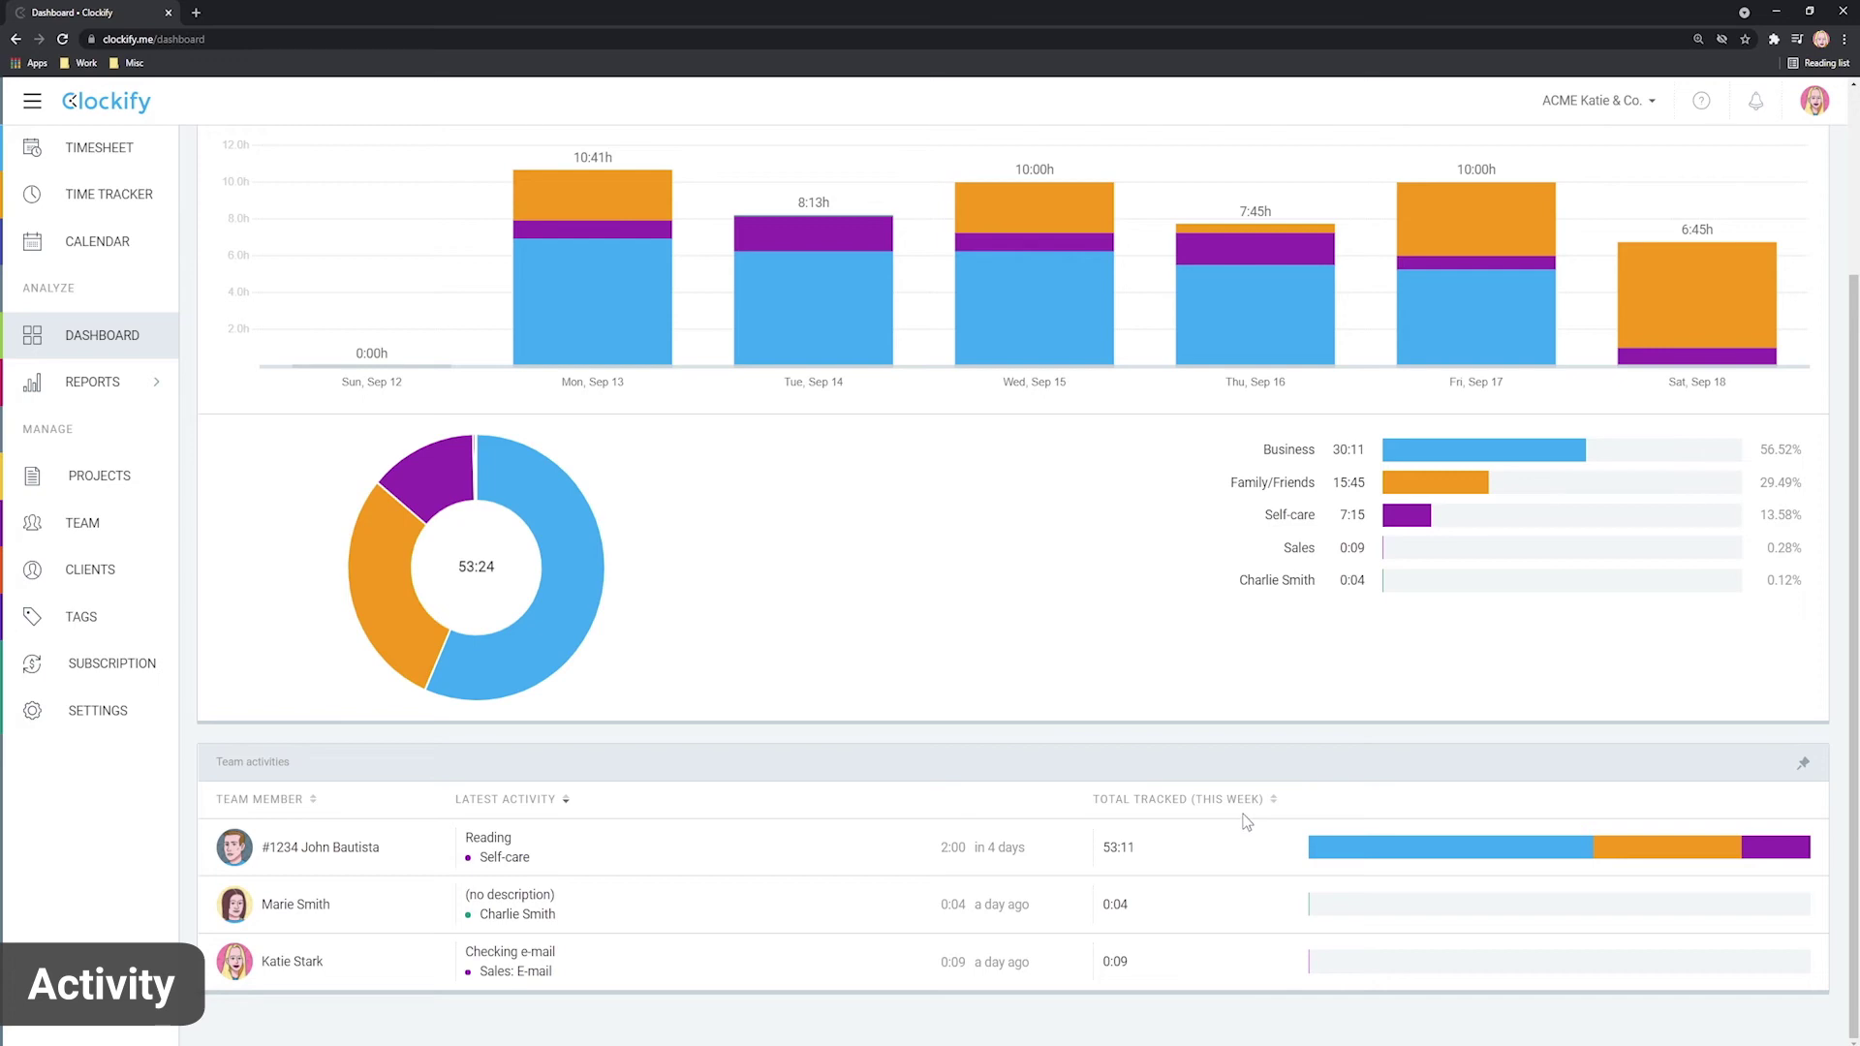
{"action": "left_click", "coordinate": [1804, 769]}
{"action": "scroll", "coordinate": [1155, 680], "scroll_direction": "up", "scroll_amount": 1}
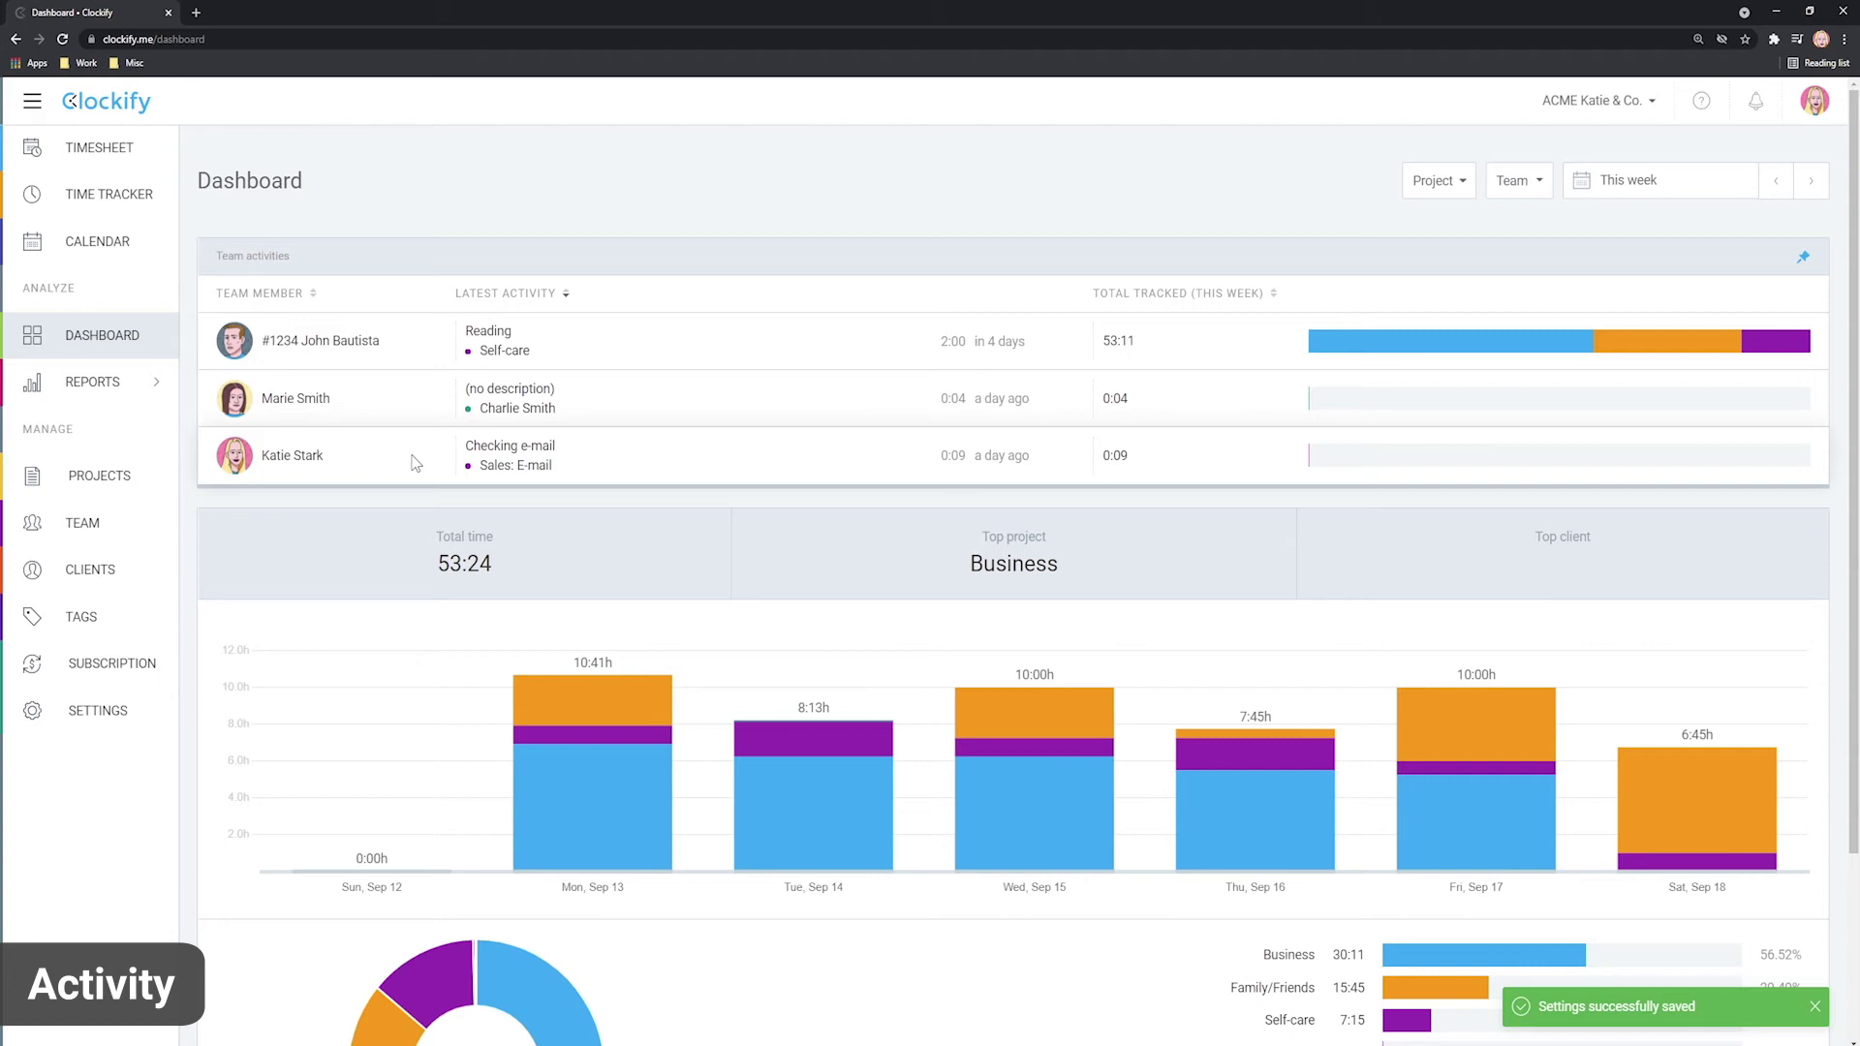
Switch the Calendar week view to show a teammate's time entries.
{"action": "left_click", "coordinate": [108, 241]}
{"action": "left_click", "coordinate": [1521, 157]}
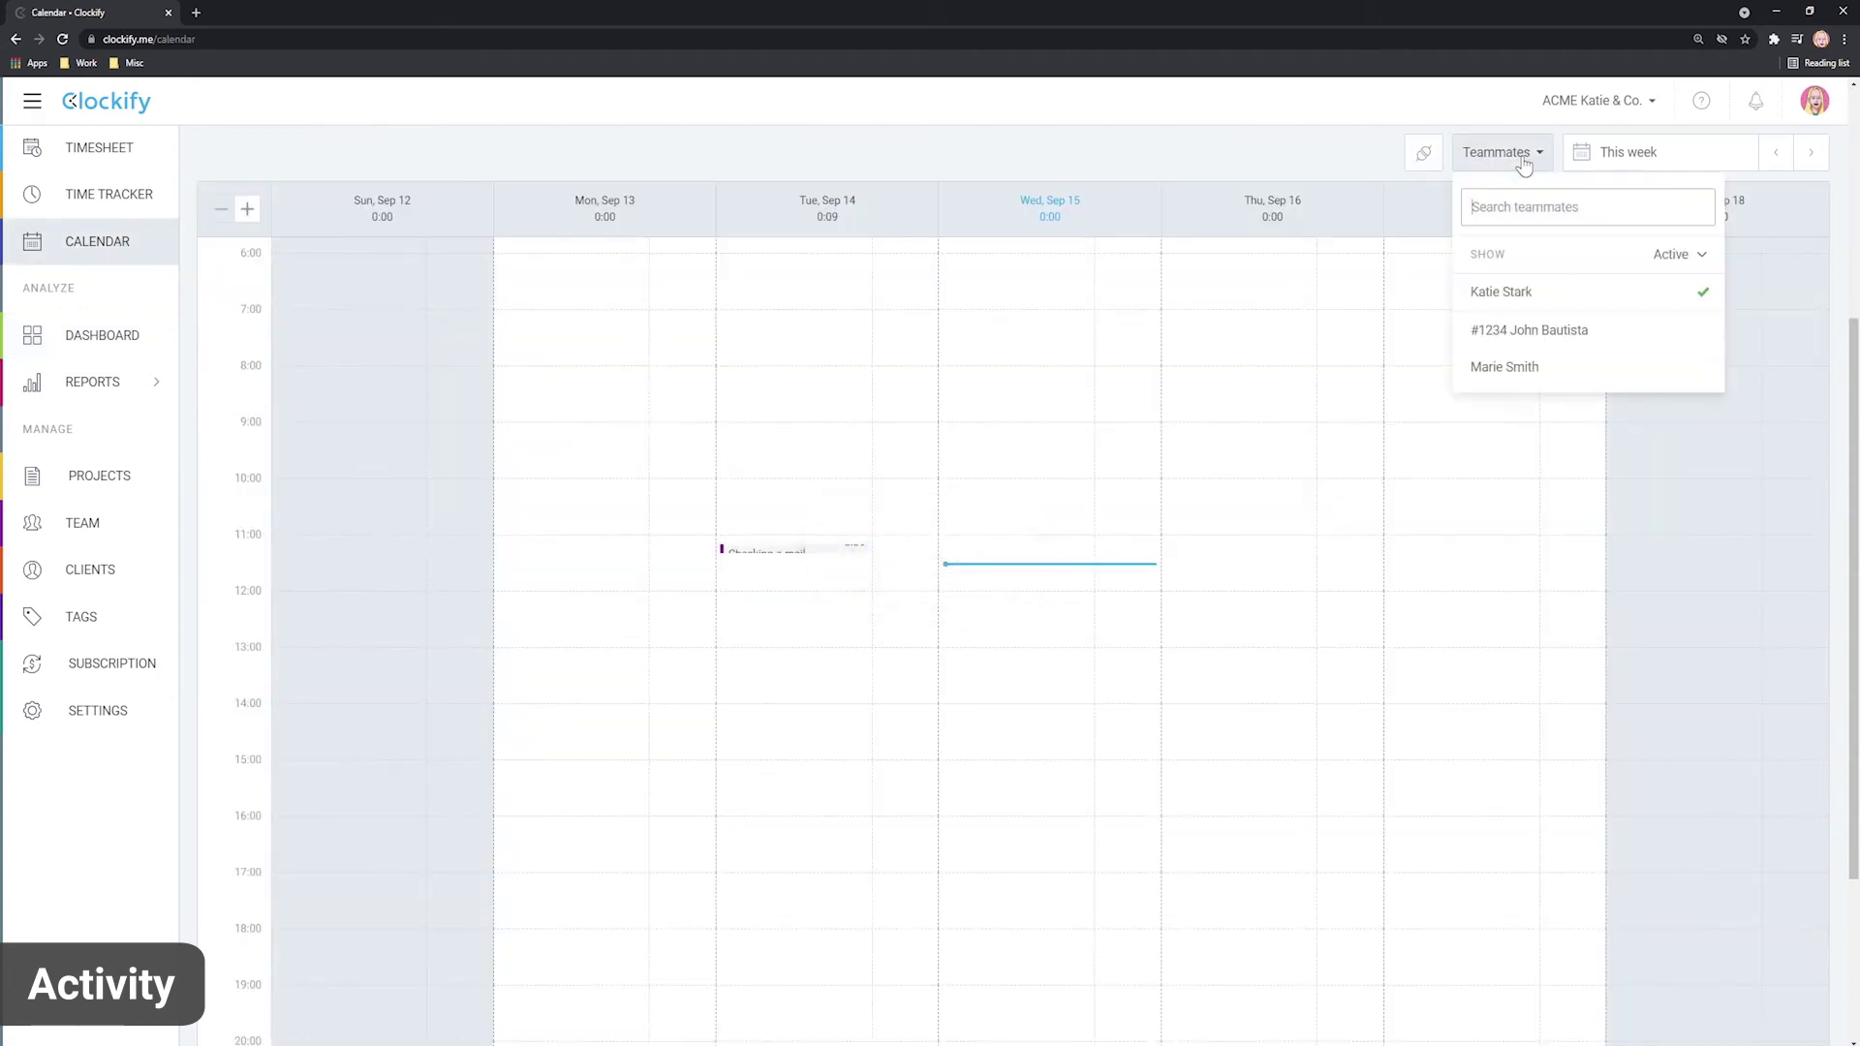
{"action": "left_click", "coordinate": [1521, 330]}
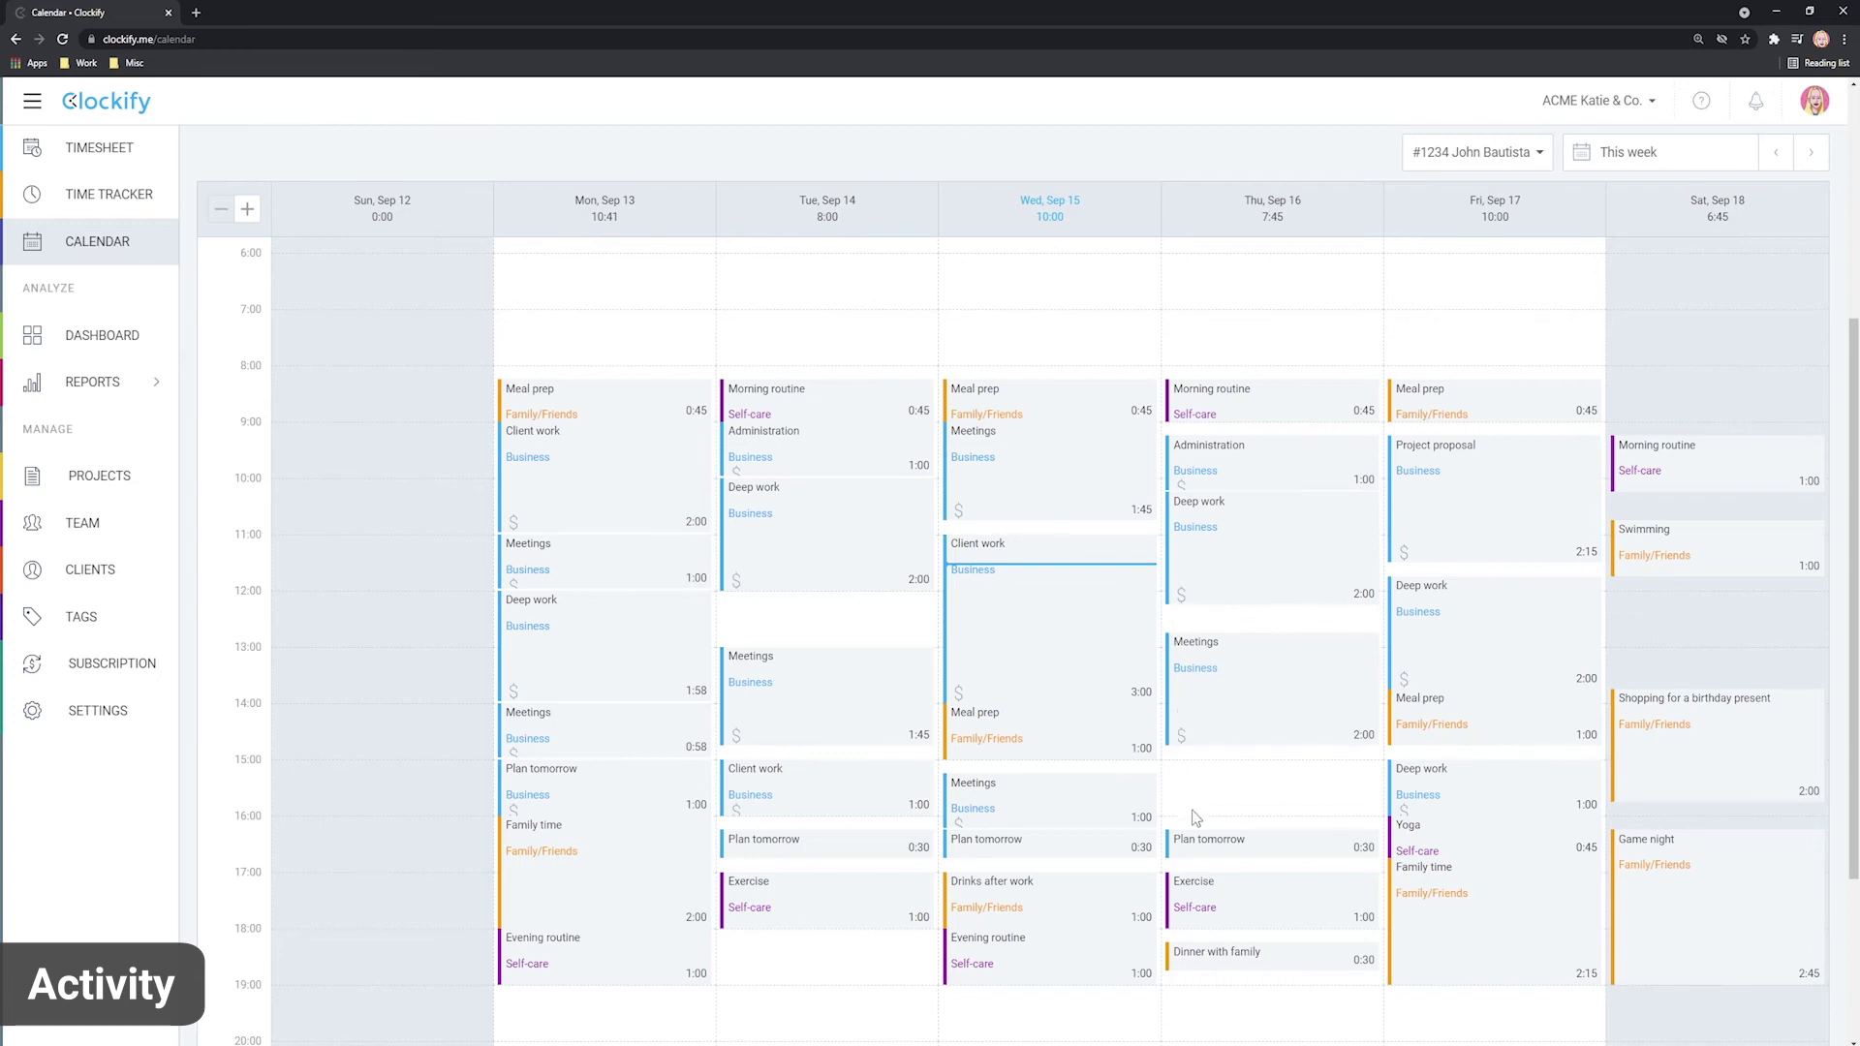
Bring up Workspace settings and scroll down through the General tab.
{"action": "left_click", "coordinate": [88, 712]}
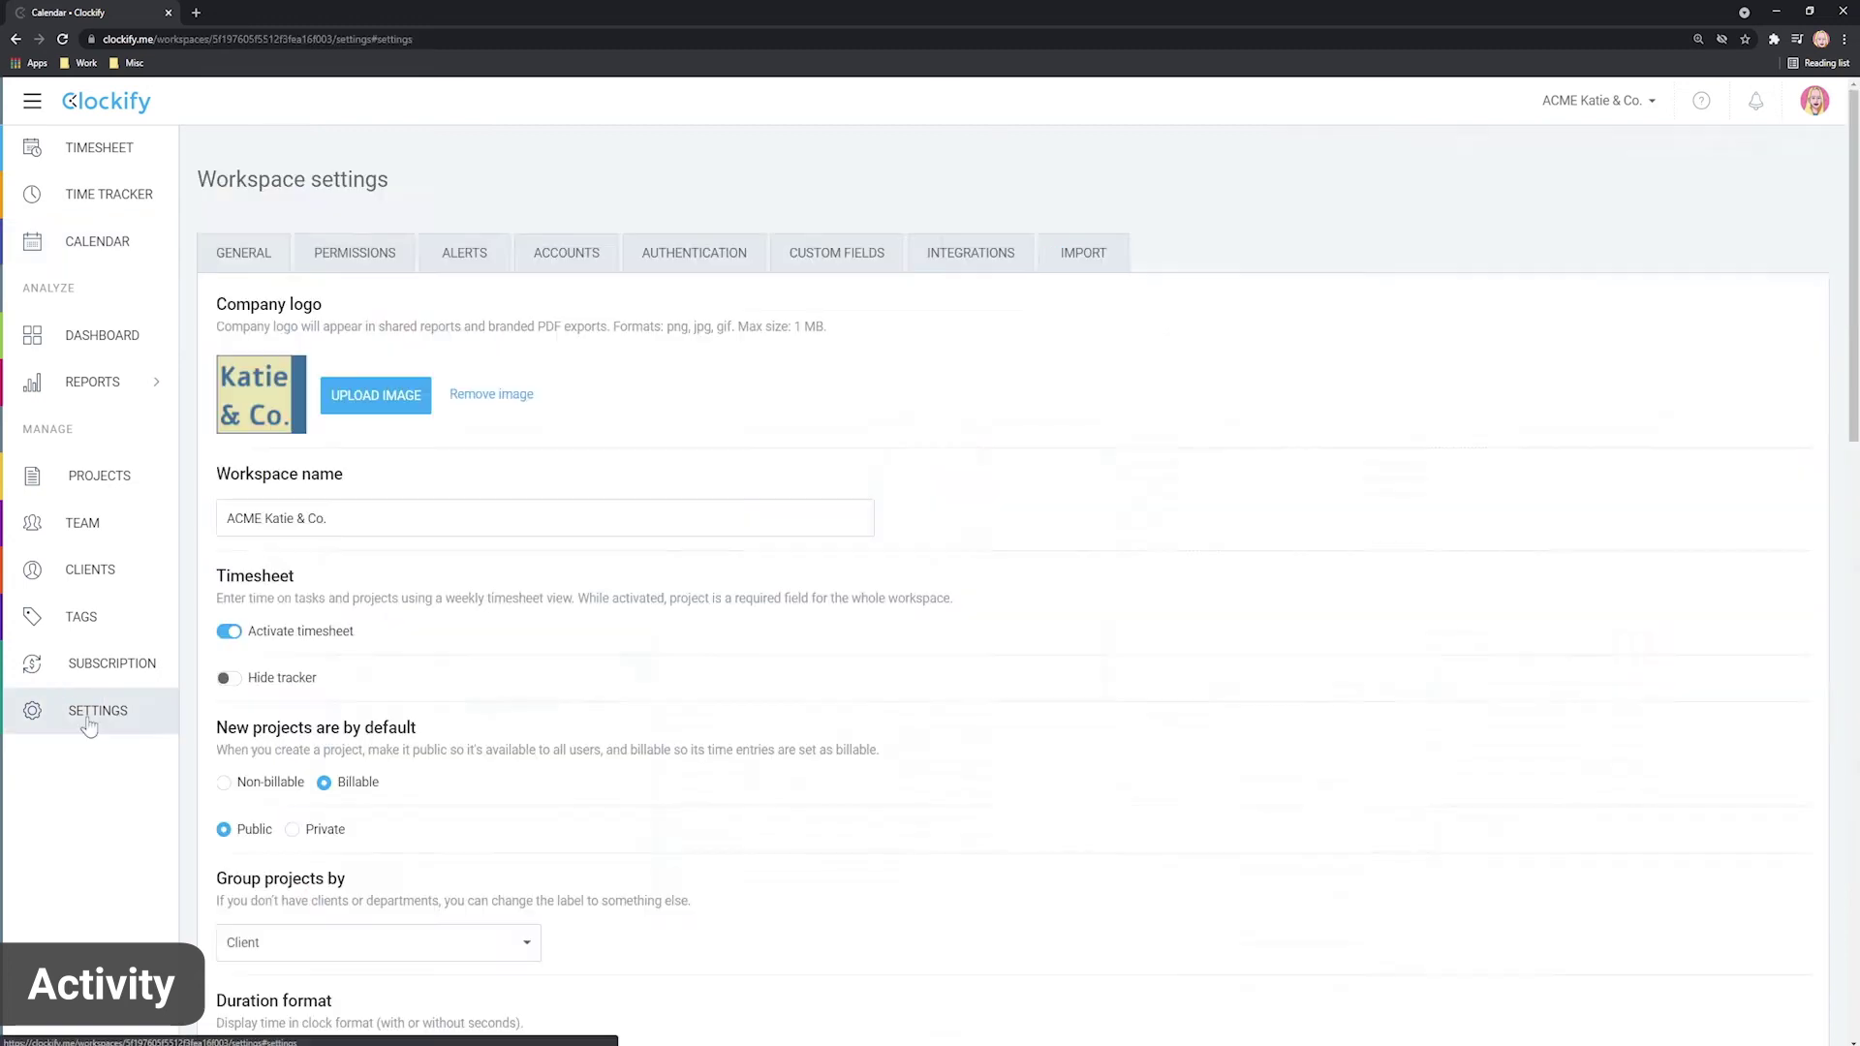
{"action": "scroll", "coordinate": [532, 678], "scroll_direction": "down", "scroll_amount": 8}
{"action": "scroll", "coordinate": [532, 750], "scroll_direction": "down", "scroll_amount": 8}
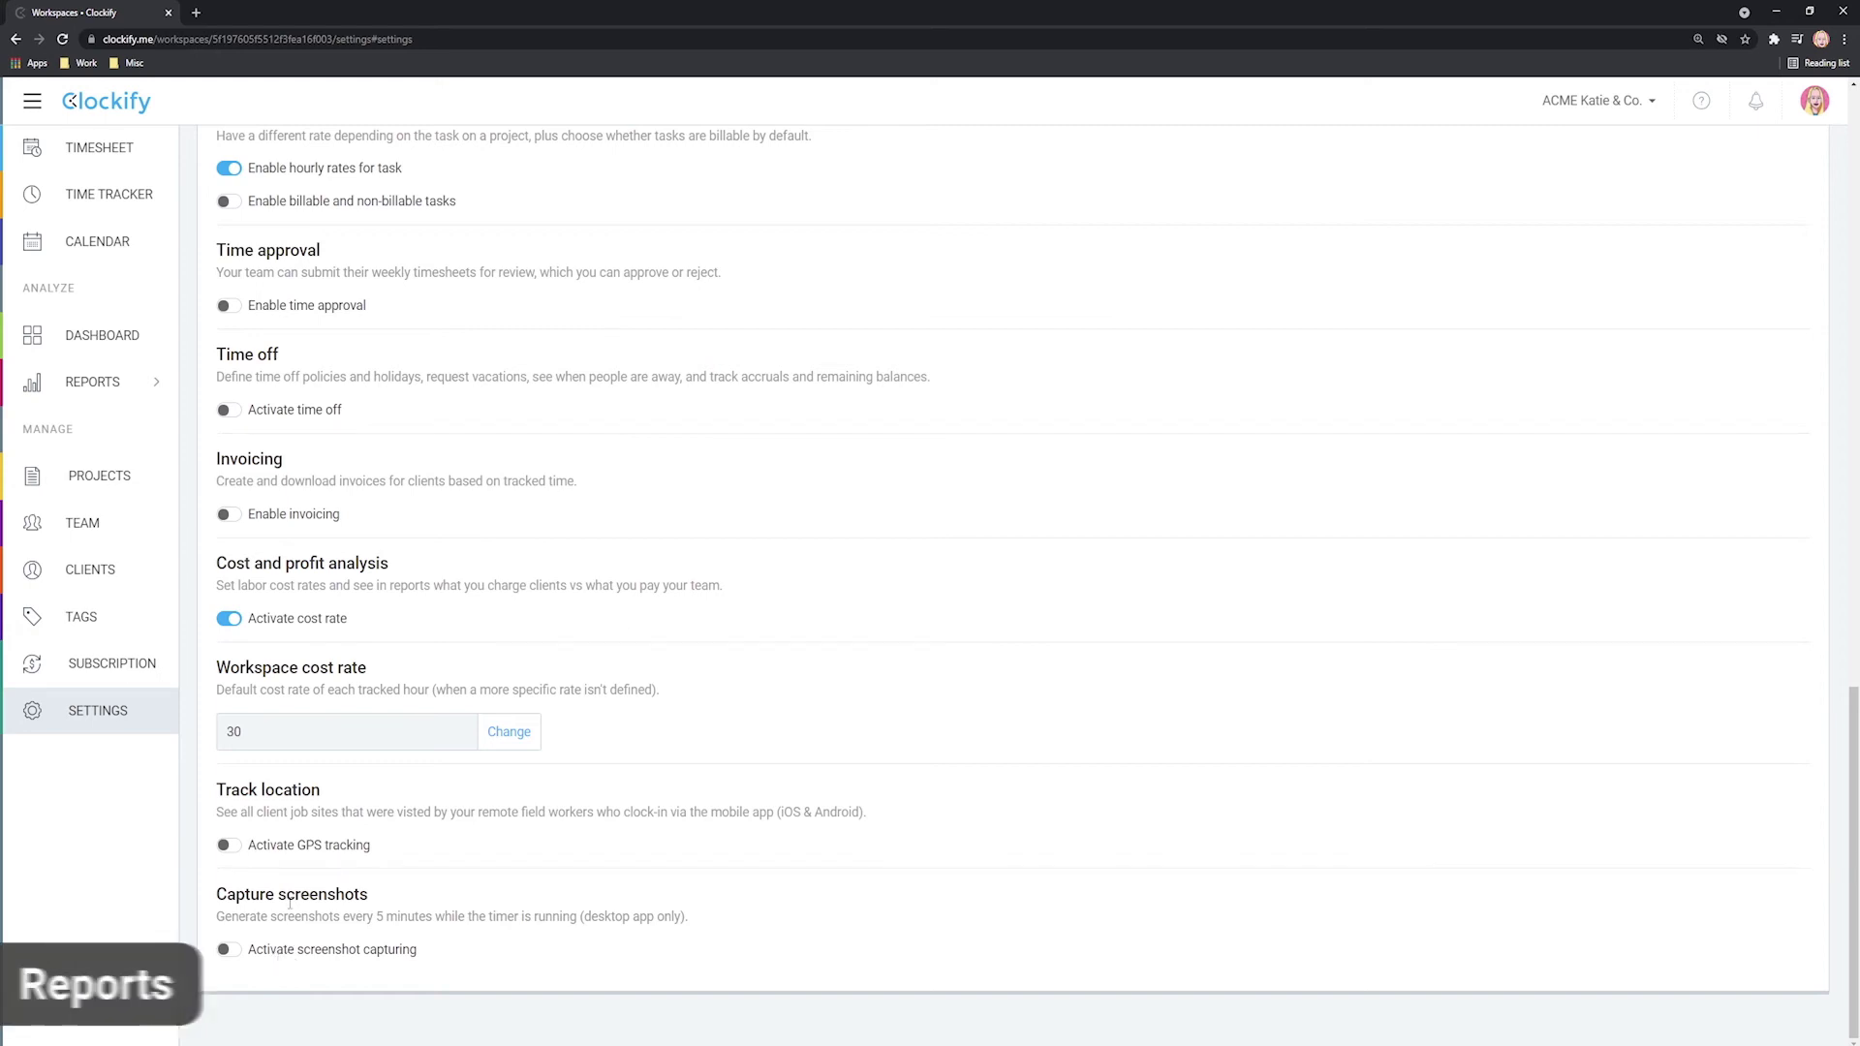
Set the Summary report to Last month, grouped by project then by Date.
{"action": "left_click", "coordinate": [151, 384]}
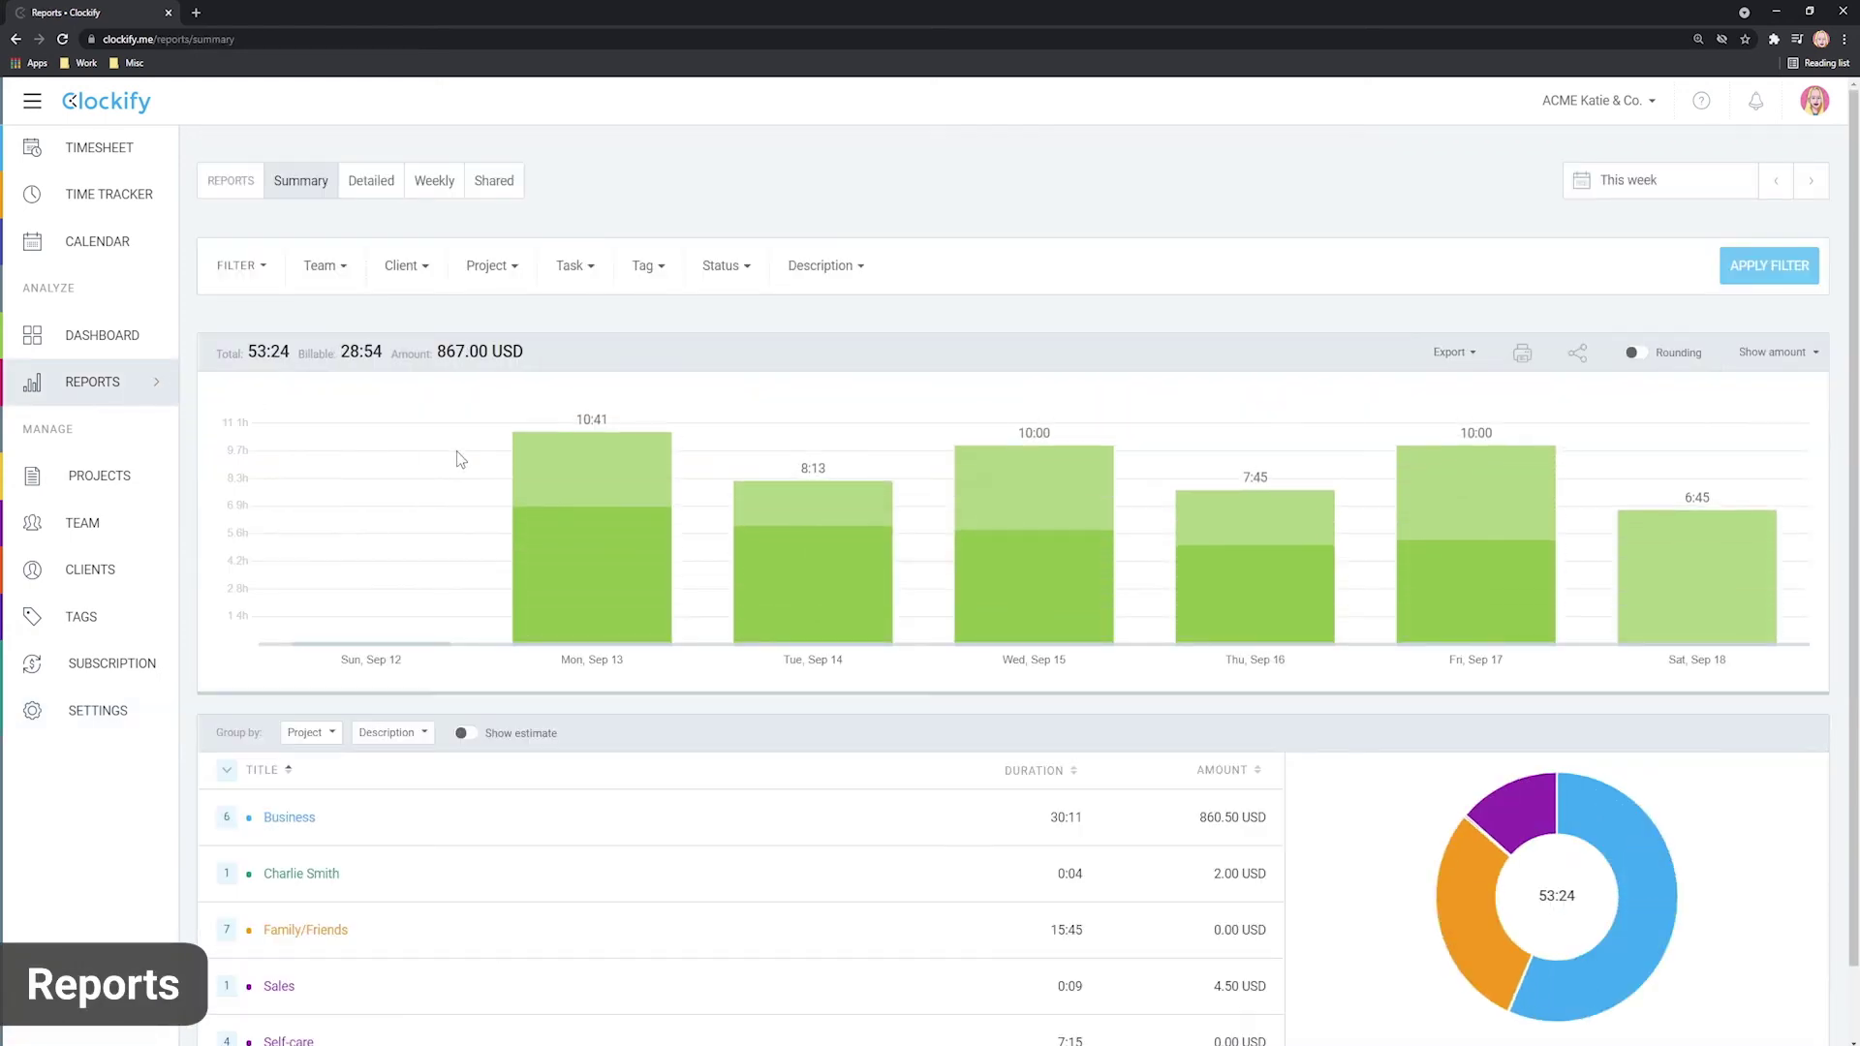
{"action": "mouse_move", "coordinate": [614, 577]}
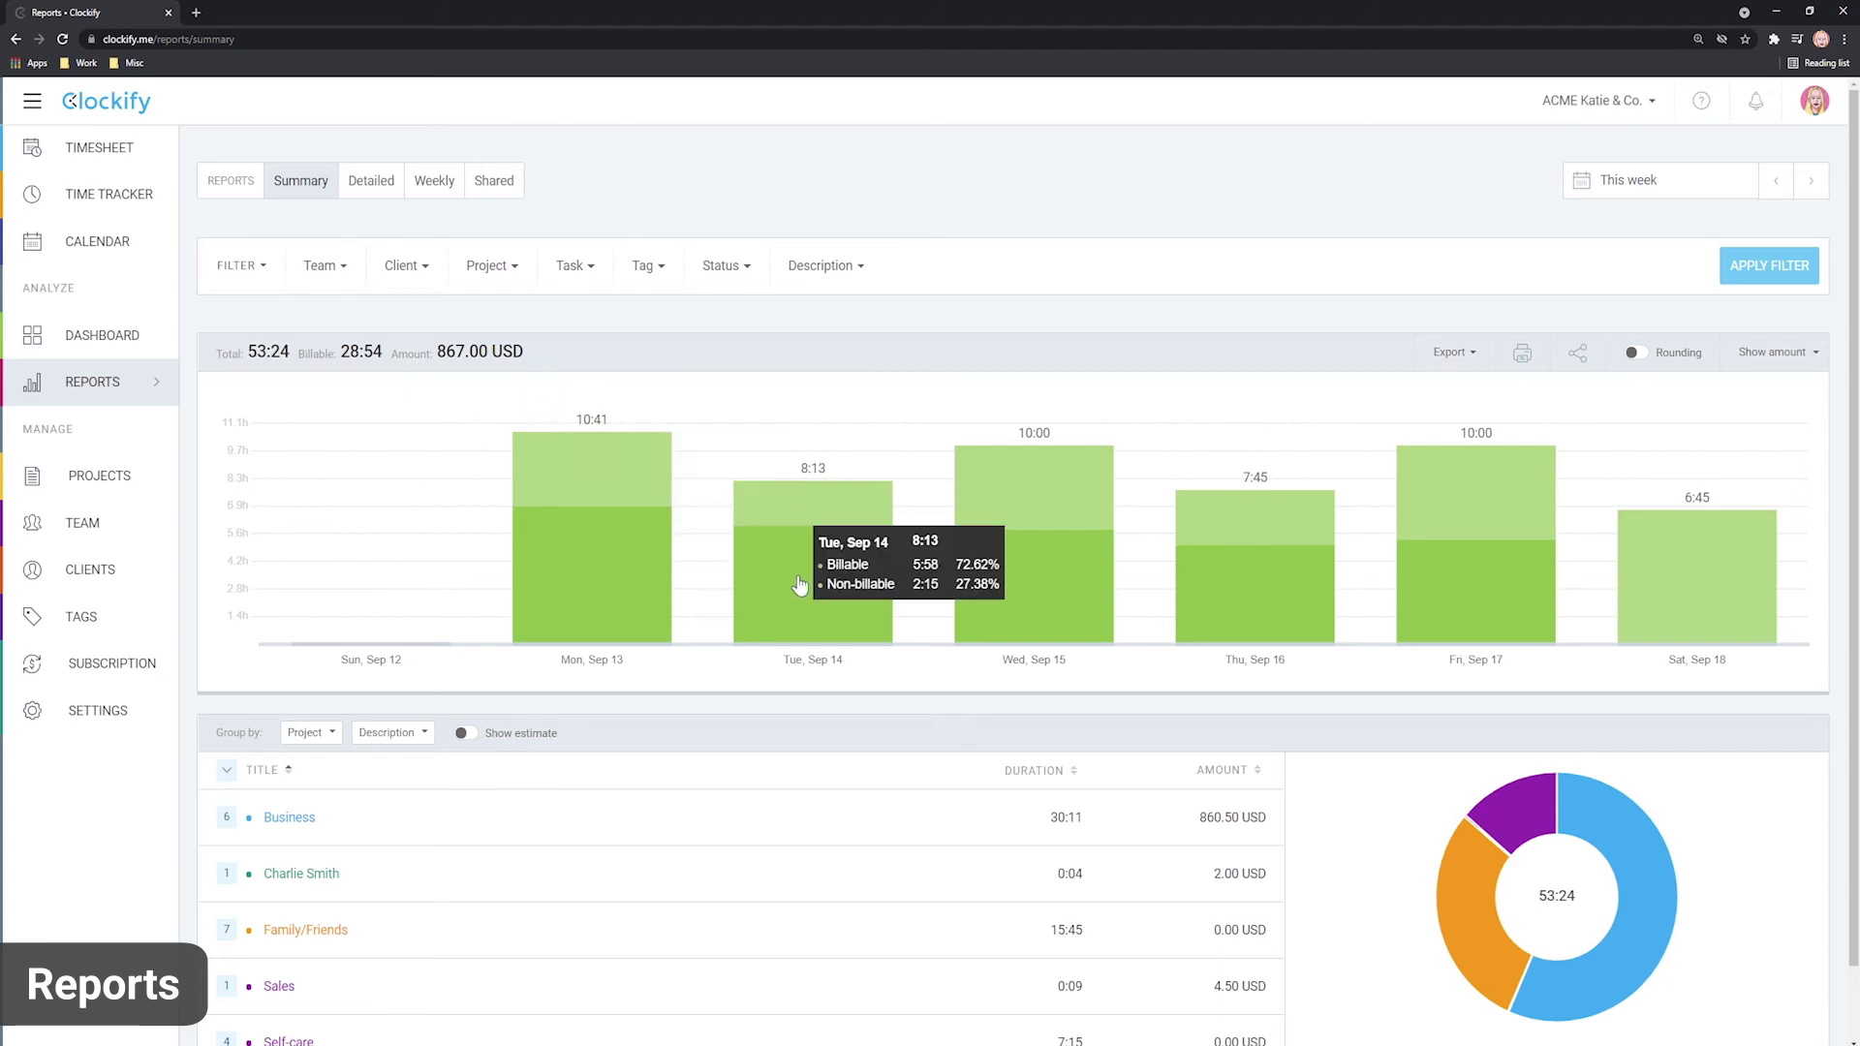
{"action": "mouse_move", "coordinate": [1010, 486]}
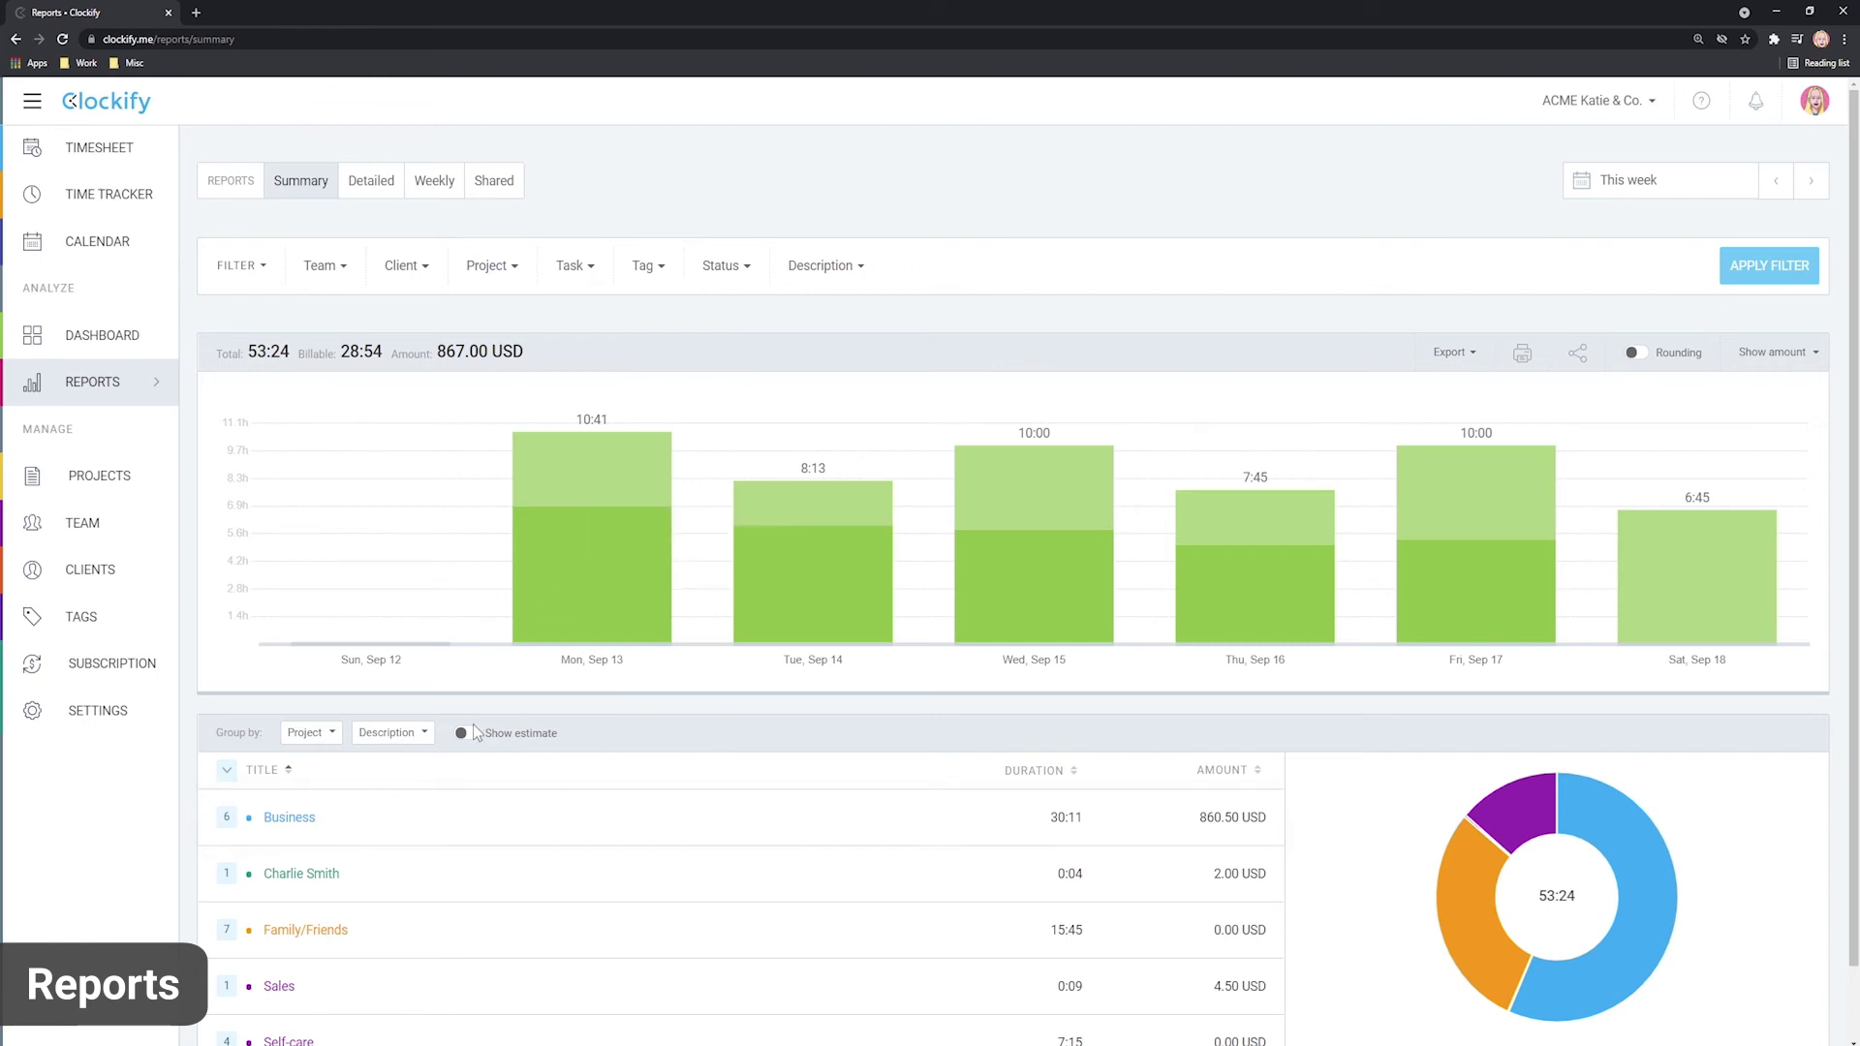
{"action": "left_click", "coordinate": [1658, 182]}
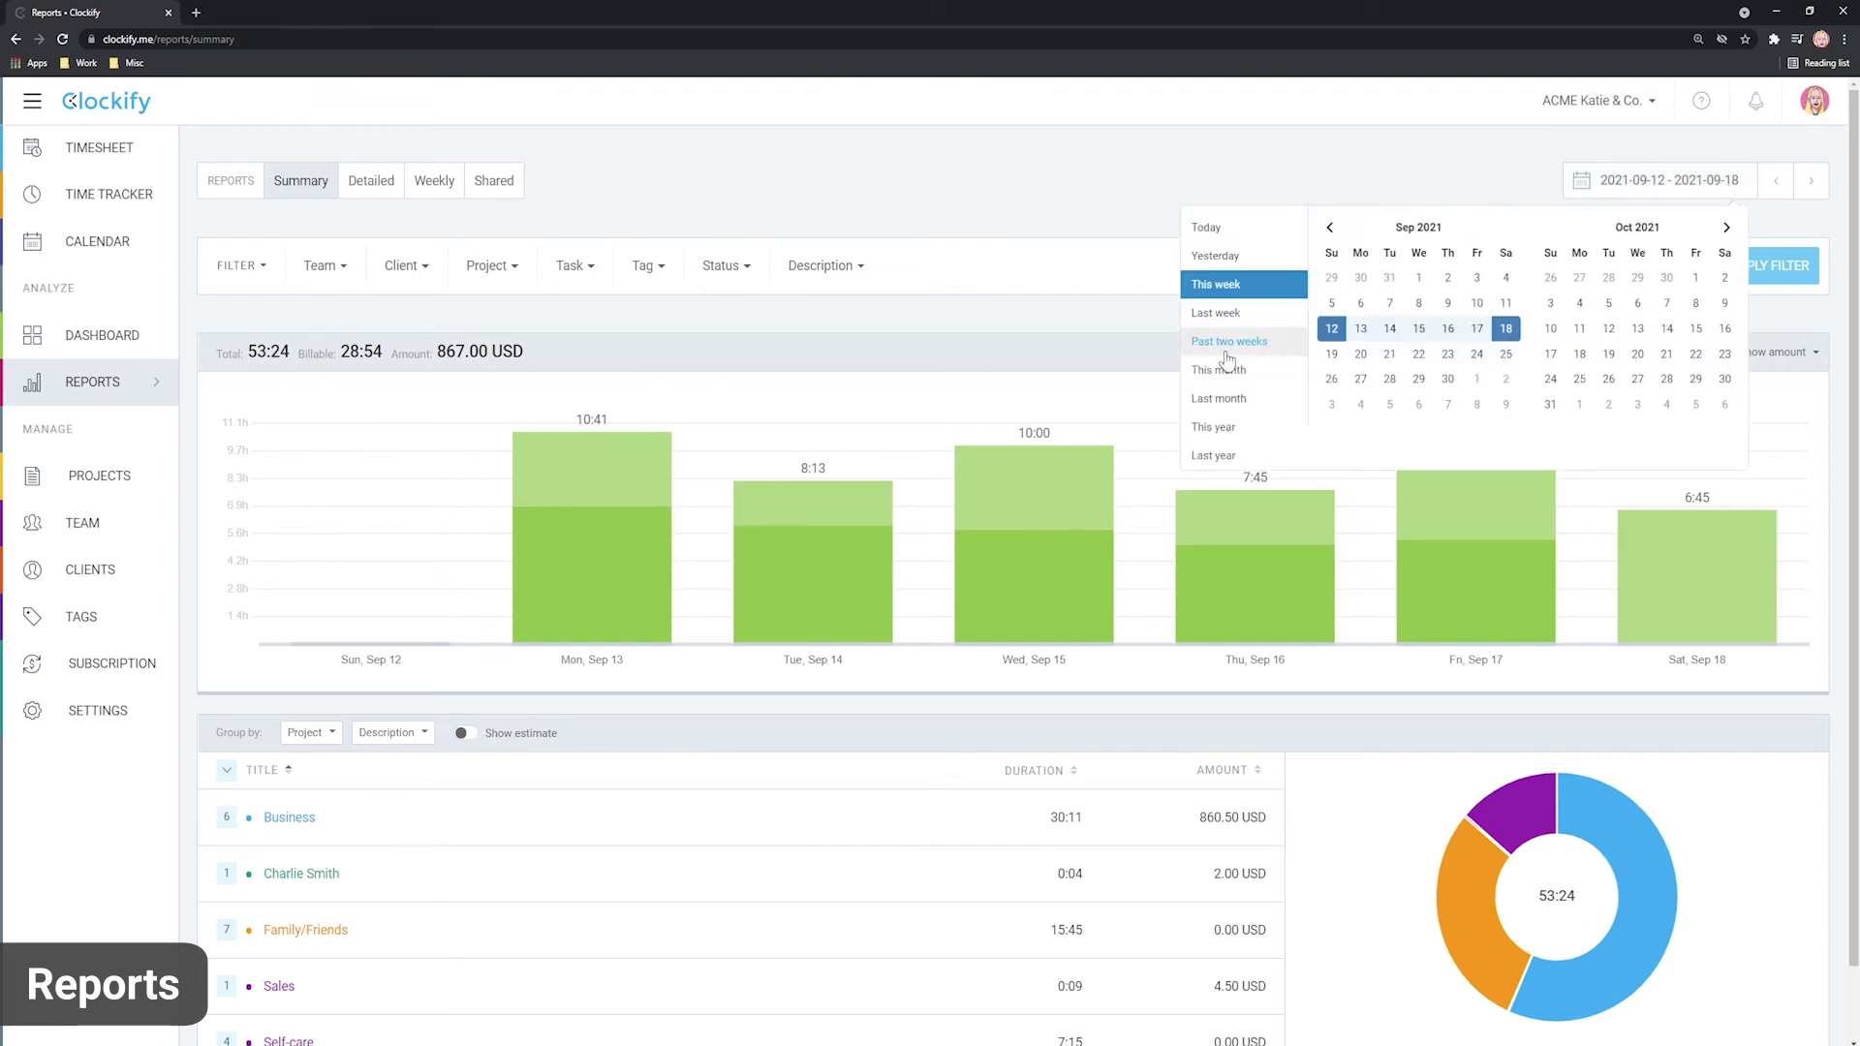
{"action": "left_click", "coordinate": [1220, 398]}
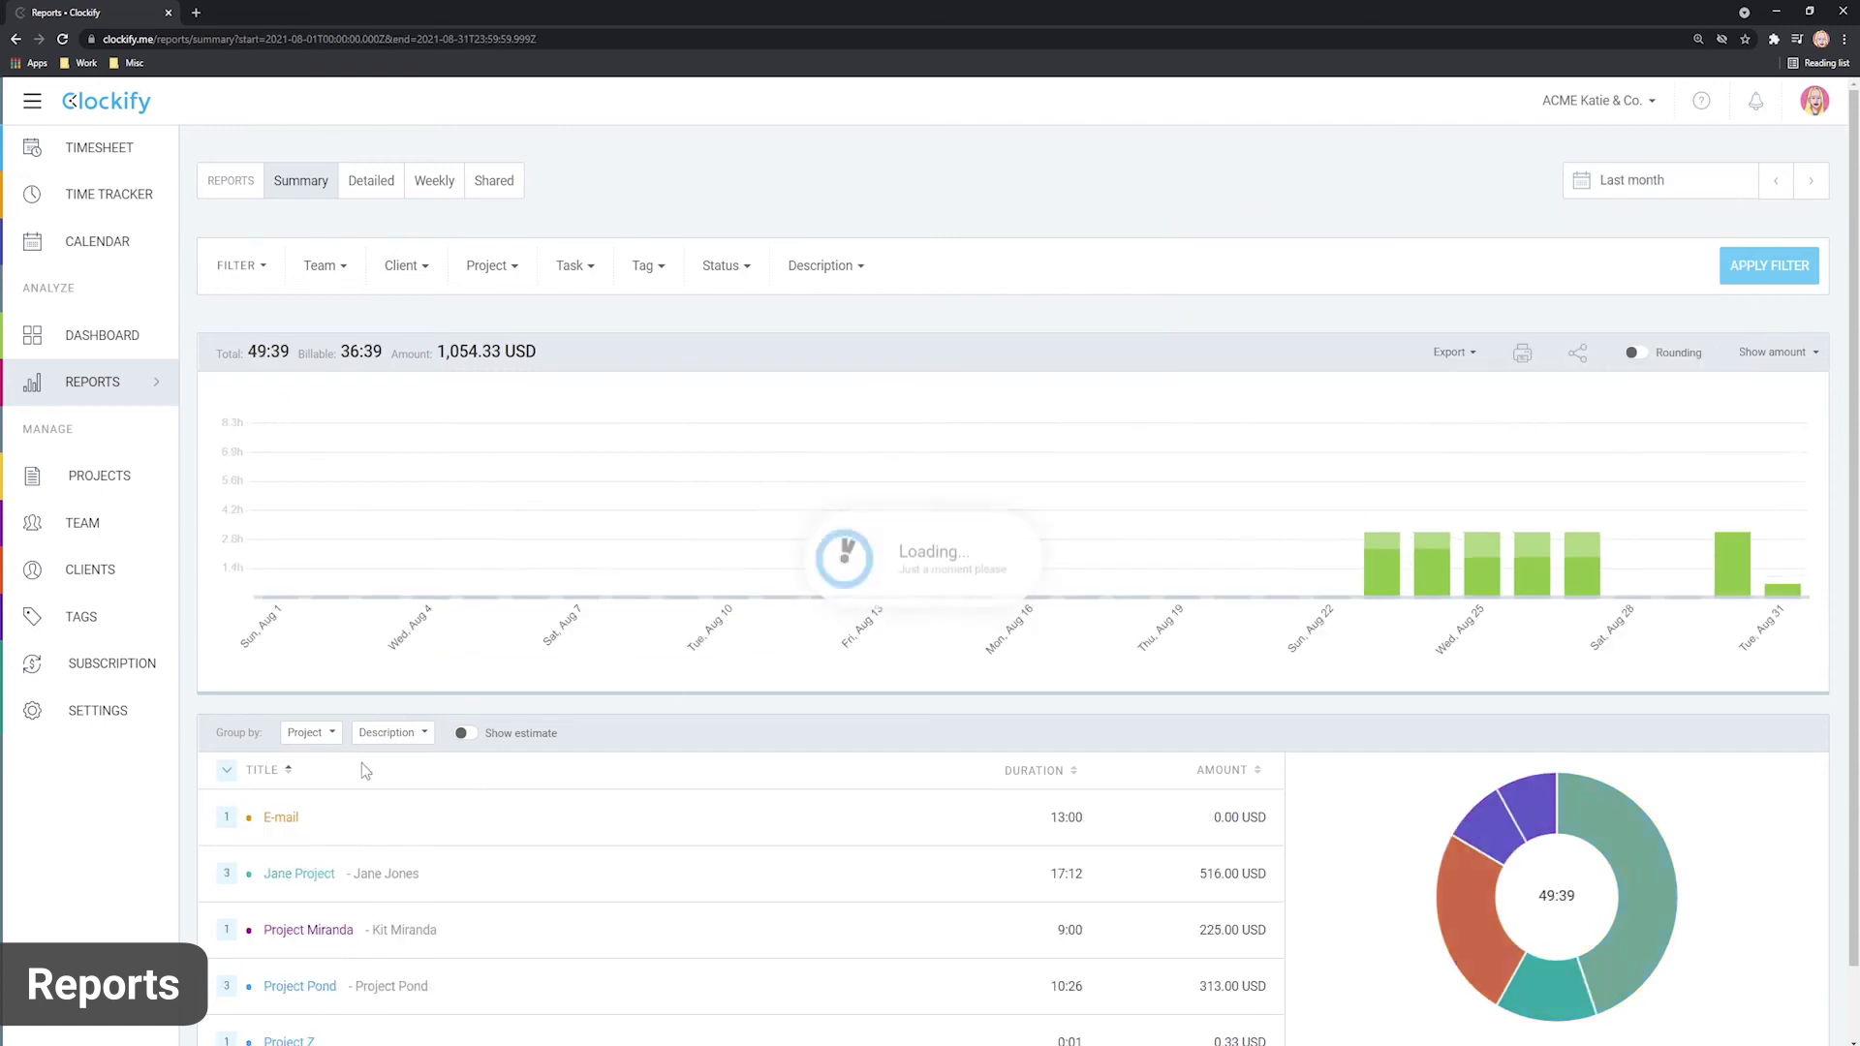
{"action": "left_click", "coordinate": [400, 736]}
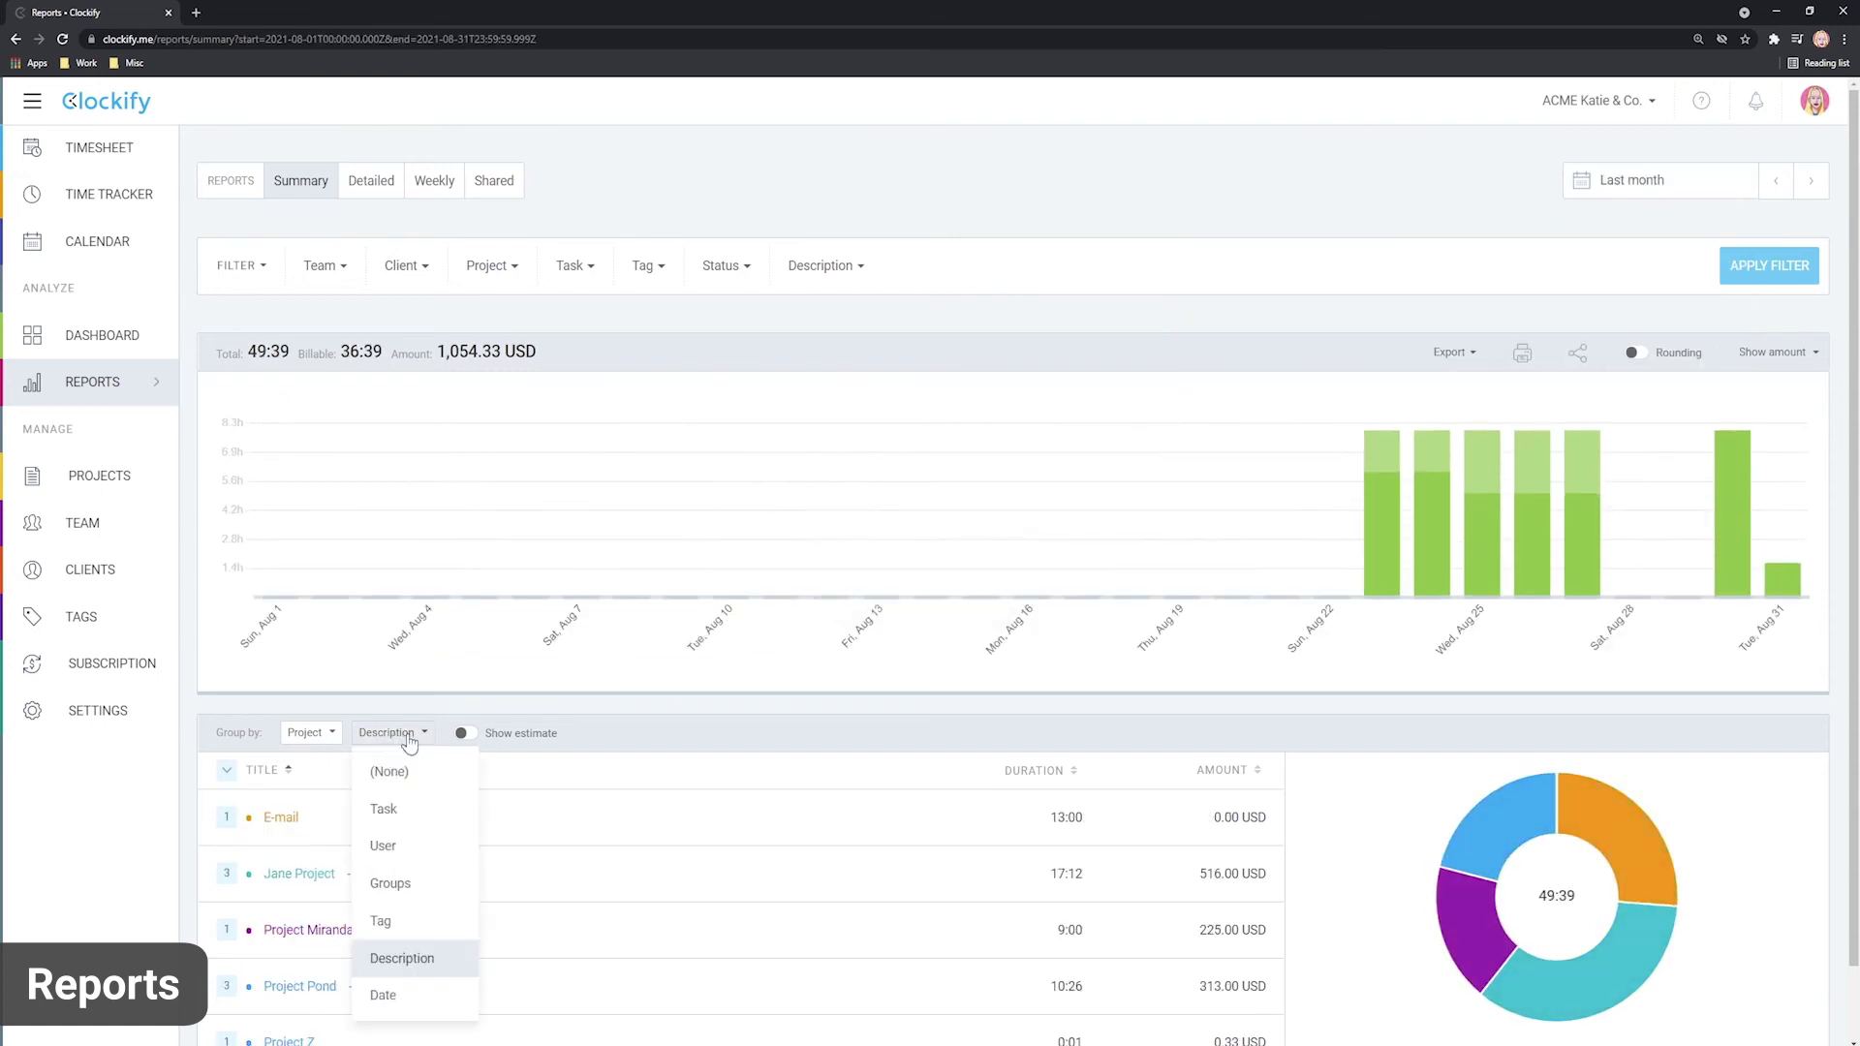
{"action": "left_click", "coordinate": [384, 995]}
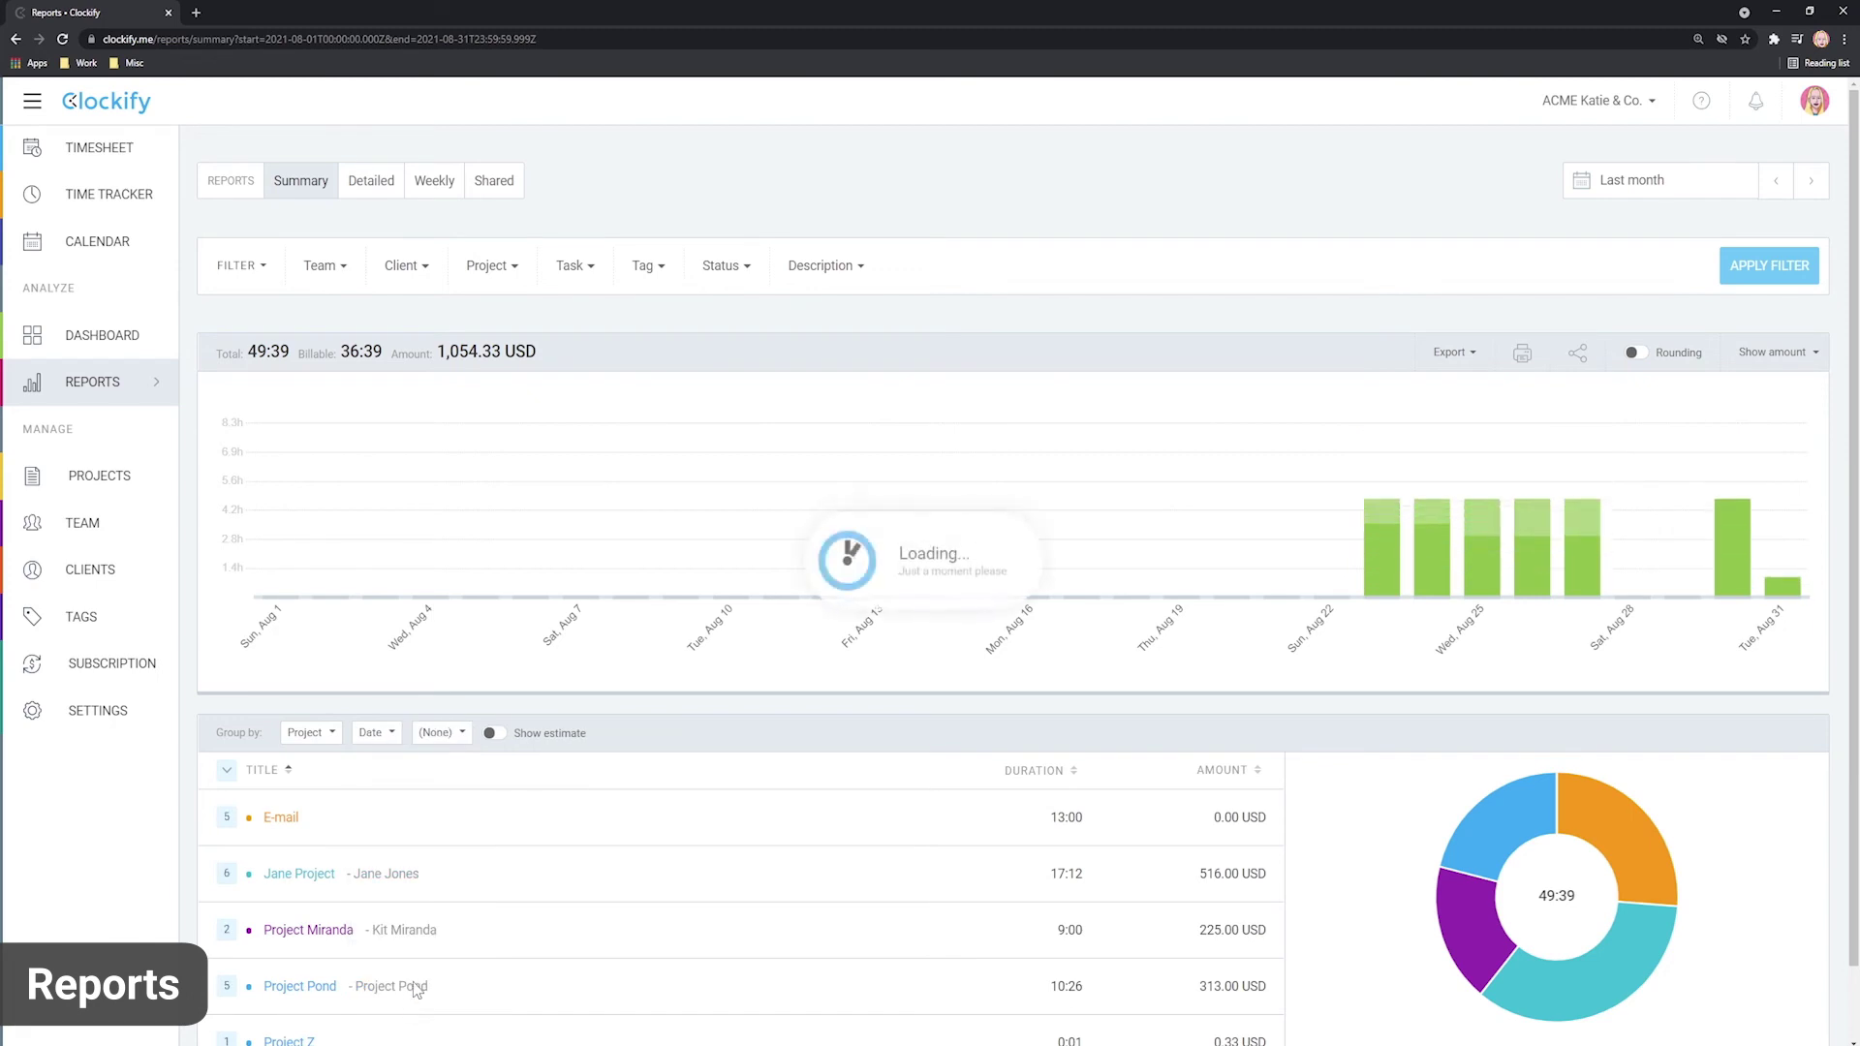
Inspect the E-mail project's daily entries, then show cost instead of amount (1,176.00 USD total).
{"action": "left_click", "coordinate": [453, 736]}
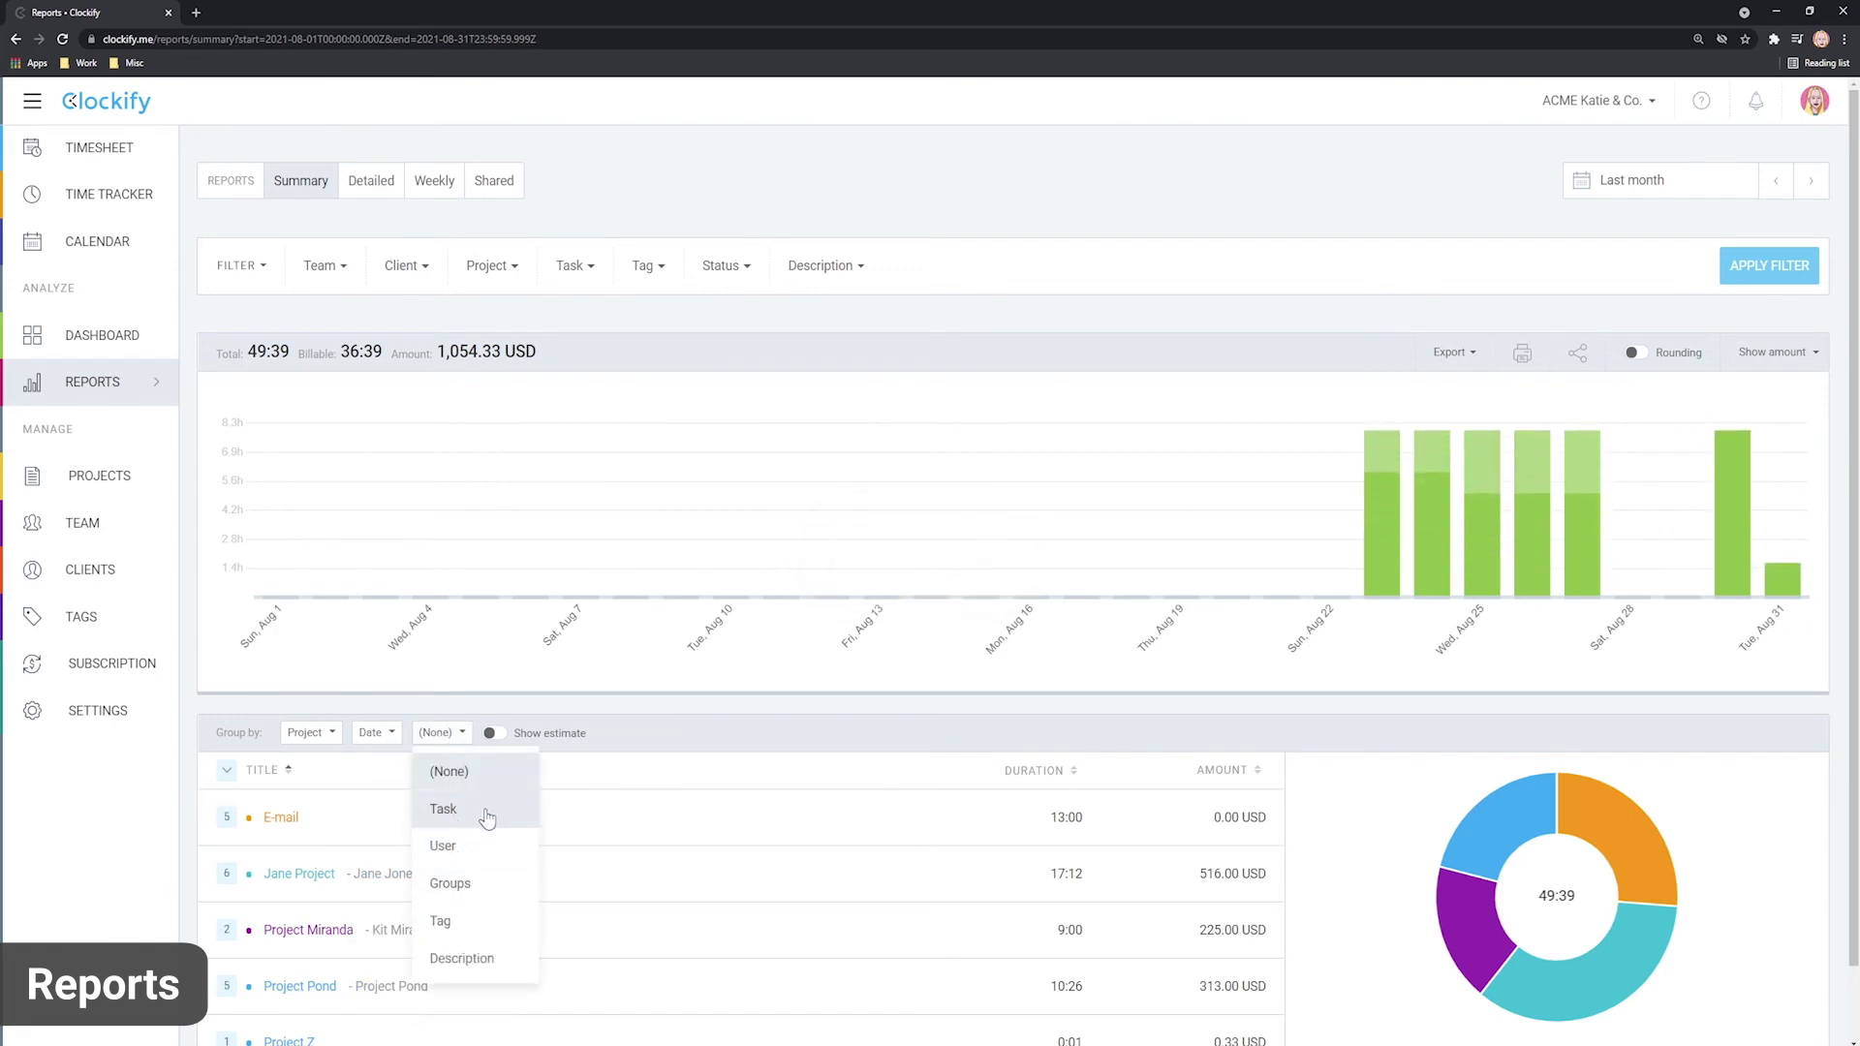
{"action": "scroll", "coordinate": [639, 852], "scroll_direction": "down", "scroll_amount": 1}
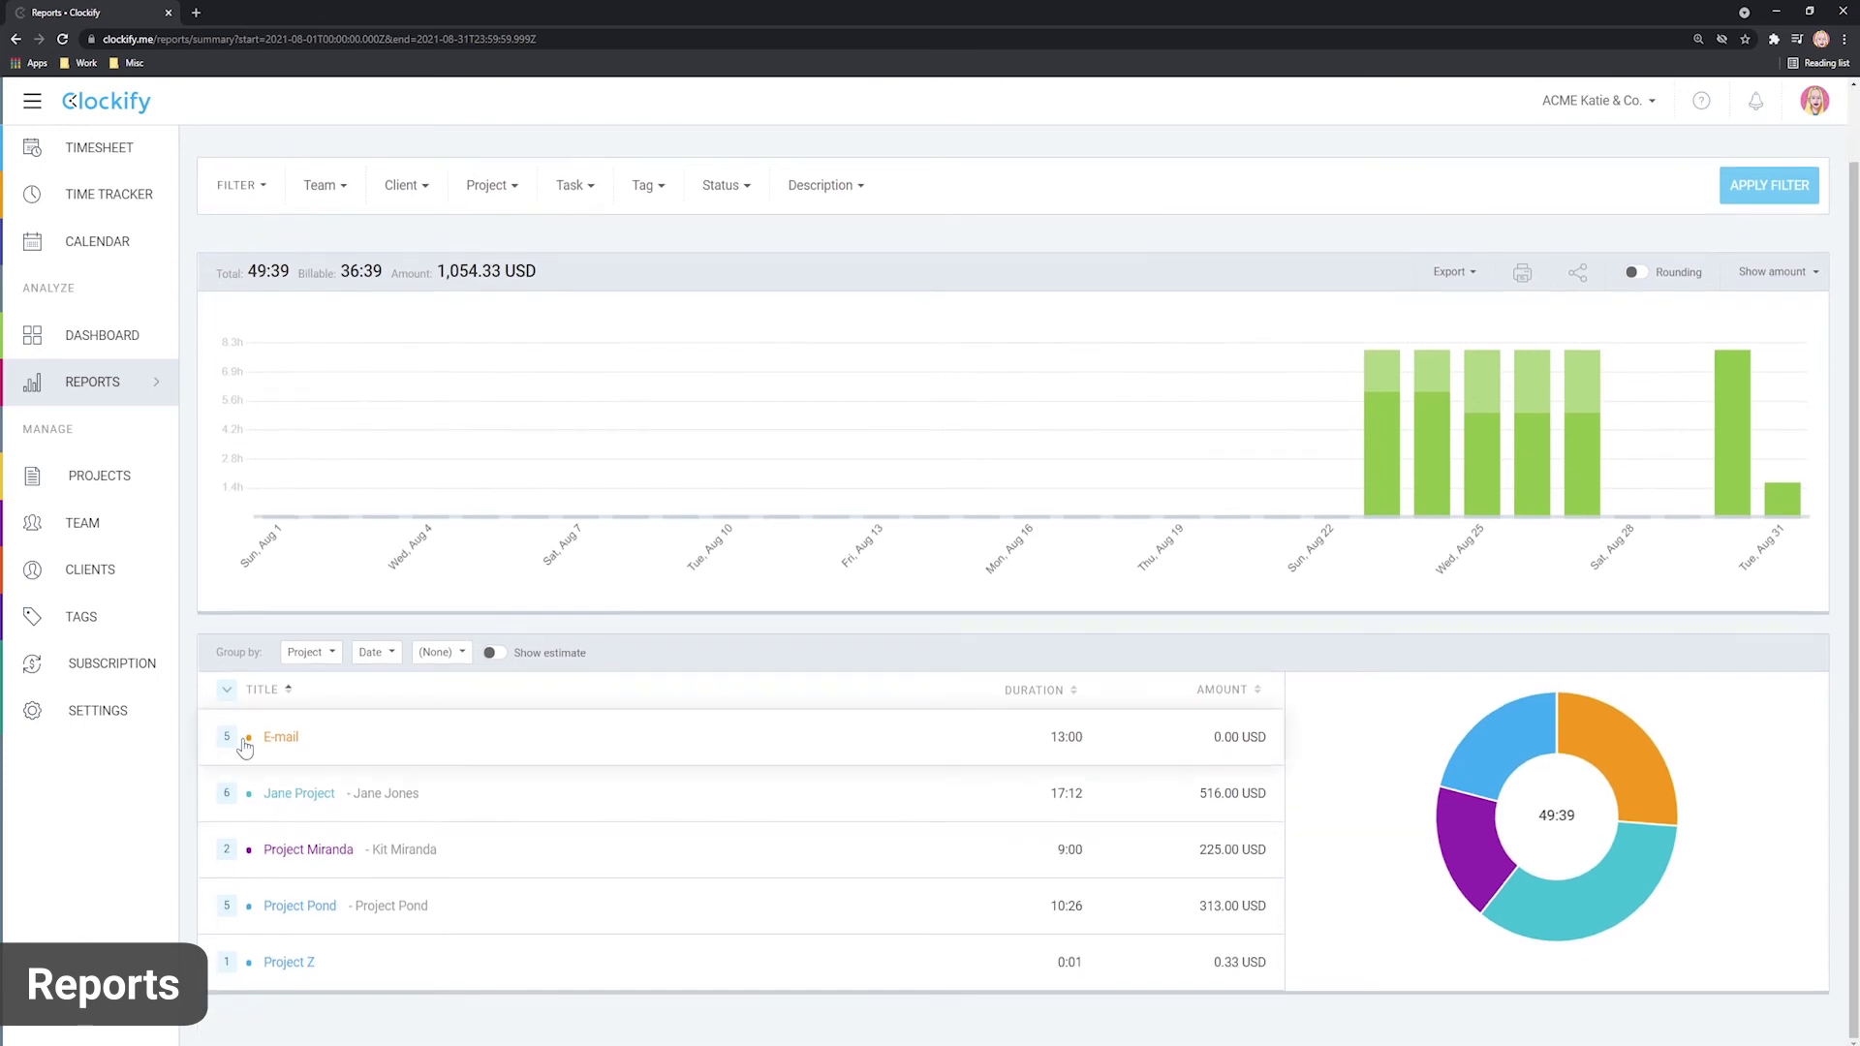
{"action": "left_click", "coordinate": [226, 736]}
{"action": "scroll", "coordinate": [436, 793], "scroll_direction": "down", "scroll_amount": 3}
{"action": "scroll", "coordinate": [370, 722], "scroll_direction": "up", "scroll_amount": 3}
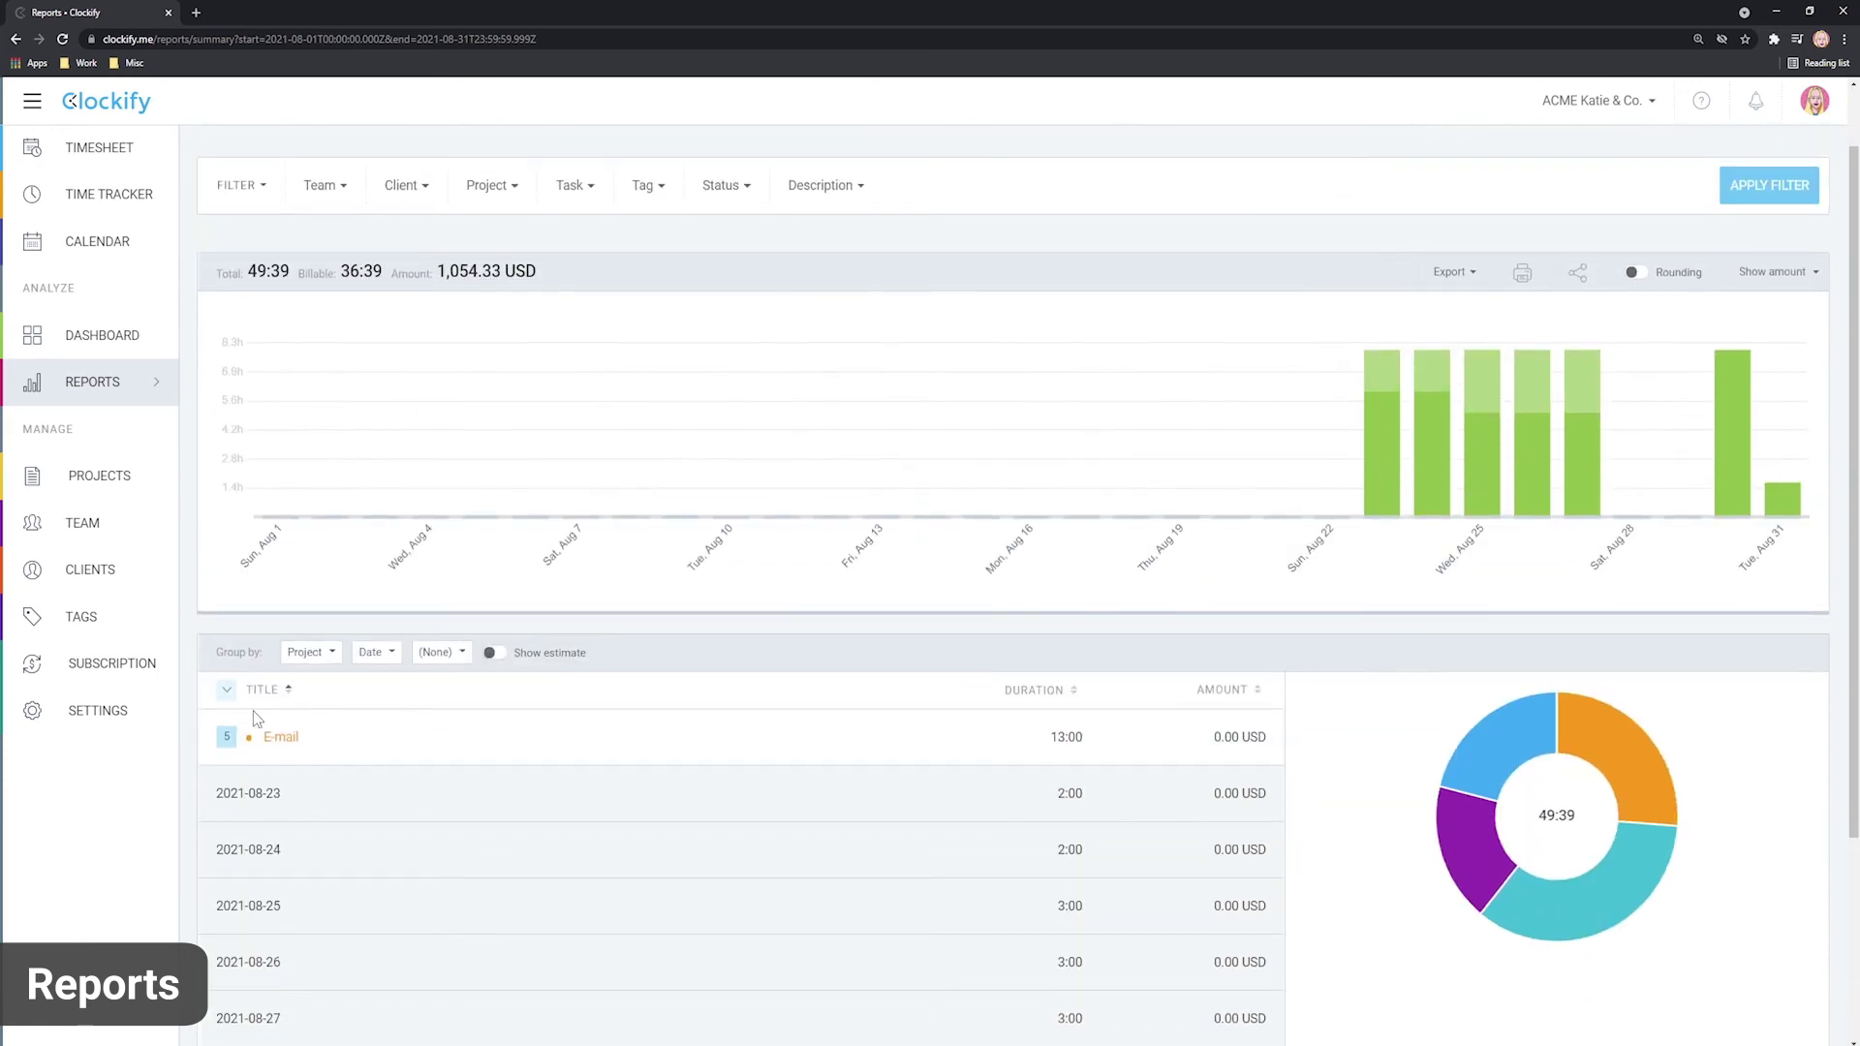
{"action": "left_click", "coordinate": [227, 736]}
{"action": "left_click", "coordinate": [1778, 271]}
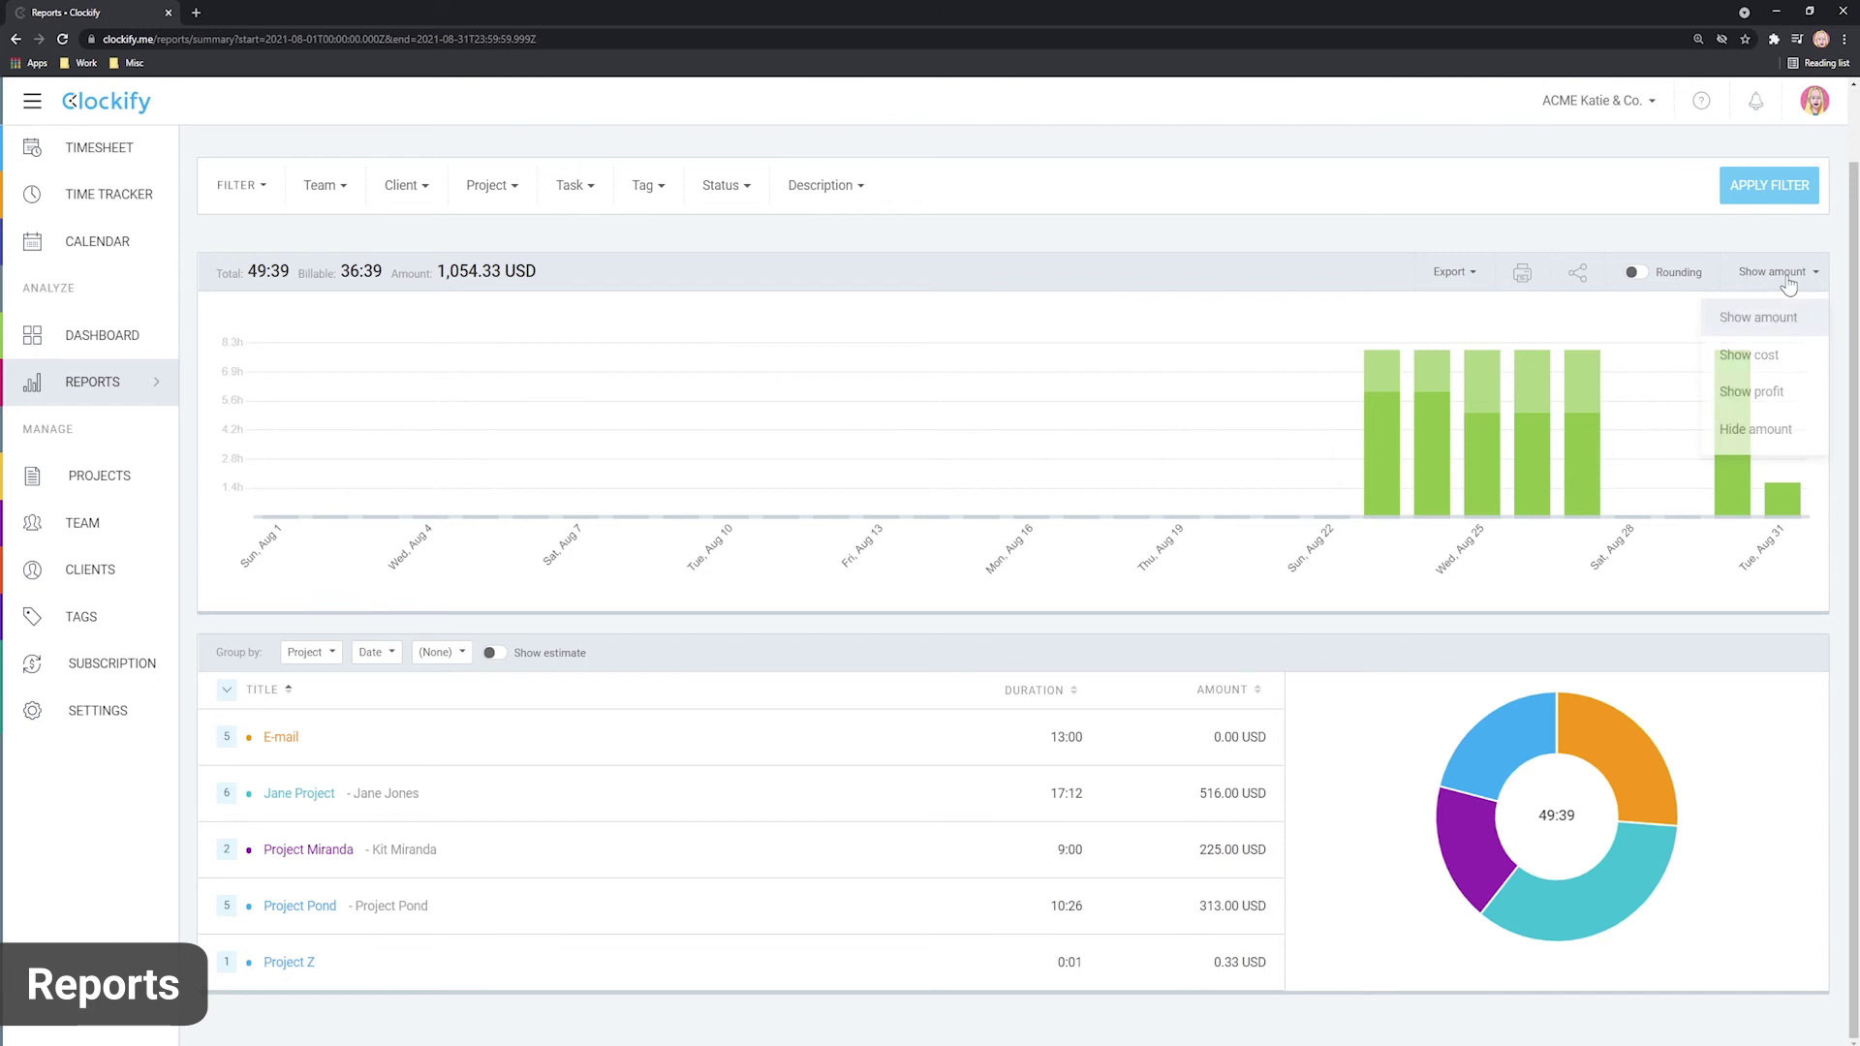
{"action": "left_click", "coordinate": [1753, 358]}
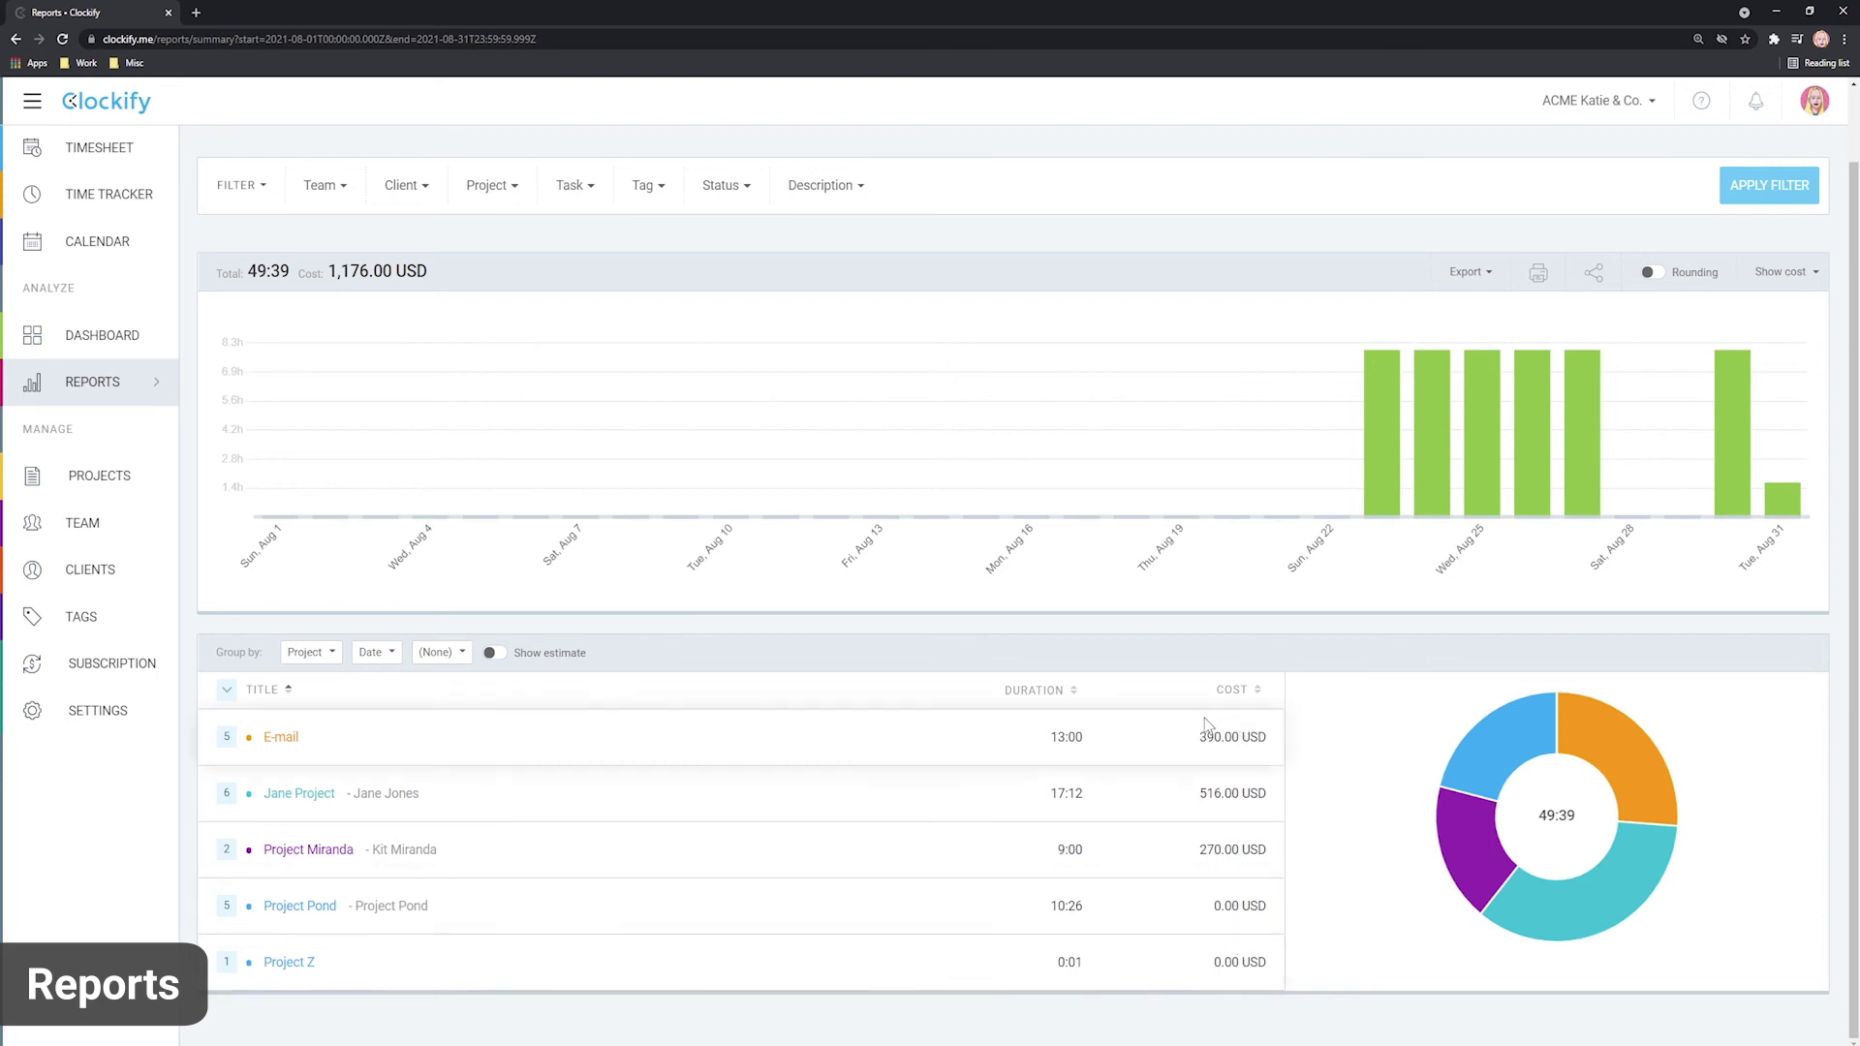
In the Detailed report, give the untitled Jane Project entry the description 'Design'.
{"action": "scroll", "coordinate": [369, 198], "scroll_direction": "up", "scroll_amount": 1}
{"action": "left_click", "coordinate": [368, 191]}
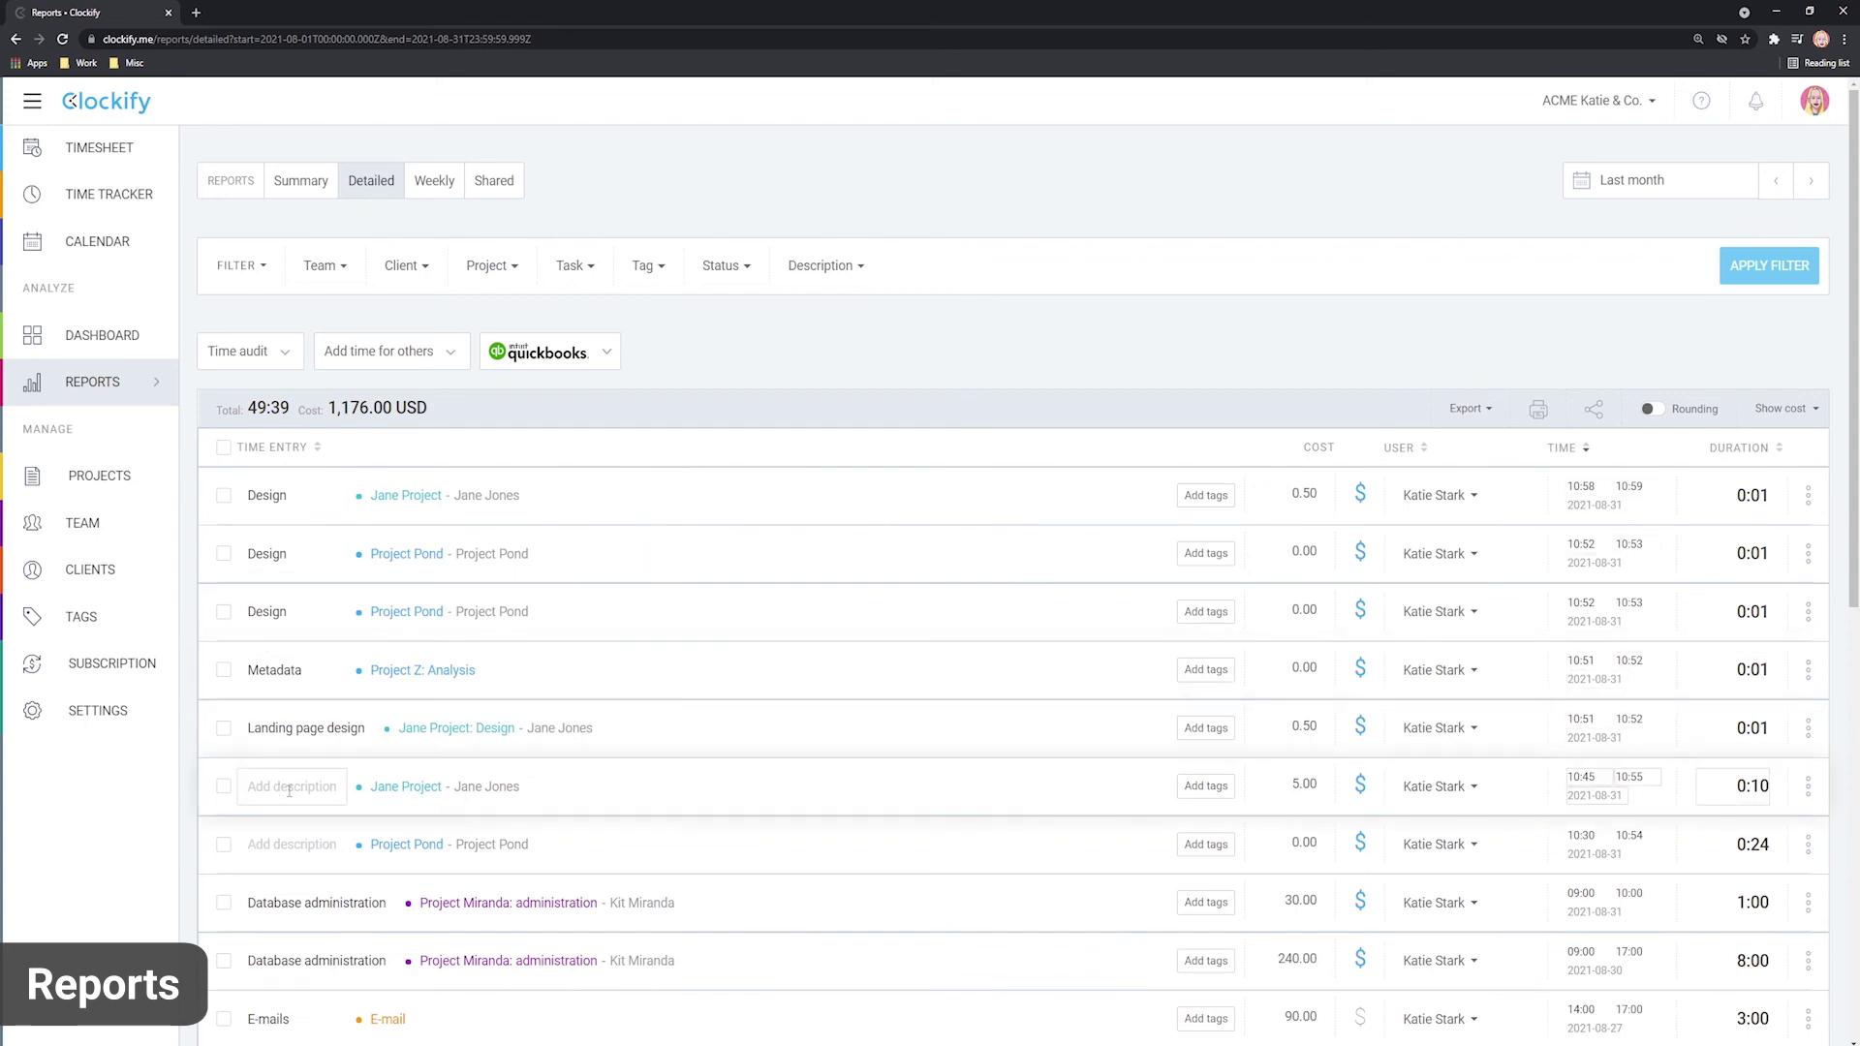
{"action": "type", "text": "Design"}
{"action": "key", "text": "Return"}
Select the Design, Project Pond and Landing page design entries, then view the Weekly report.
{"action": "left_click", "coordinate": [224, 844]}
{"action": "left_click", "coordinate": [224, 787]}
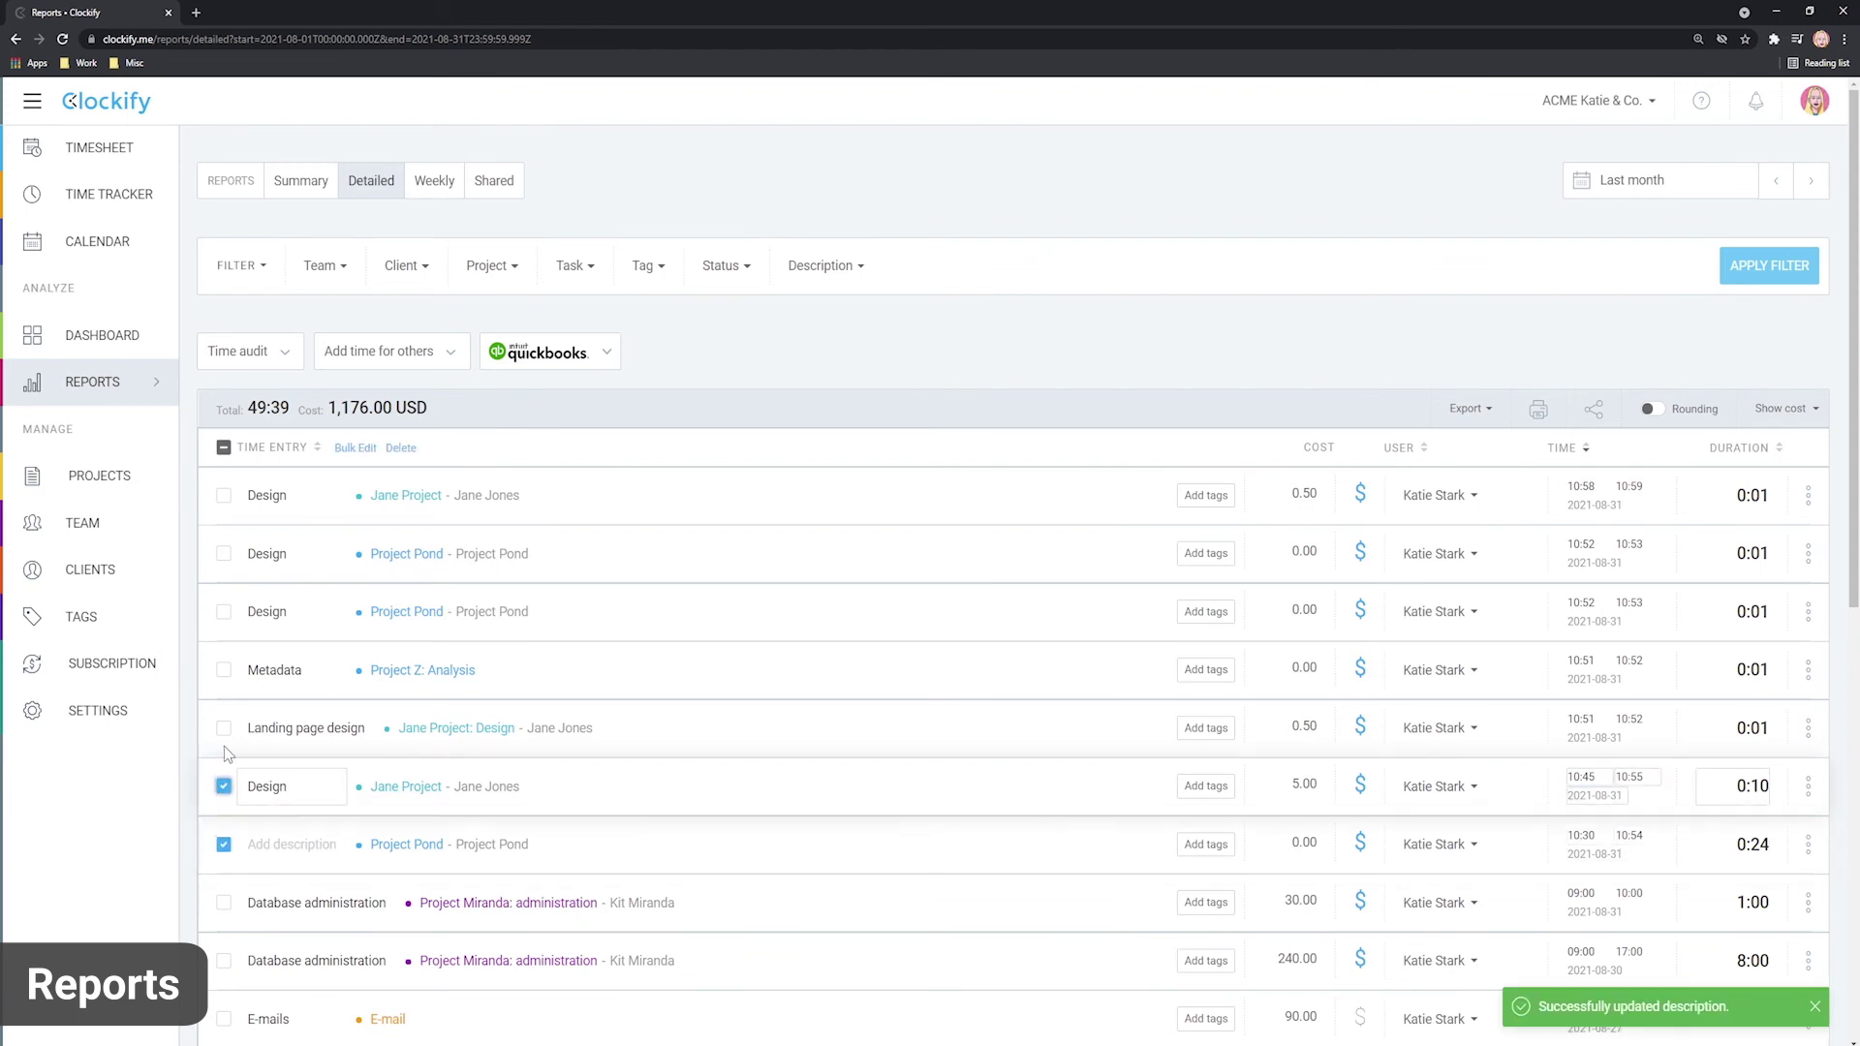
{"action": "left_click", "coordinate": [224, 729]}
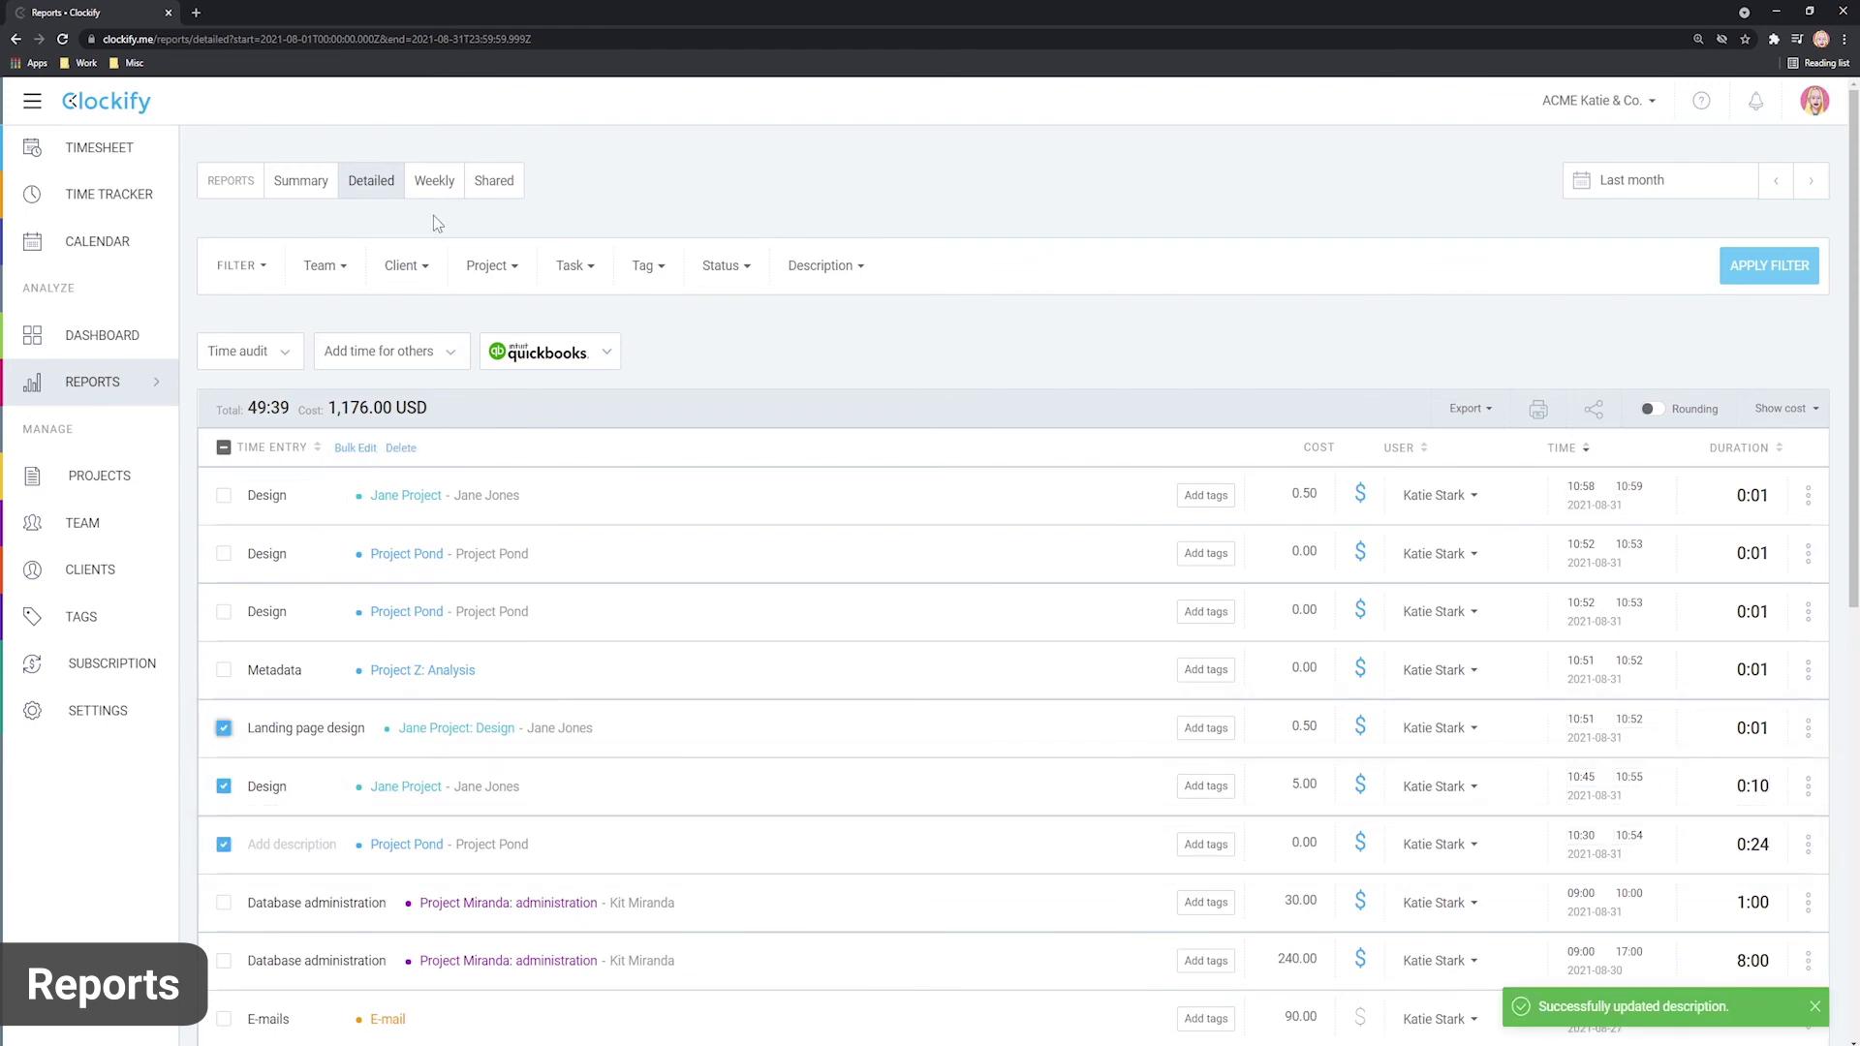
{"action": "left_click", "coordinate": [434, 182]}
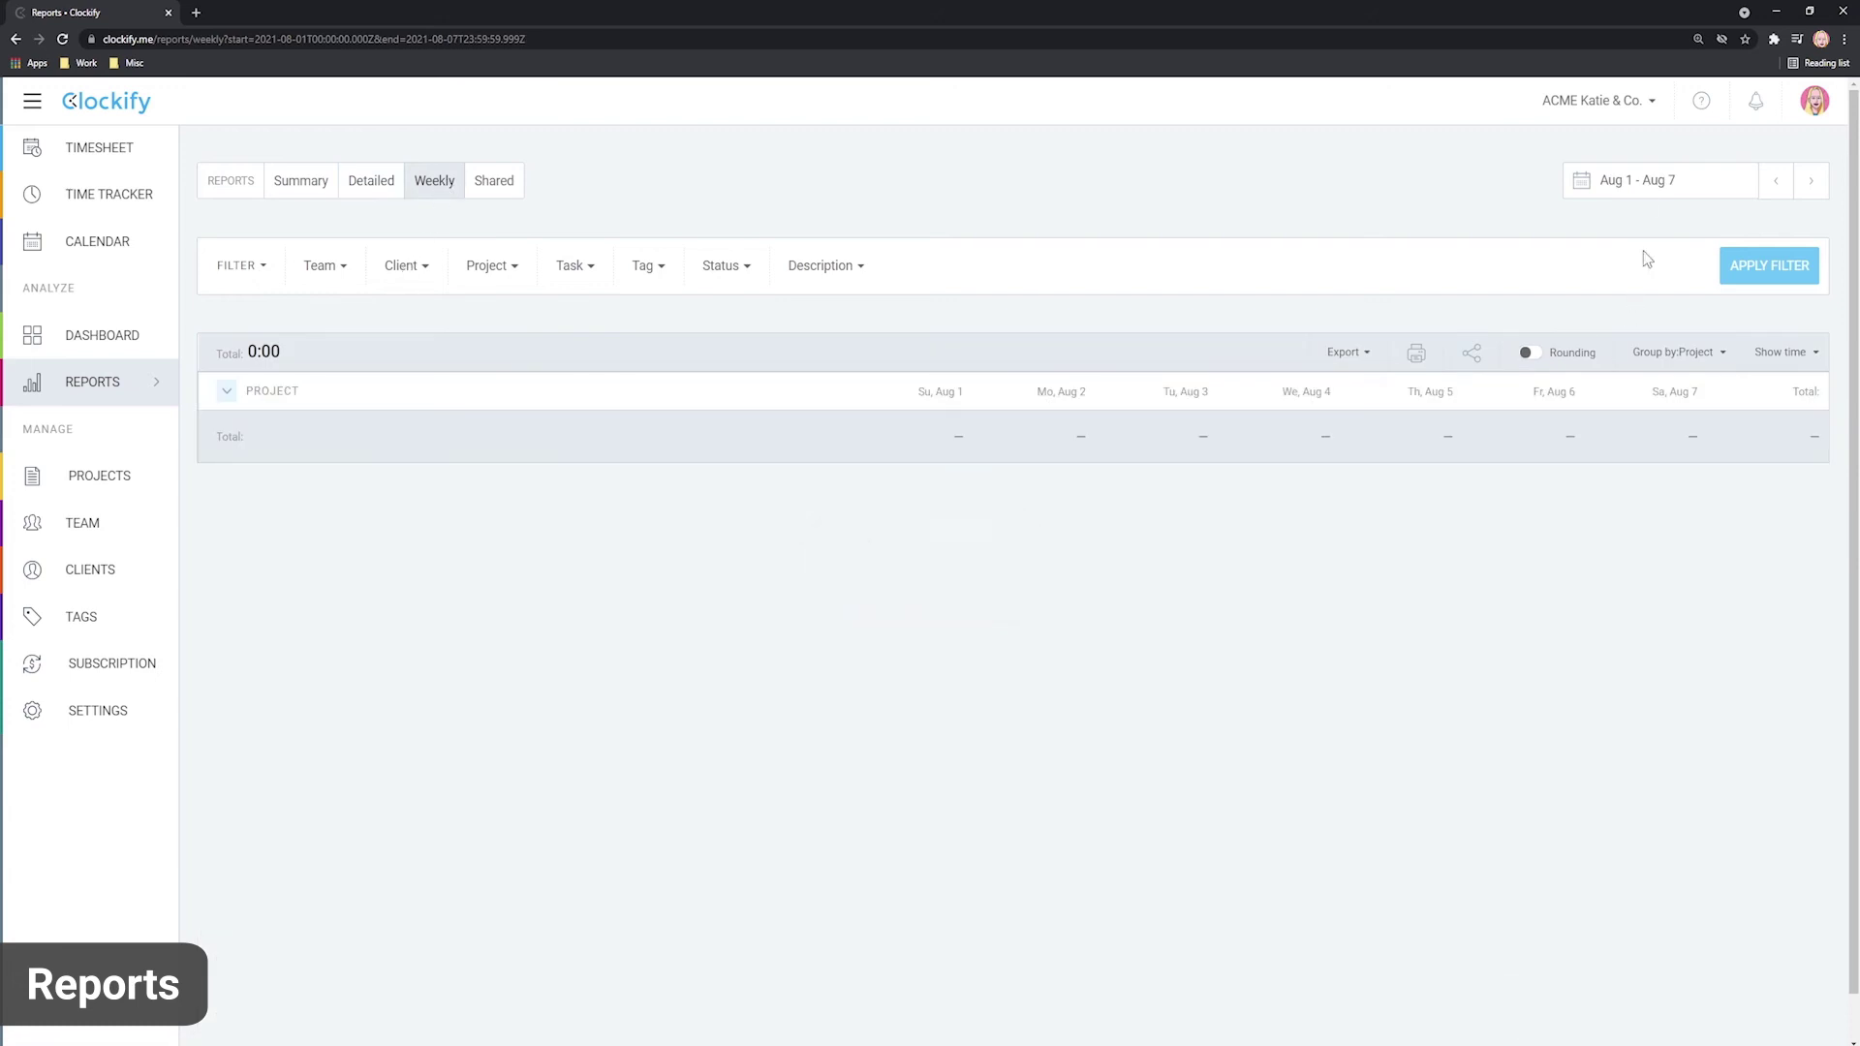
Limit the Weekly report to This week and group it by User.
{"action": "left_click", "coordinate": [1637, 180]}
{"action": "left_click", "coordinate": [1203, 232]}
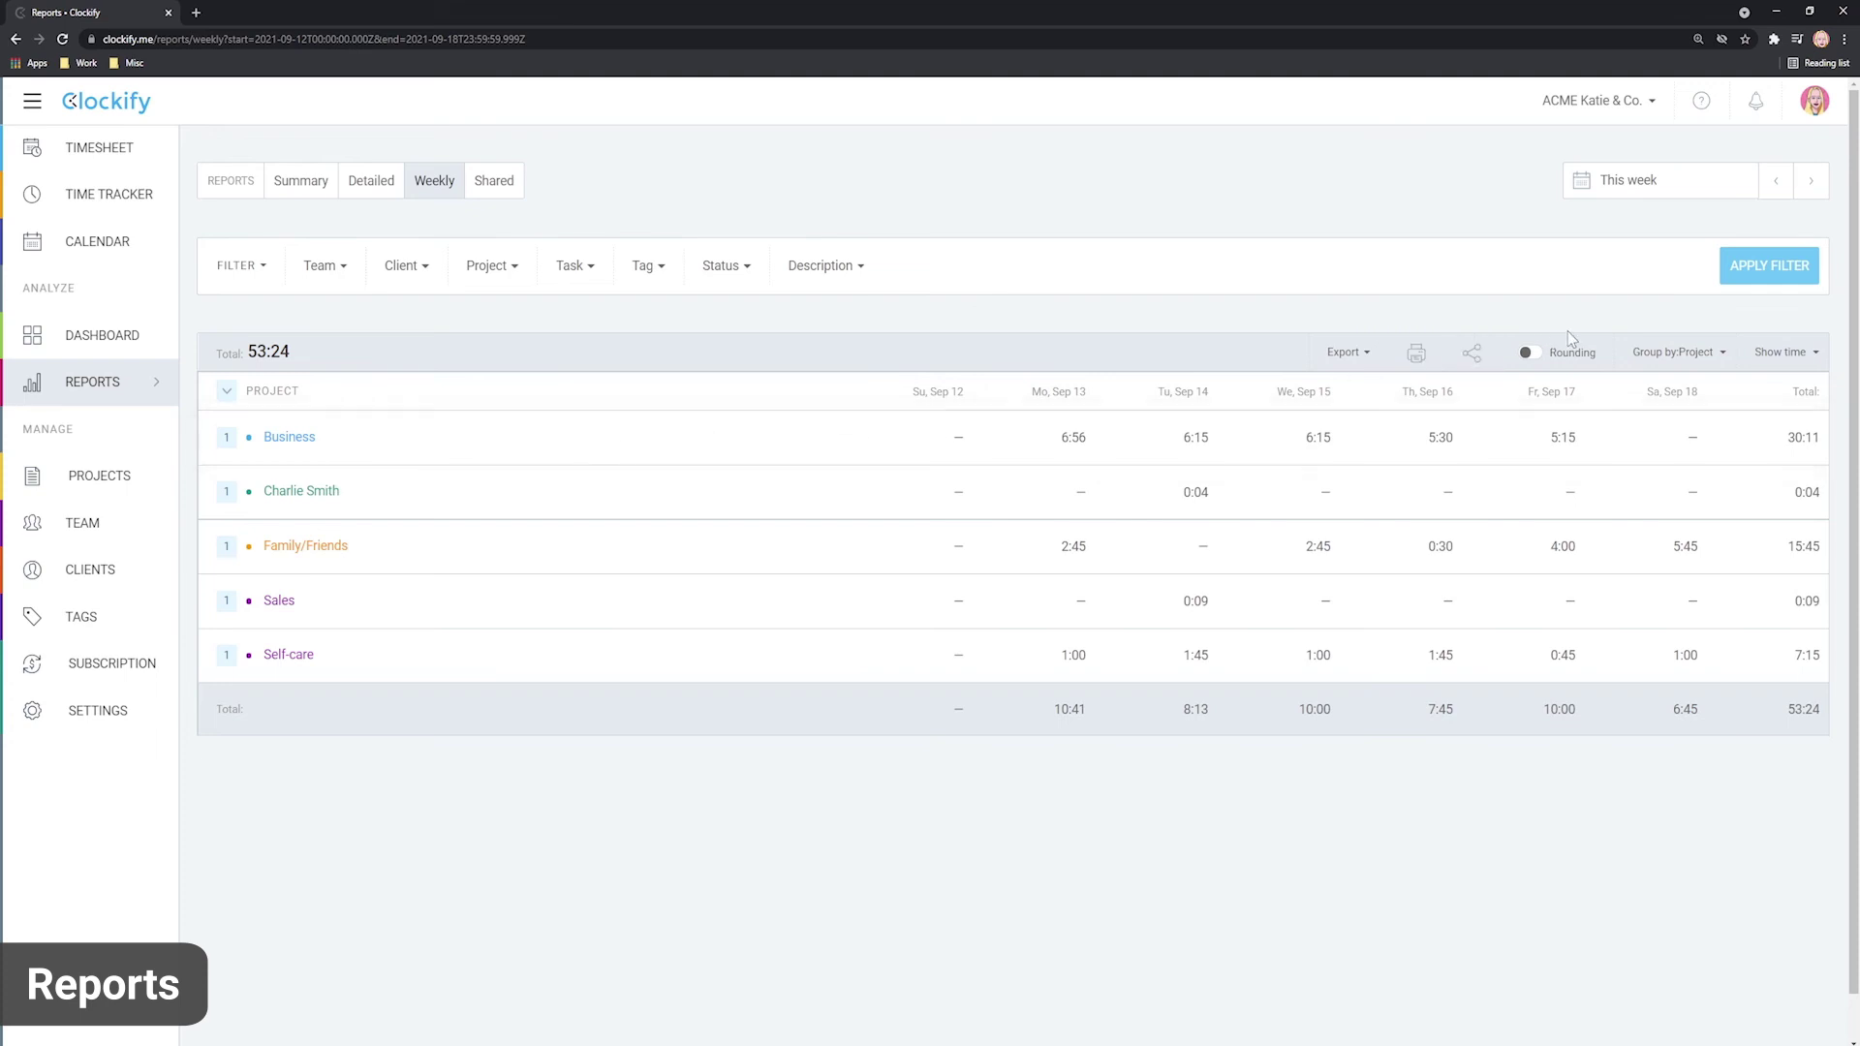
{"action": "left_click", "coordinate": [1677, 352]}
{"action": "left_click", "coordinate": [1644, 437]}
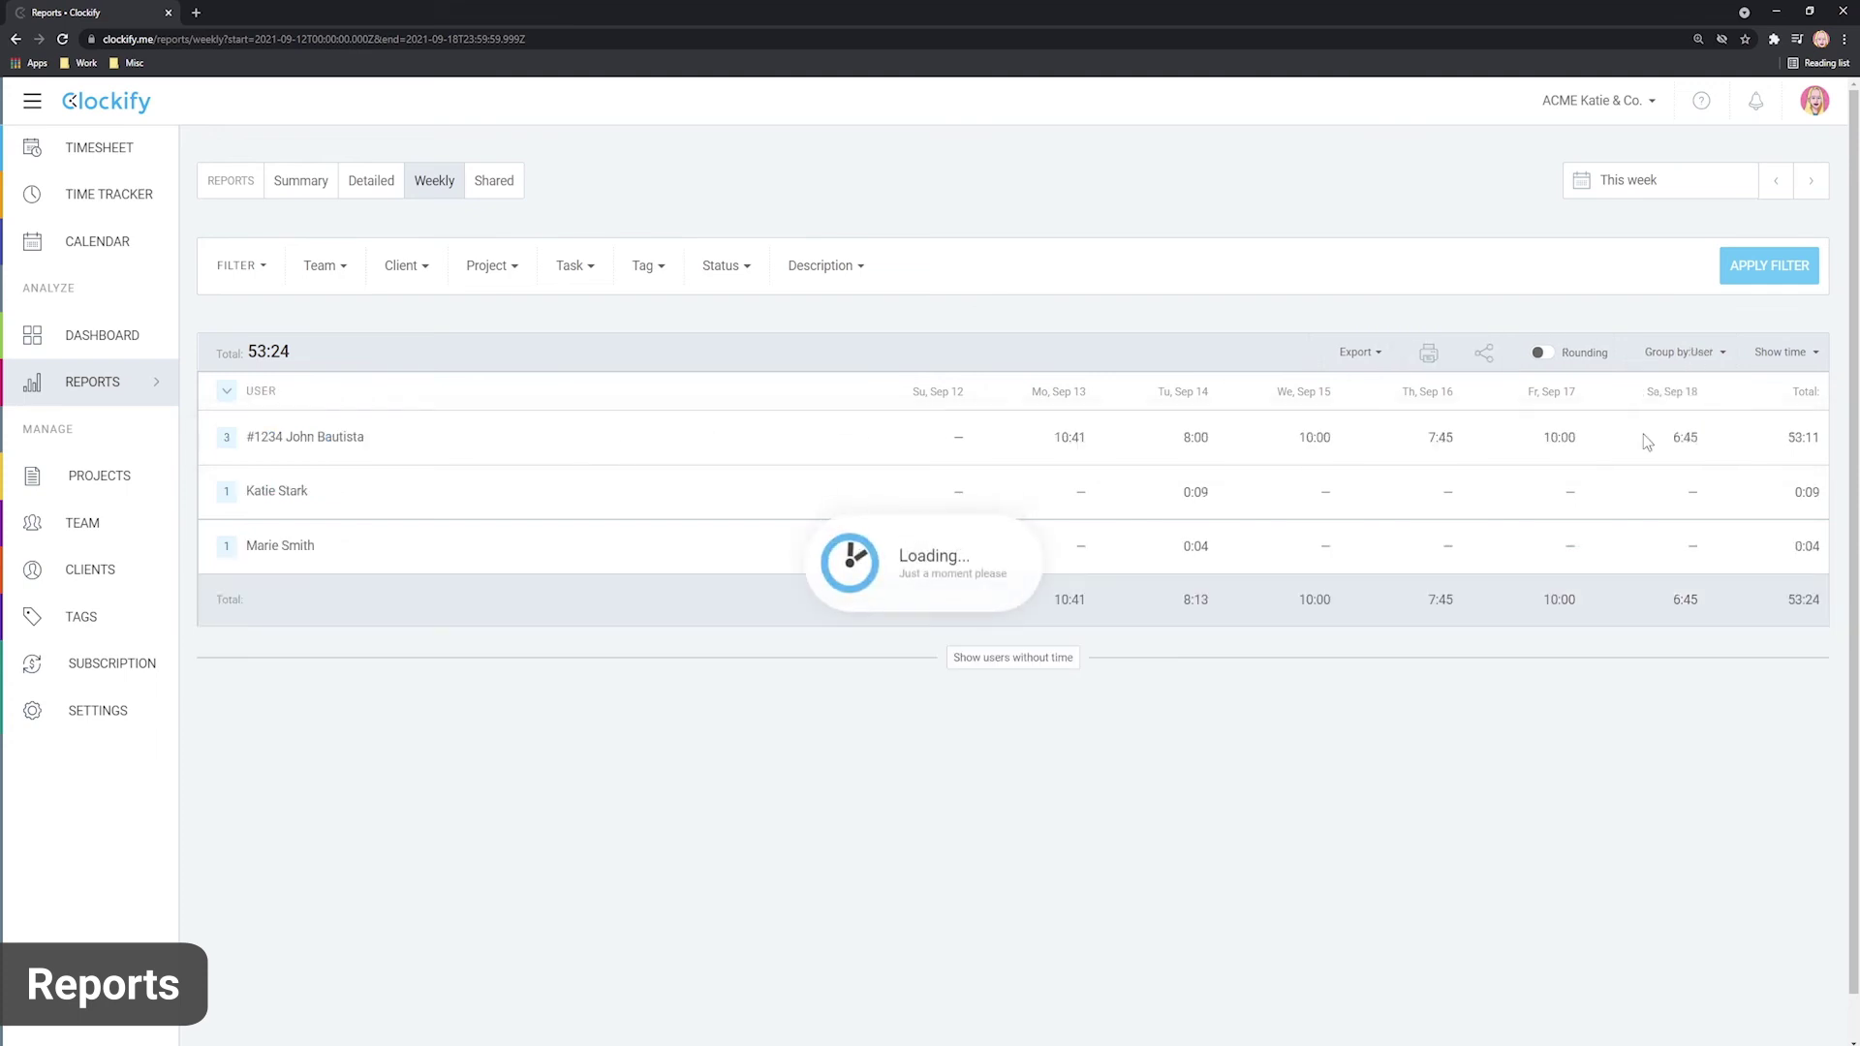
Review the Export options and Share settings, toggling scheduled email, then close without sharing.
{"action": "left_click", "coordinate": [1358, 351]}
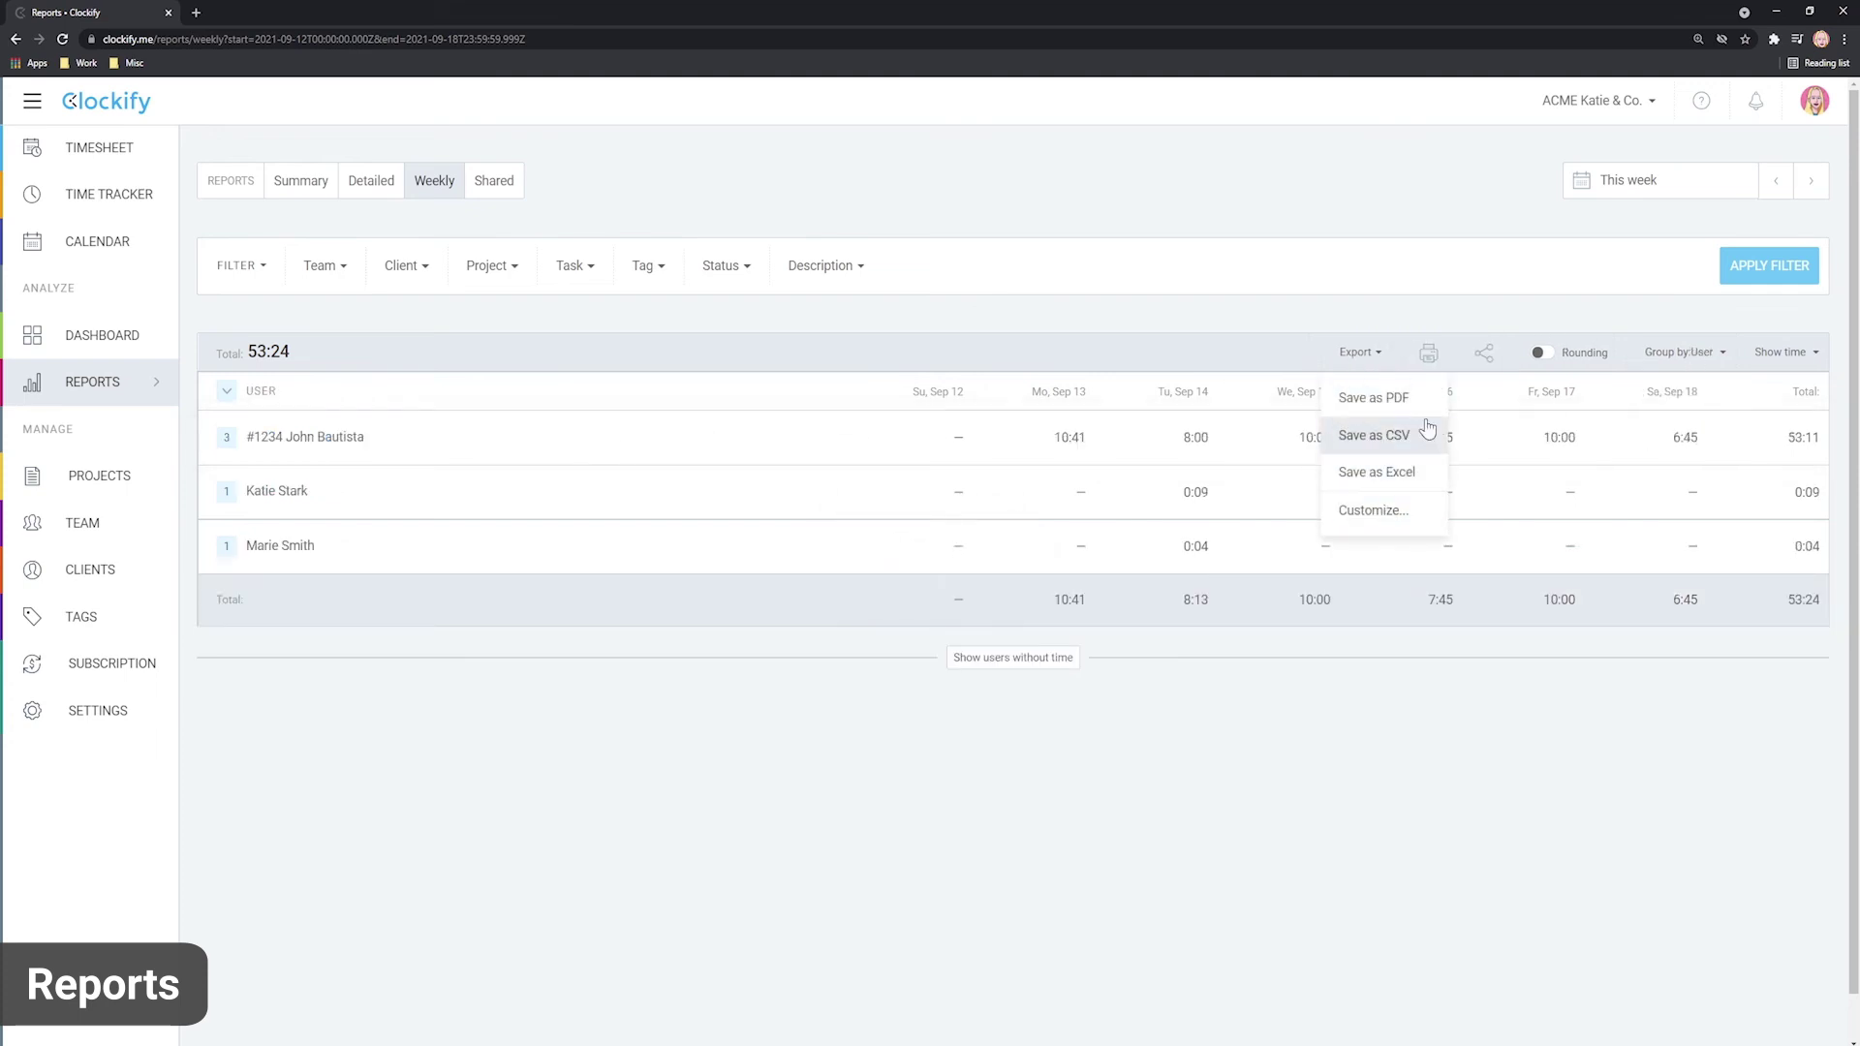
{"action": "left_click", "coordinate": [1483, 353]}
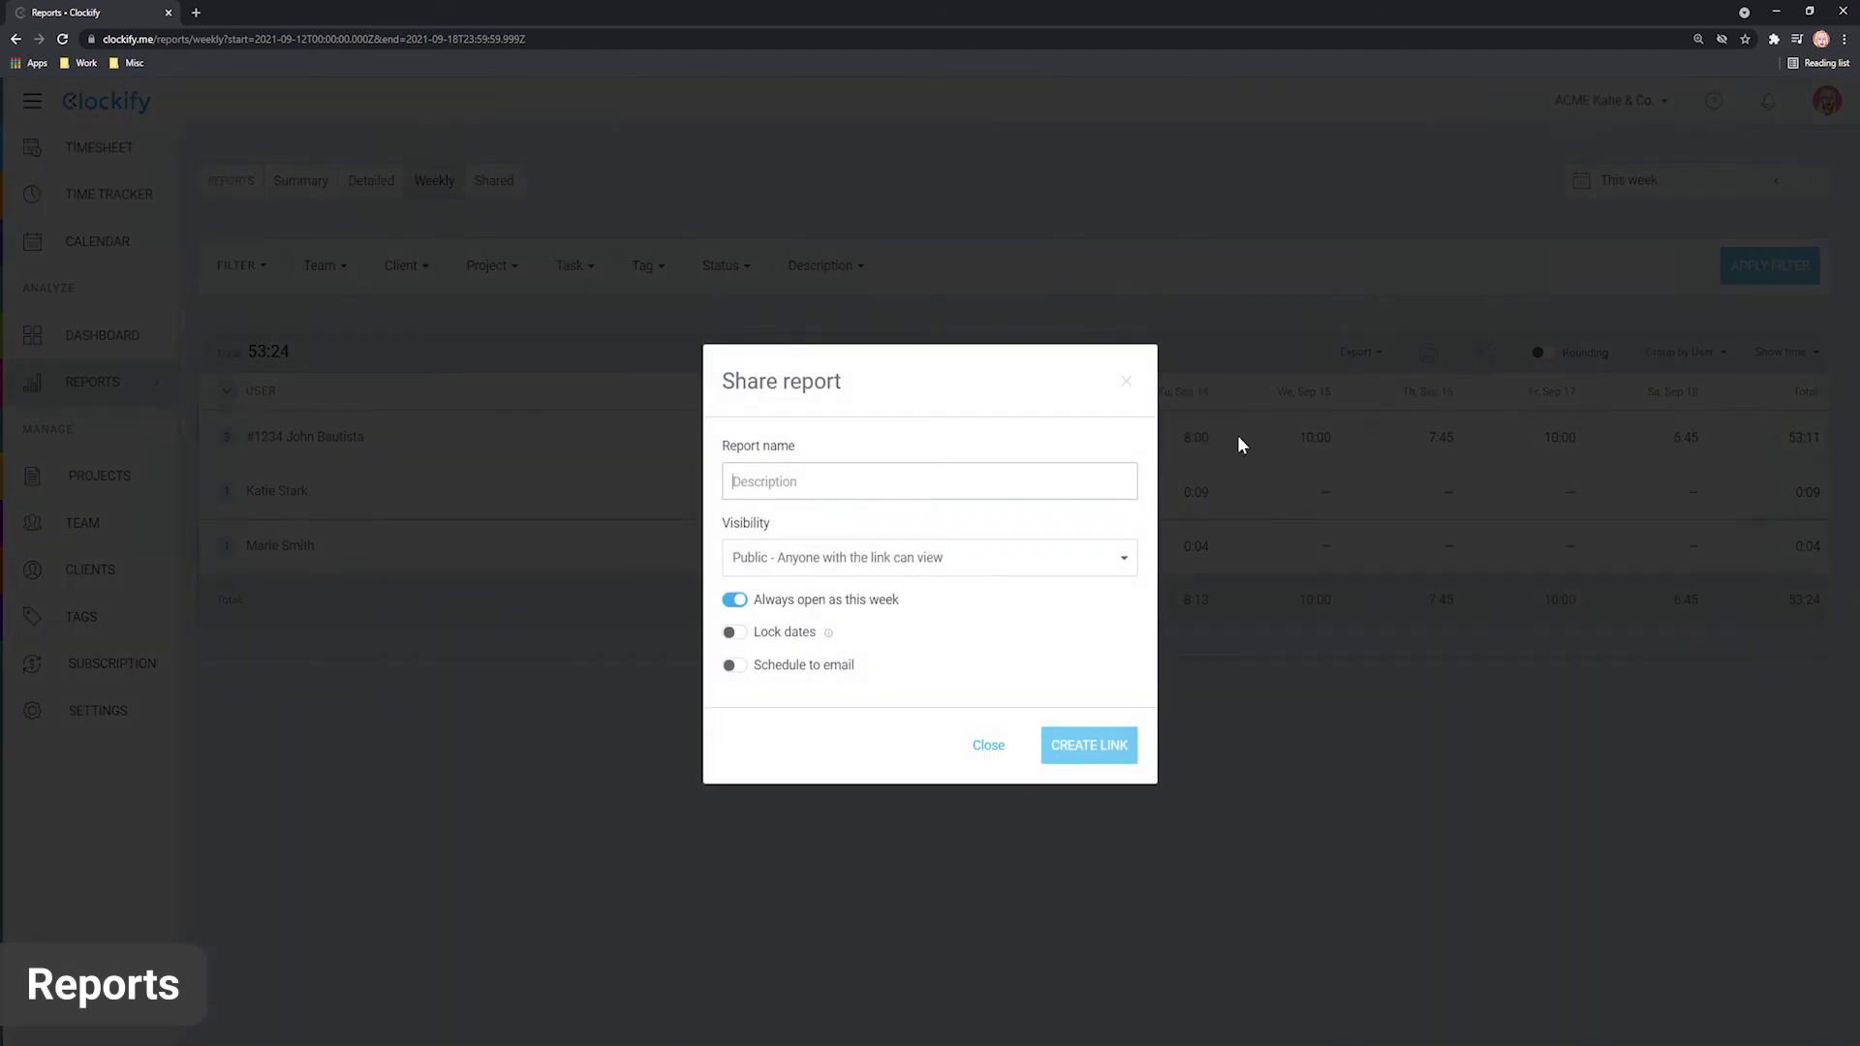
{"action": "left_click", "coordinate": [734, 666]}
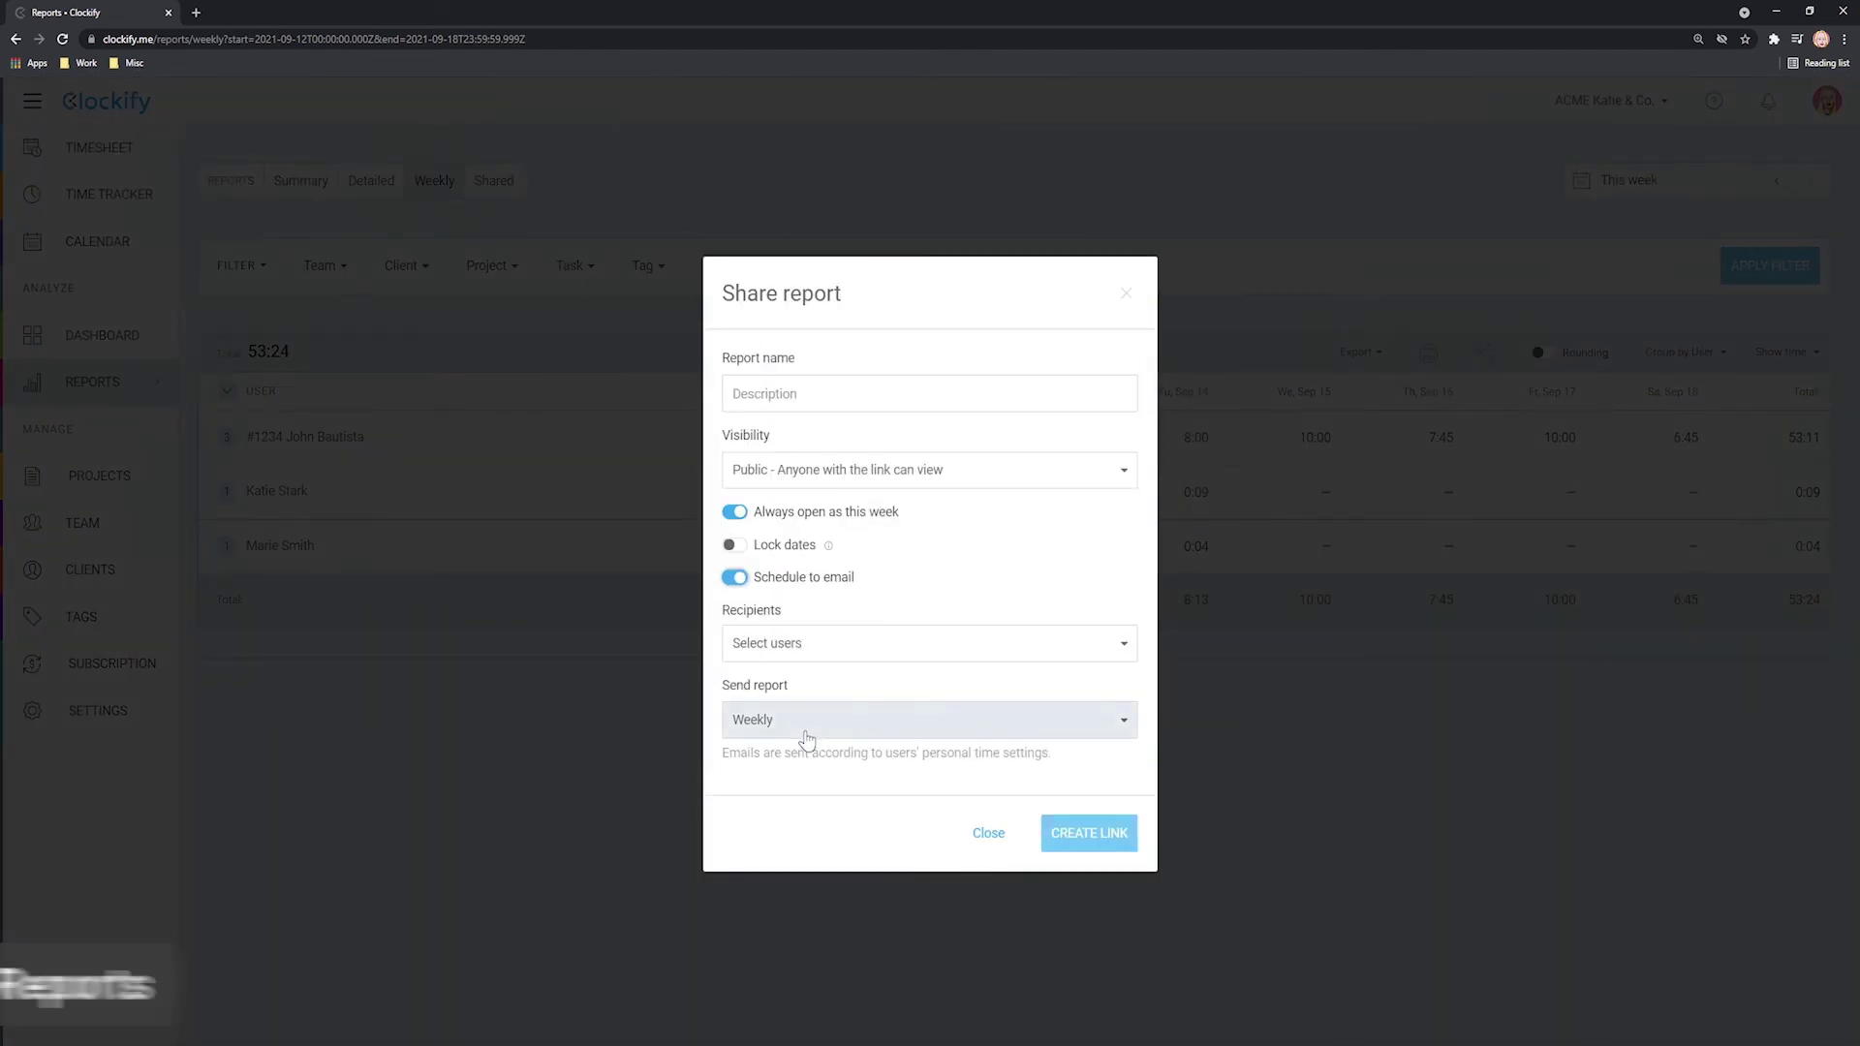
{"action": "left_click", "coordinate": [988, 833]}
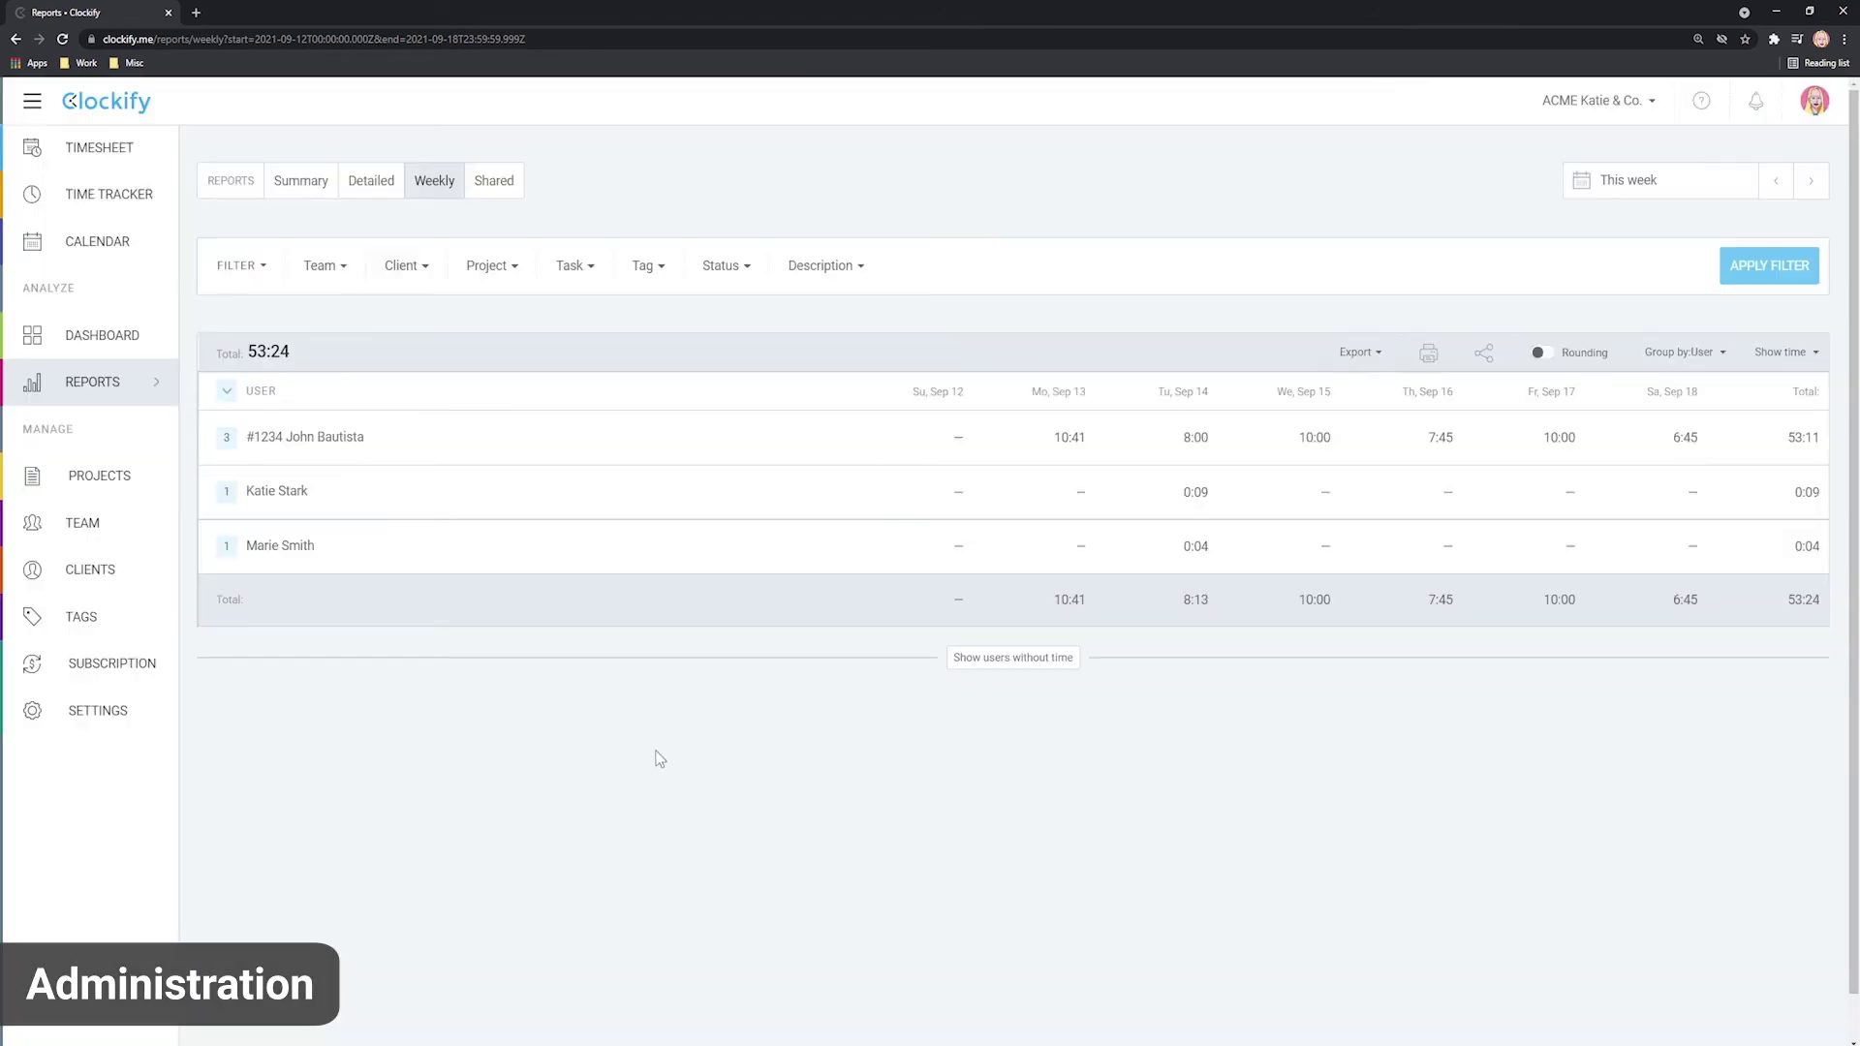
Scroll through the workspace settings and check the time Audit filter options without applying any.
{"action": "left_click", "coordinate": [80, 719]}
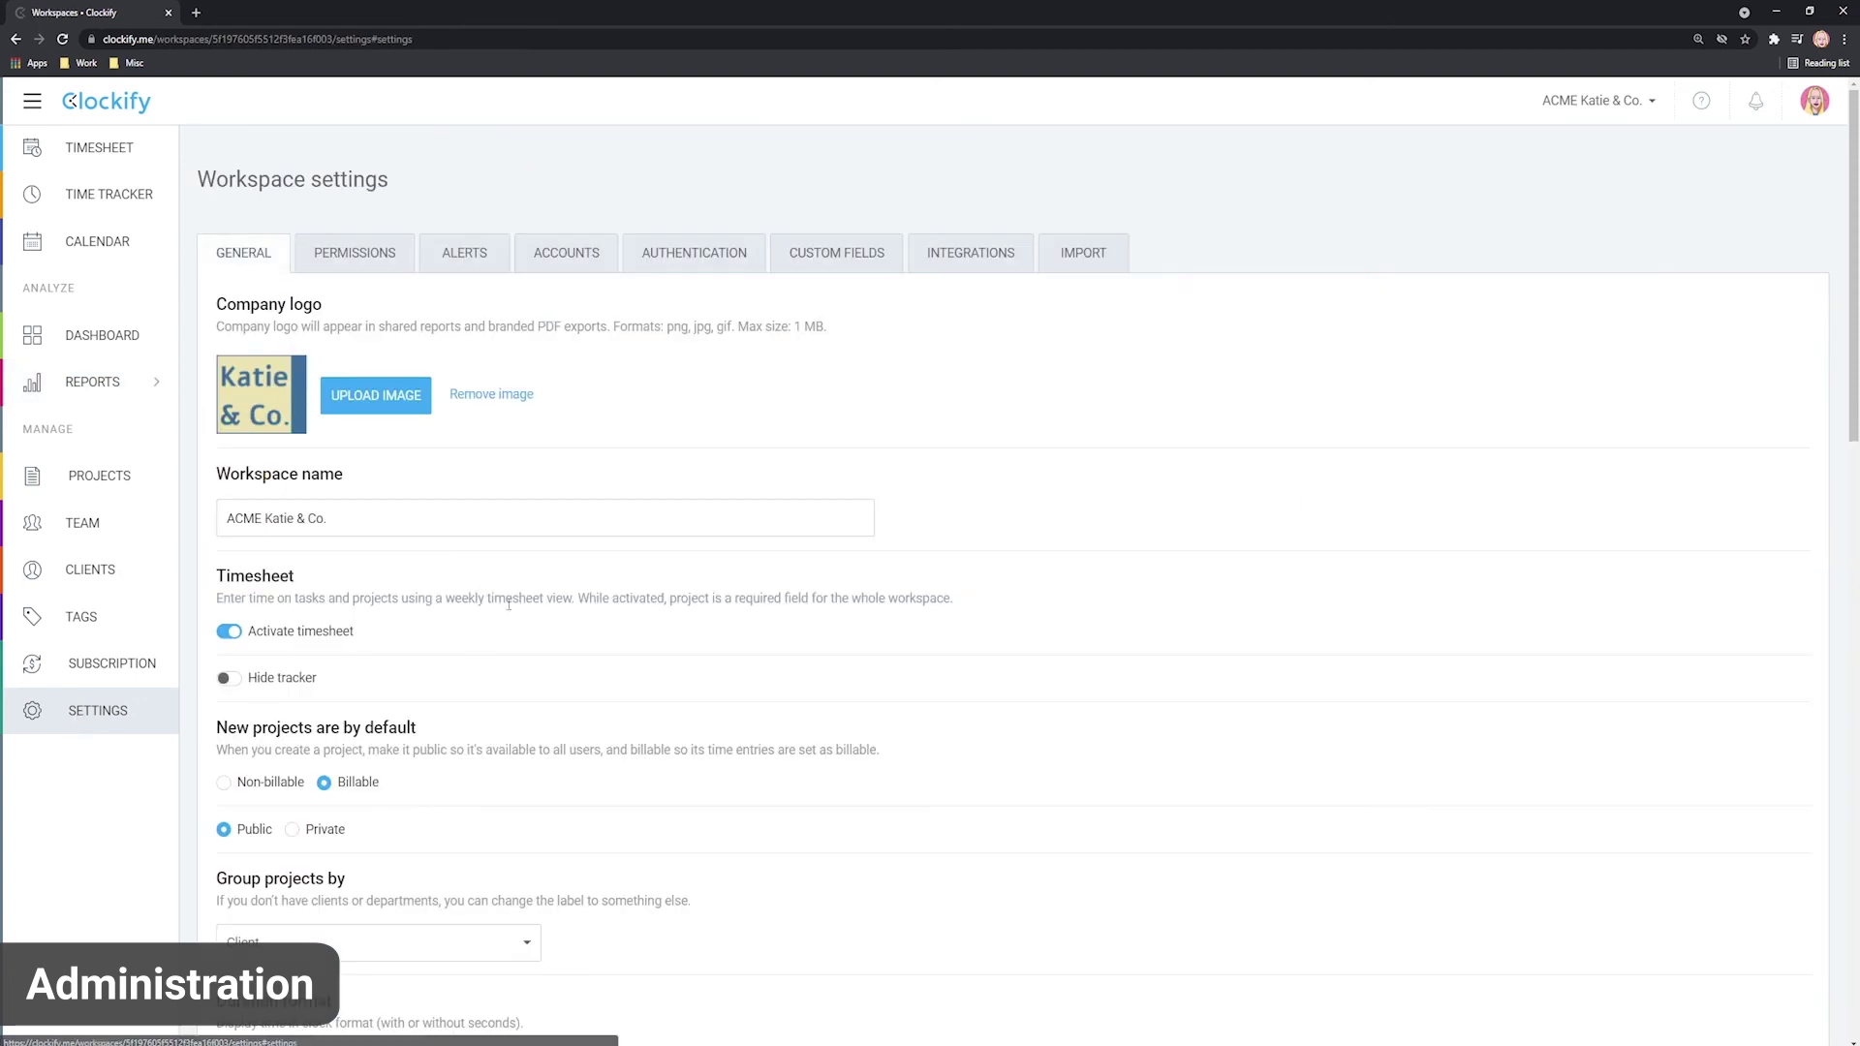
{"action": "scroll", "coordinate": [503, 575], "scroll_direction": "down", "scroll_amount": 10}
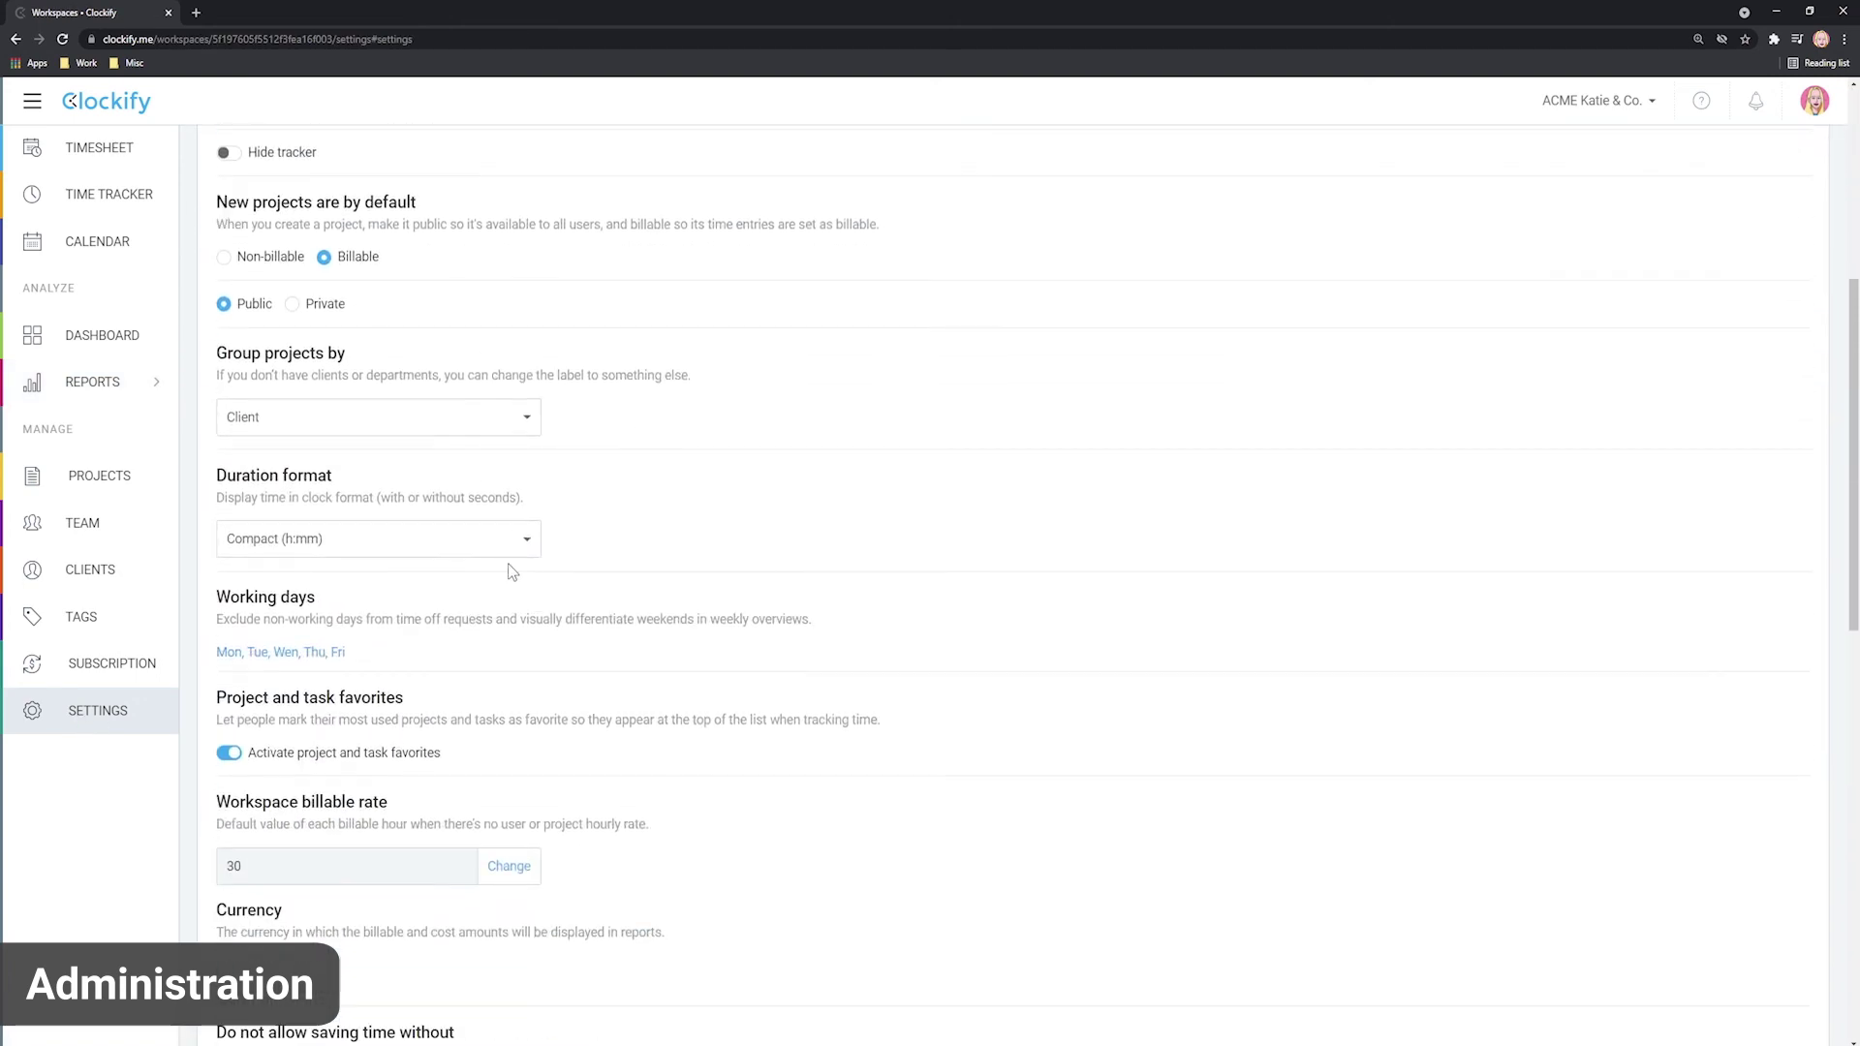
{"action": "scroll", "coordinate": [525, 565], "scroll_direction": "down", "scroll_amount": 1}
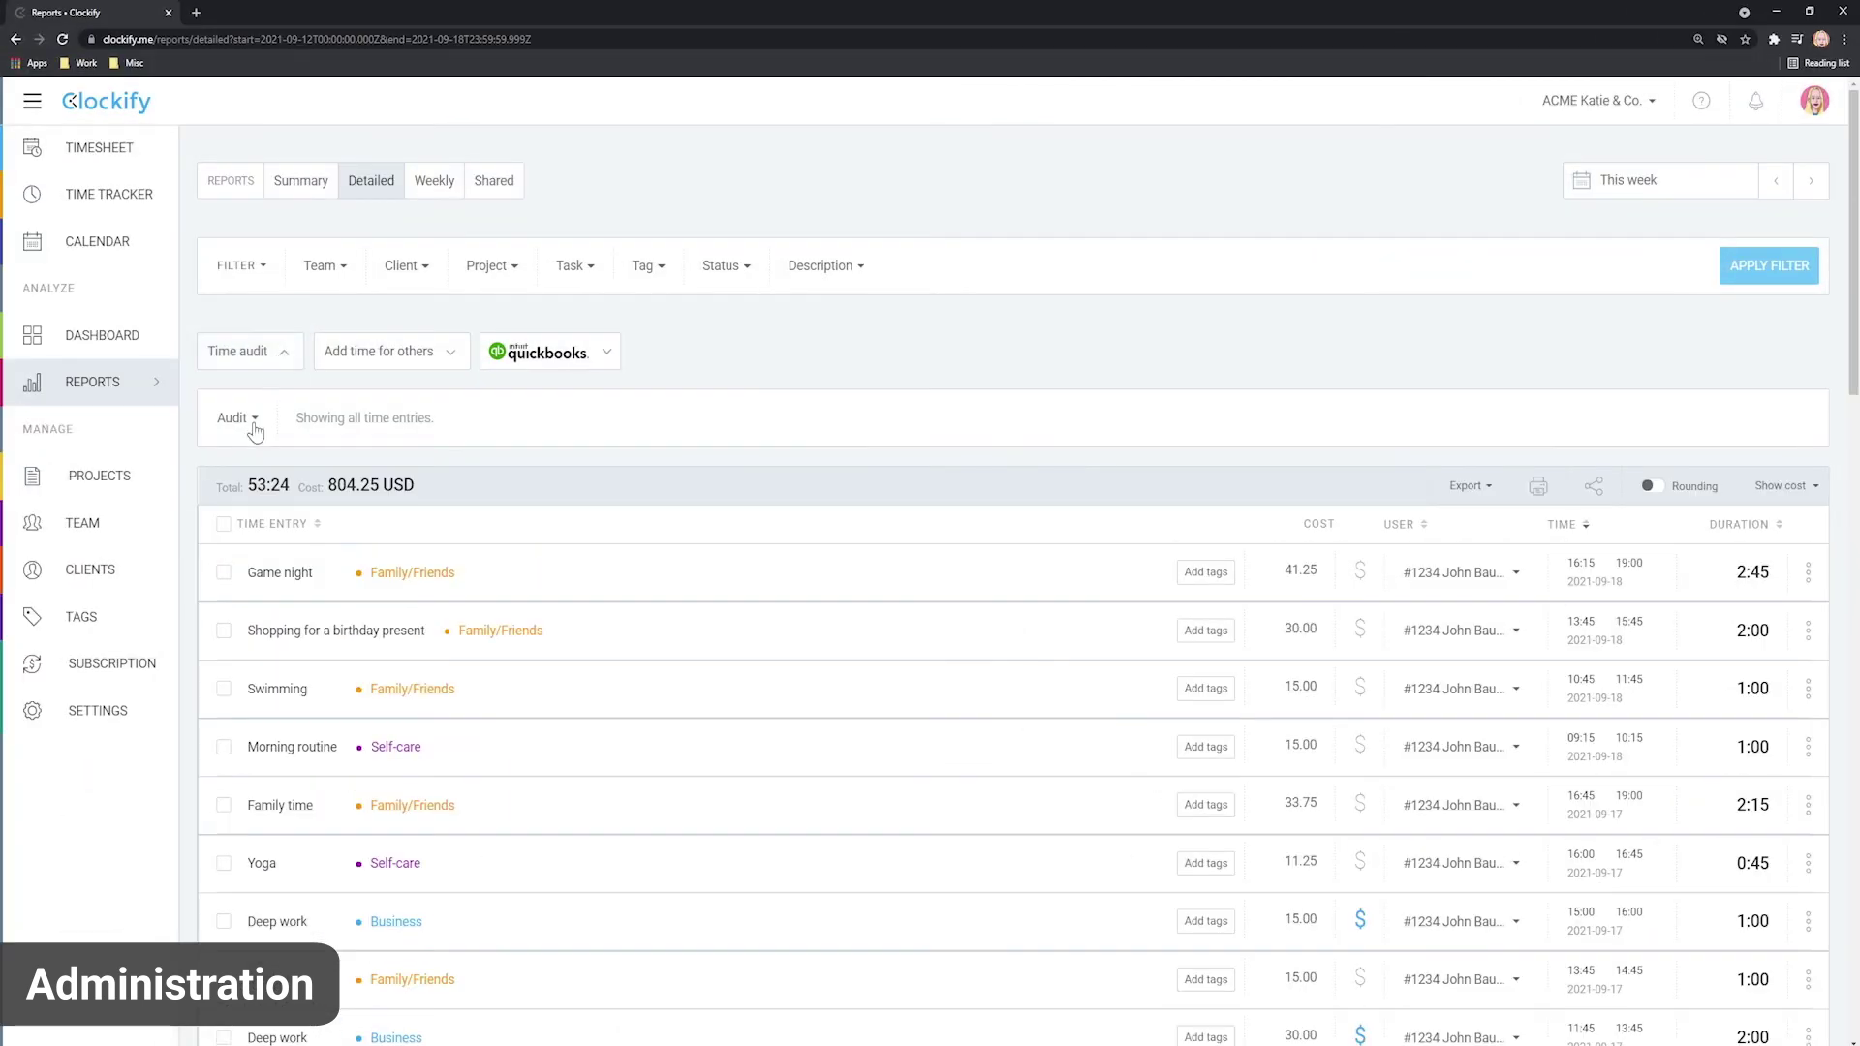
{"action": "left_click", "coordinate": [253, 424]}
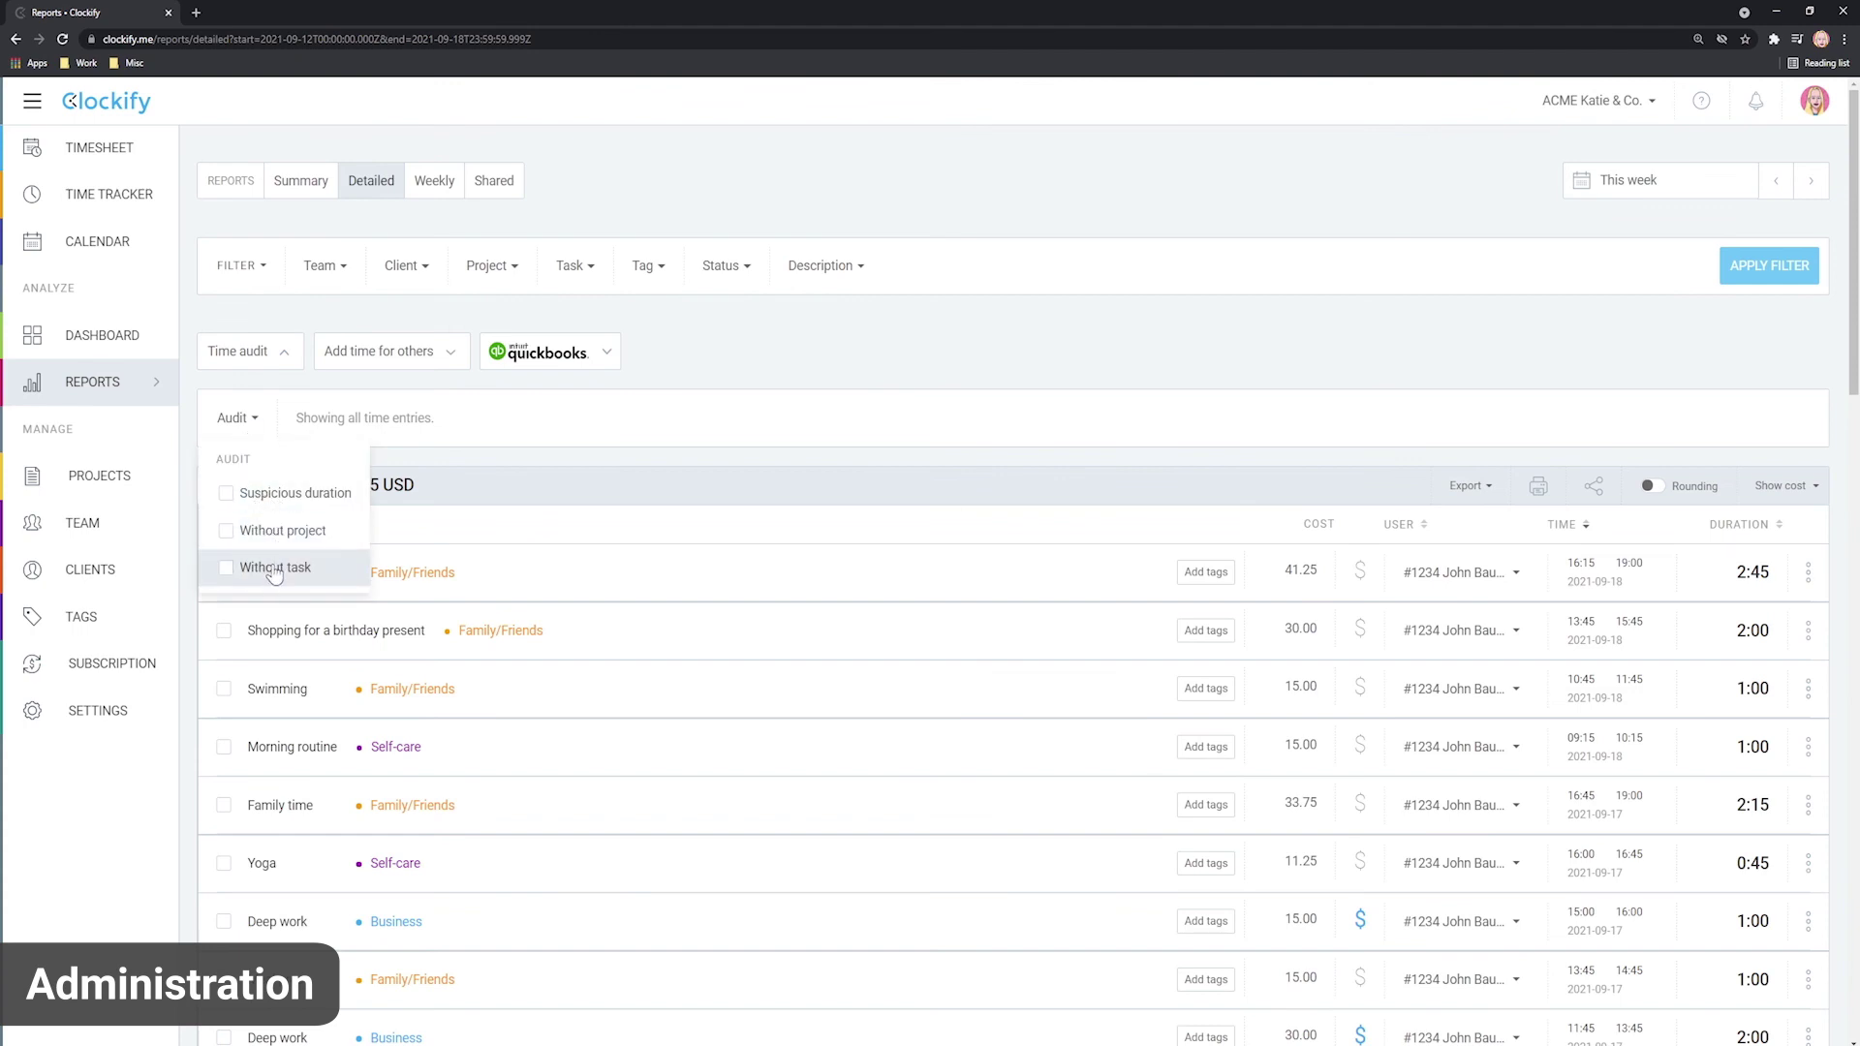
{"action": "left_click", "coordinate": [252, 424]}
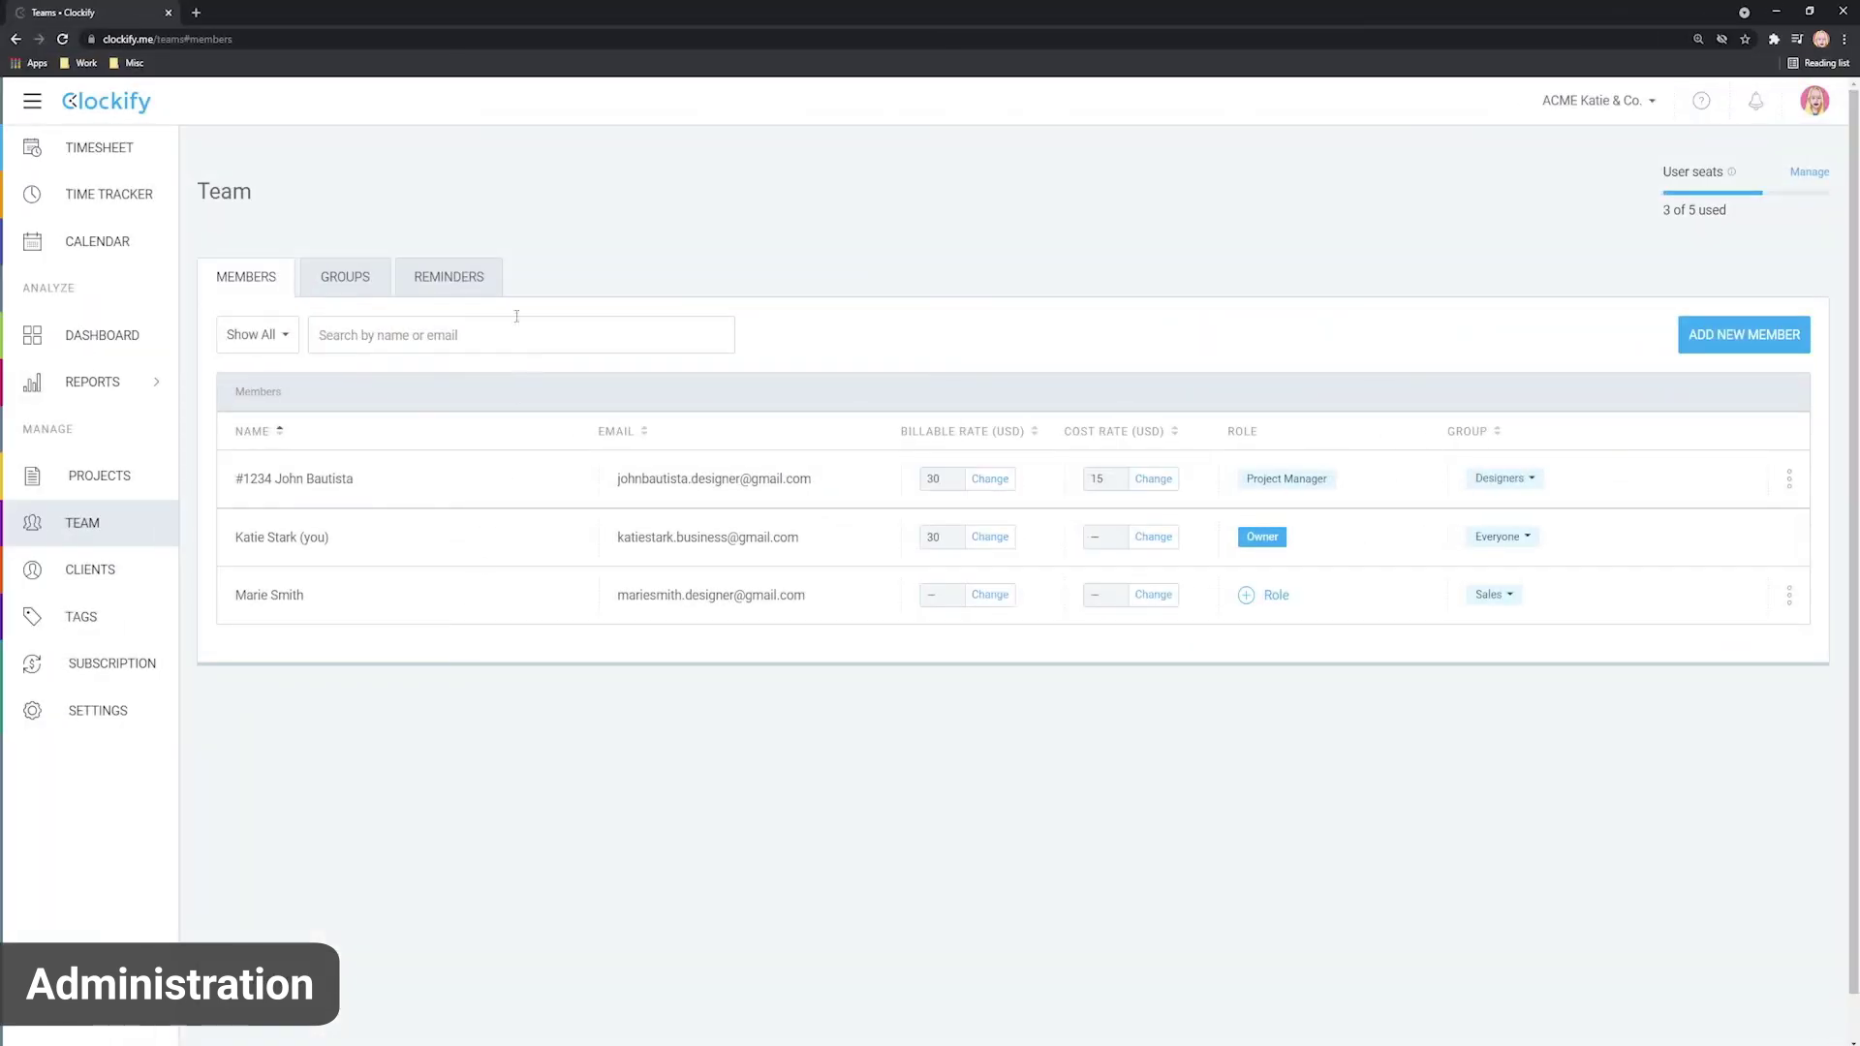
Create a reminder for everyone and all admins when less than 8 hours are tracked weekly.
{"action": "left_click", "coordinate": [435, 282]}
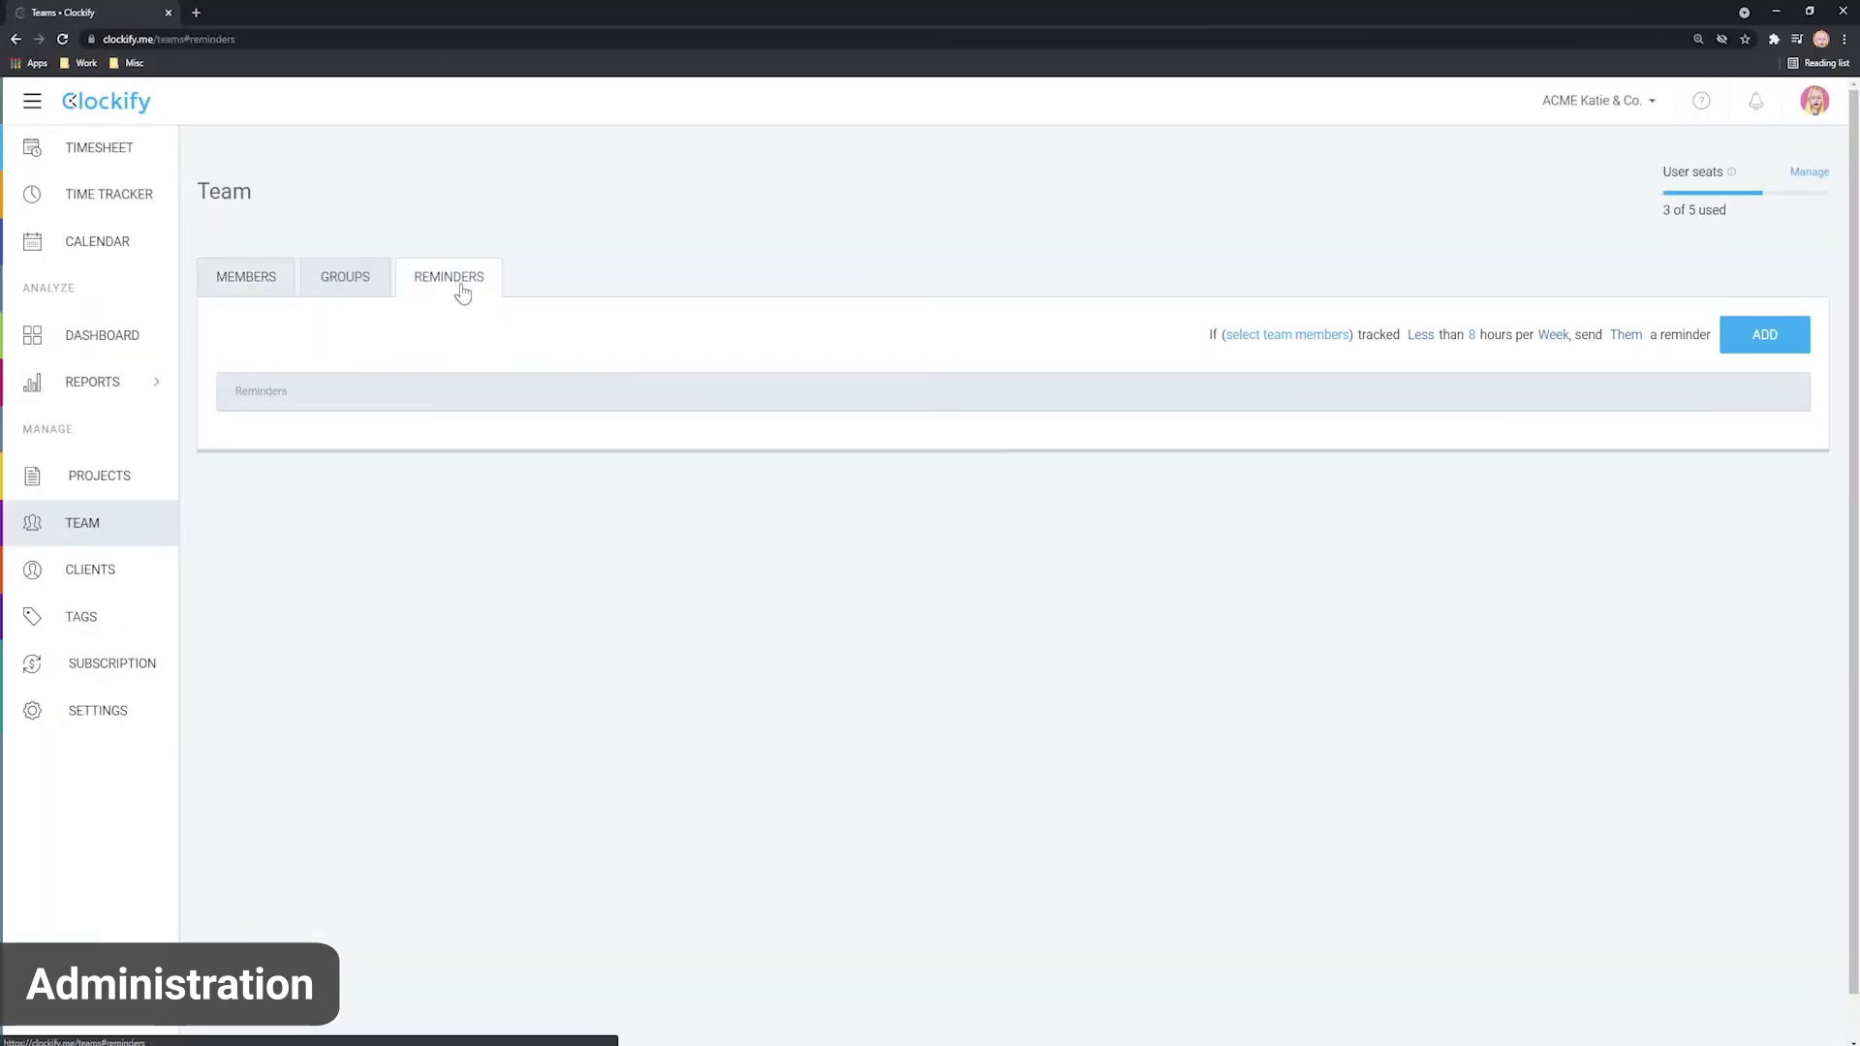
{"action": "left_click", "coordinate": [1283, 336]}
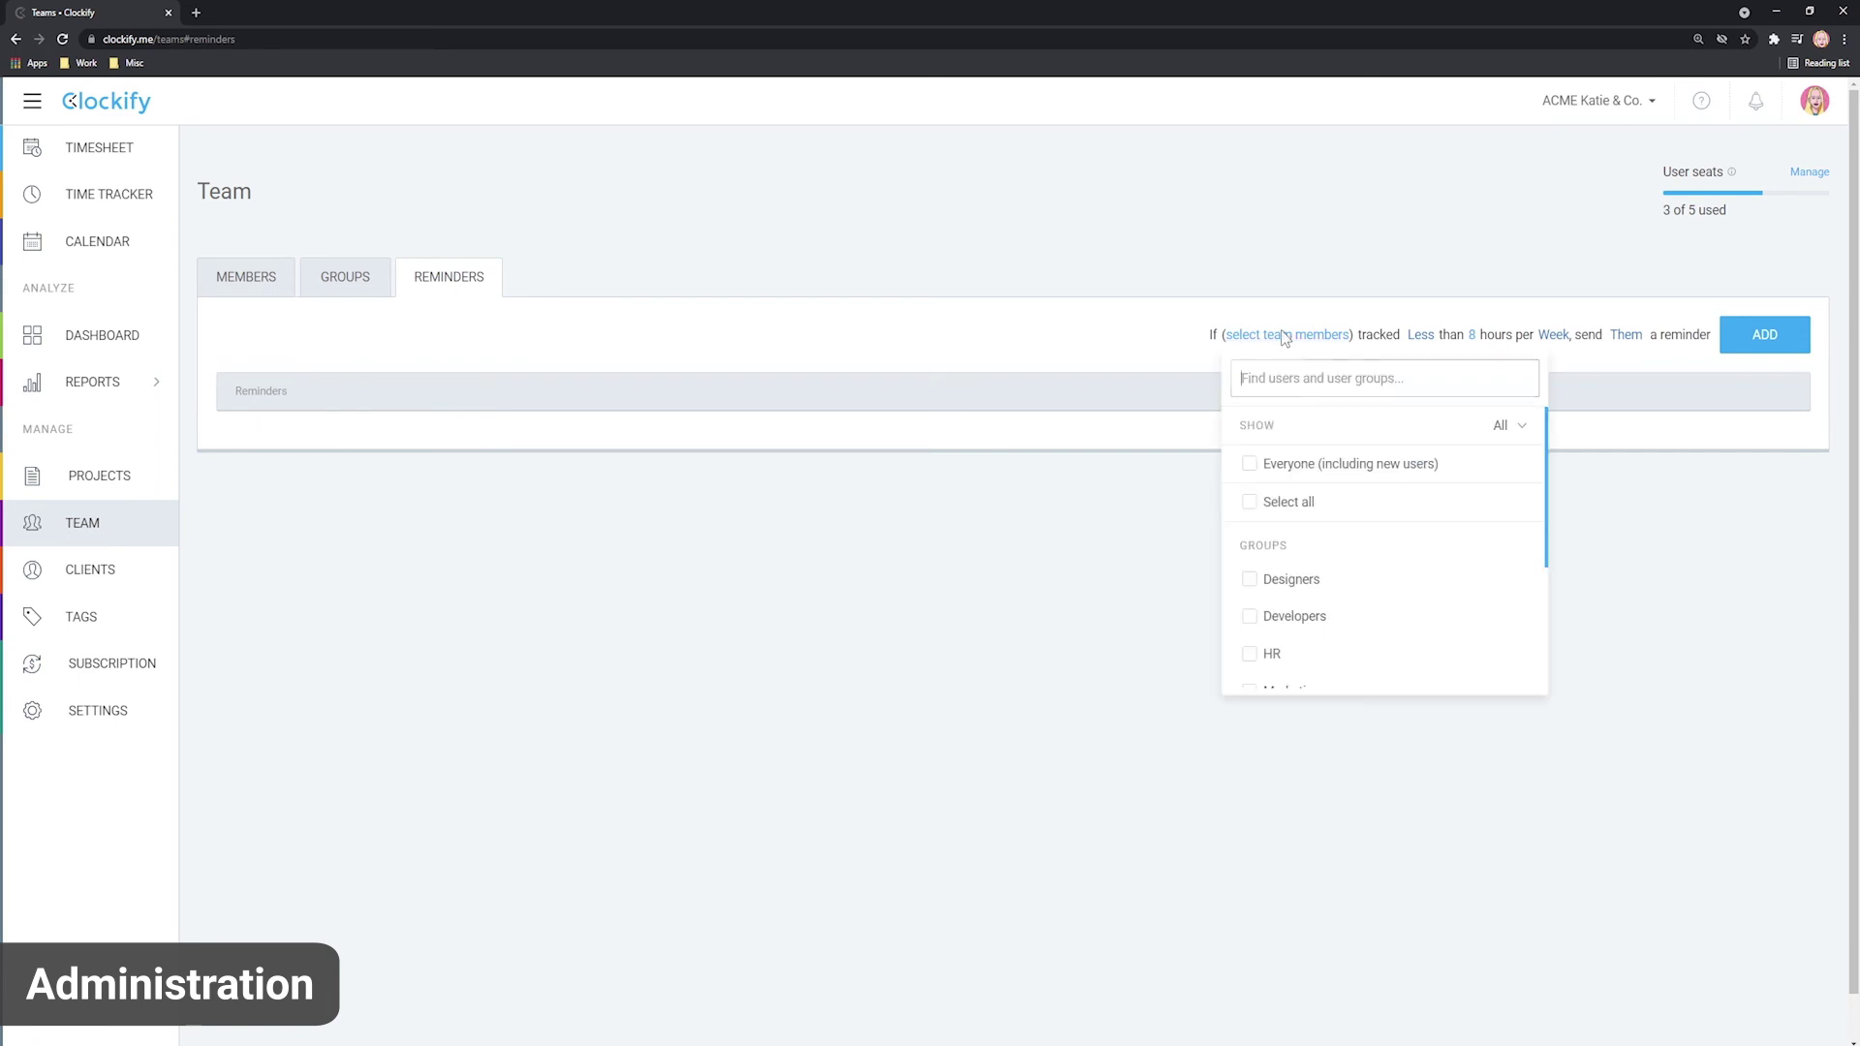
{"action": "left_click", "coordinate": [1250, 465]}
{"action": "left_click", "coordinate": [1177, 489]}
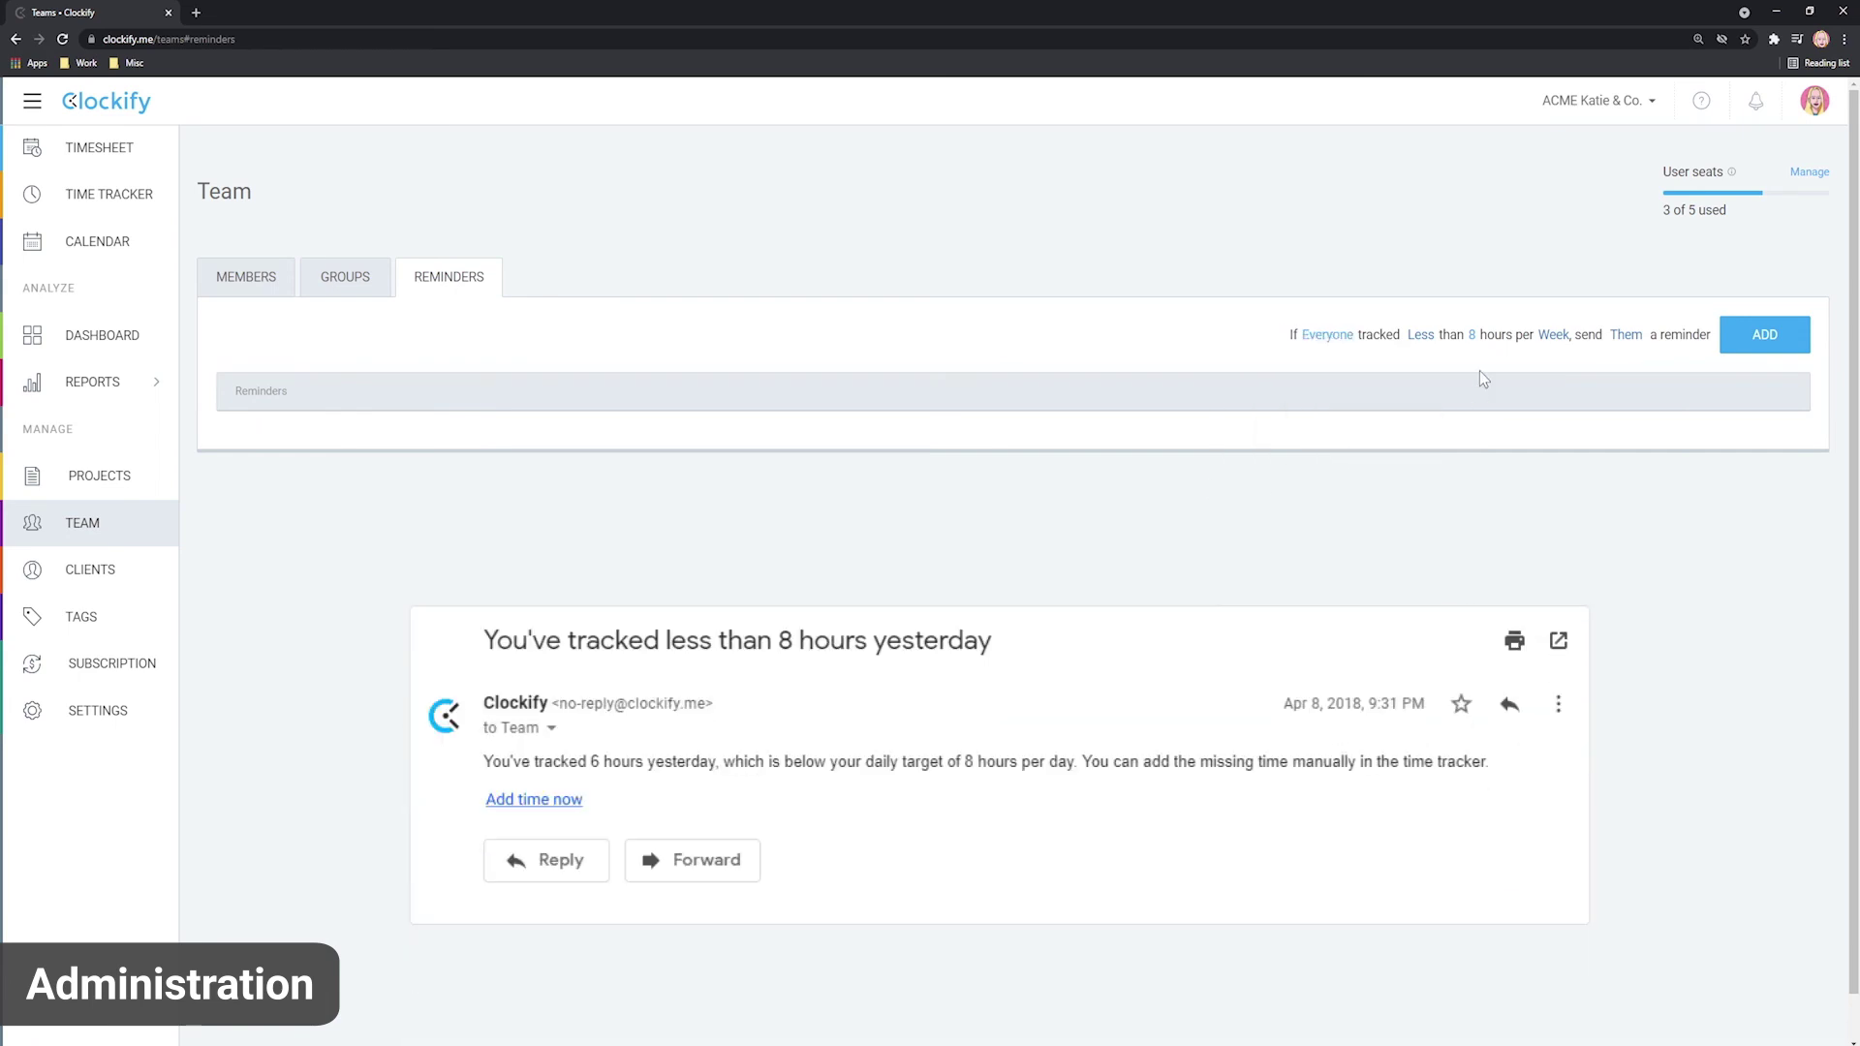
{"action": "left_click", "coordinate": [1626, 335]}
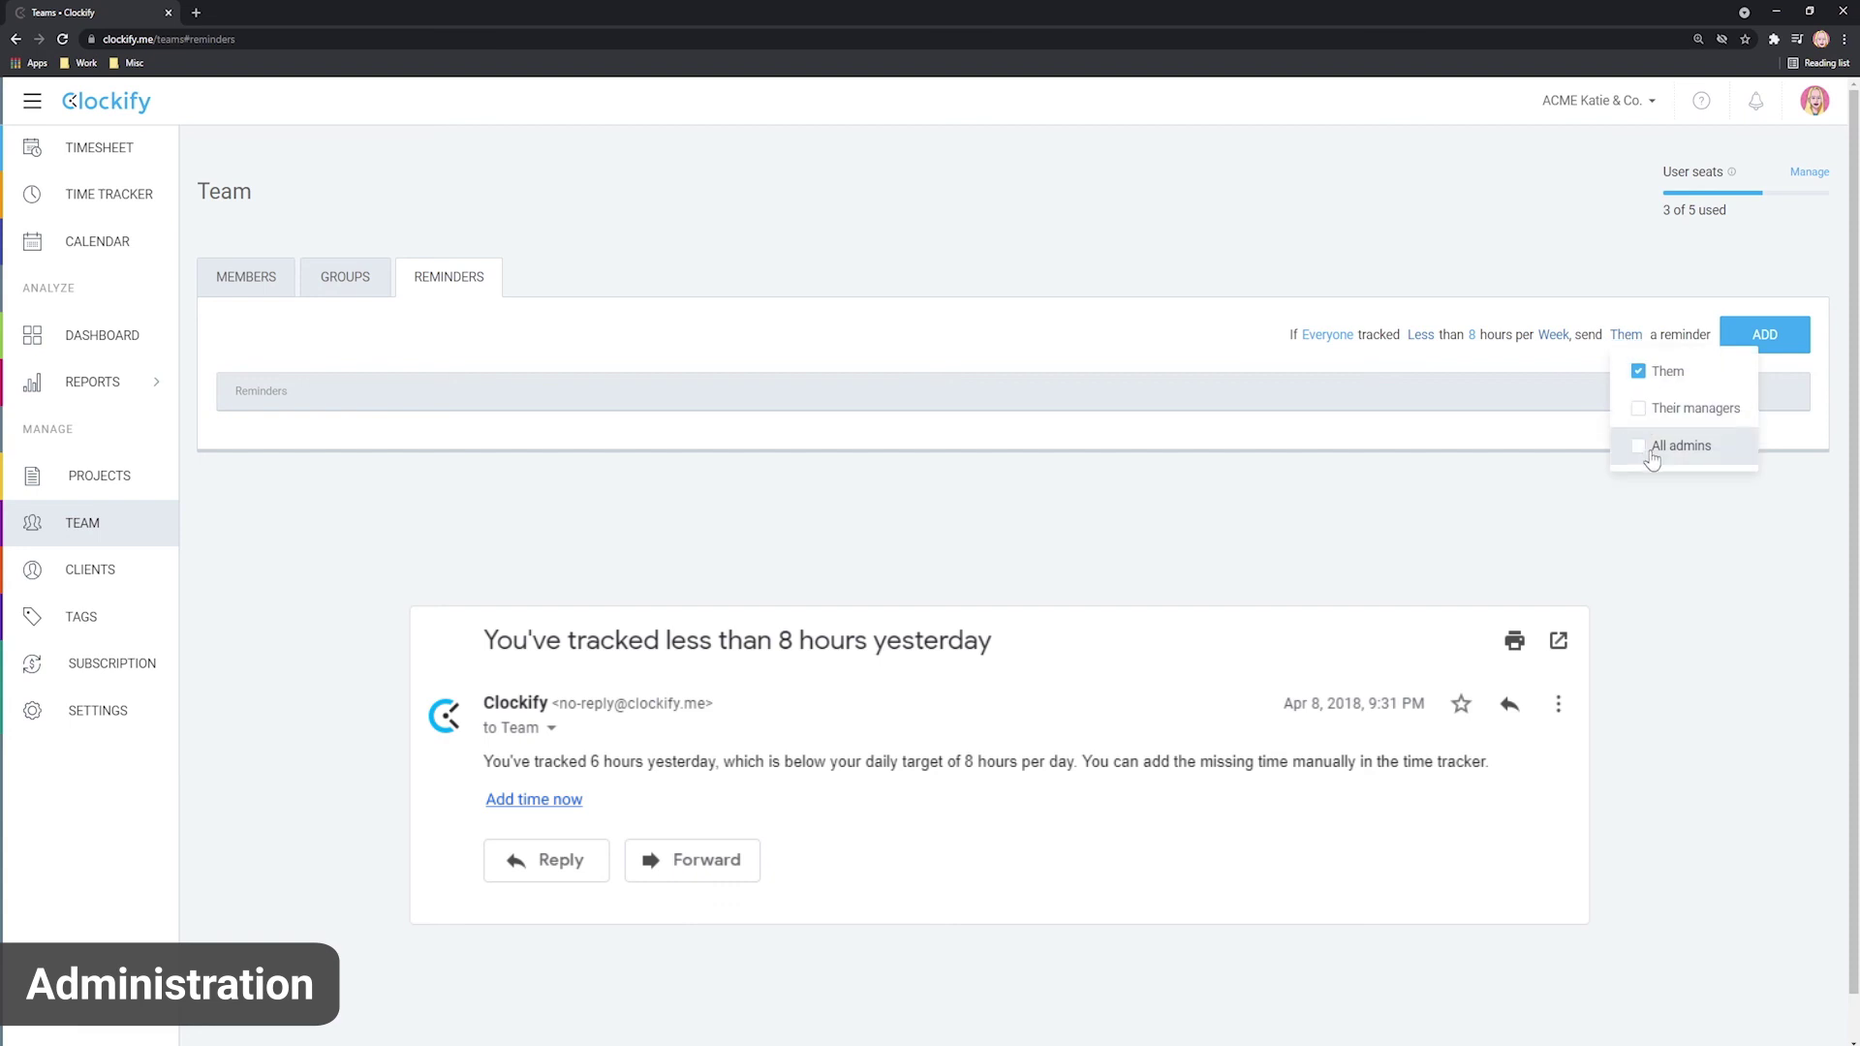
{"action": "left_click", "coordinate": [1639, 446]}
{"action": "left_click", "coordinate": [1569, 419]}
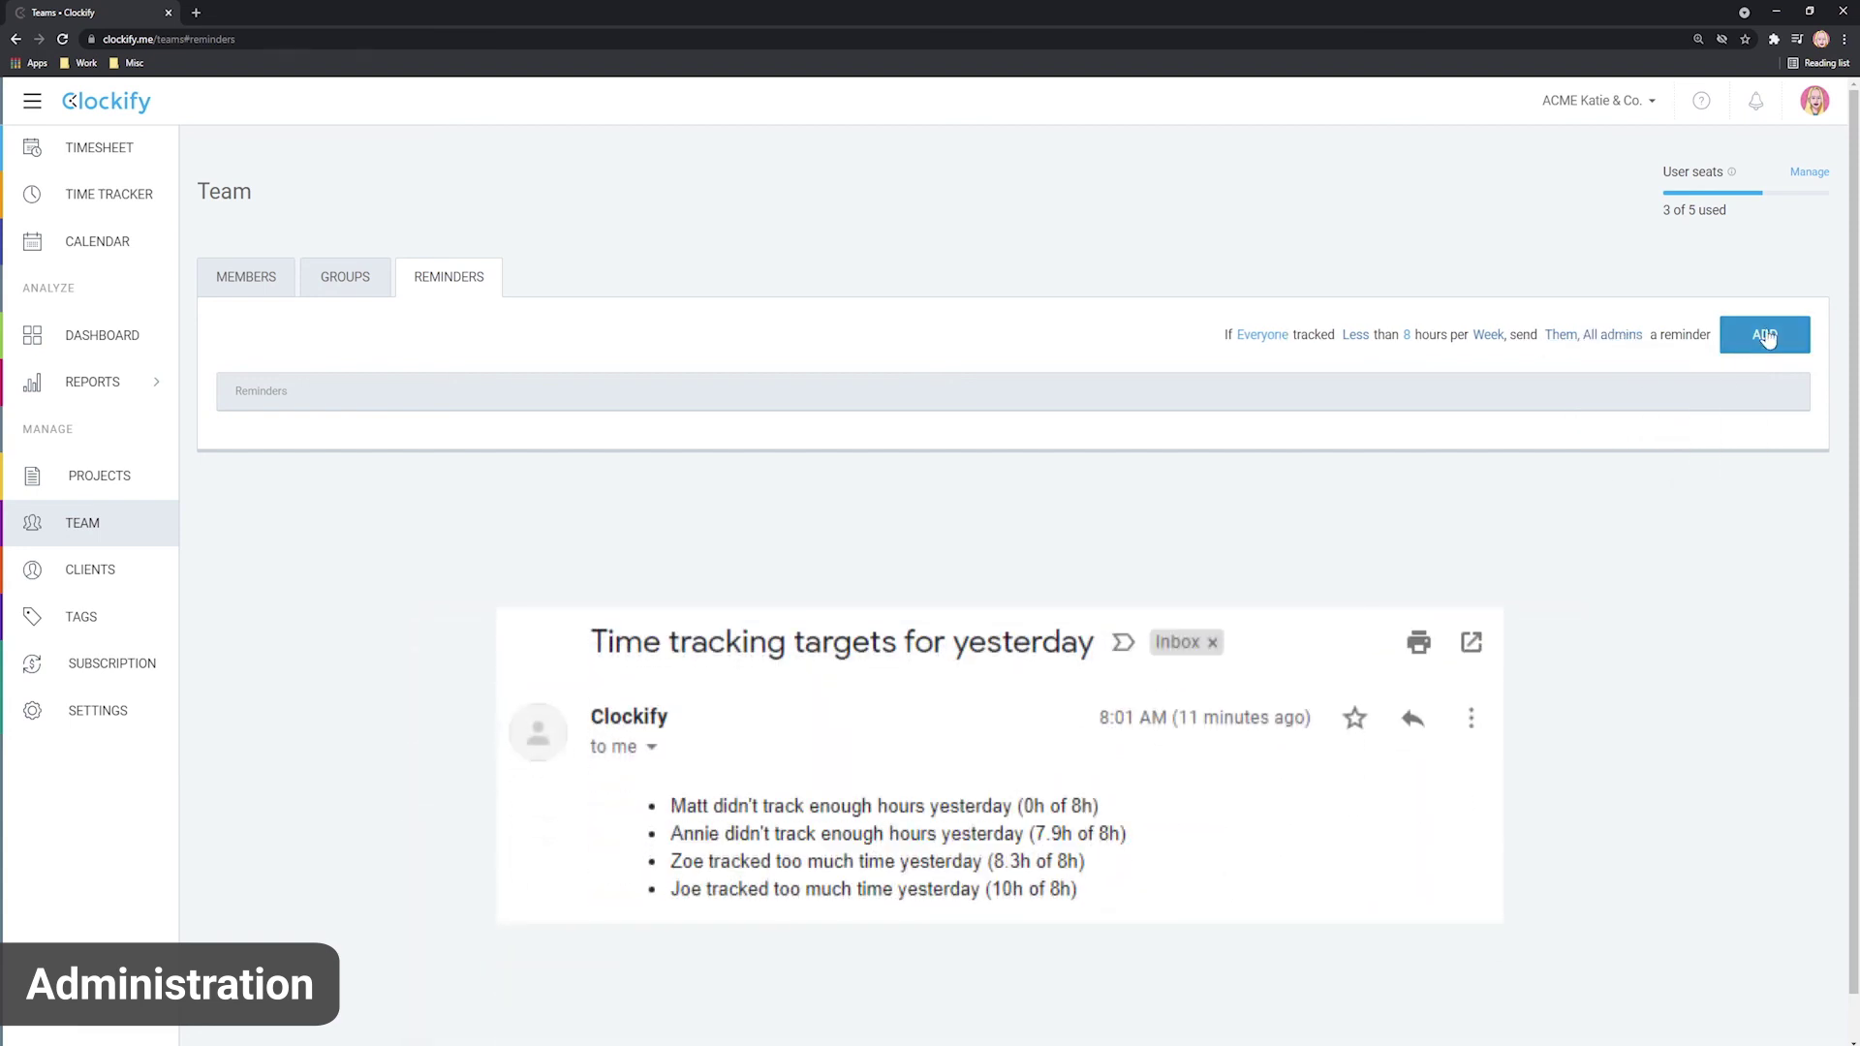
{"action": "left_click", "coordinate": [1764, 335]}
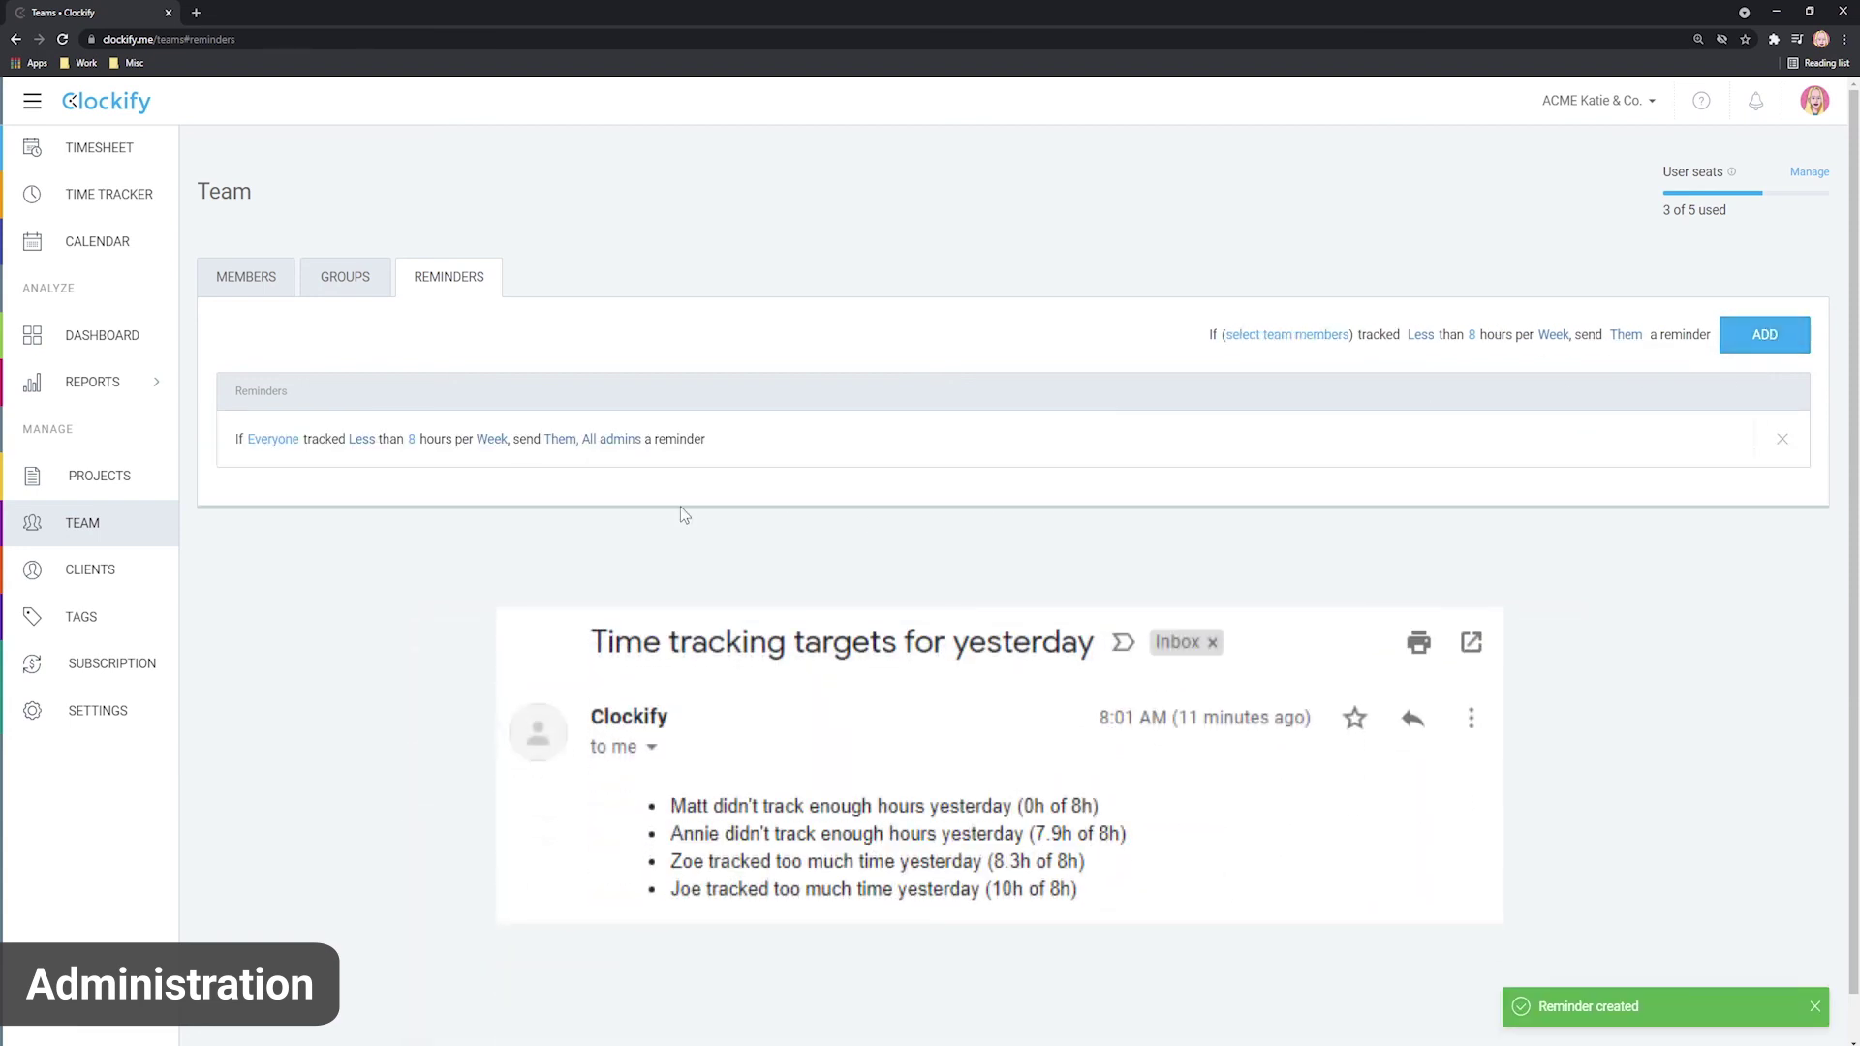
Switch the reminder condition from Less to More than and recheck its recipients.
{"action": "left_click", "coordinate": [1420, 336]}
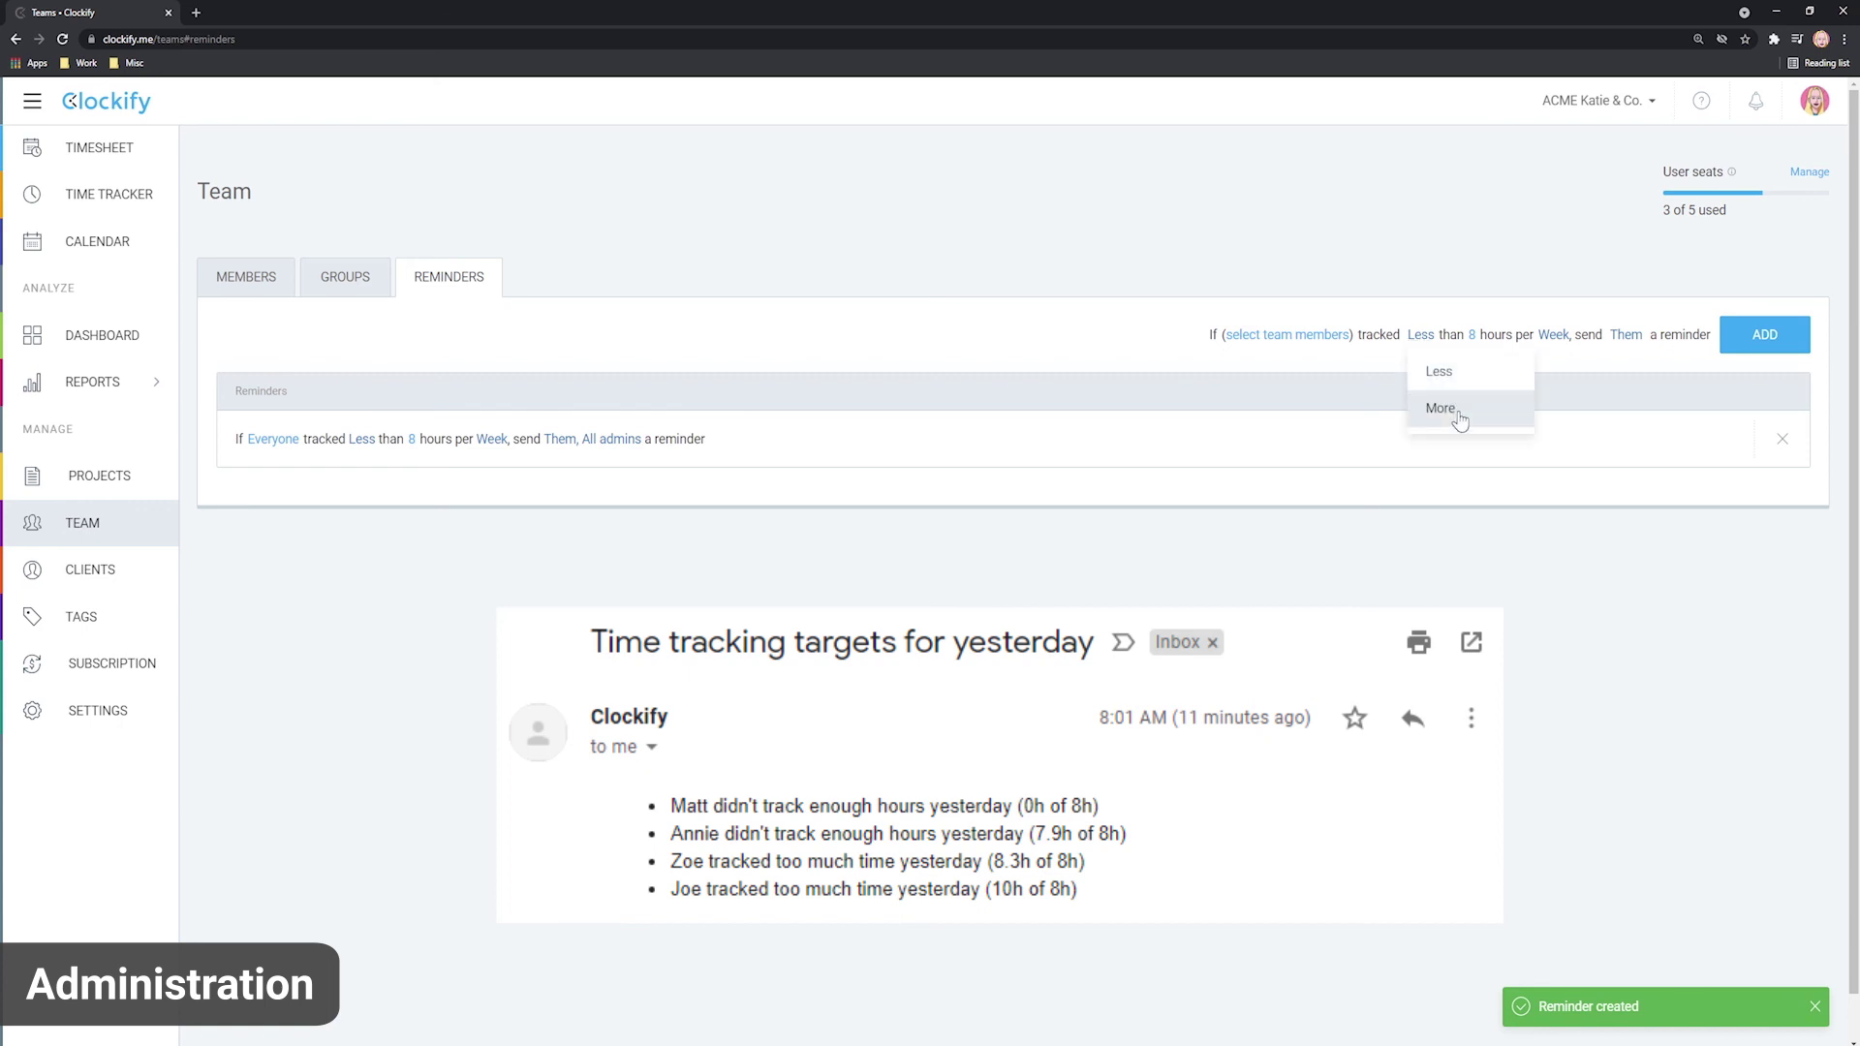
{"action": "left_click", "coordinate": [1440, 409]}
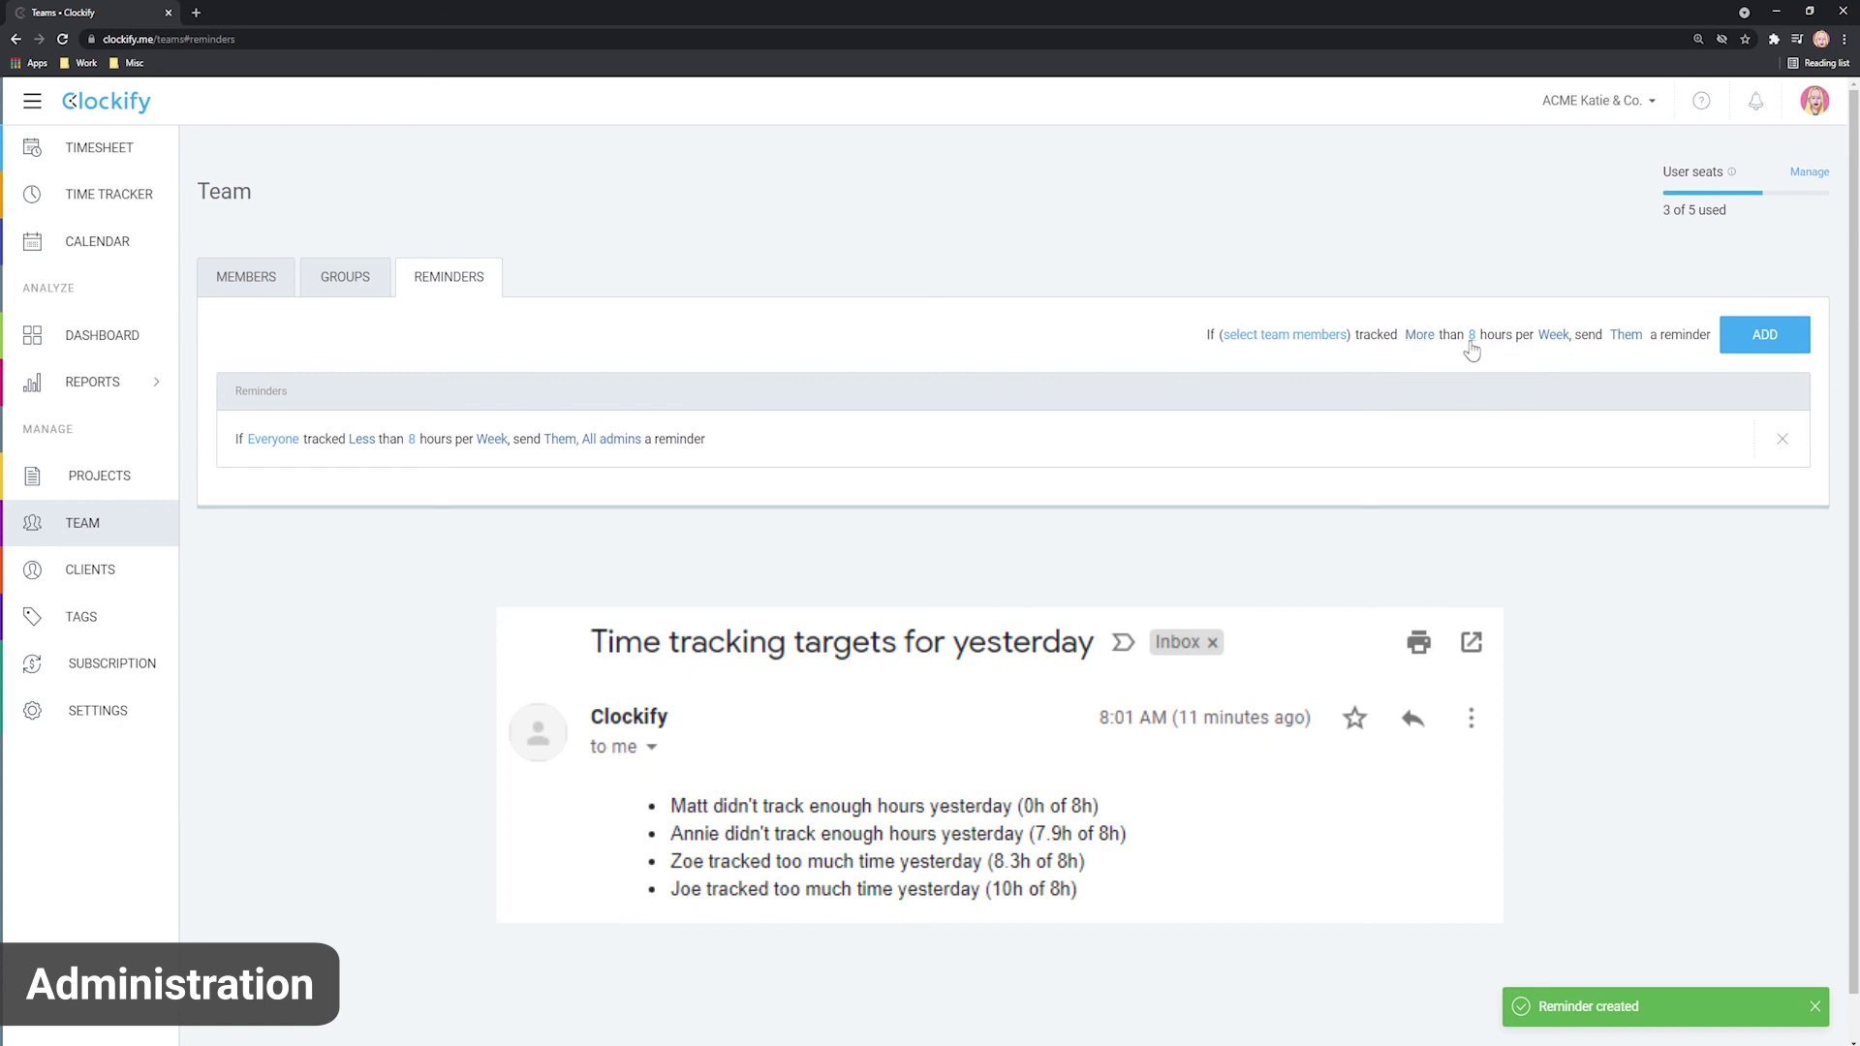
{"action": "left_click", "coordinate": [1627, 338]}
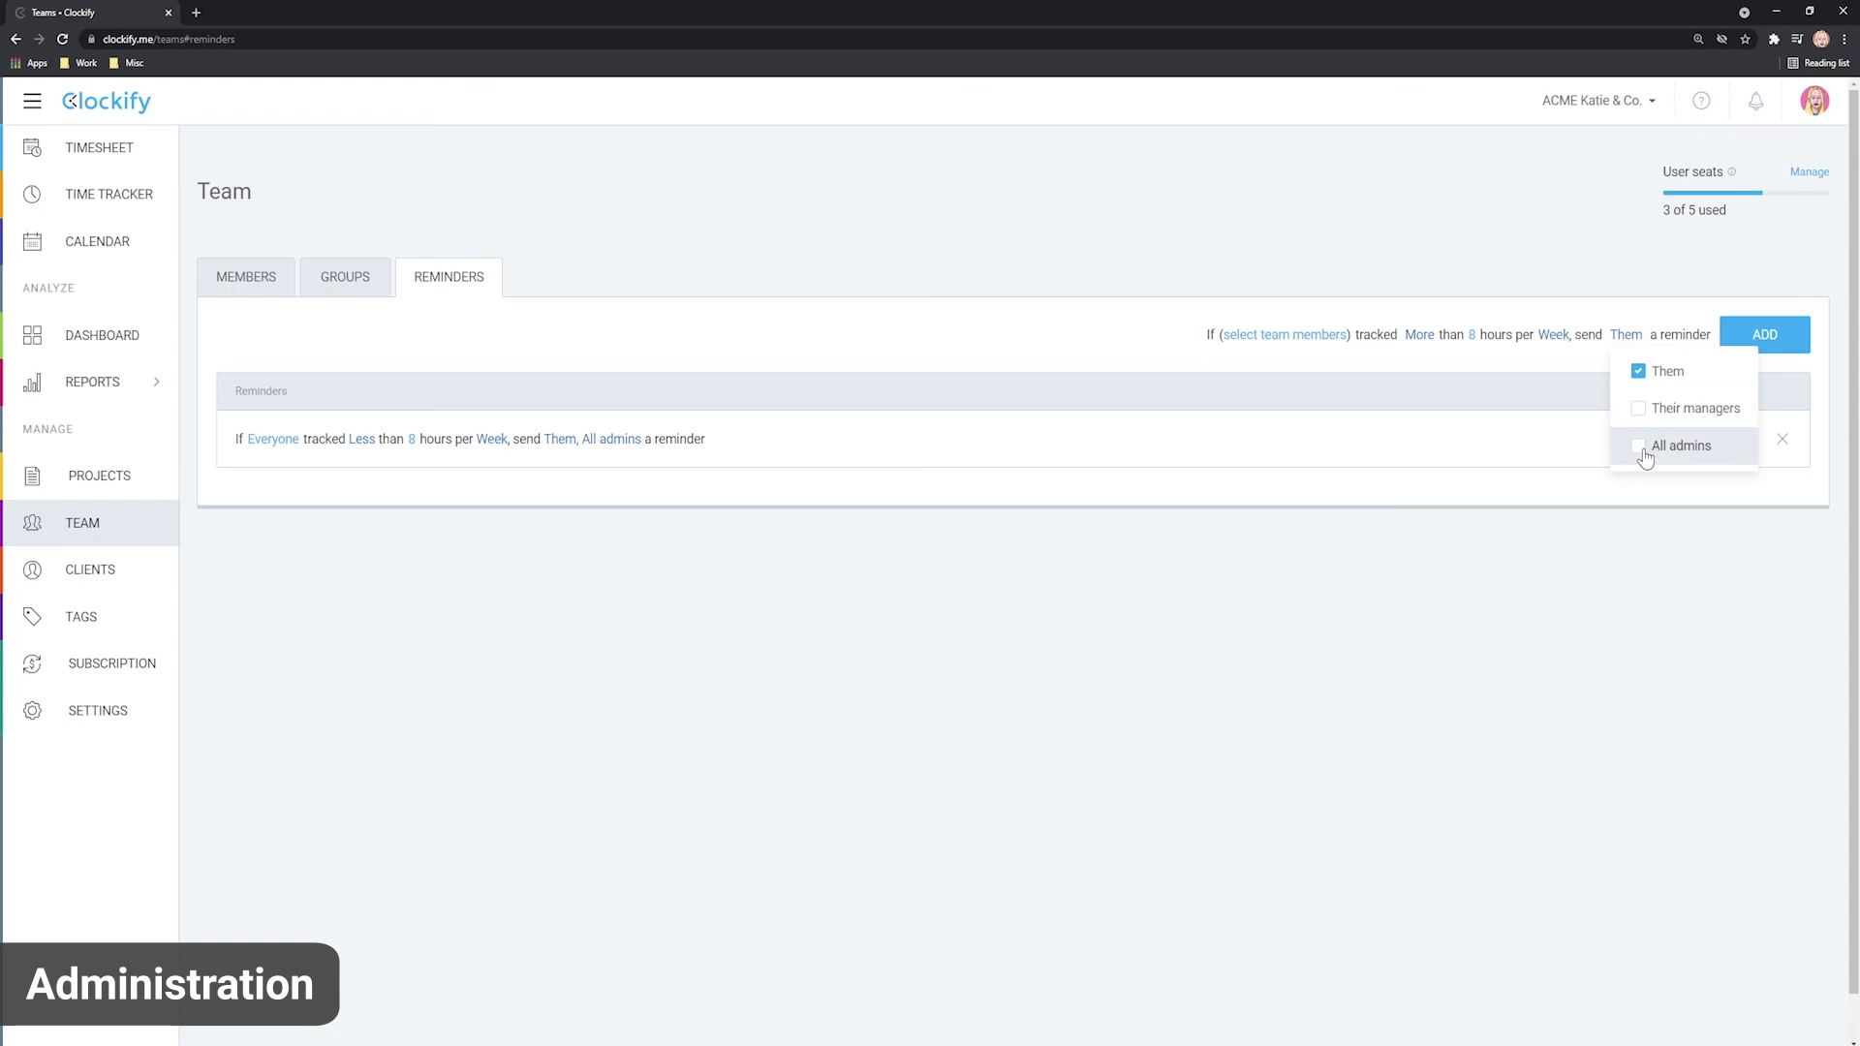
{"action": "left_click", "coordinate": [1569, 358]}
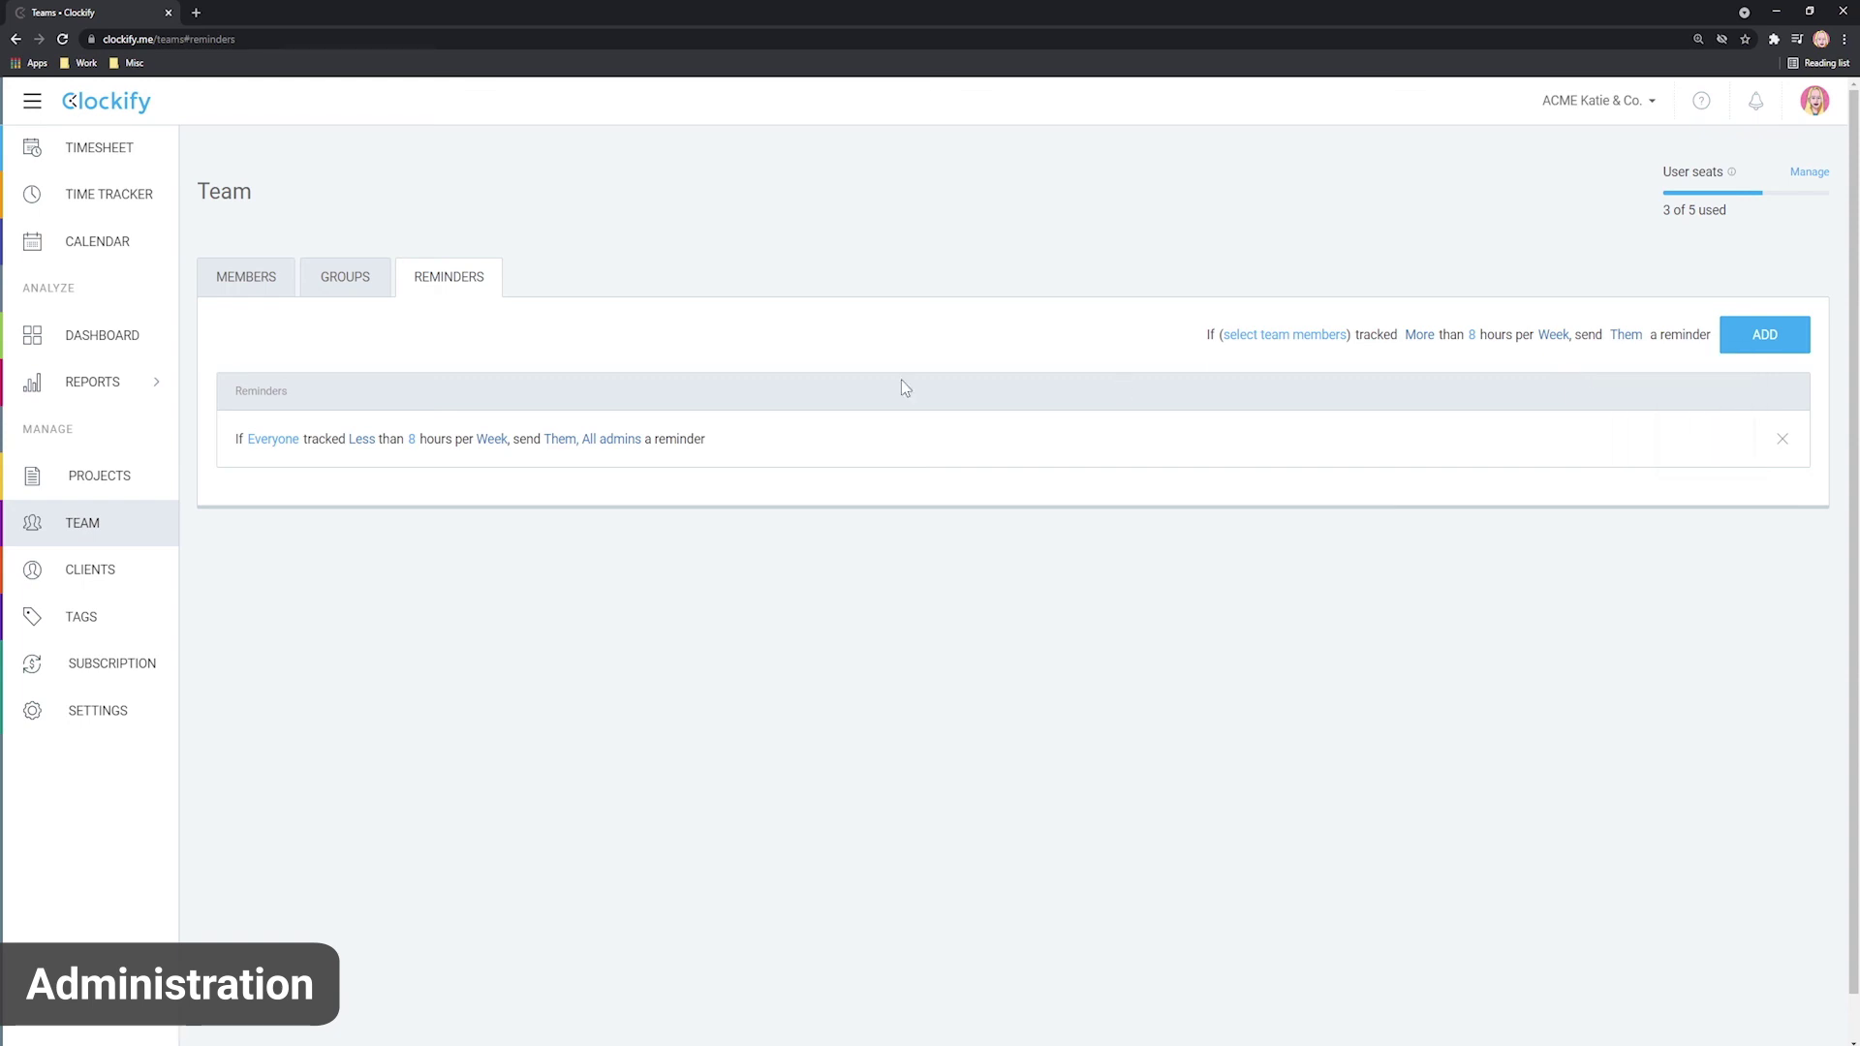
Make the estimate alert fire for a Task at 50%, notifying Workspace admin, then return to General.
{"action": "left_click", "coordinate": [106, 713]}
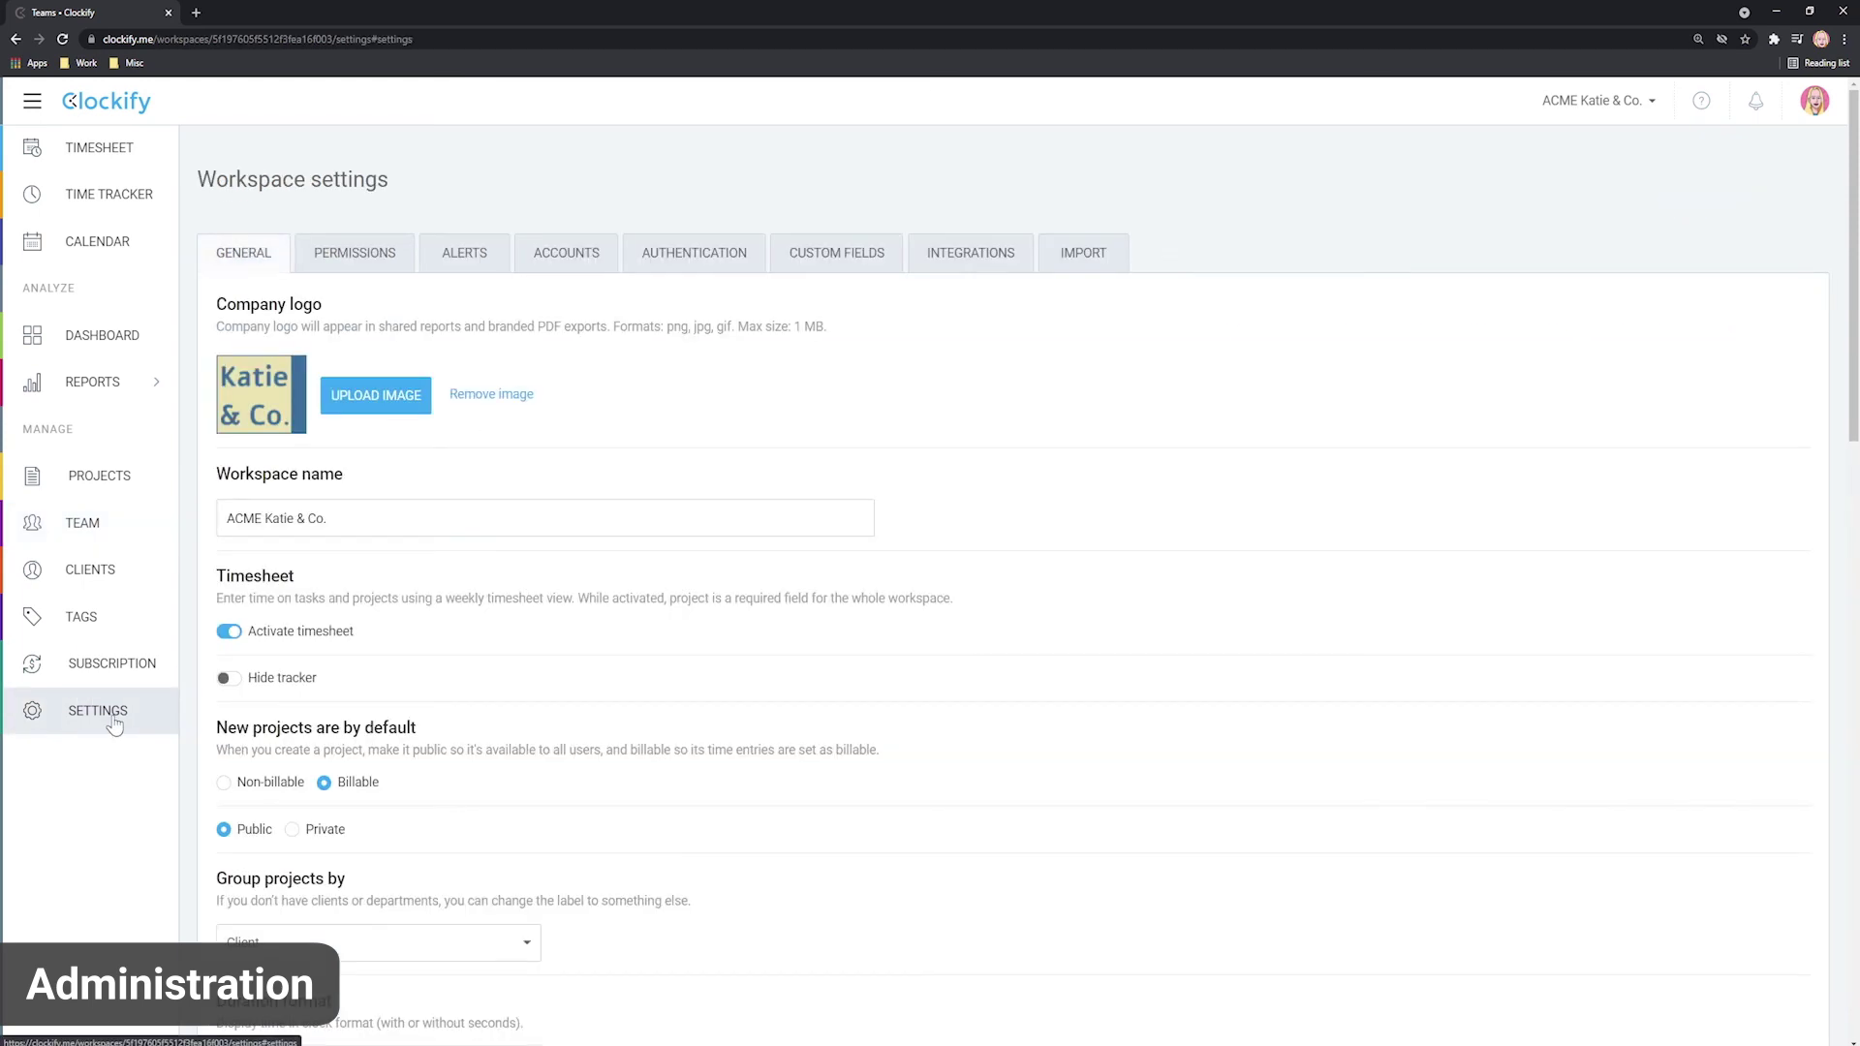
{"action": "left_click", "coordinate": [465, 254]}
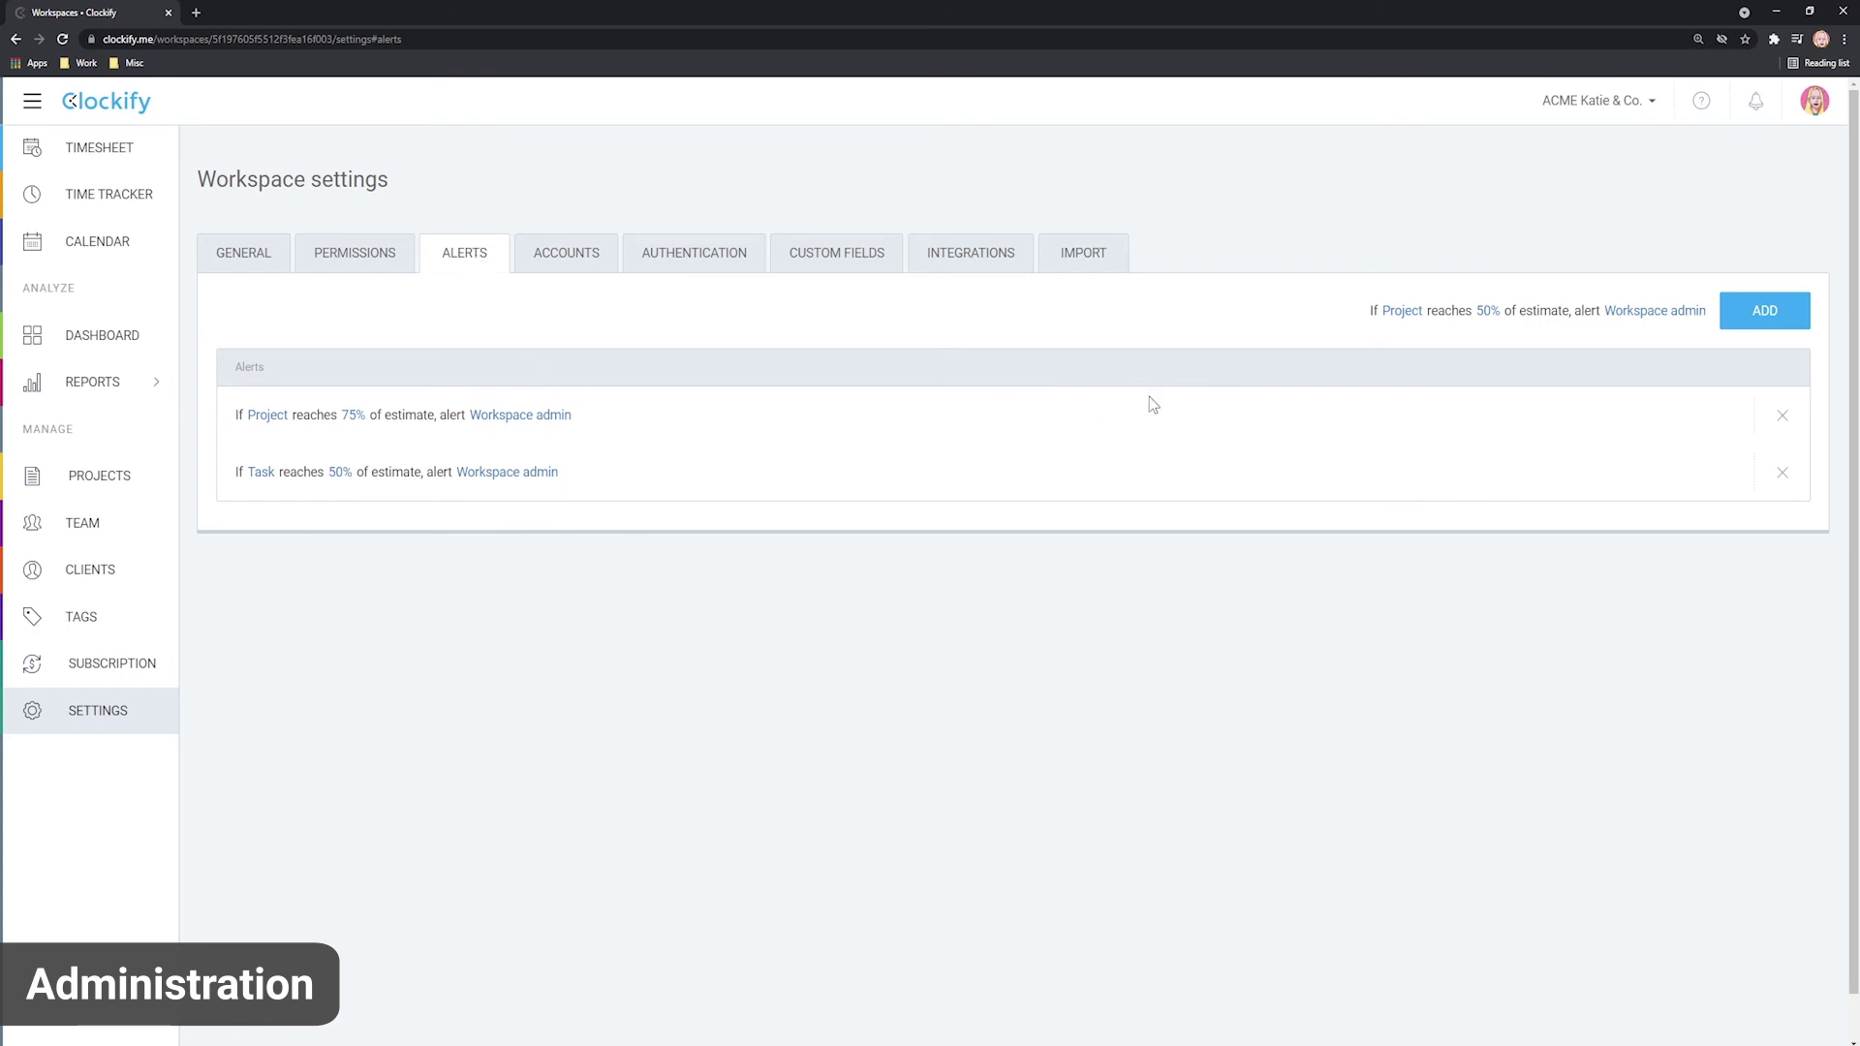
{"action": "left_click", "coordinate": [1635, 312]}
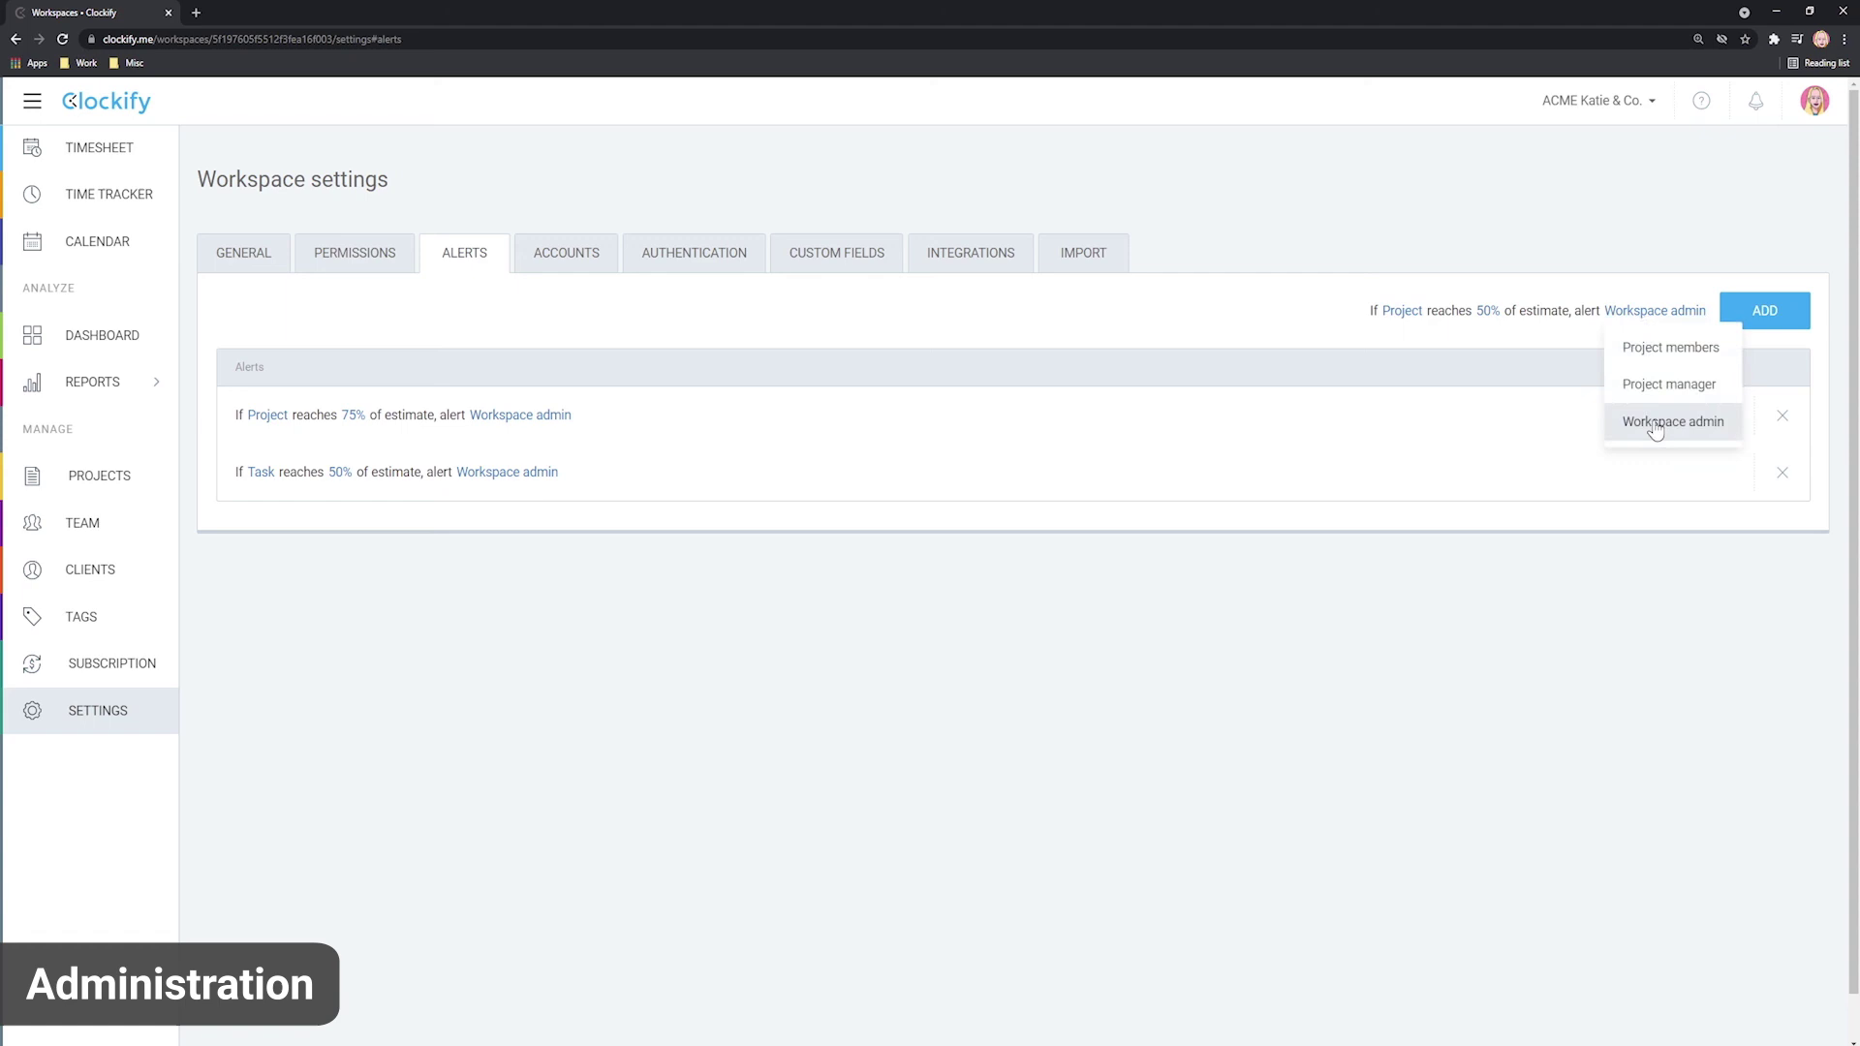
{"action": "left_click", "coordinate": [1400, 323]}
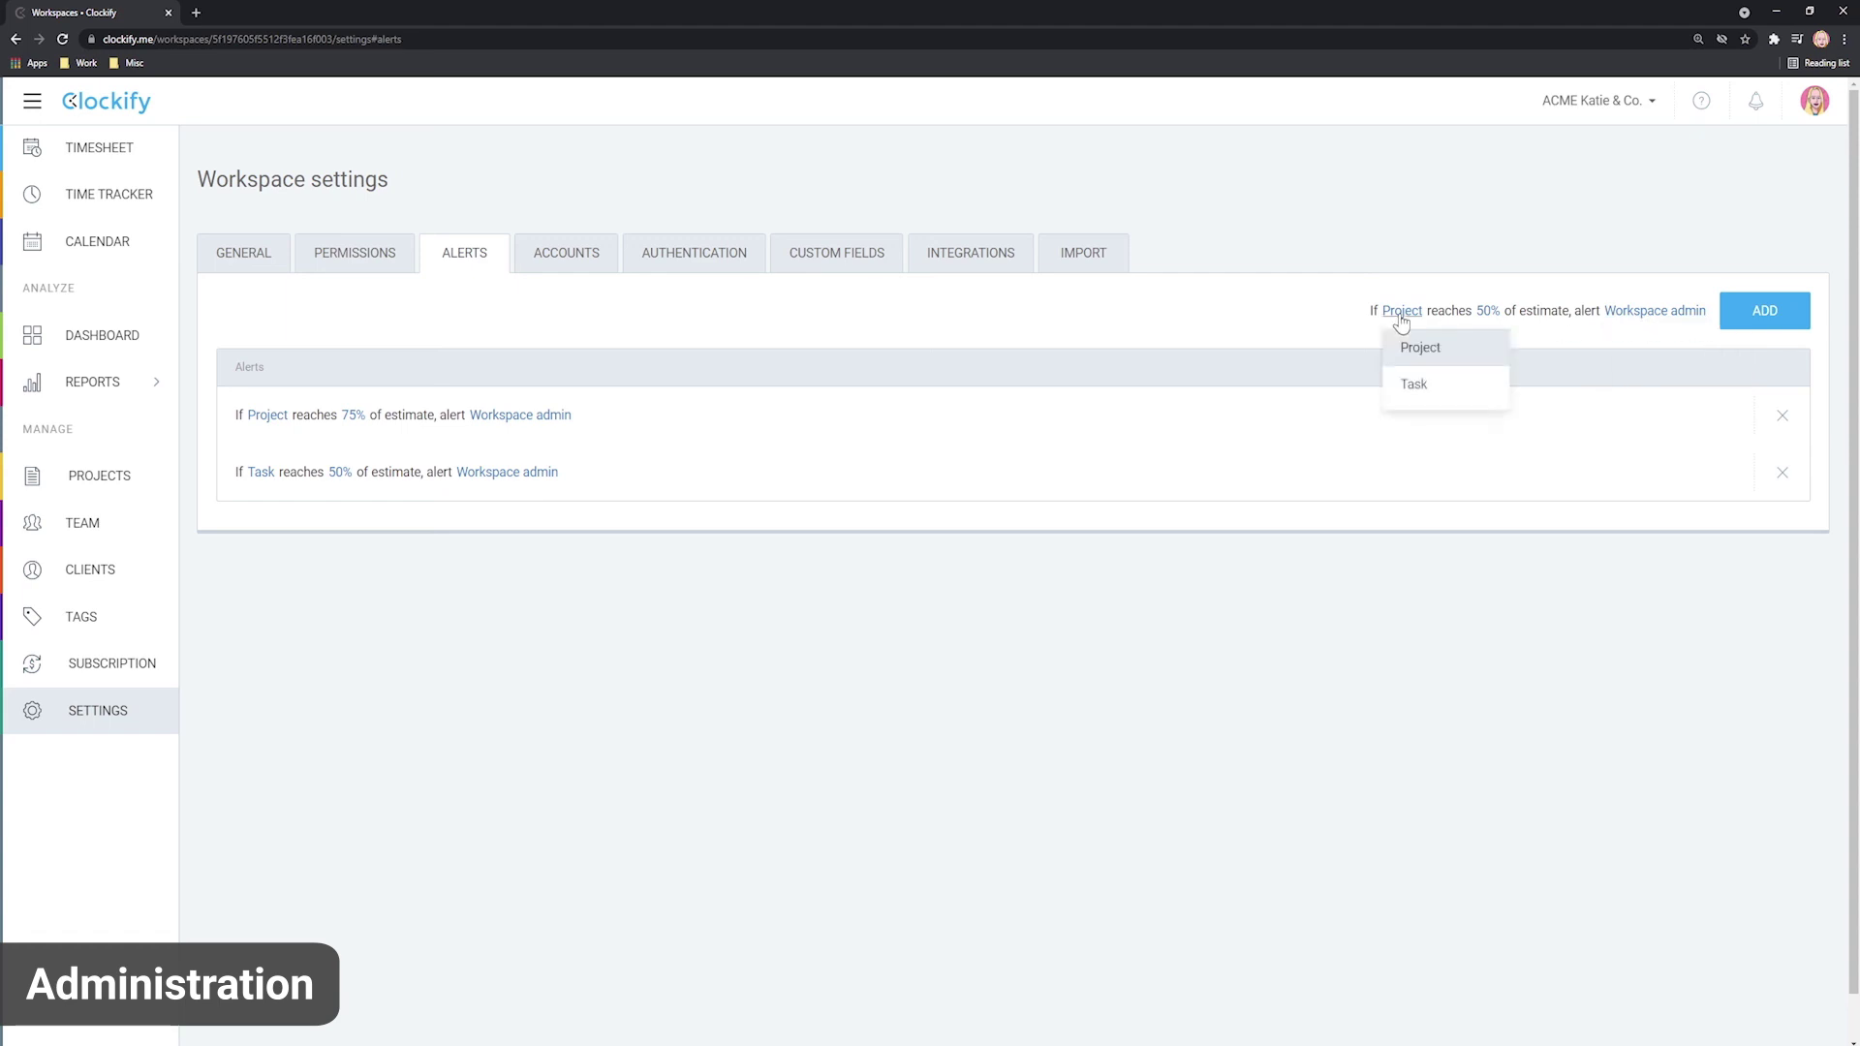
{"action": "left_click", "coordinate": [1457, 383]}
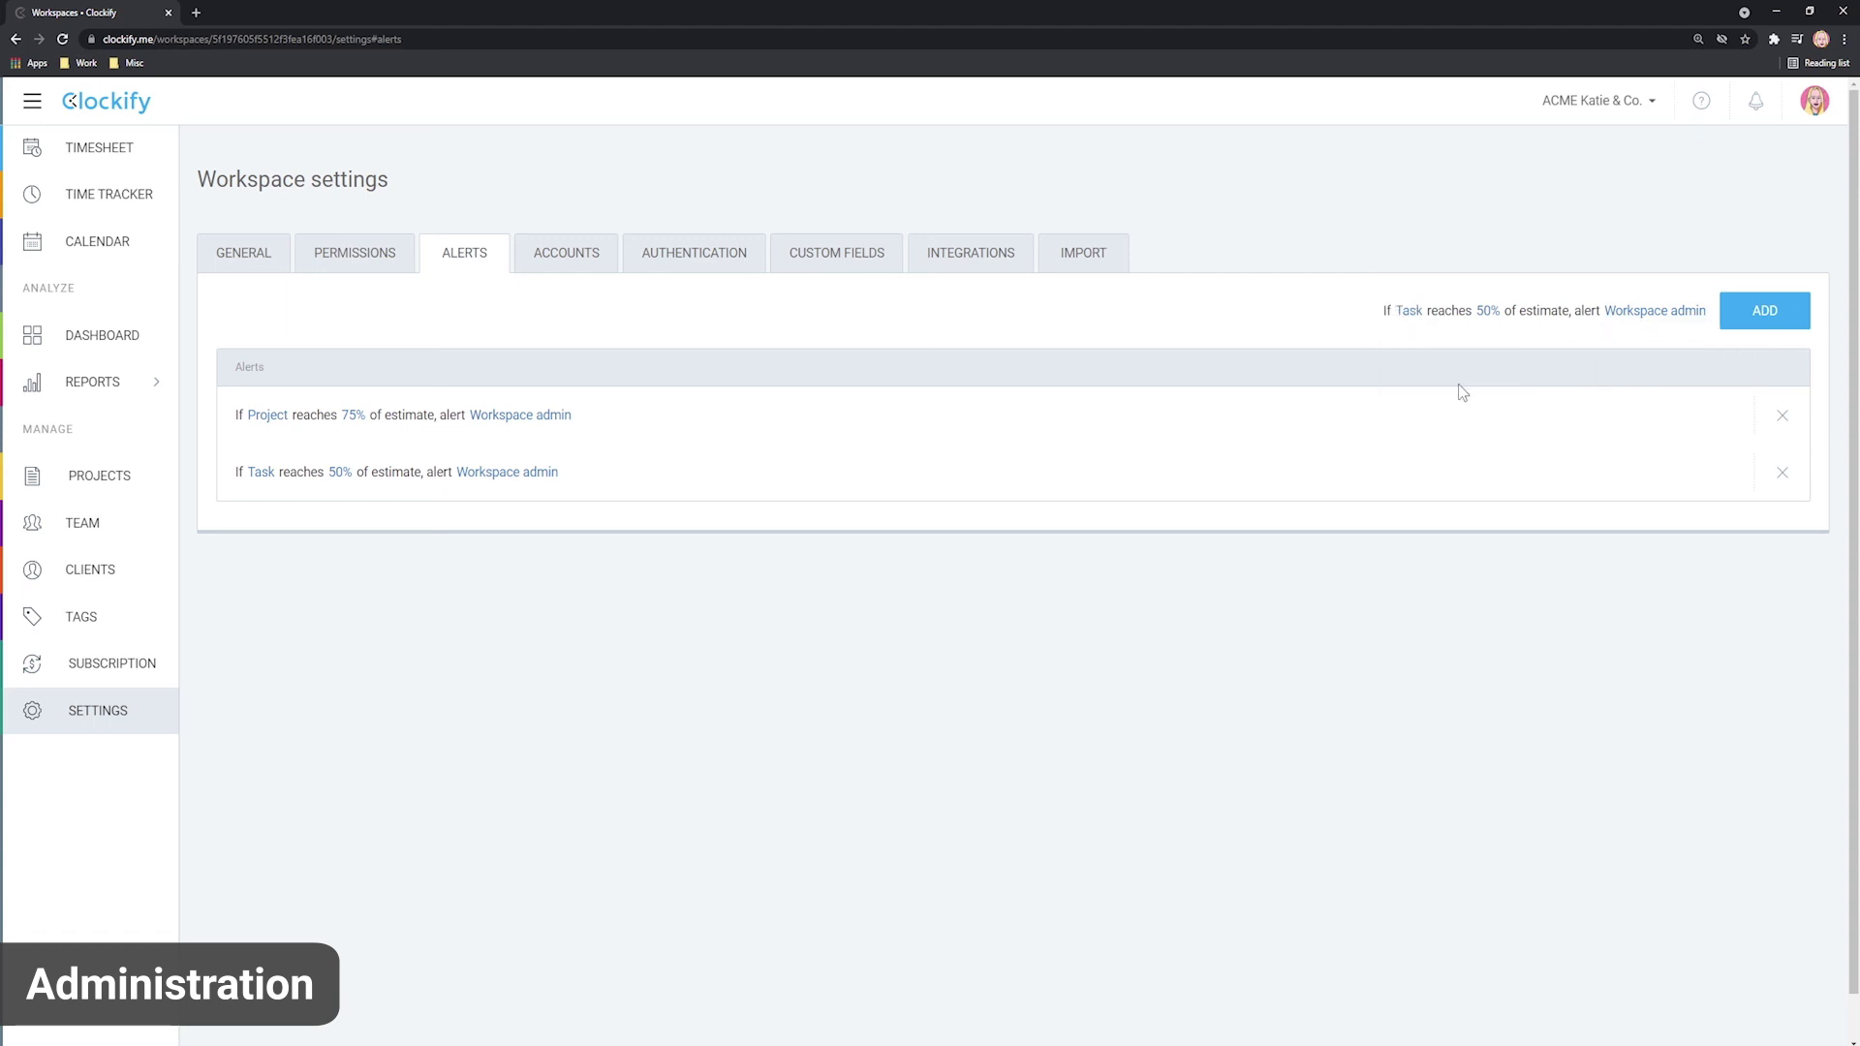
{"action": "left_click", "coordinate": [1484, 312]}
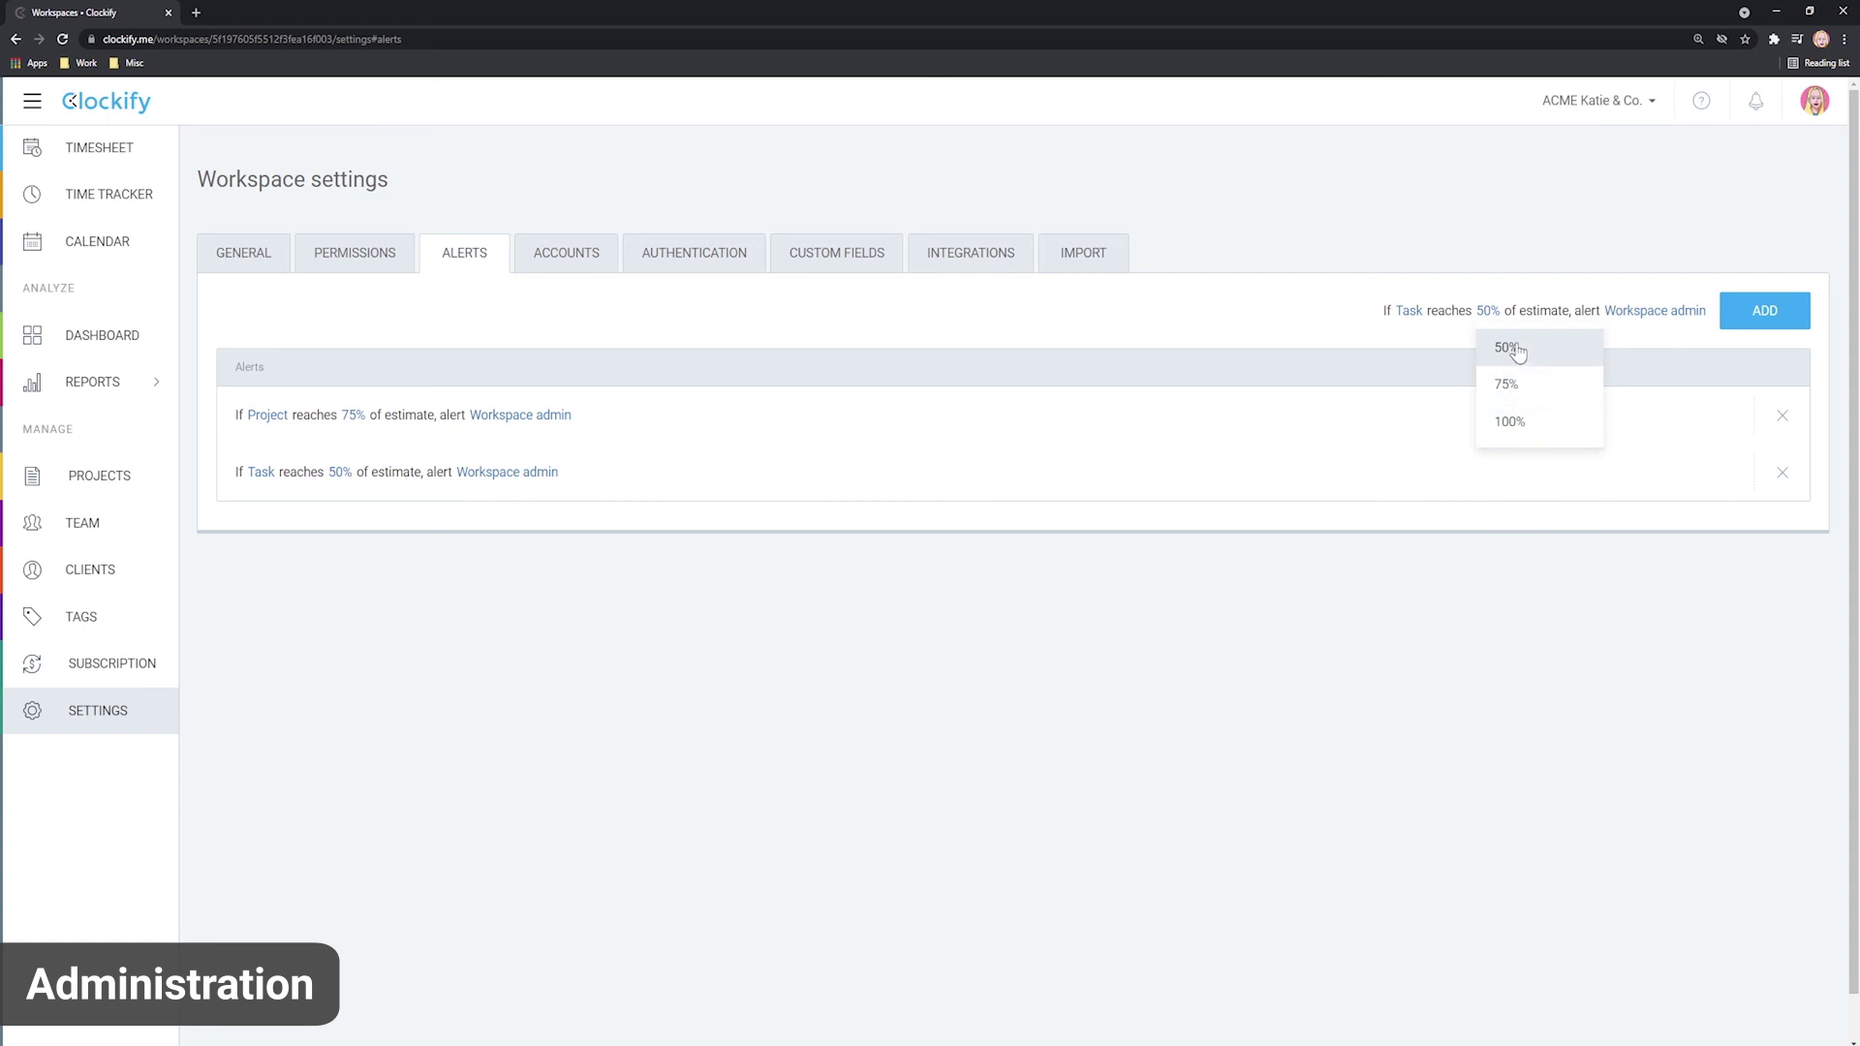
{"action": "left_click", "coordinate": [1398, 351]}
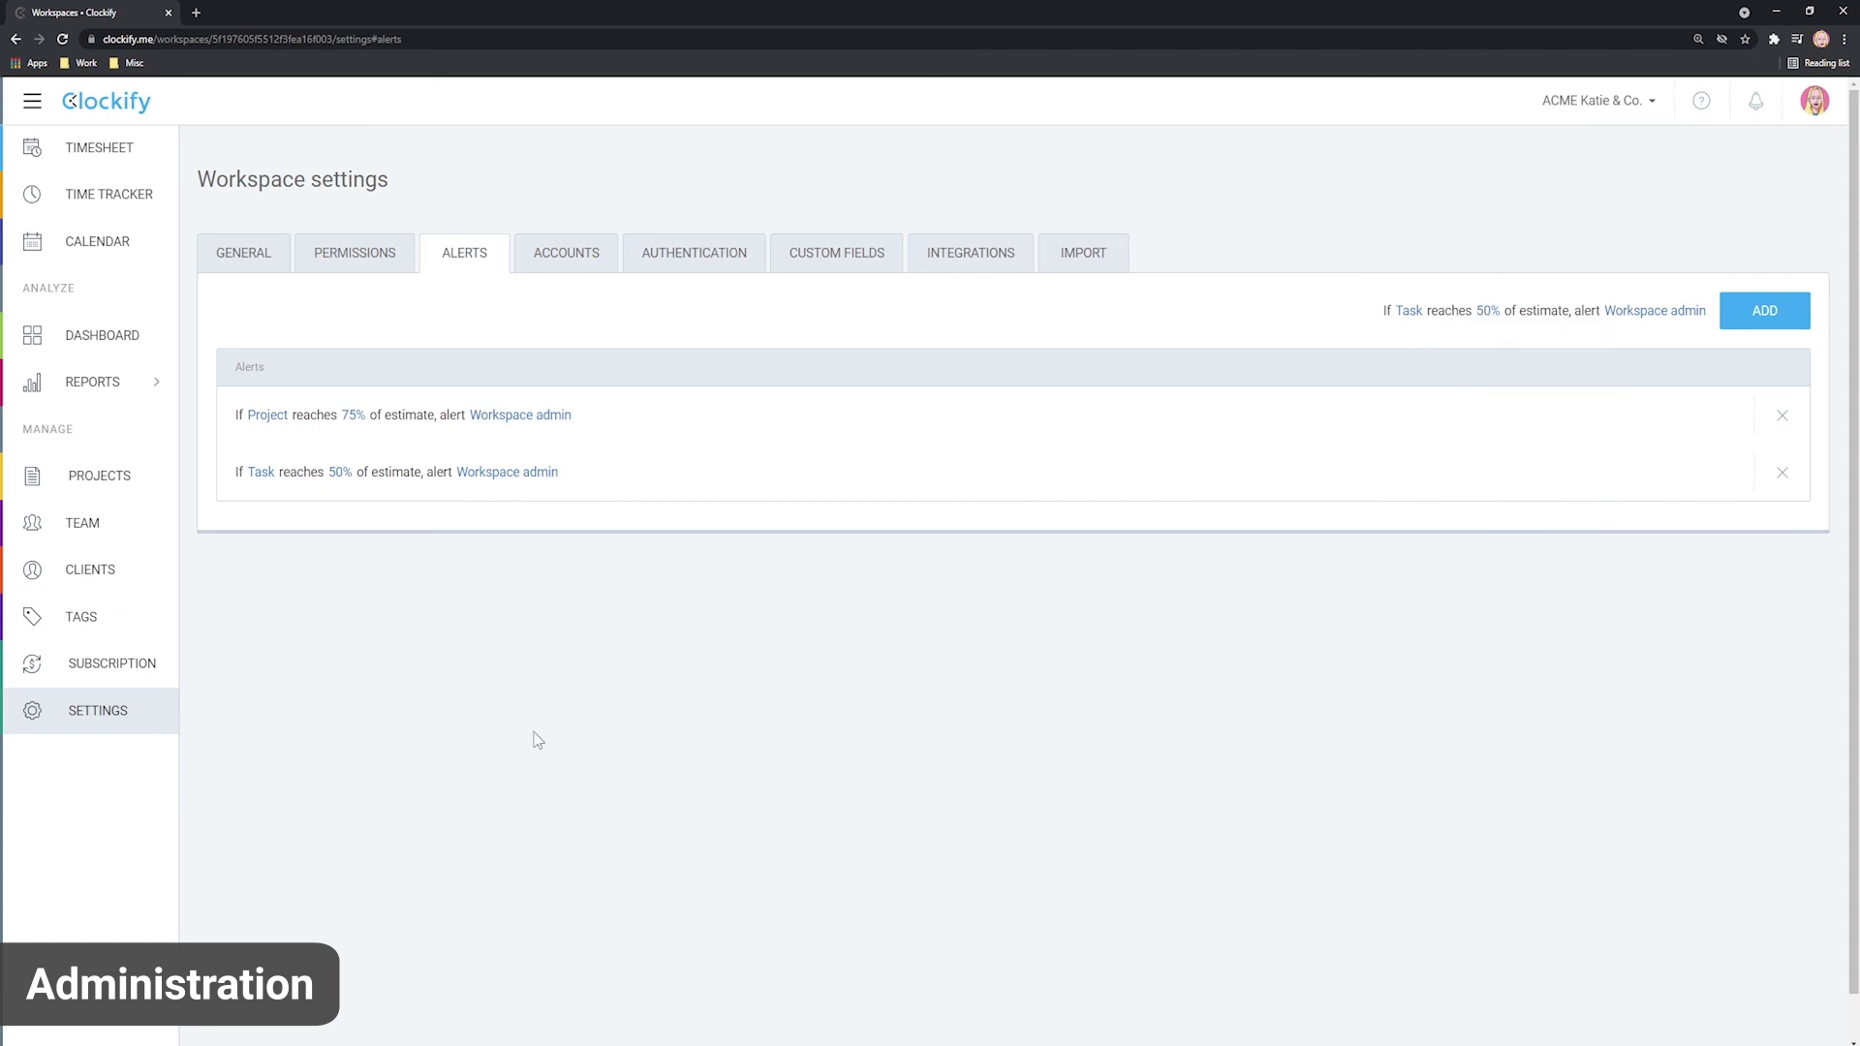
{"action": "left_click", "coordinate": [257, 266]}
Enable time approval, check the empty Approvals page, and return to the settings' time off section.
{"action": "scroll", "coordinate": [451, 700], "scroll_direction": "down", "scroll_amount": 7}
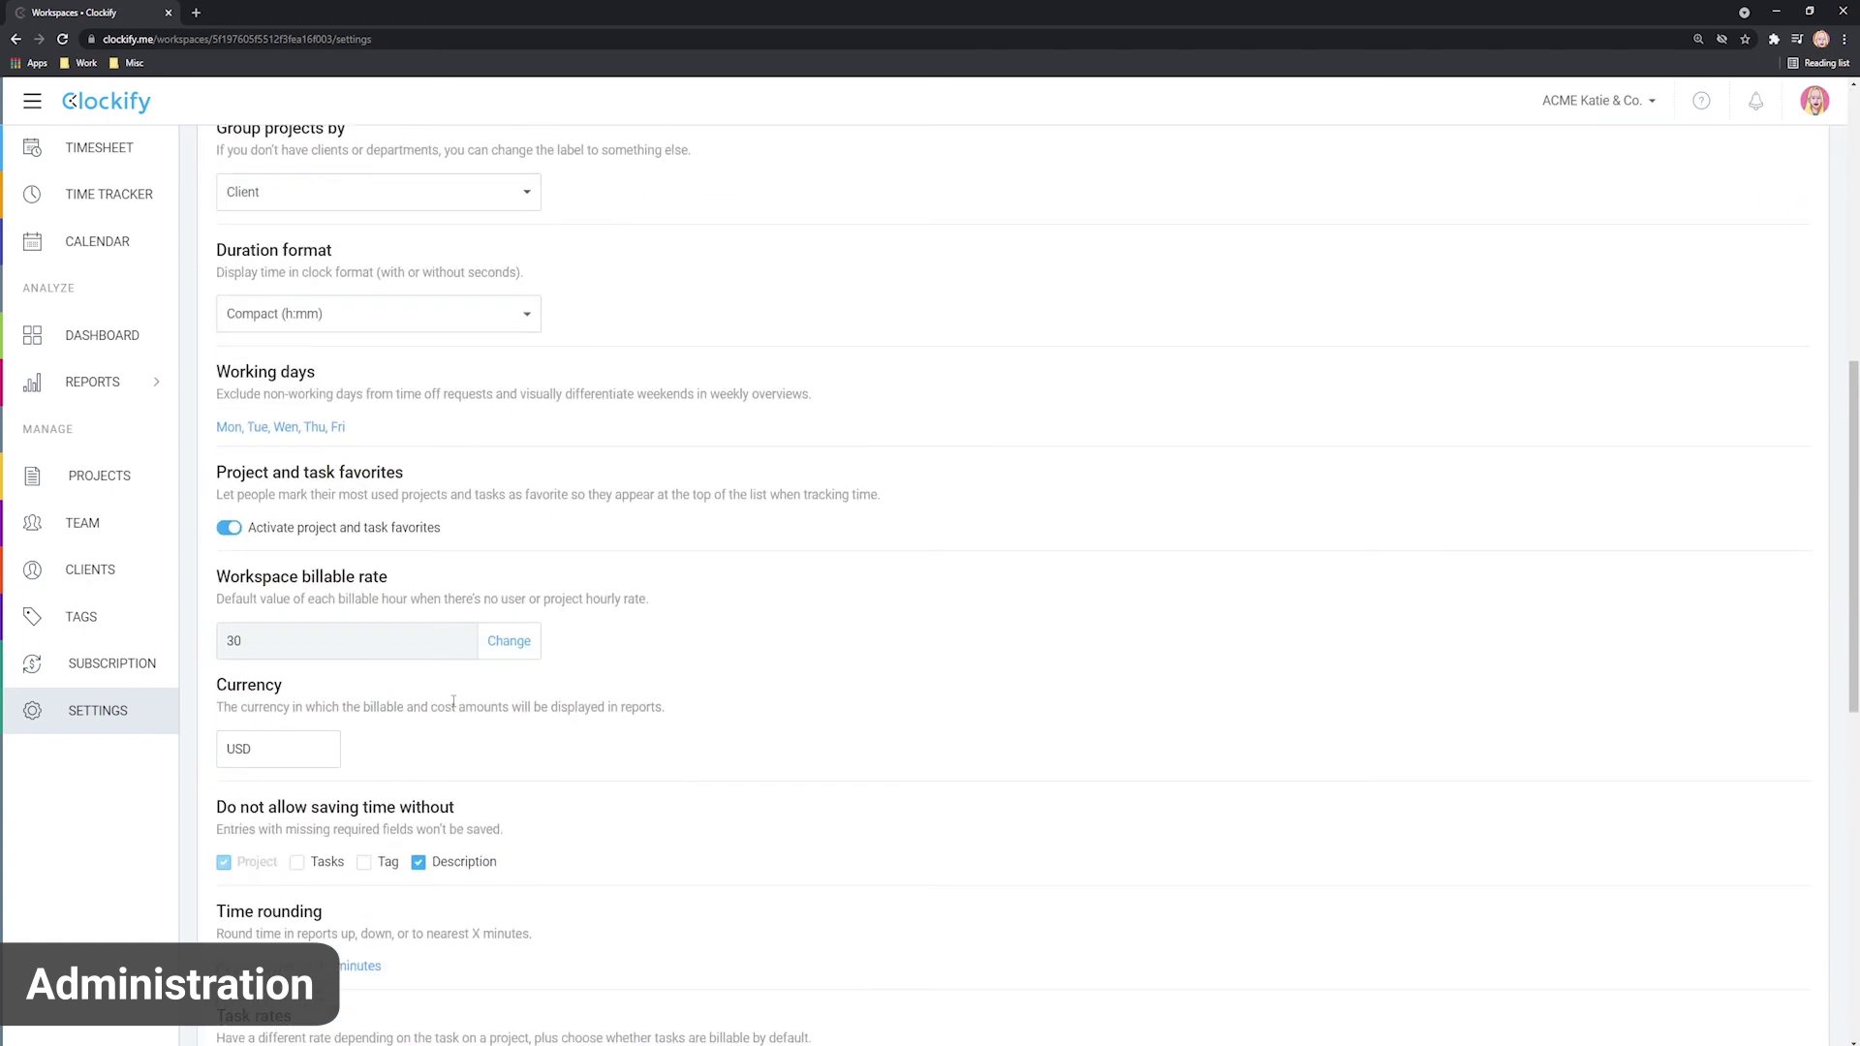
{"action": "scroll", "coordinate": [423, 710], "scroll_direction": "down", "scroll_amount": 6}
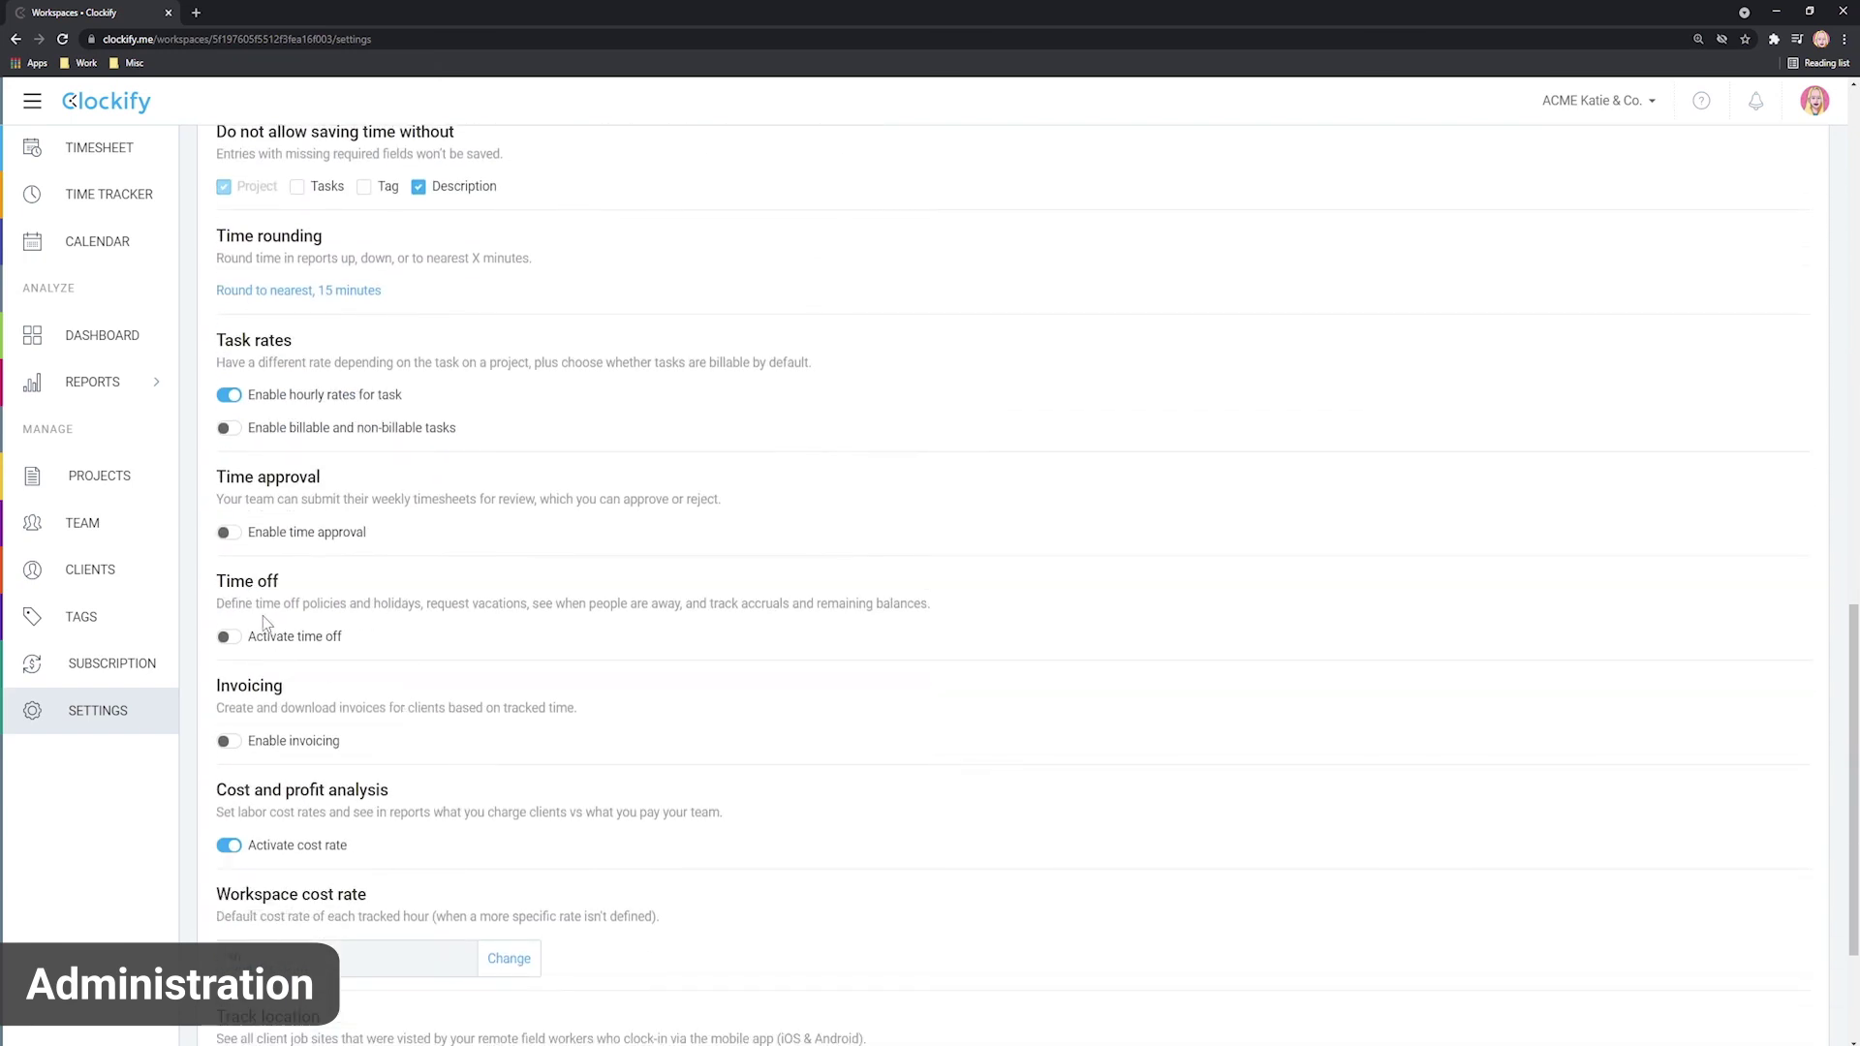
{"action": "left_click", "coordinate": [230, 536]}
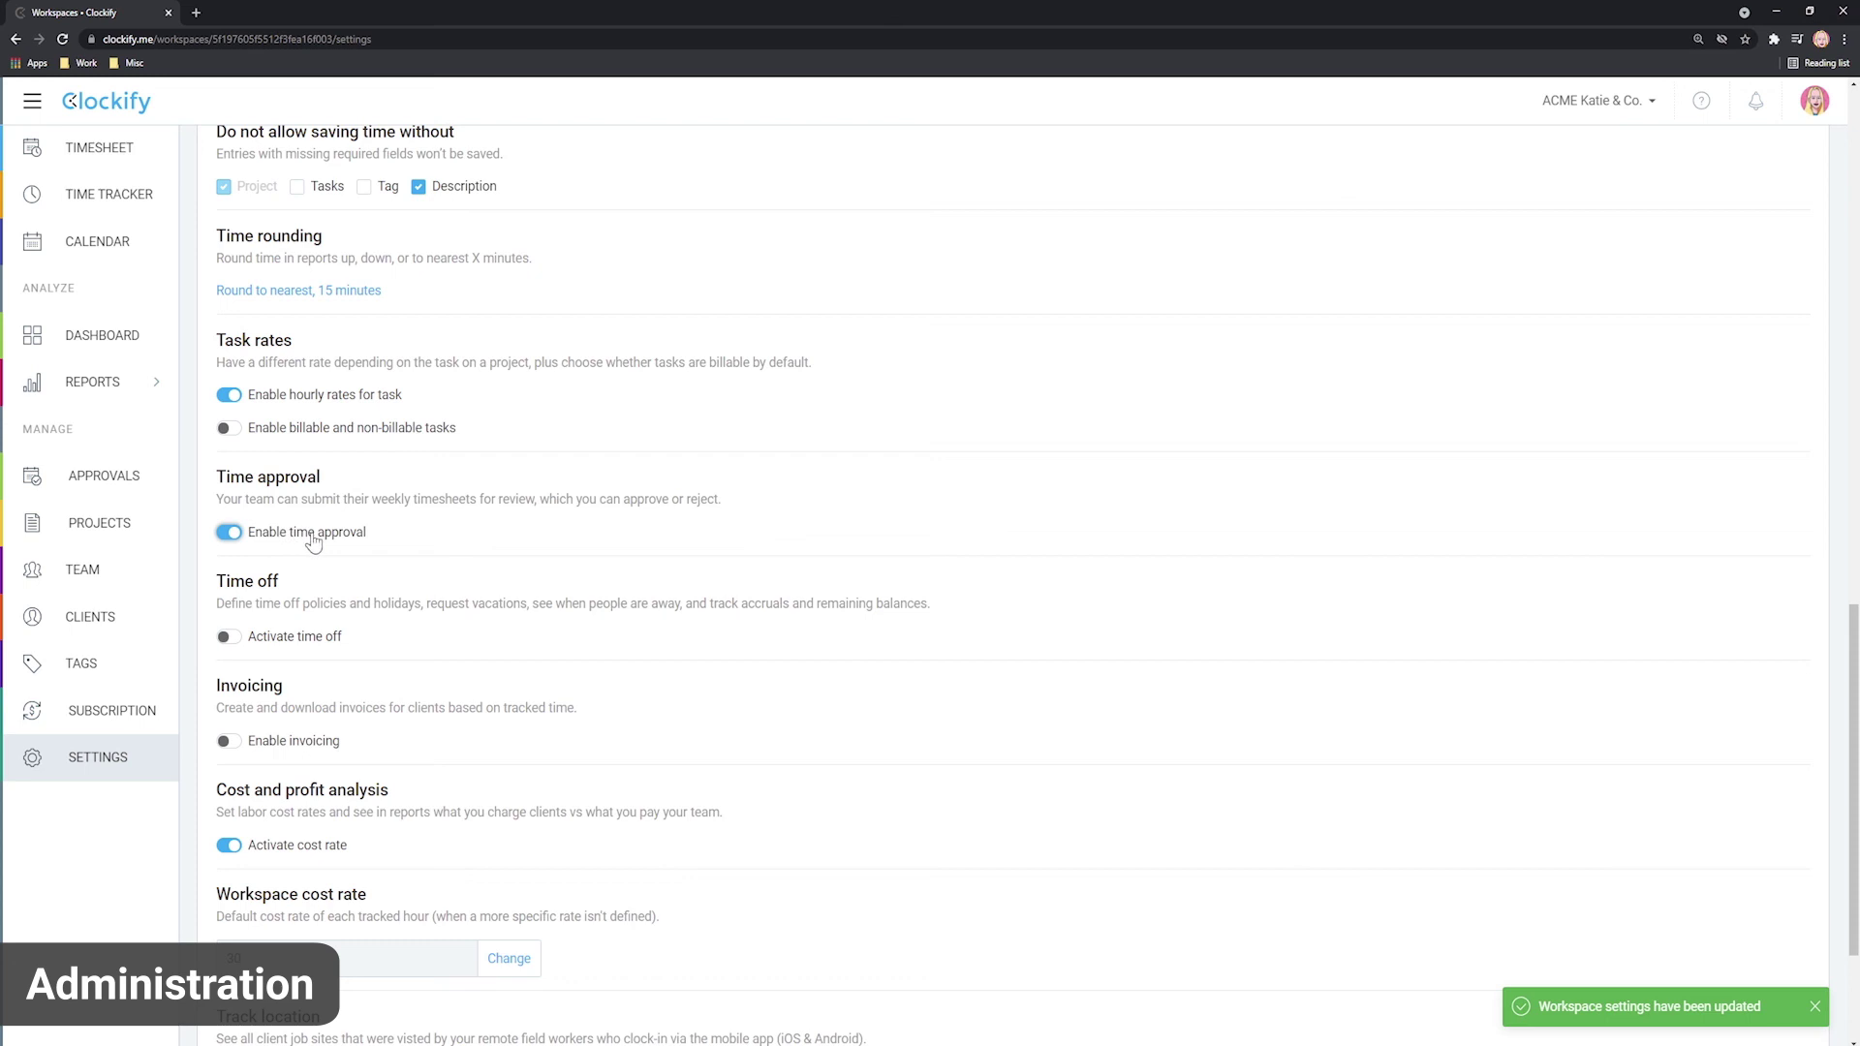
{"action": "left_click", "coordinate": [119, 480]}
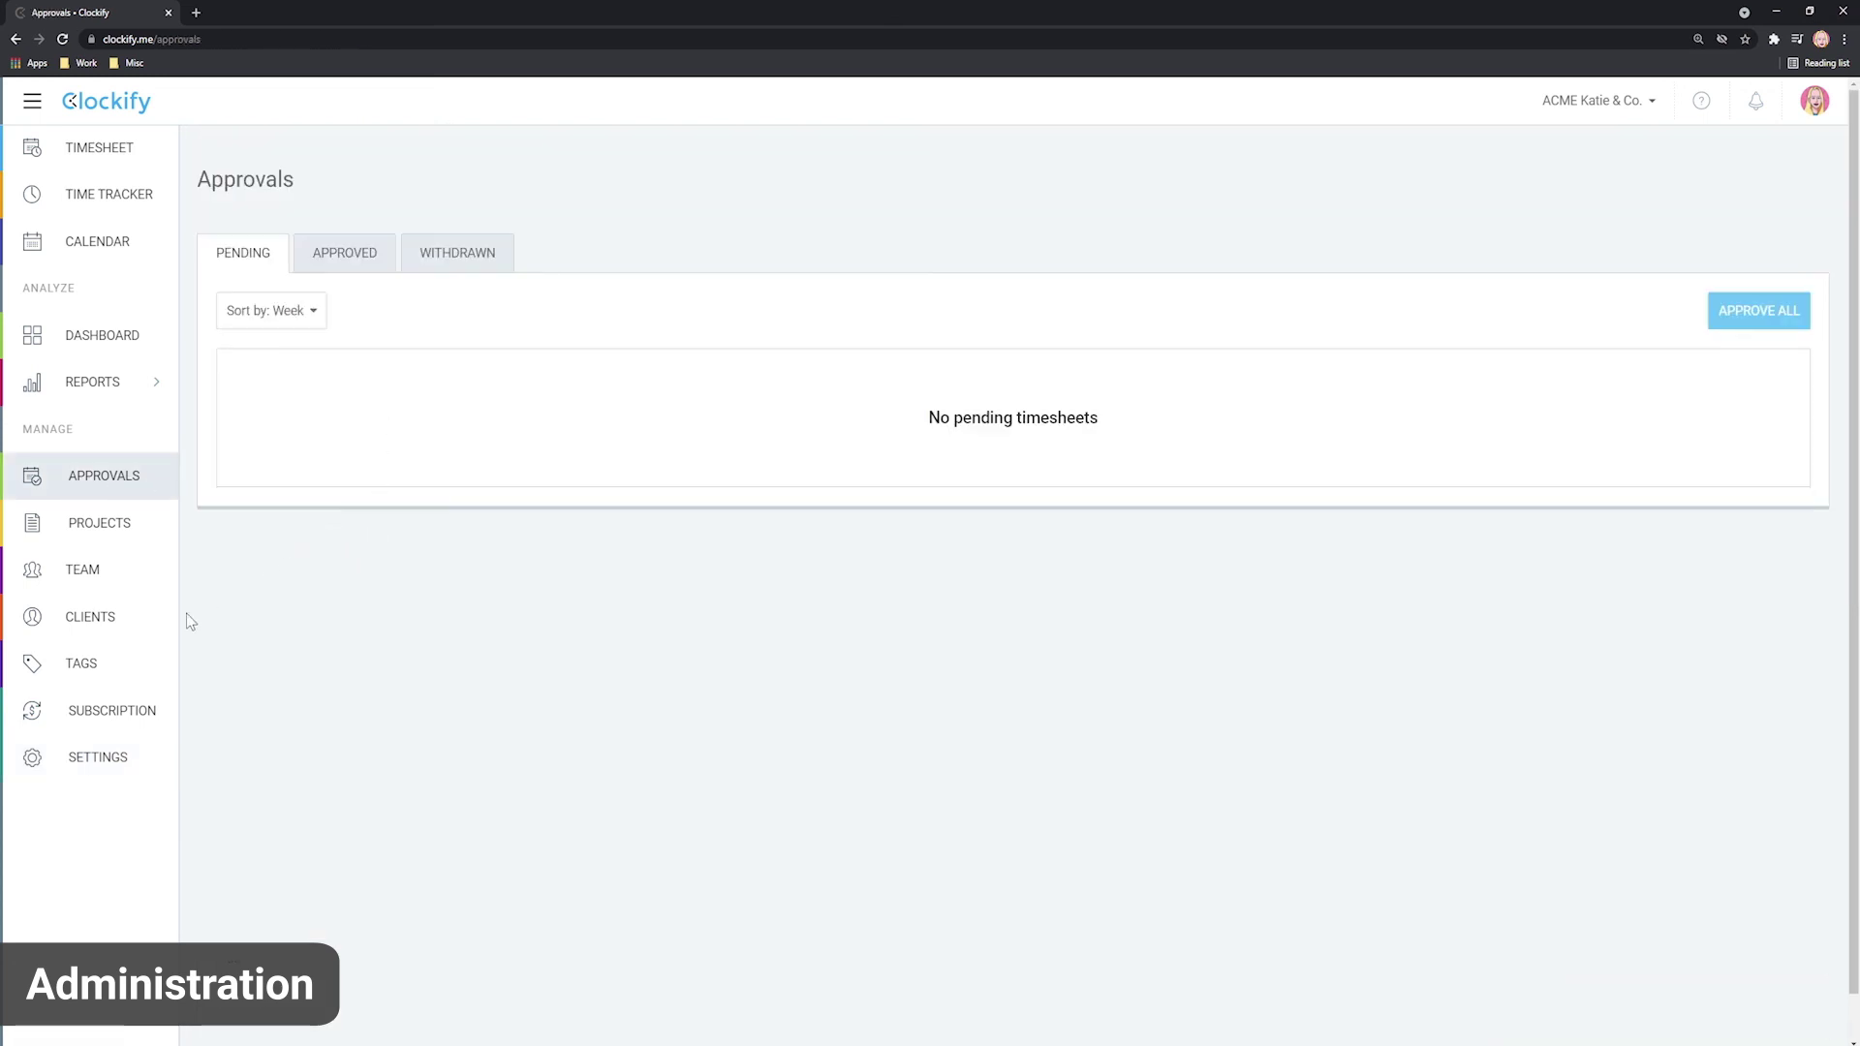
{"action": "left_click", "coordinate": [96, 757]}
{"action": "scroll", "coordinate": [455, 733], "scroll_direction": "down", "scroll_amount": 10}
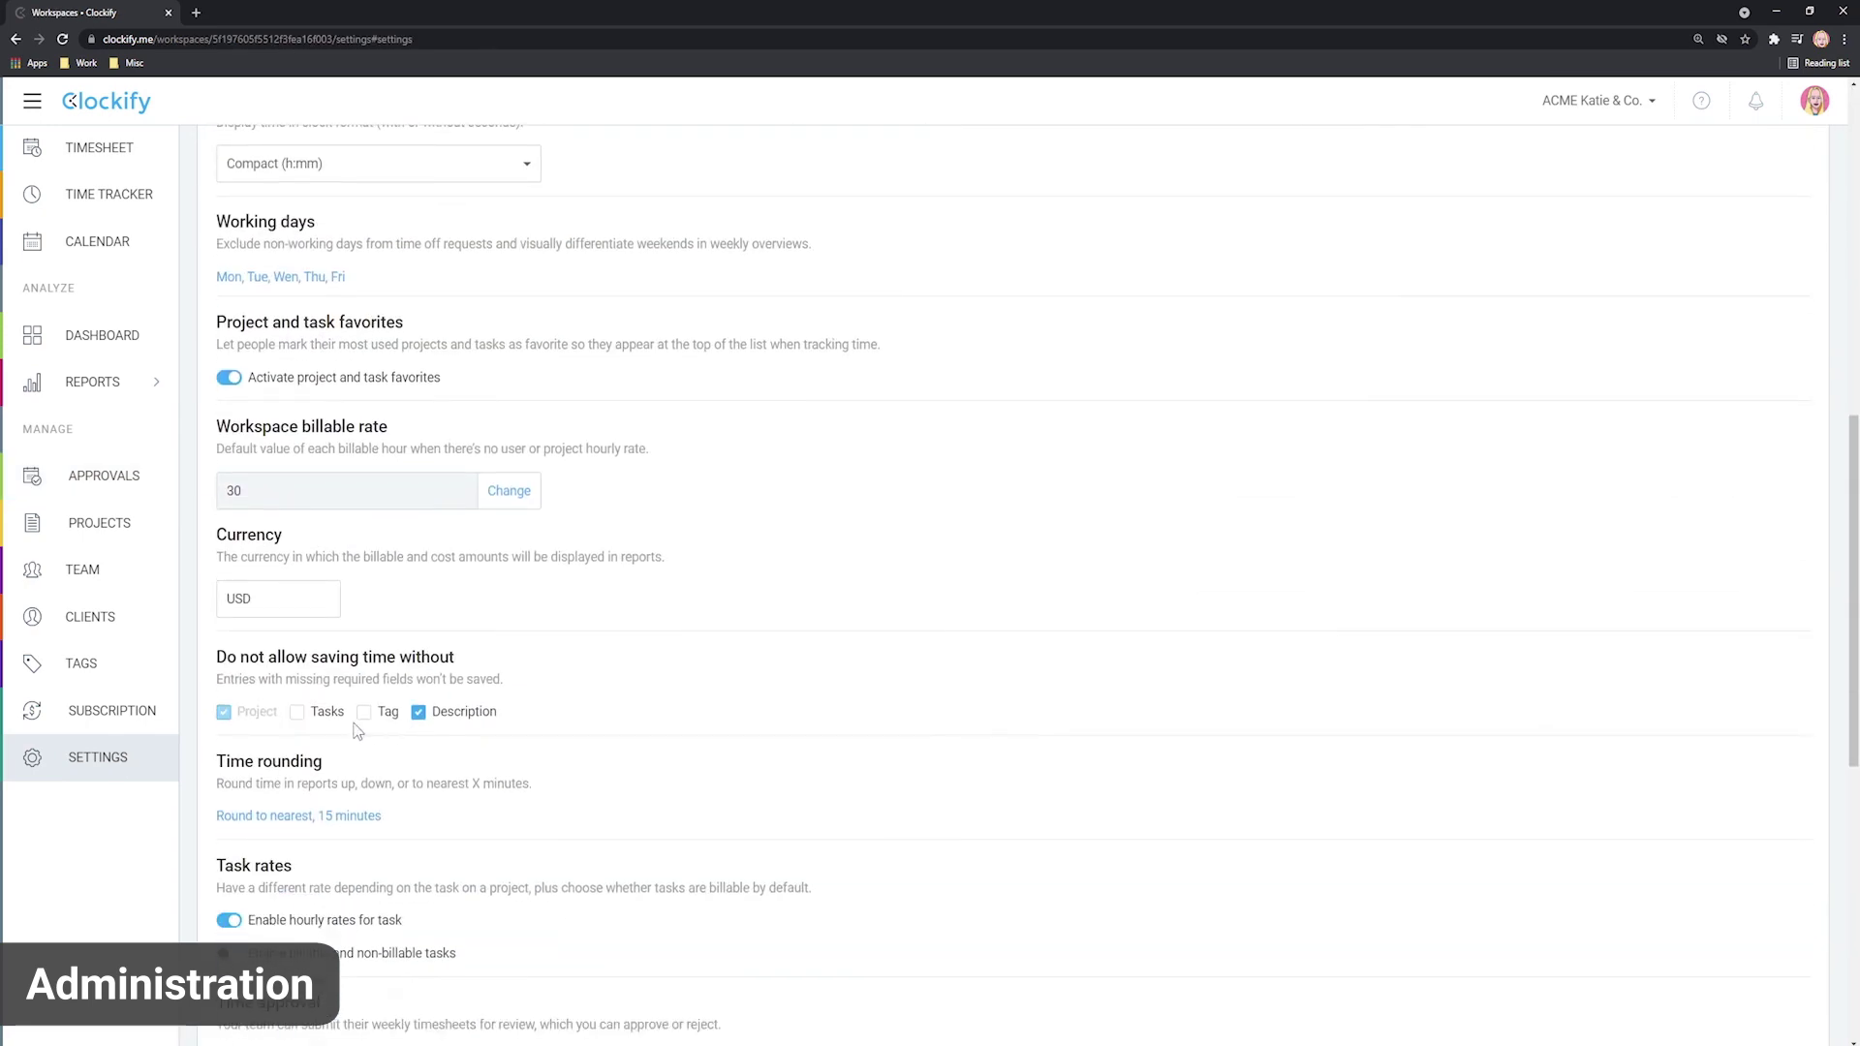
{"action": "scroll", "coordinate": [356, 732], "scroll_direction": "down", "scroll_amount": 7}
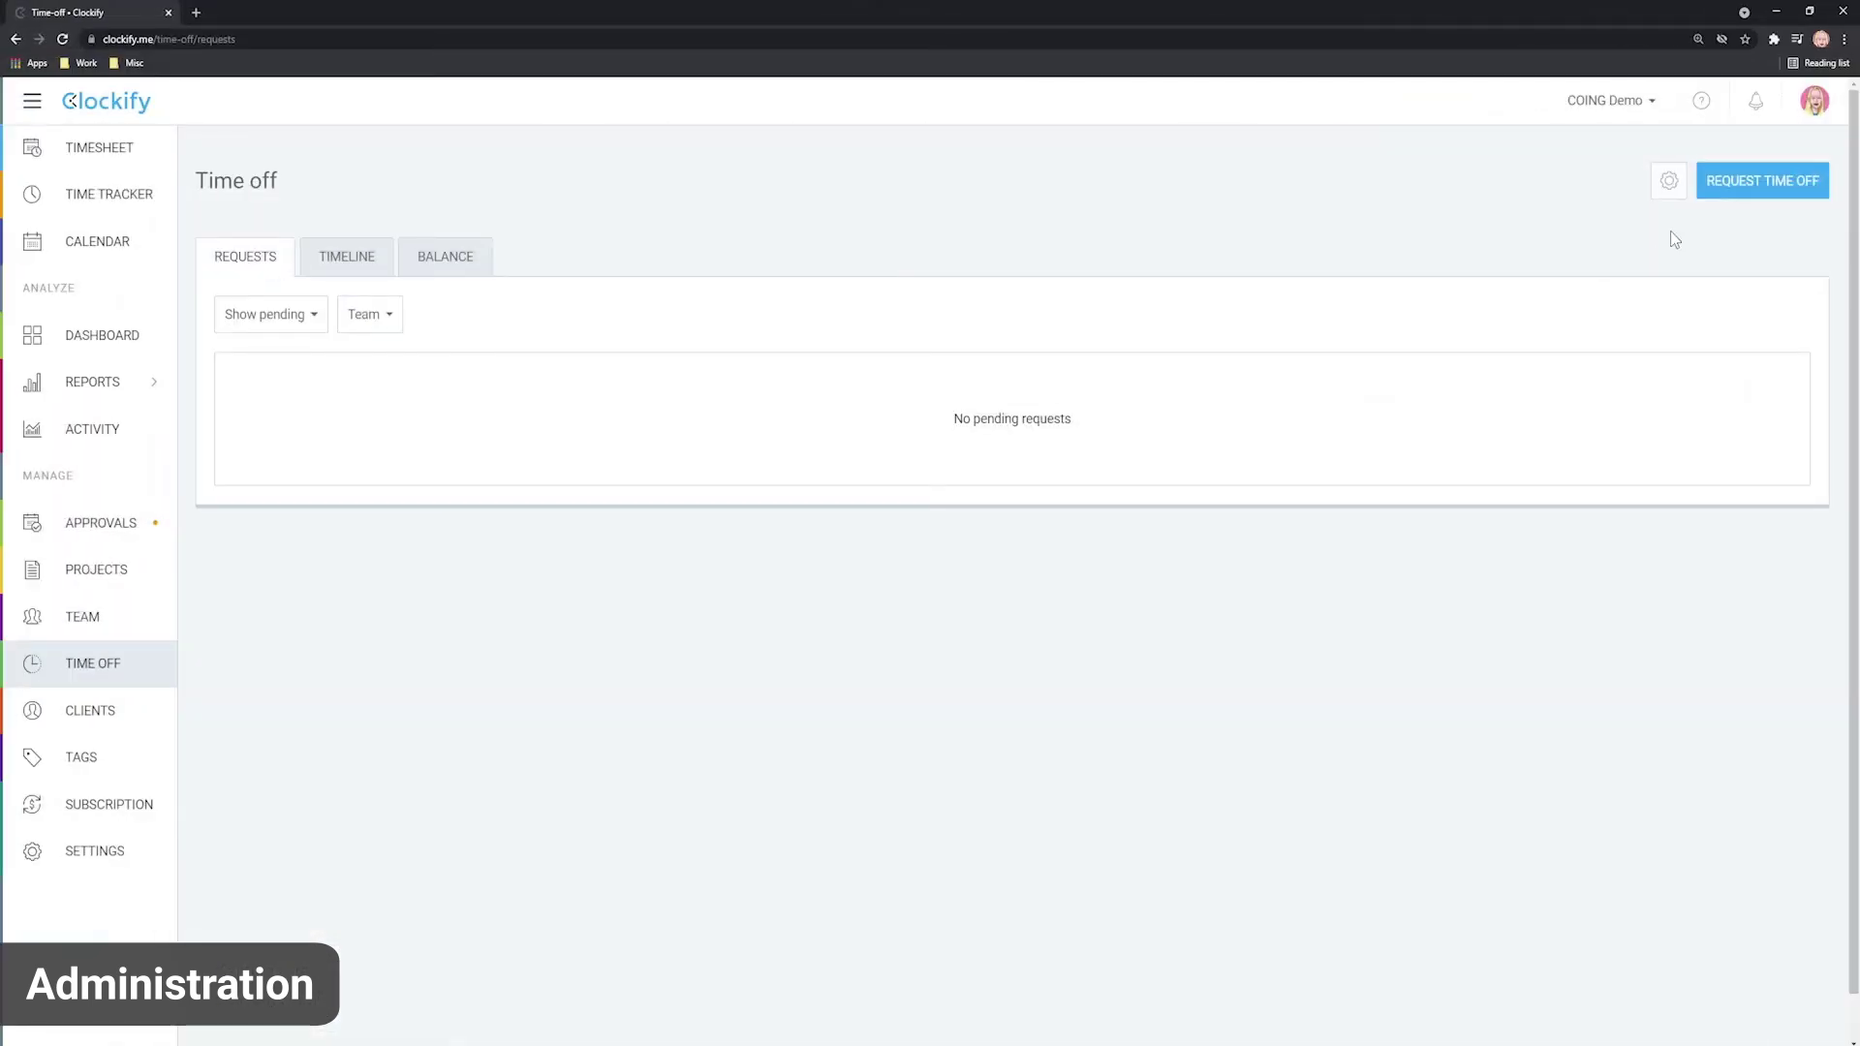
Review the time-off policies and approve the pending Aug 2 – Aug 6, 2021 Vacation request.
{"action": "left_click", "coordinate": [1668, 180]}
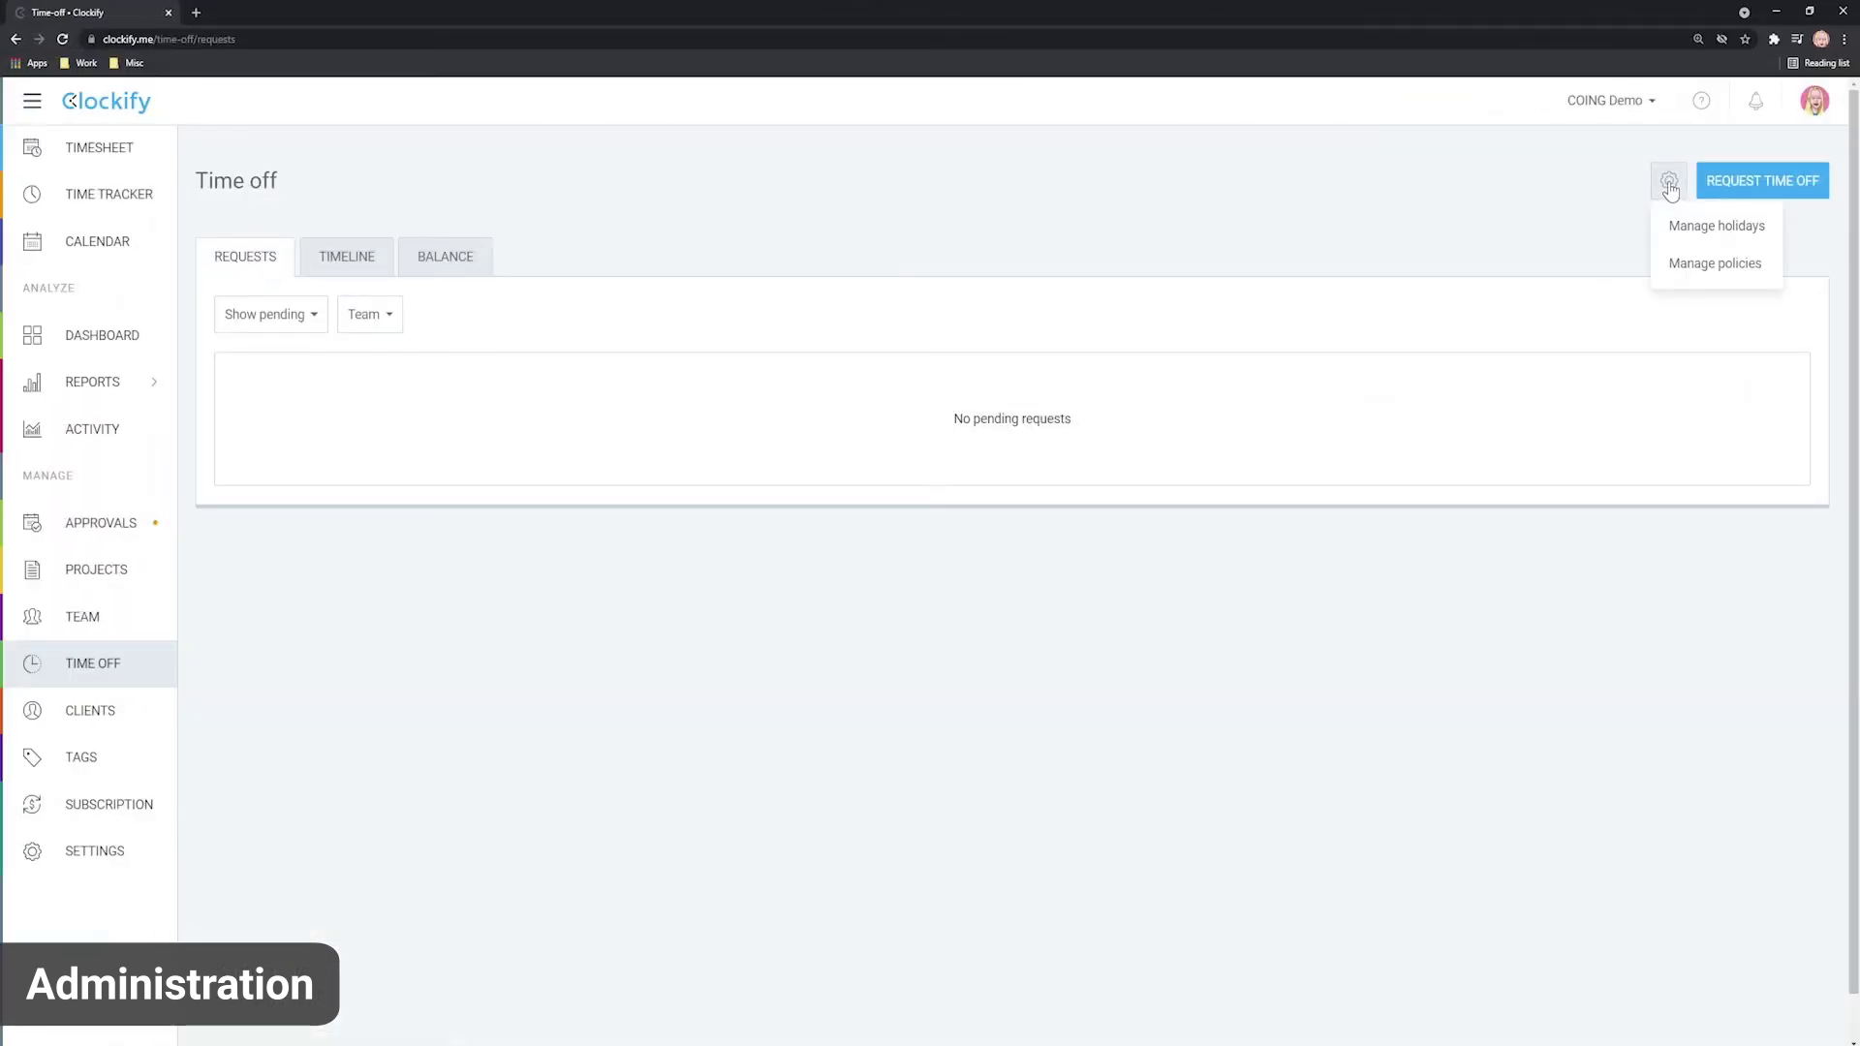
{"action": "left_click", "coordinate": [1702, 271]}
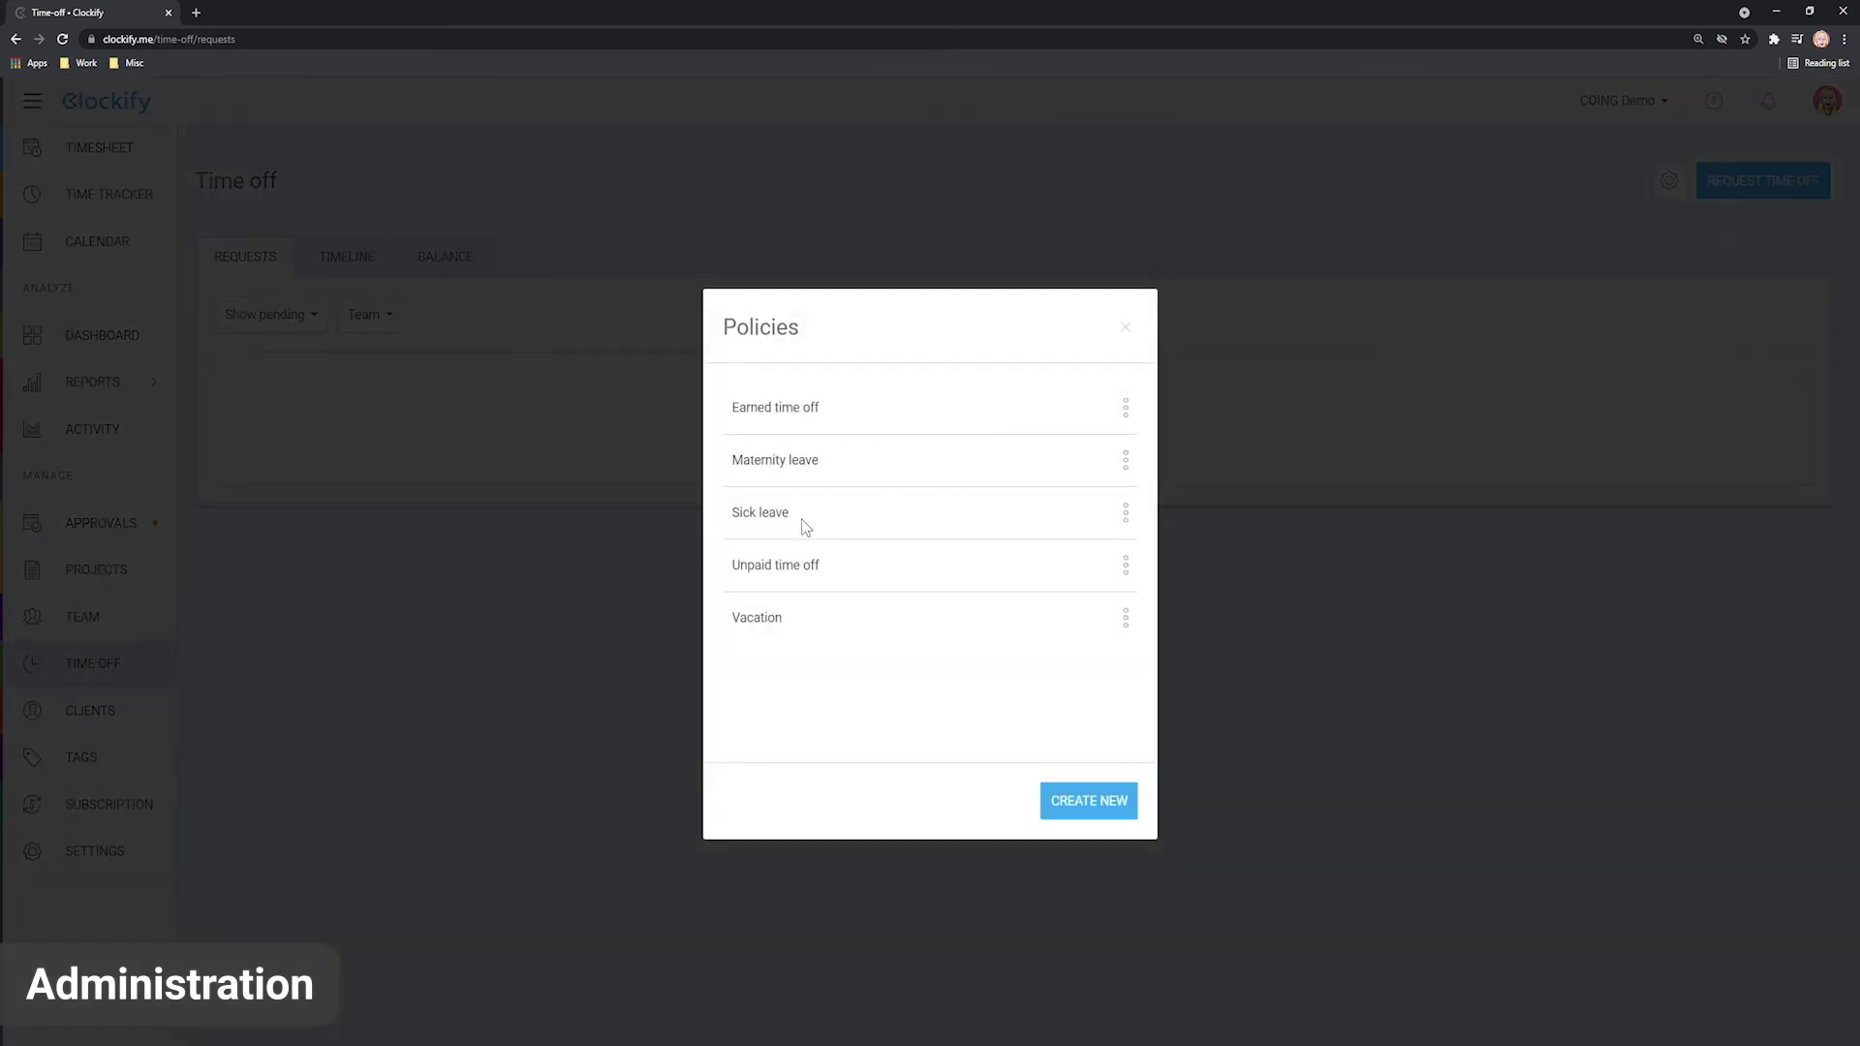
{"action": "left_click", "coordinate": [1357, 513]}
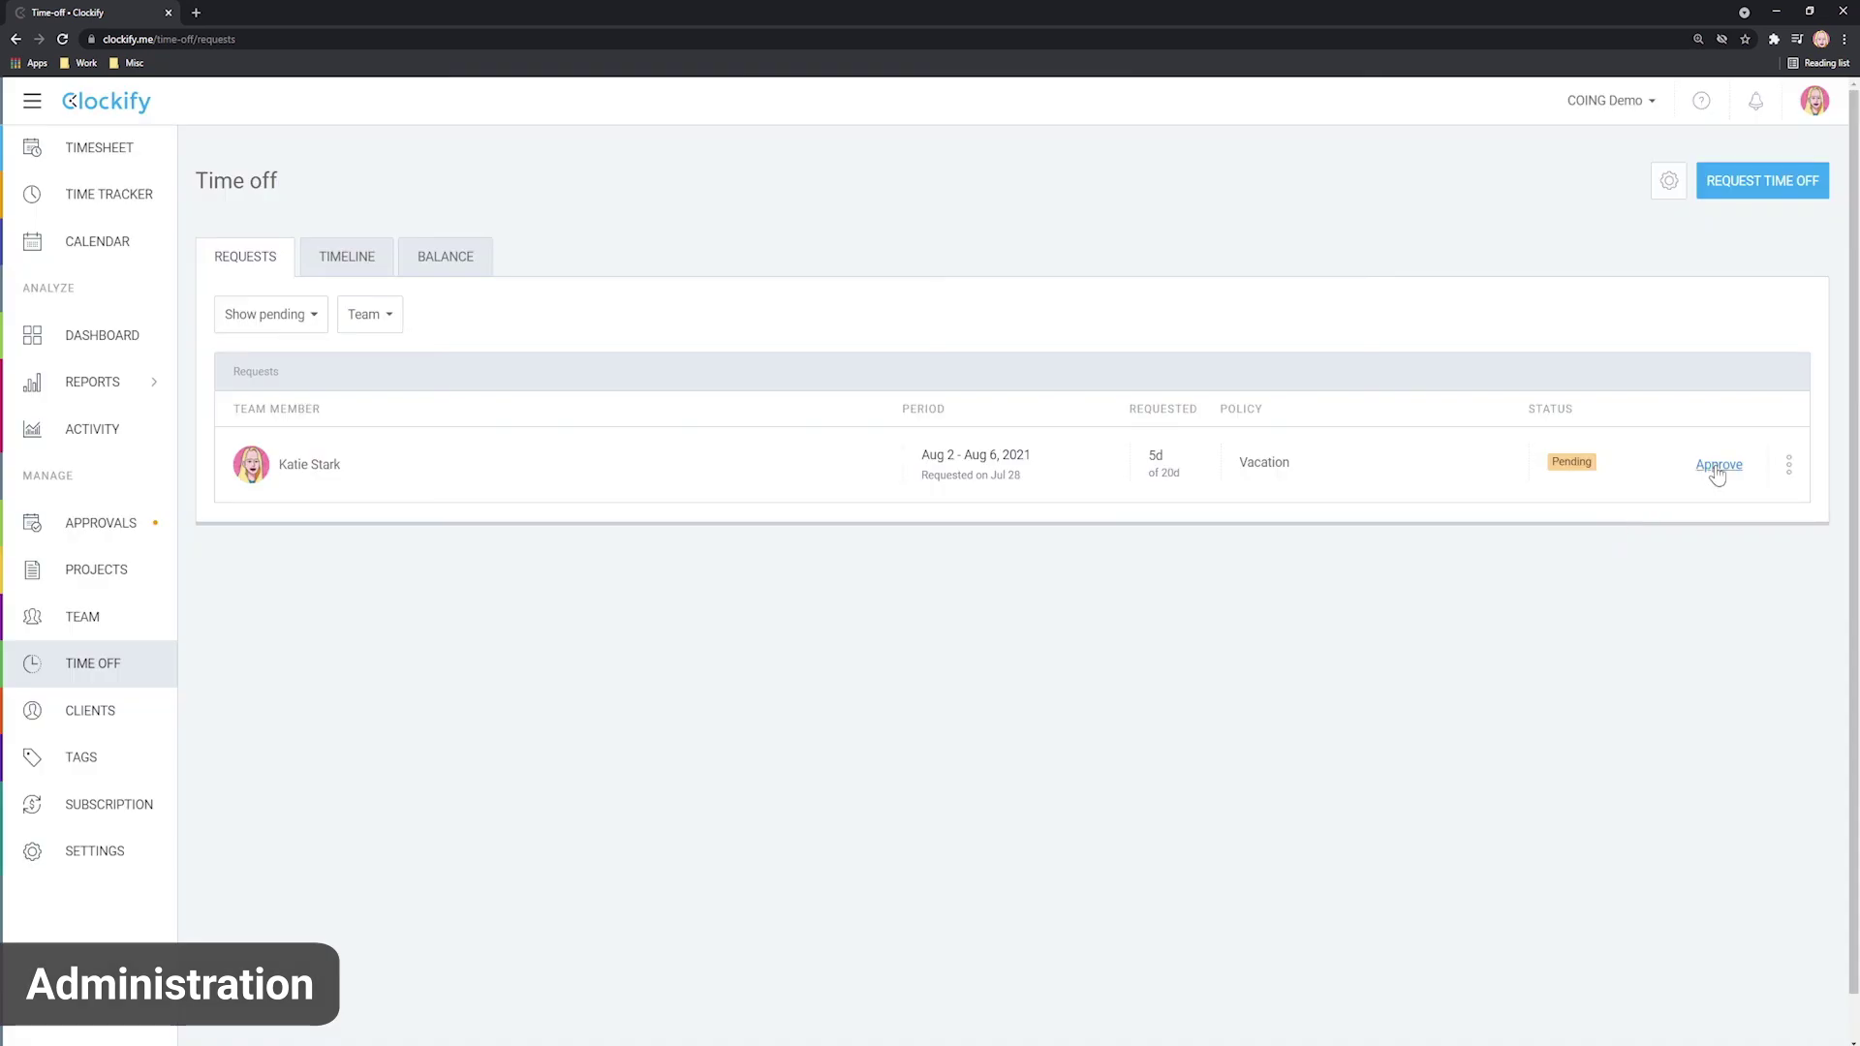
{"action": "left_click", "coordinate": [1718, 466]}
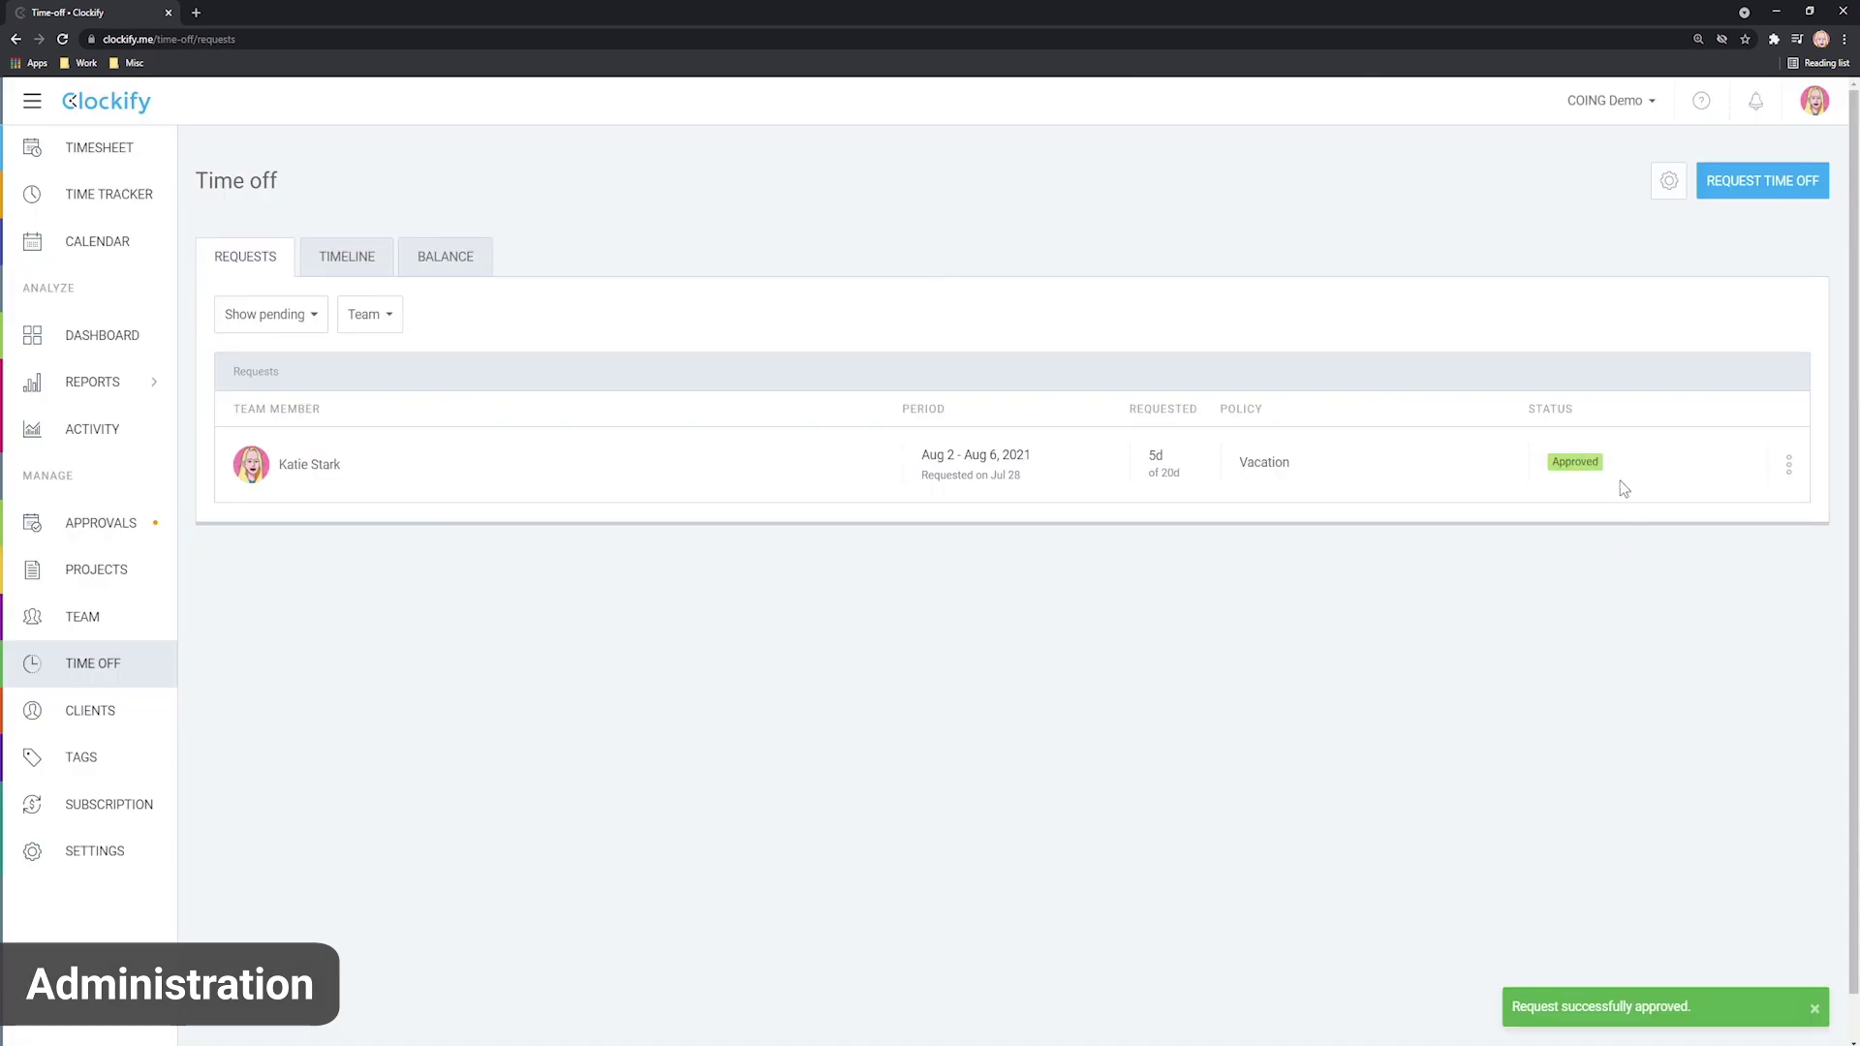
Check the time-off timeline and the balance history of the member with 15d left.
{"action": "left_click", "coordinate": [341, 258]}
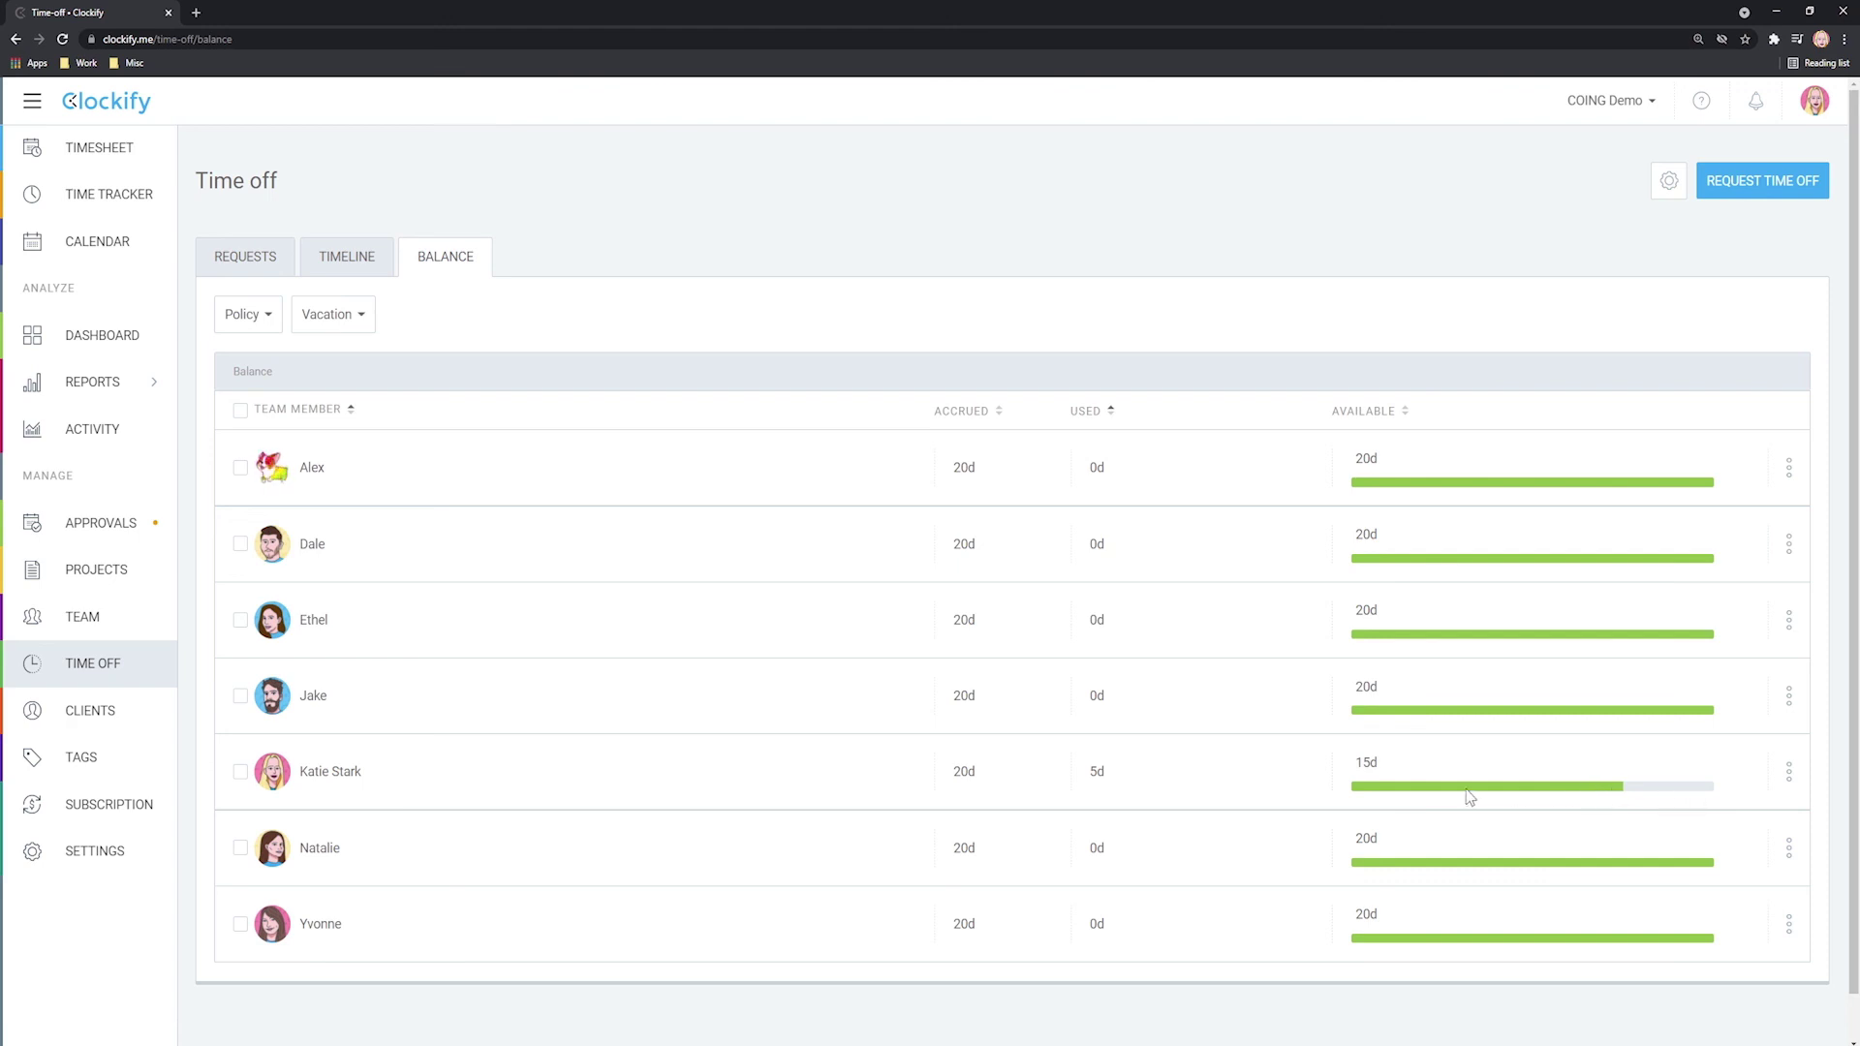
{"action": "left_click", "coordinate": [1789, 772]}
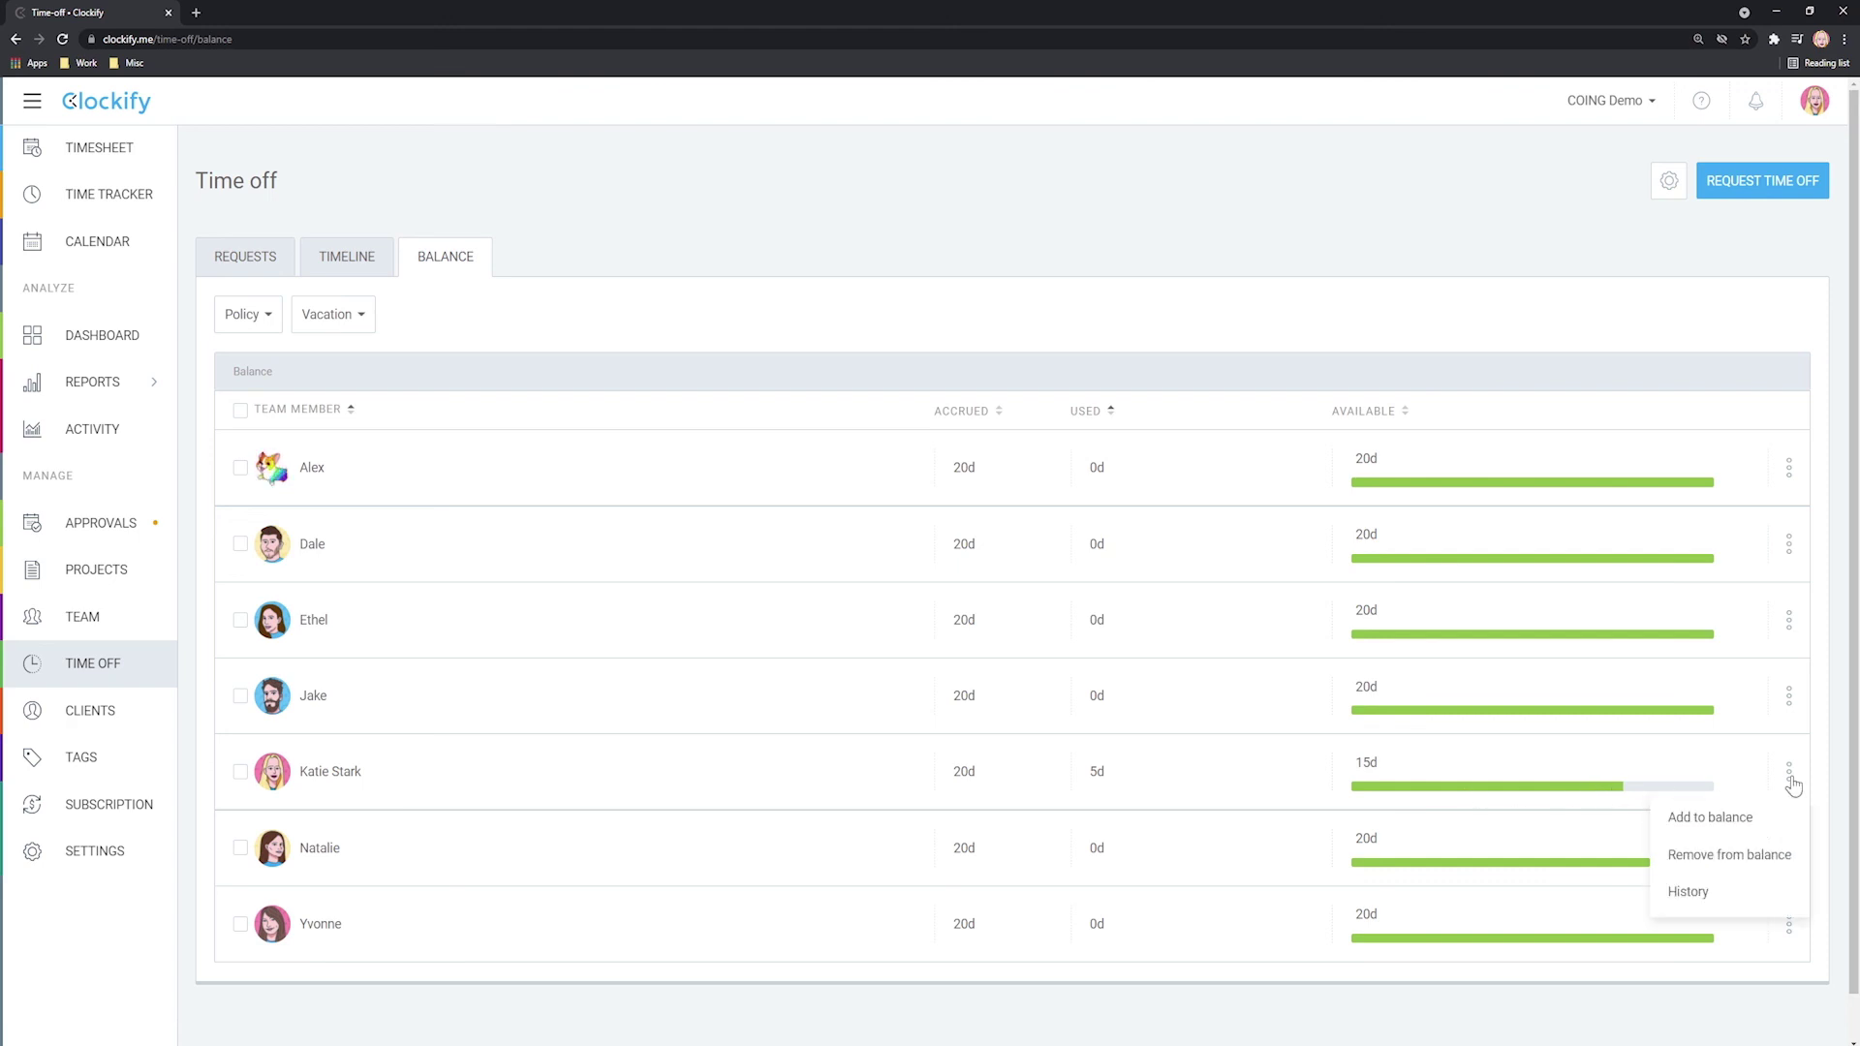
{"action": "left_click", "coordinate": [1690, 891]}
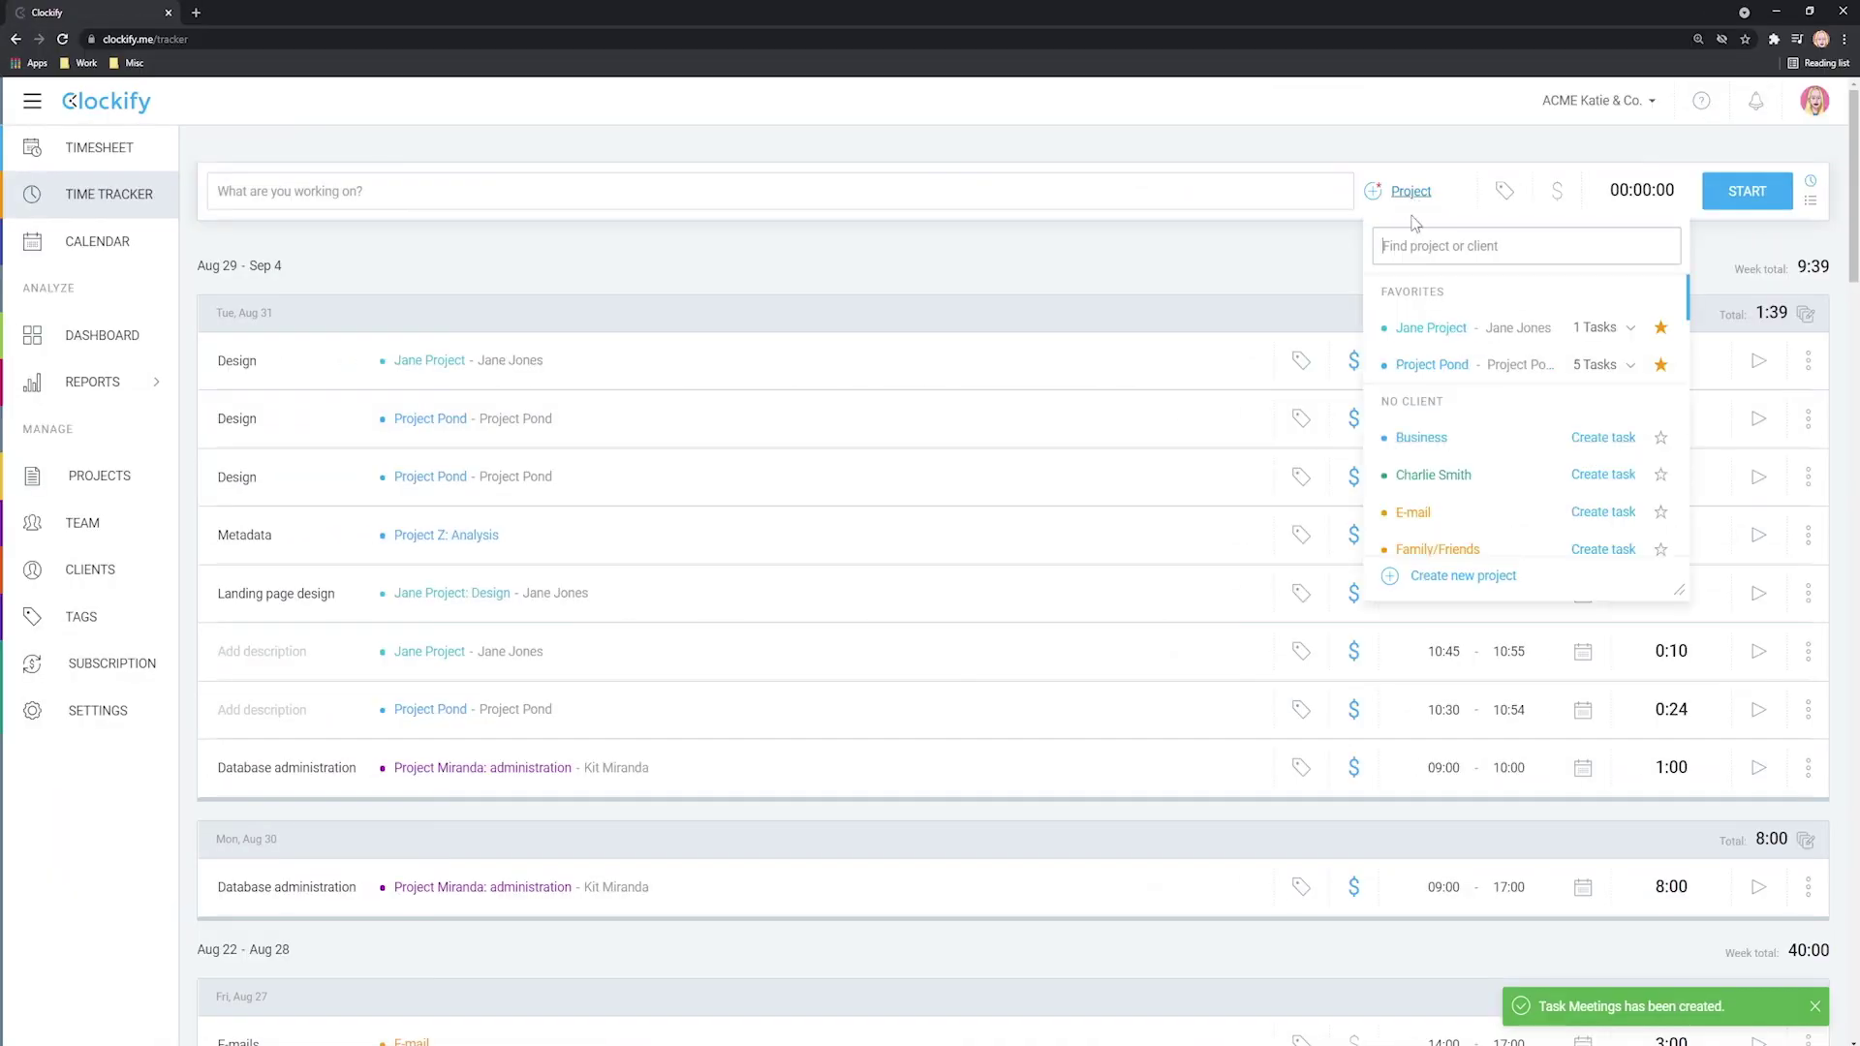
Search 'sales', pick the Sales: E-mail task, and start the timer.
{"action": "type", "text": "sales"}
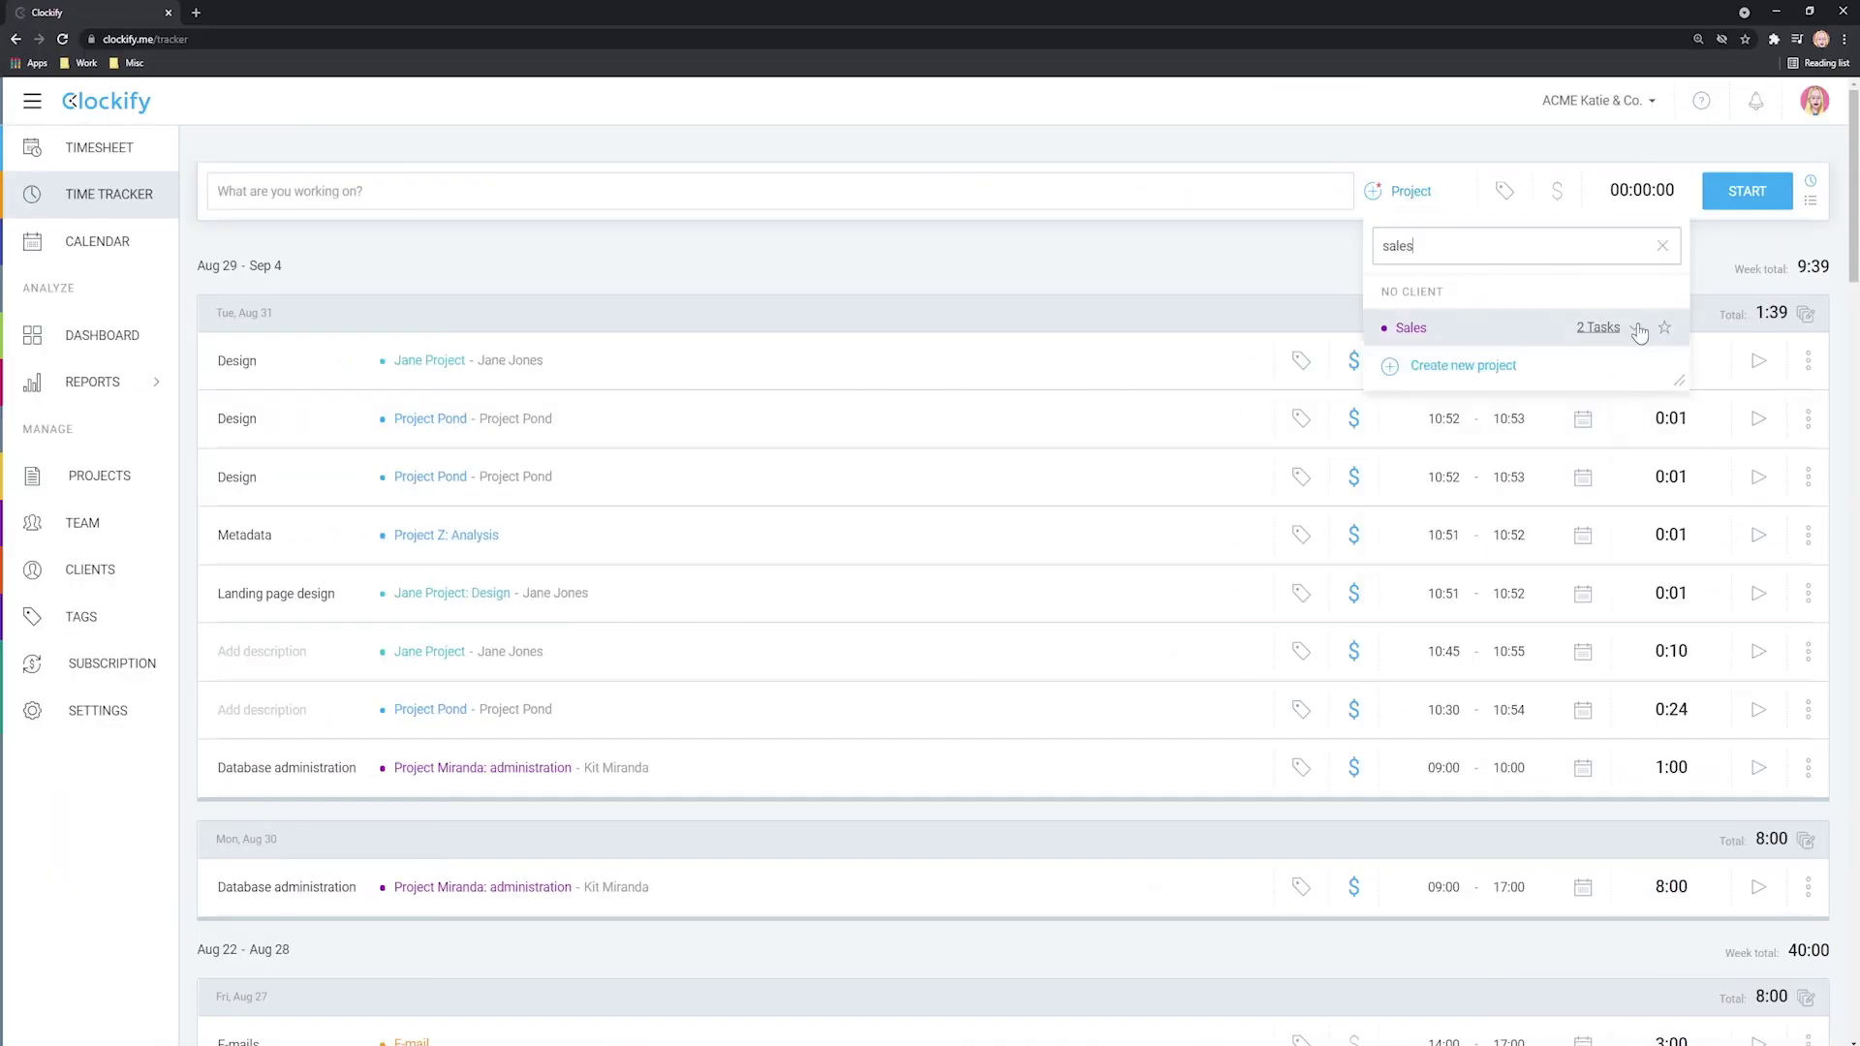
{"action": "left_click", "coordinate": [1635, 329]}
{"action": "left_click", "coordinate": [1420, 368]}
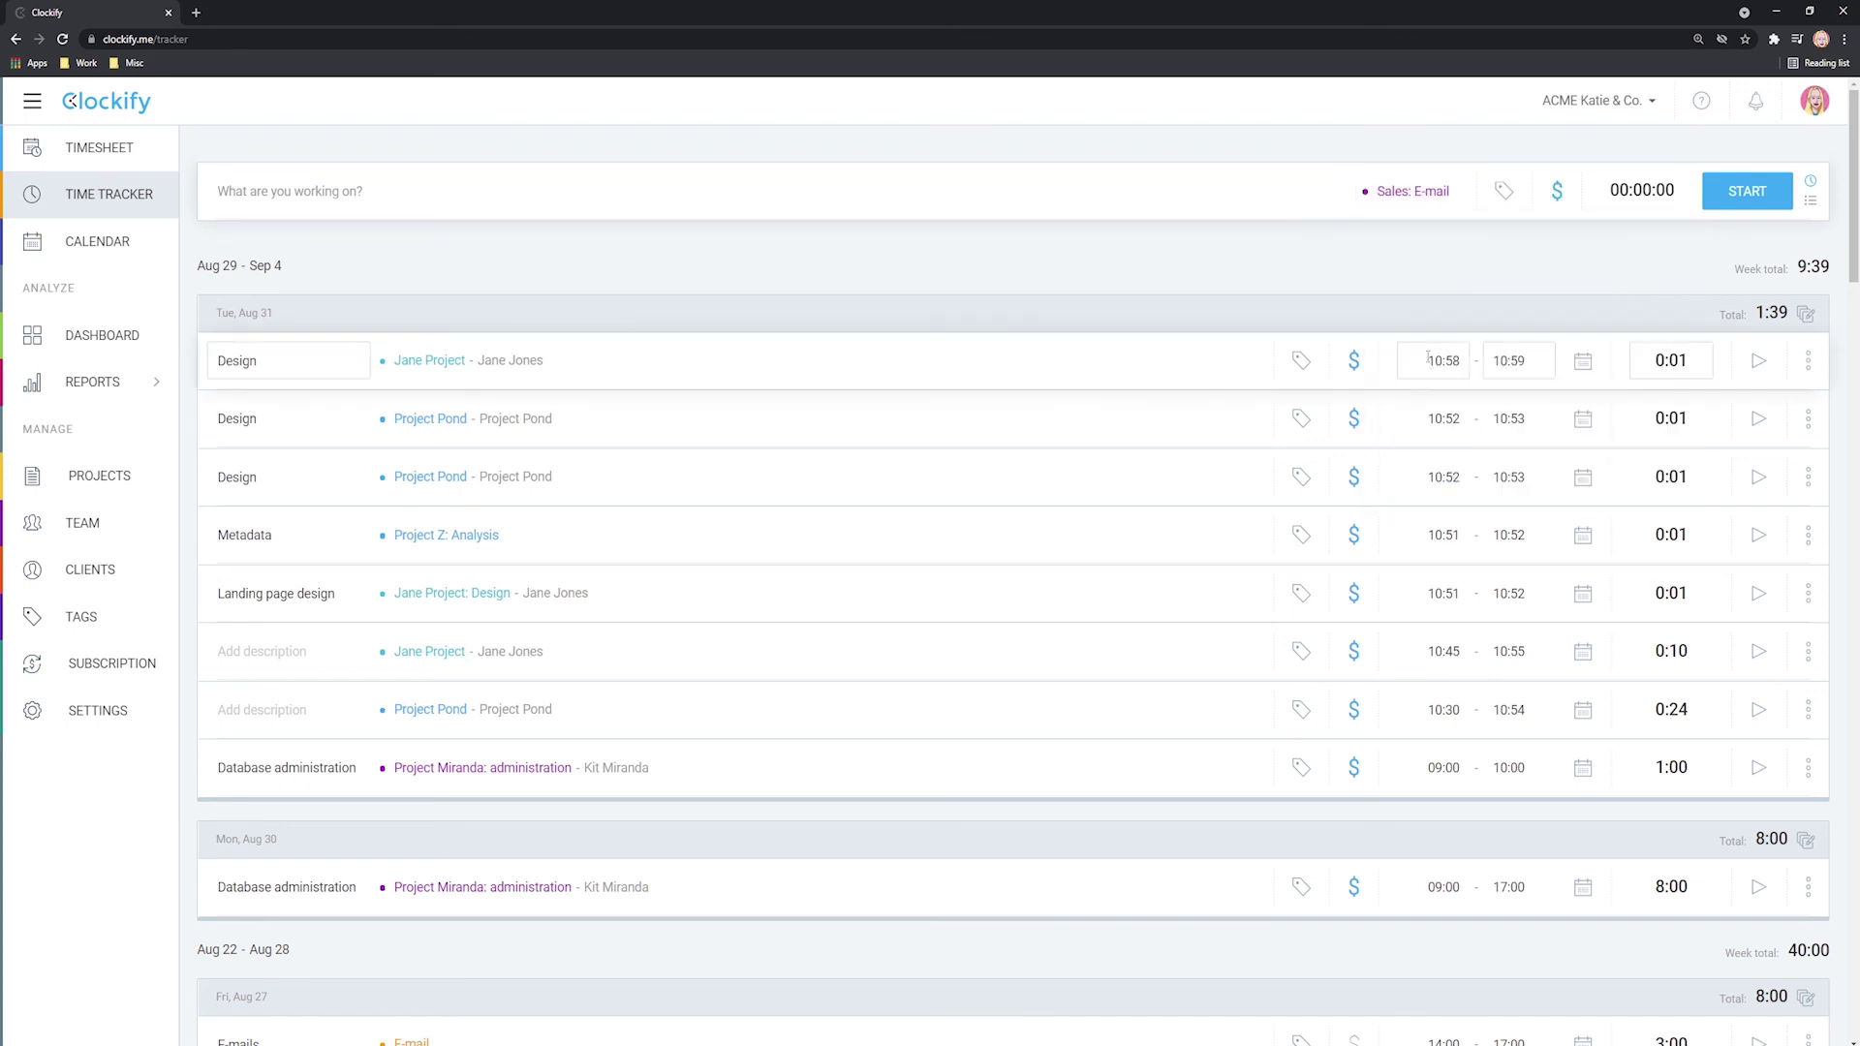
{"action": "left_click", "coordinate": [1741, 194]}
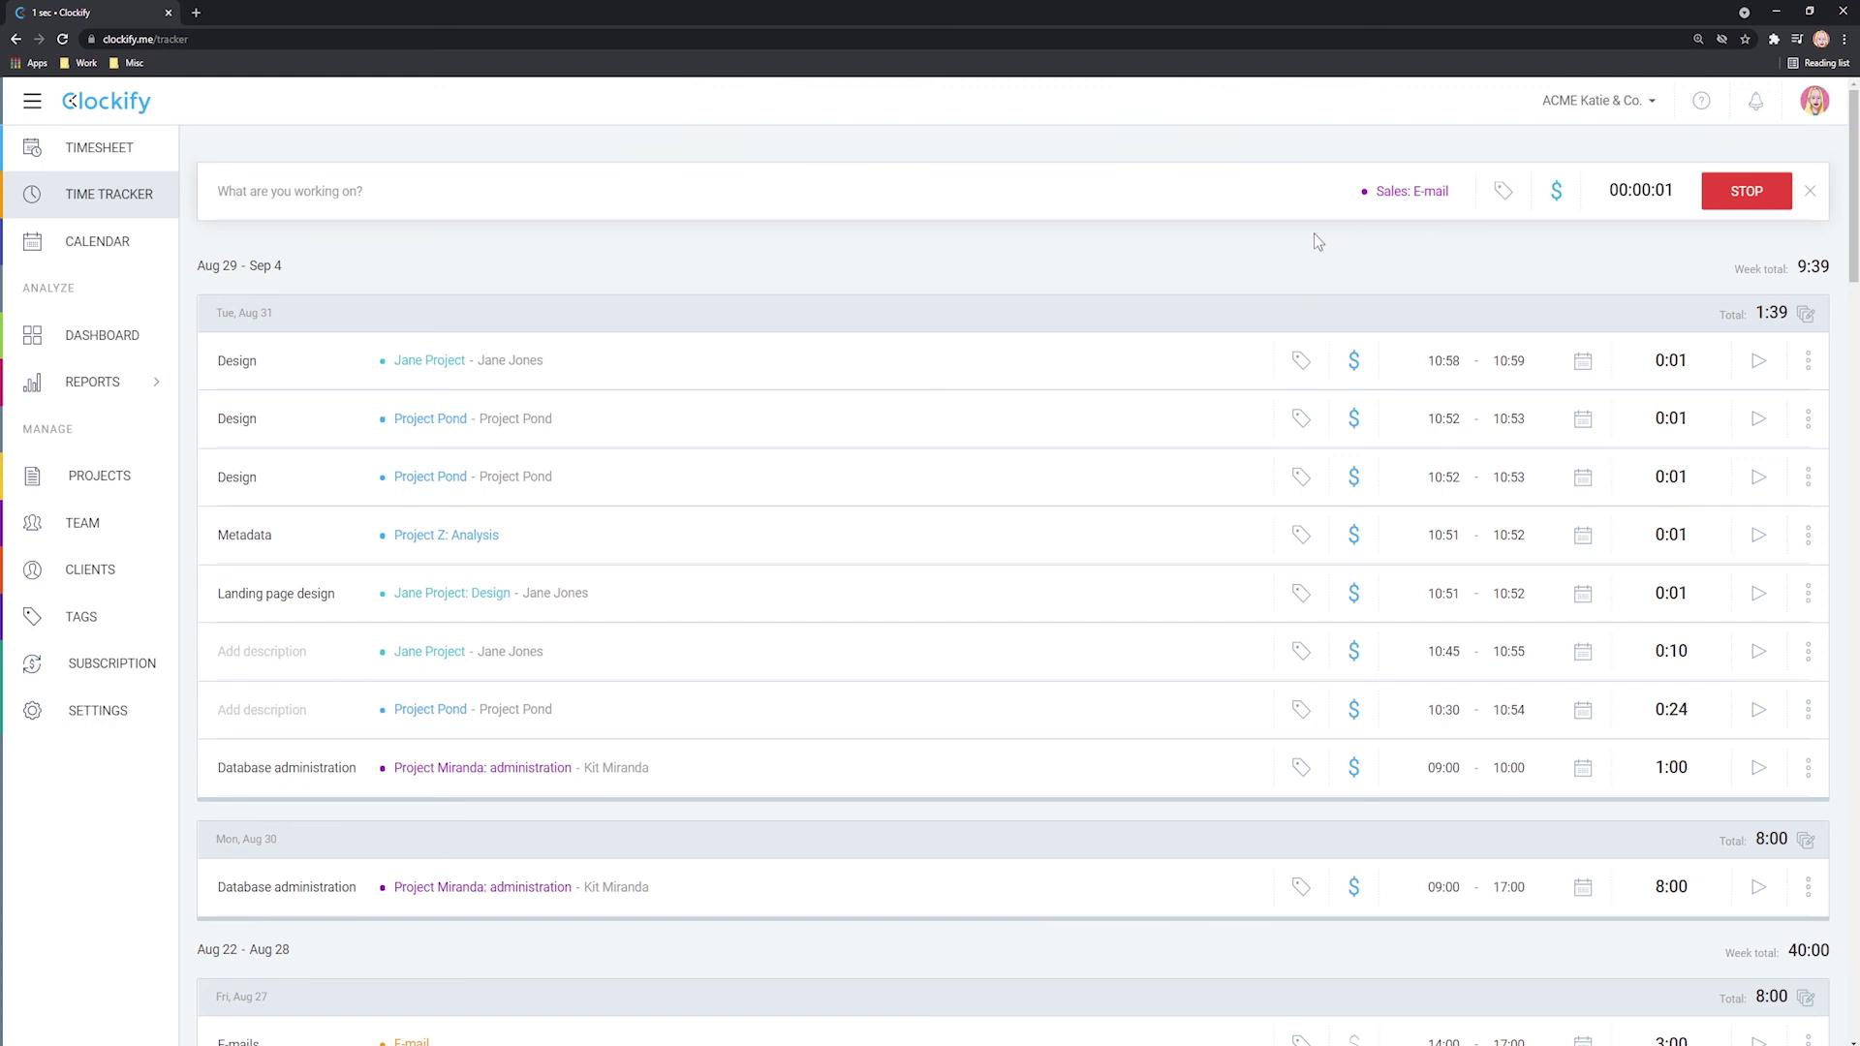